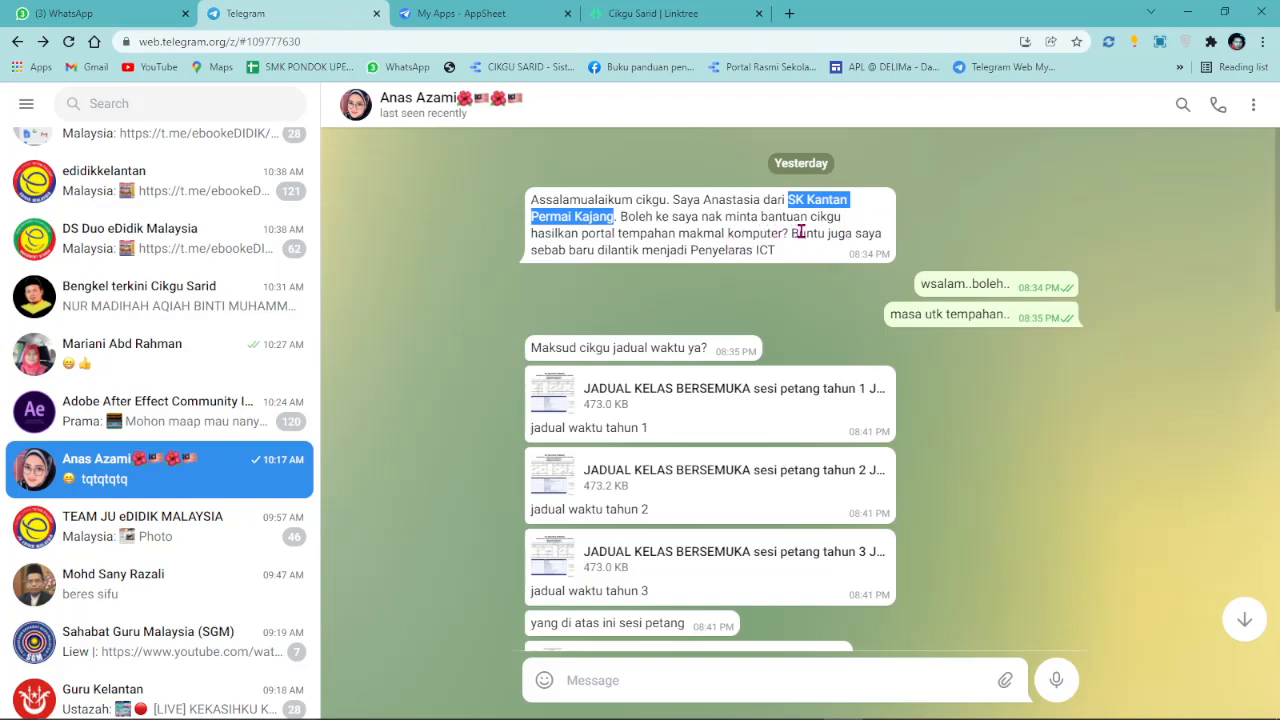
Copy 'SK Kantan Permai Kajang' from the Telegram message and switch to the Linktree tab.
right_click(814, 203)
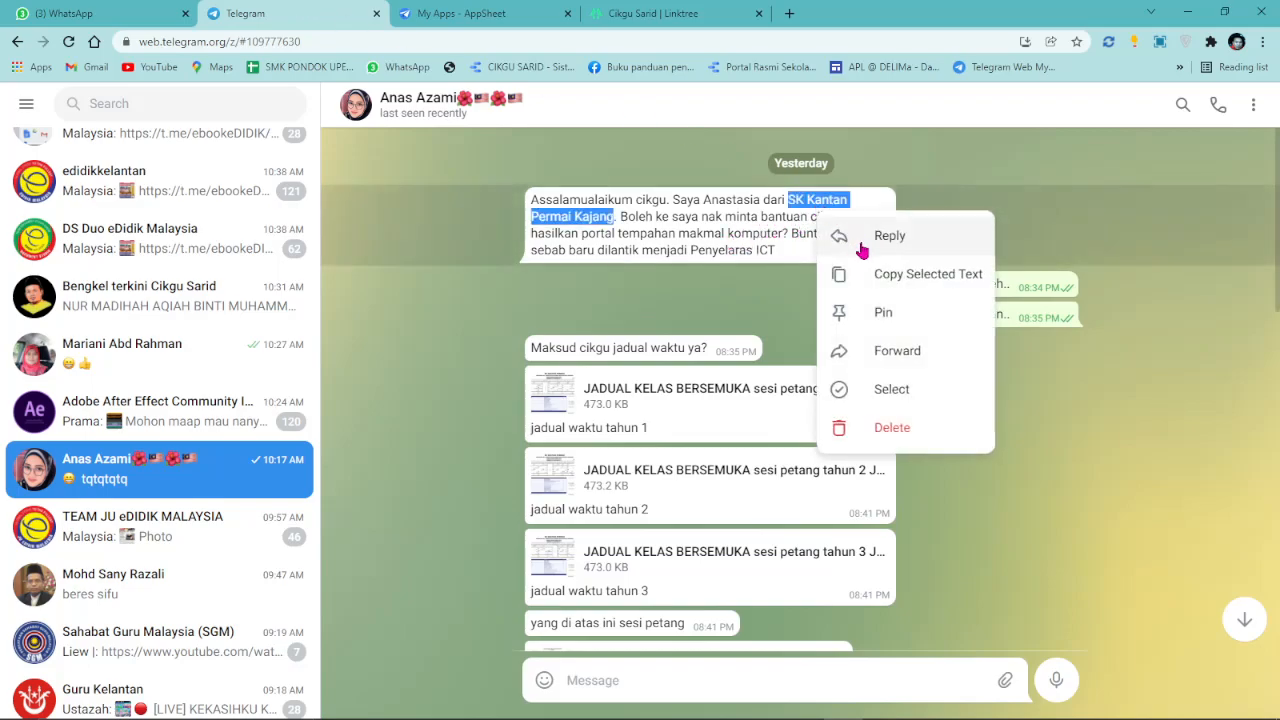
left_click(850, 275)
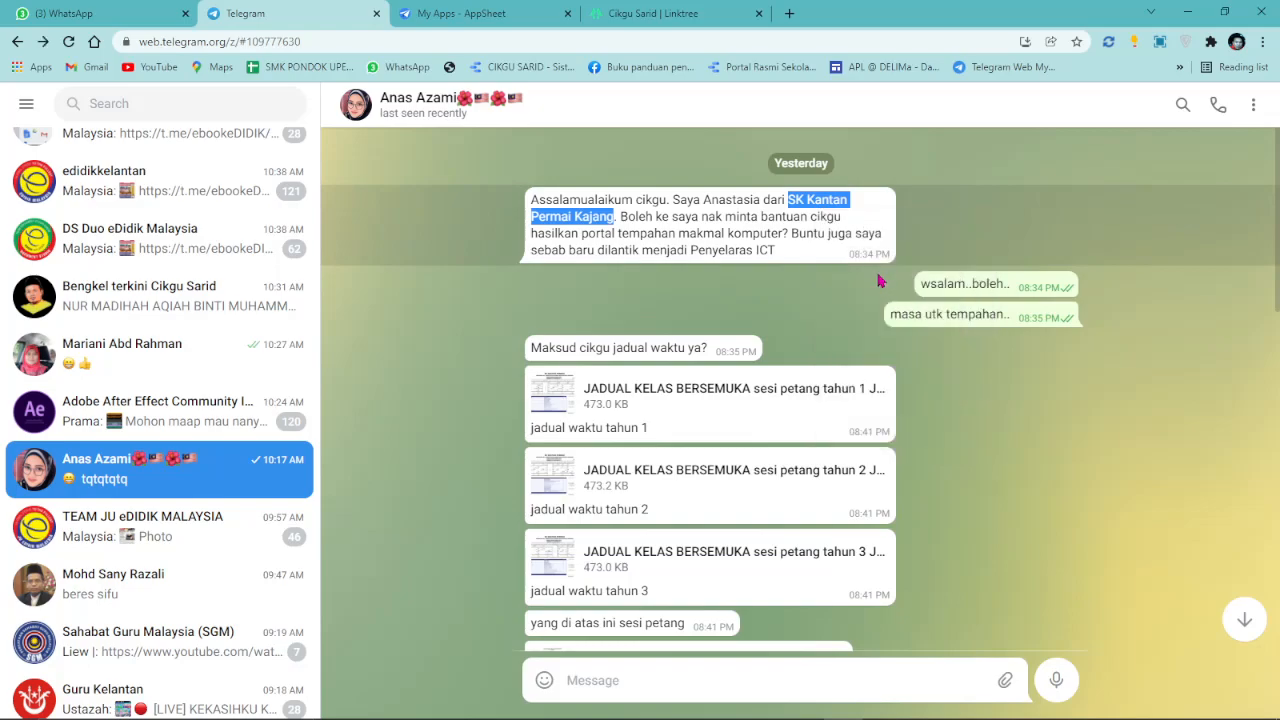
left_click(633, 22)
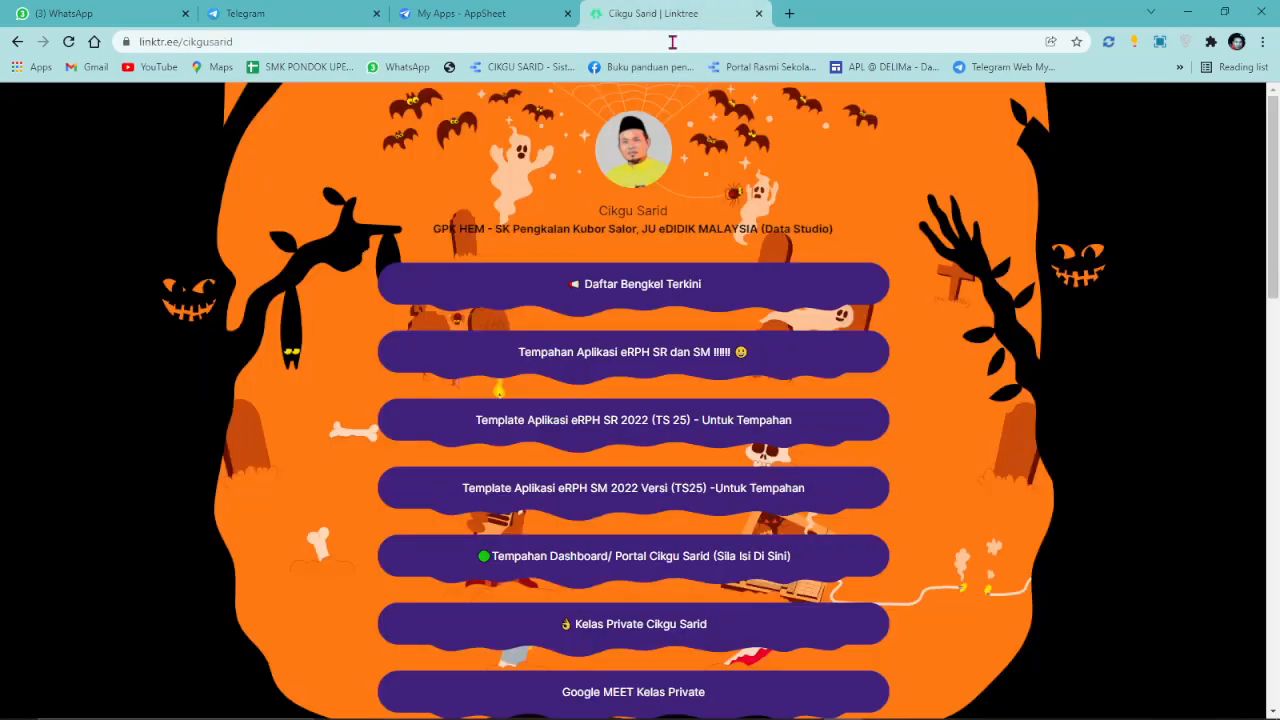
Open Sample Dashboard Tempahan Bilik Khas from Linktree, then its Data Sistem responses spreadsheet.
scroll(790, 240, "down", 3)
scroll(805, 270, "down", 3)
scroll(806, 270, "down", 2)
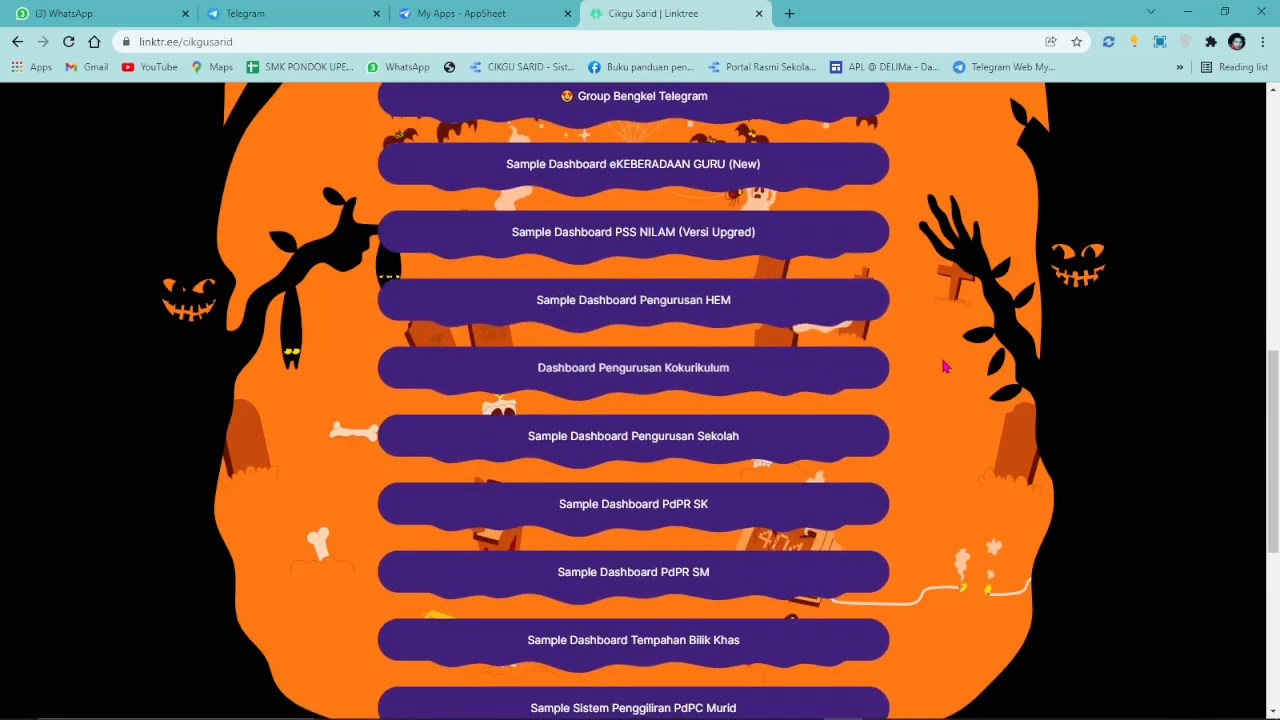
scroll(780, 320, "down", 3)
scroll(773, 331, "down", 1)
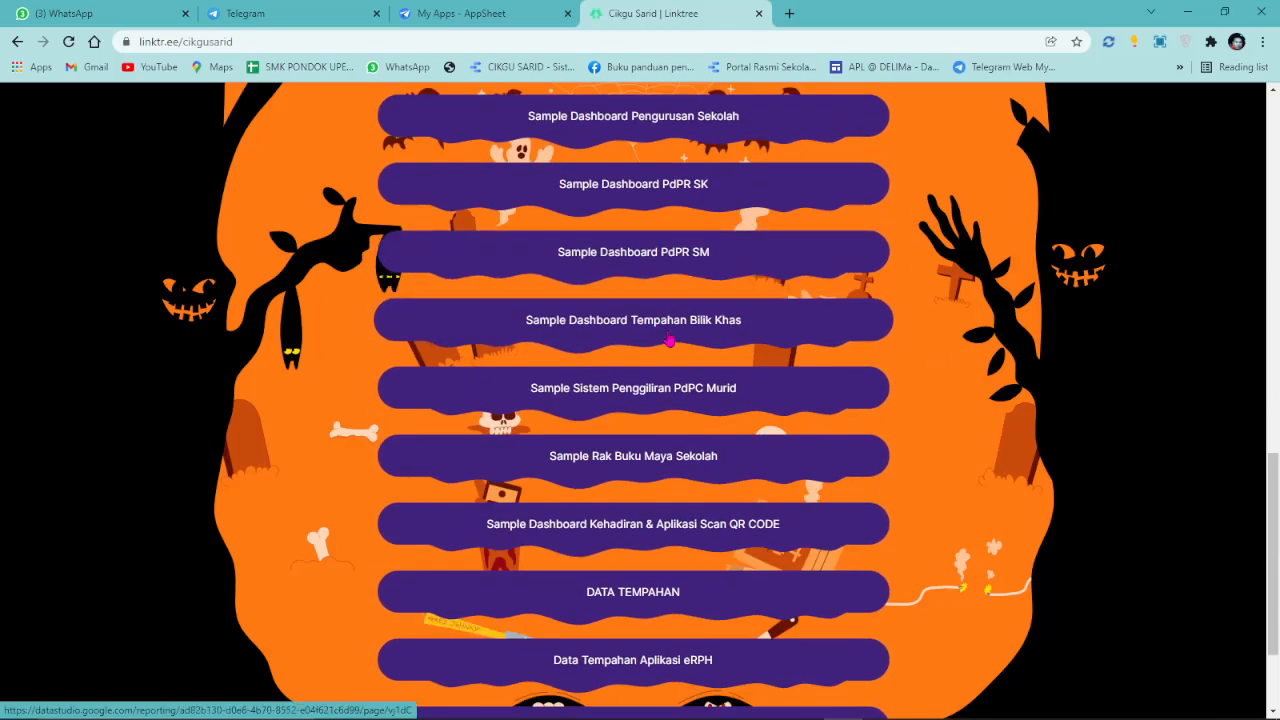
left_click(716, 332)
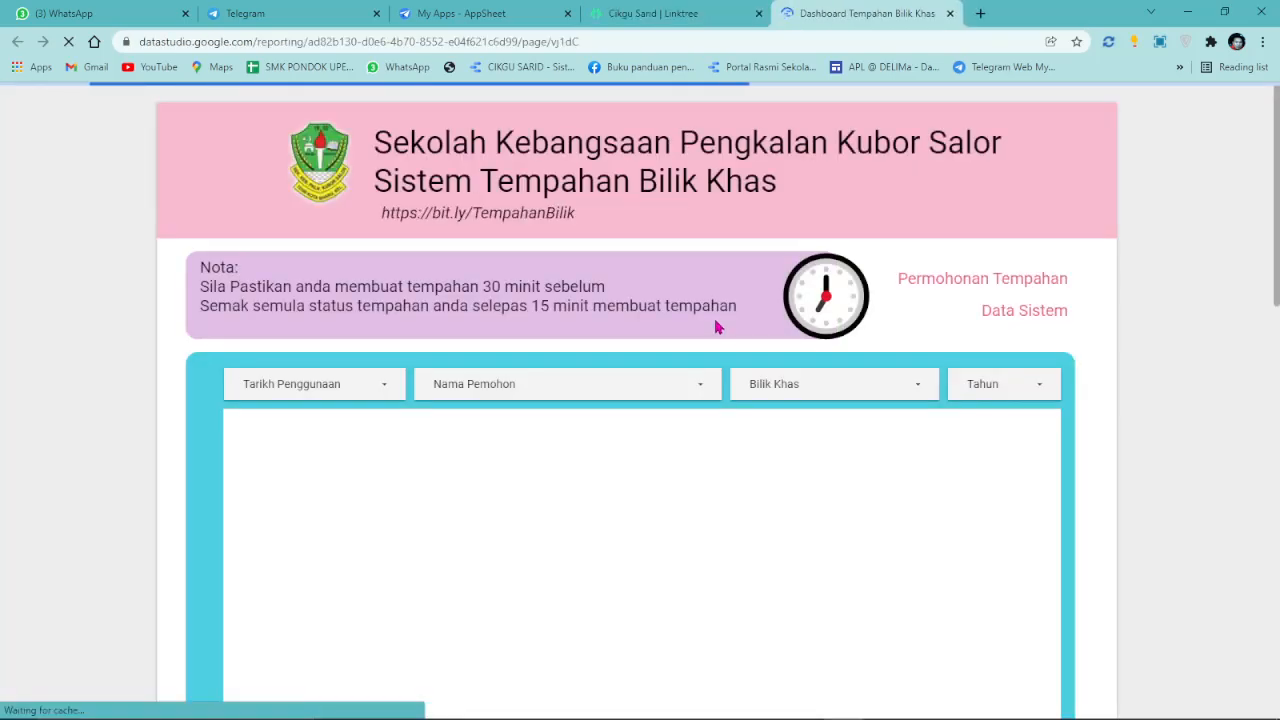
left_click(1026, 310)
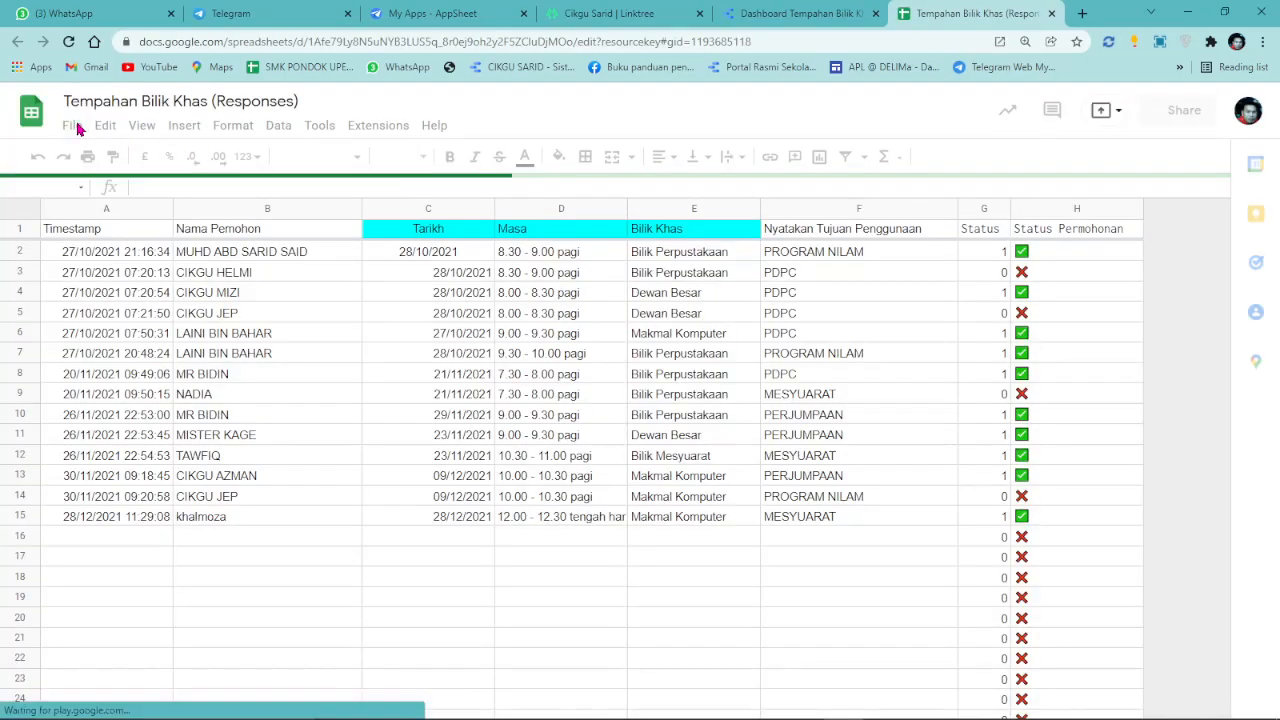
Copy the spreadsheet, dropping 'Copy of', pasting the school name and naming it Tempahan Makmal Komputer.
left_click(71, 128)
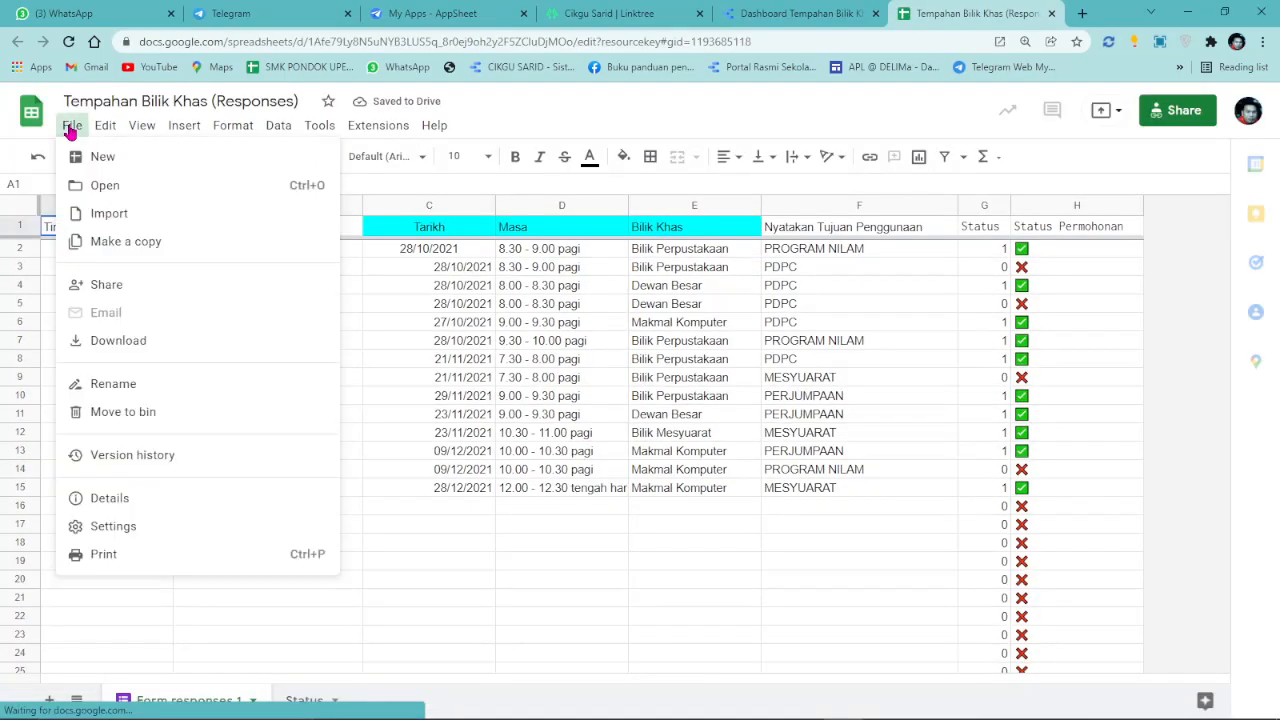
left_click(150, 242)
left_click(600, 327)
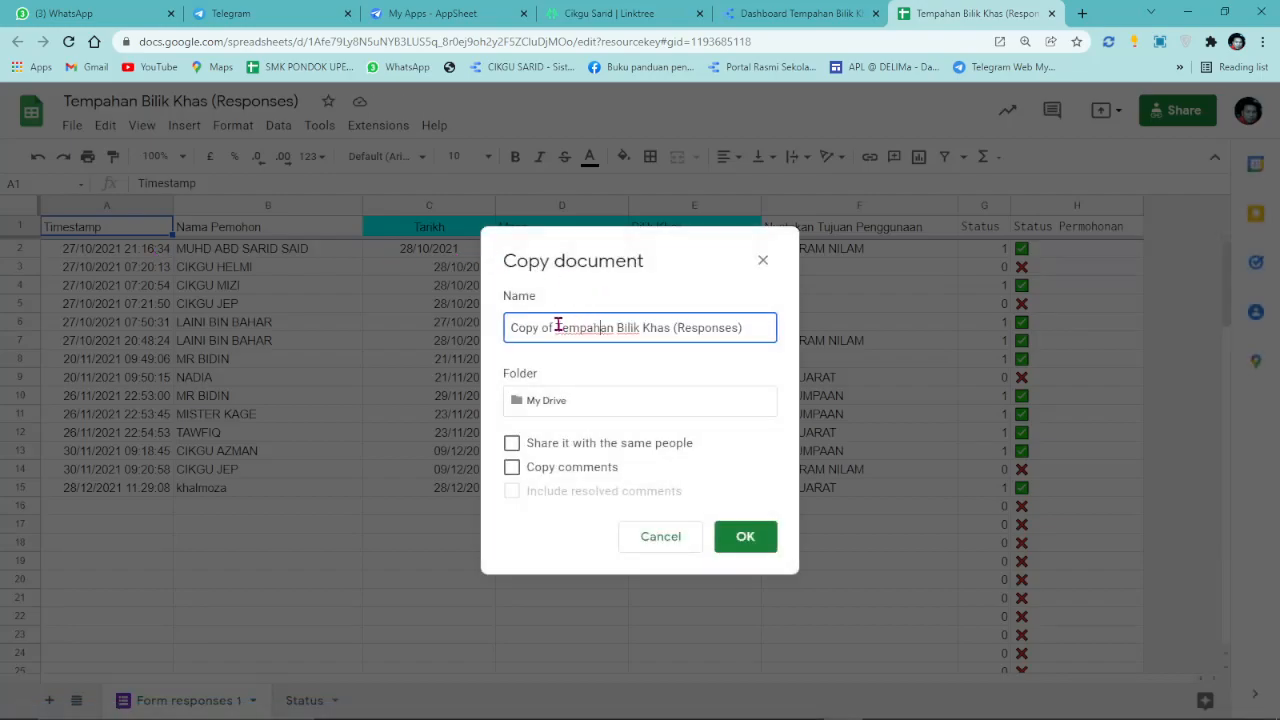
left_click_drag(556, 328, 466, 338)
key("BackSpace")
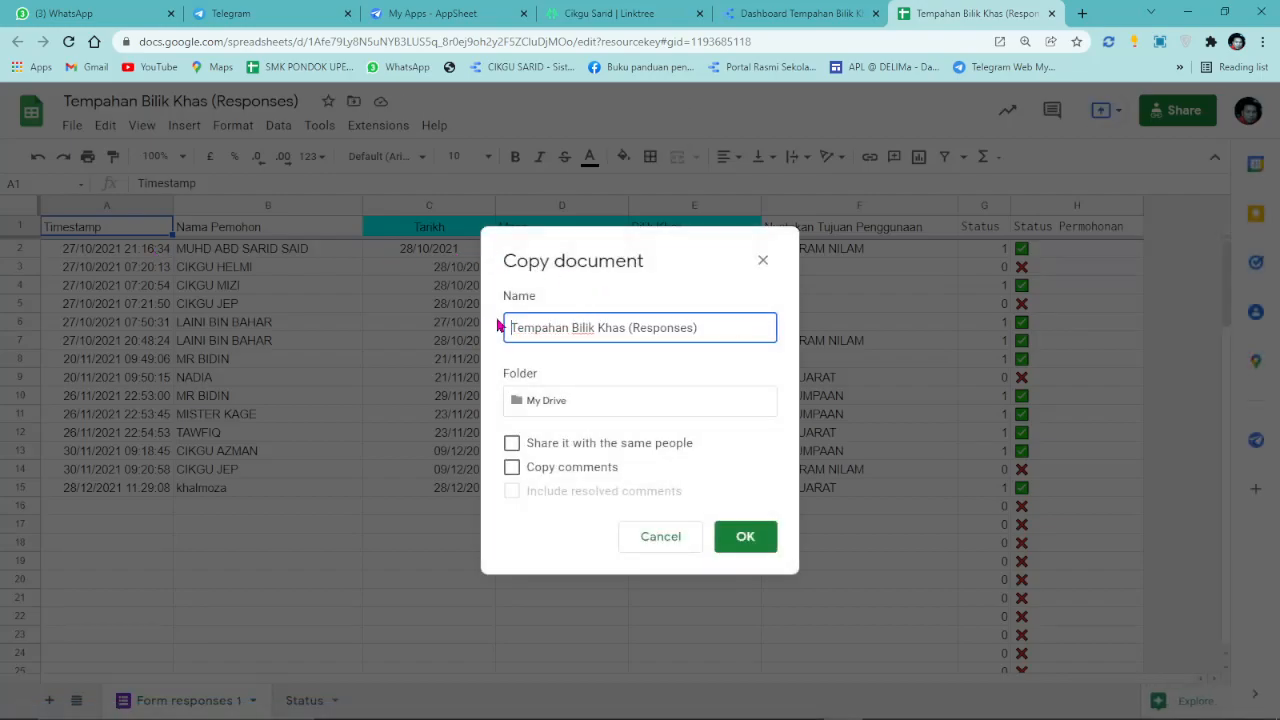
right_click(509, 328)
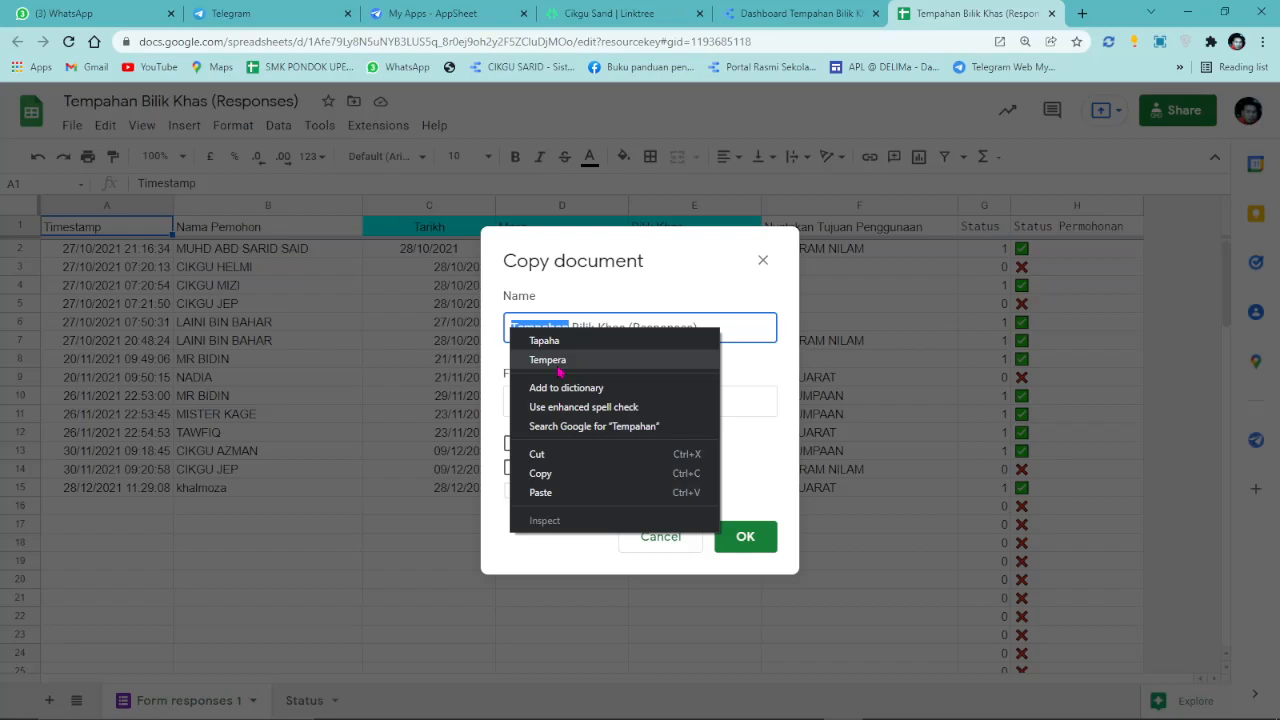
left_click(562, 495)
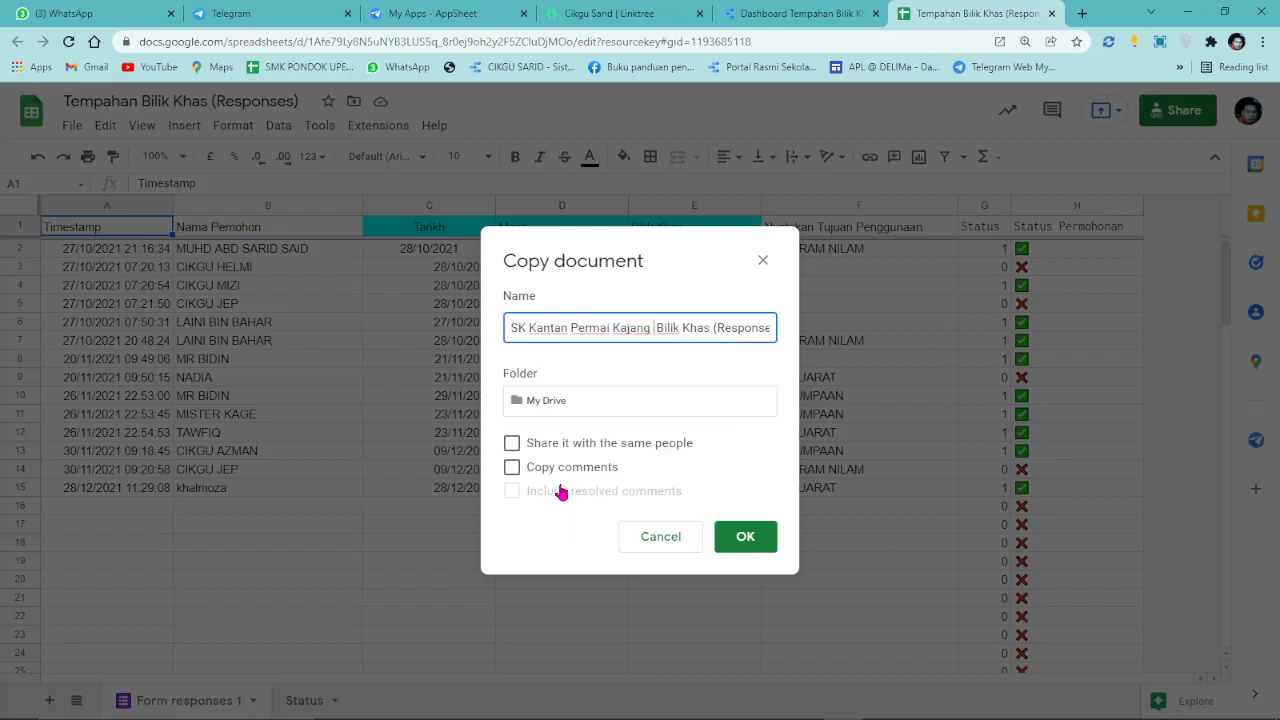
key("Delete")
key("Delete")
key("Delete")
key("Delete")
key("Delete")
key("Delete")
key("Delete")
key("Delete")
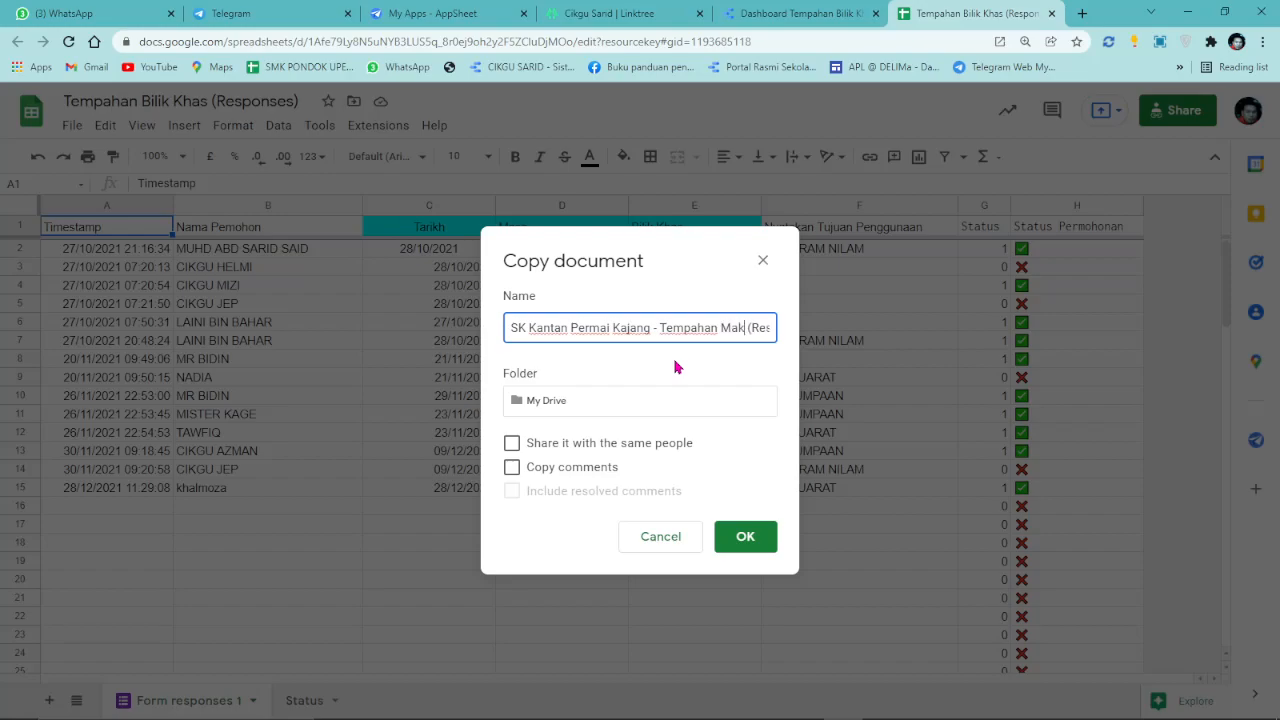
type("Komputer")
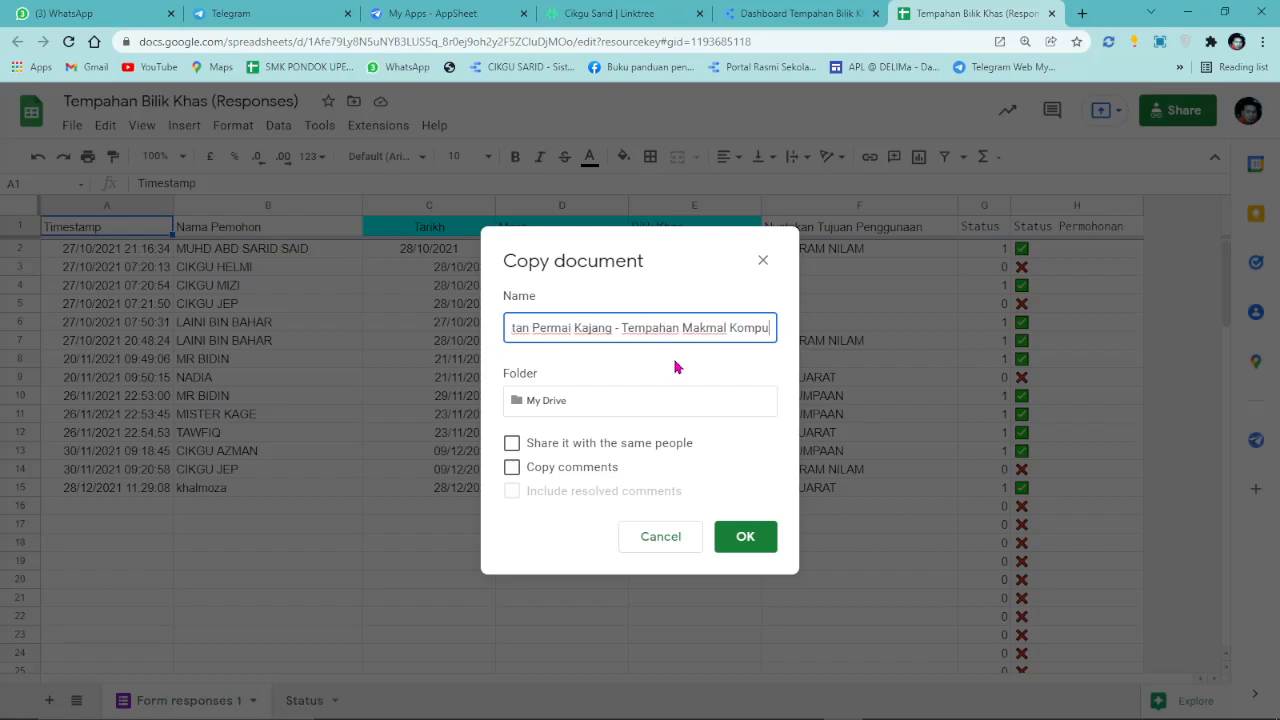
left_click(748, 540)
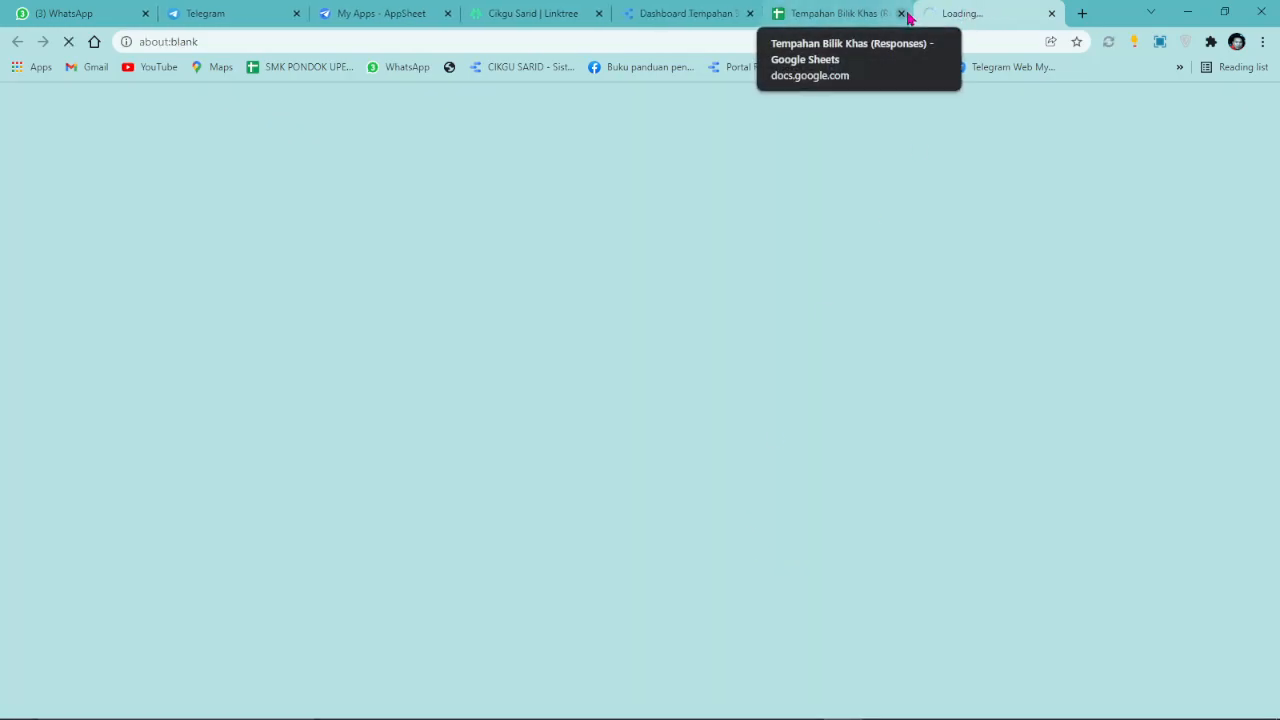
Close the original spreadsheet and delete sample rows 3–18 from the copy.
left_click(903, 14)
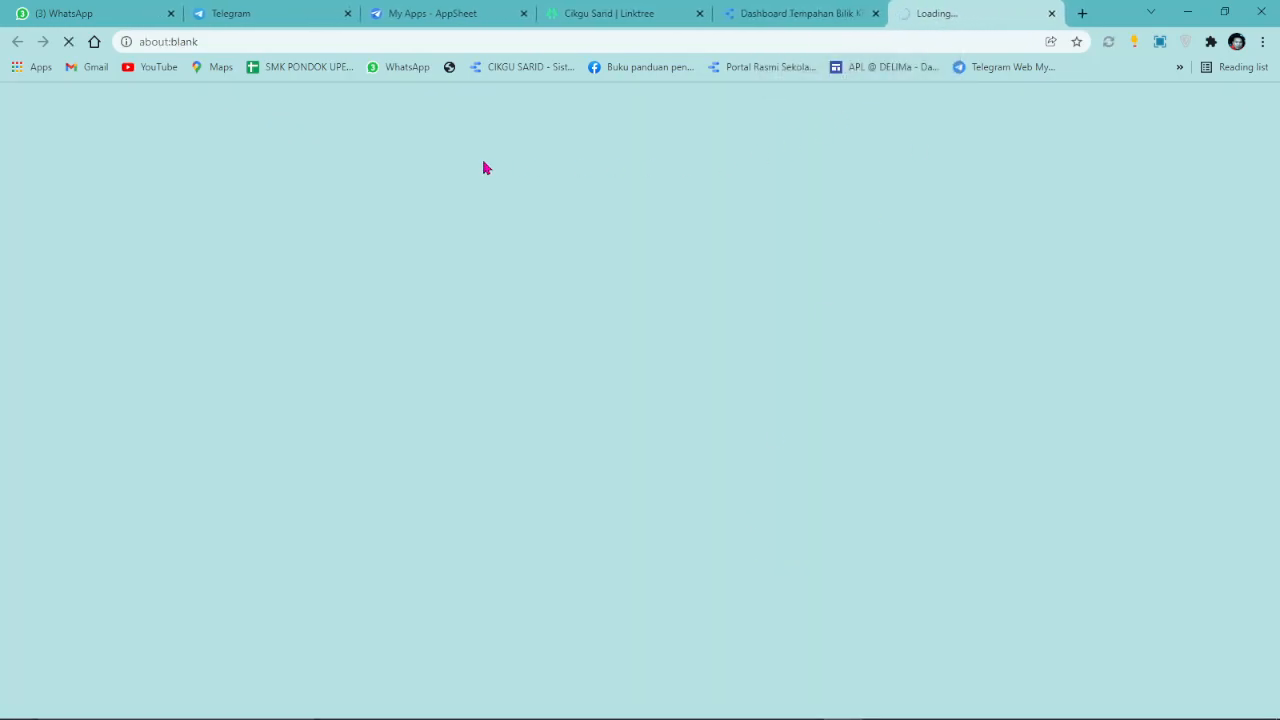
left_click(764, 18)
left_click(945, 13)
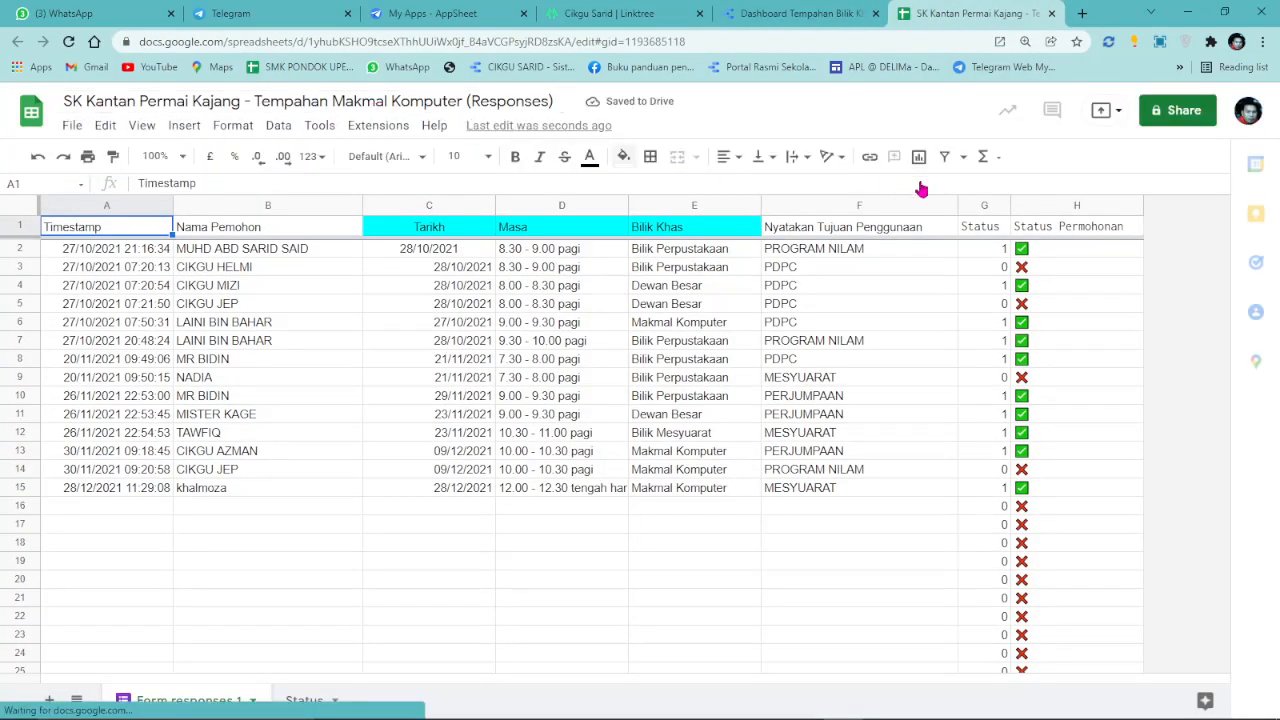
left_click_drag(22, 267, 16, 545)
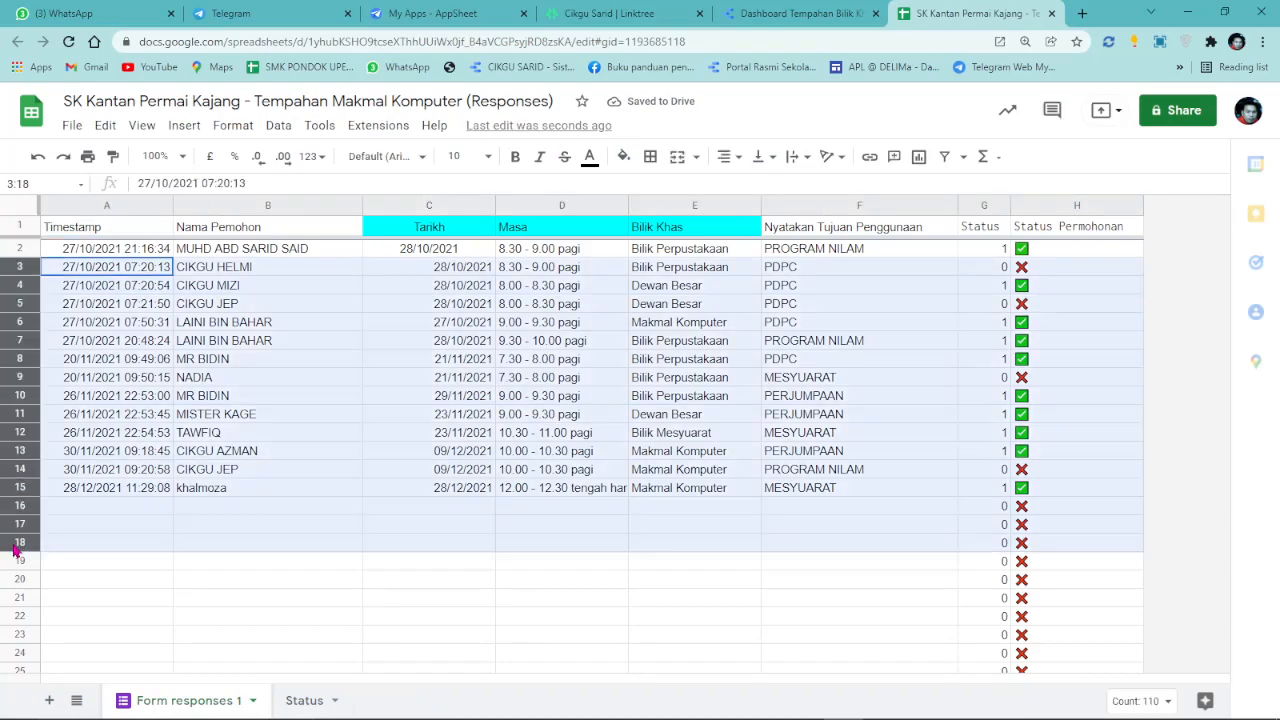
right_click(430, 500)
left_click(531, 498)
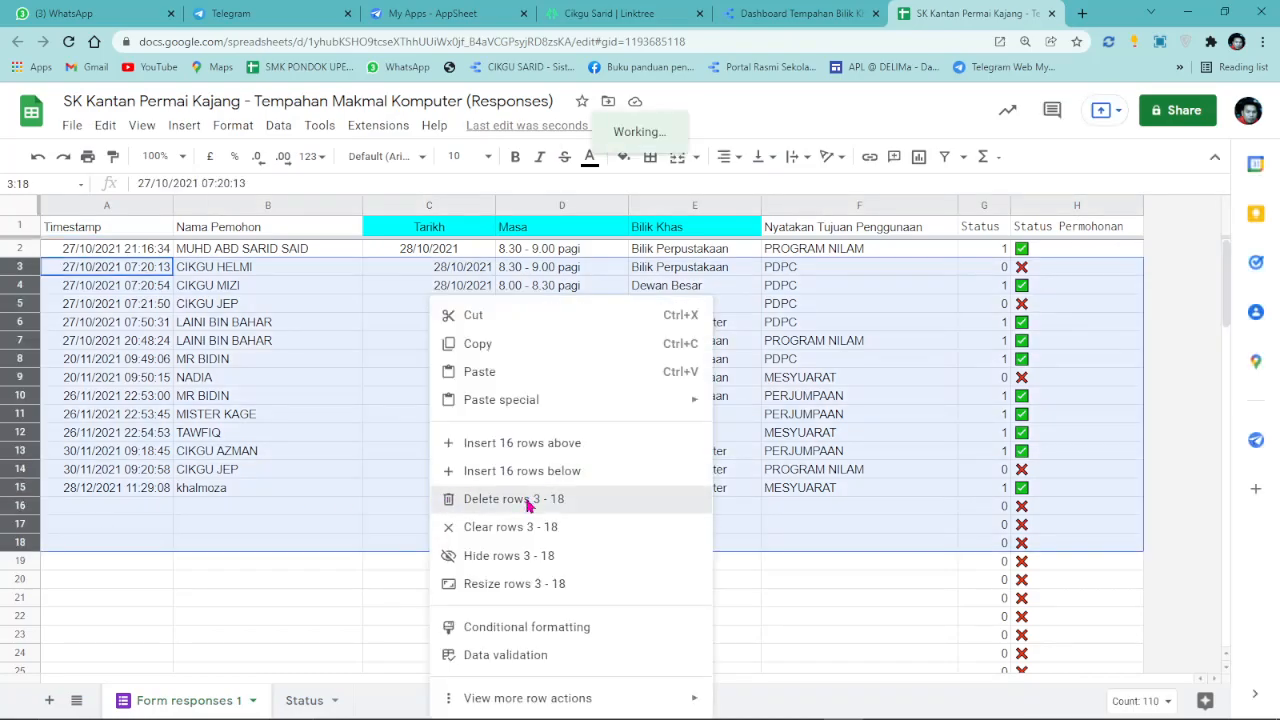
left_click(451, 400)
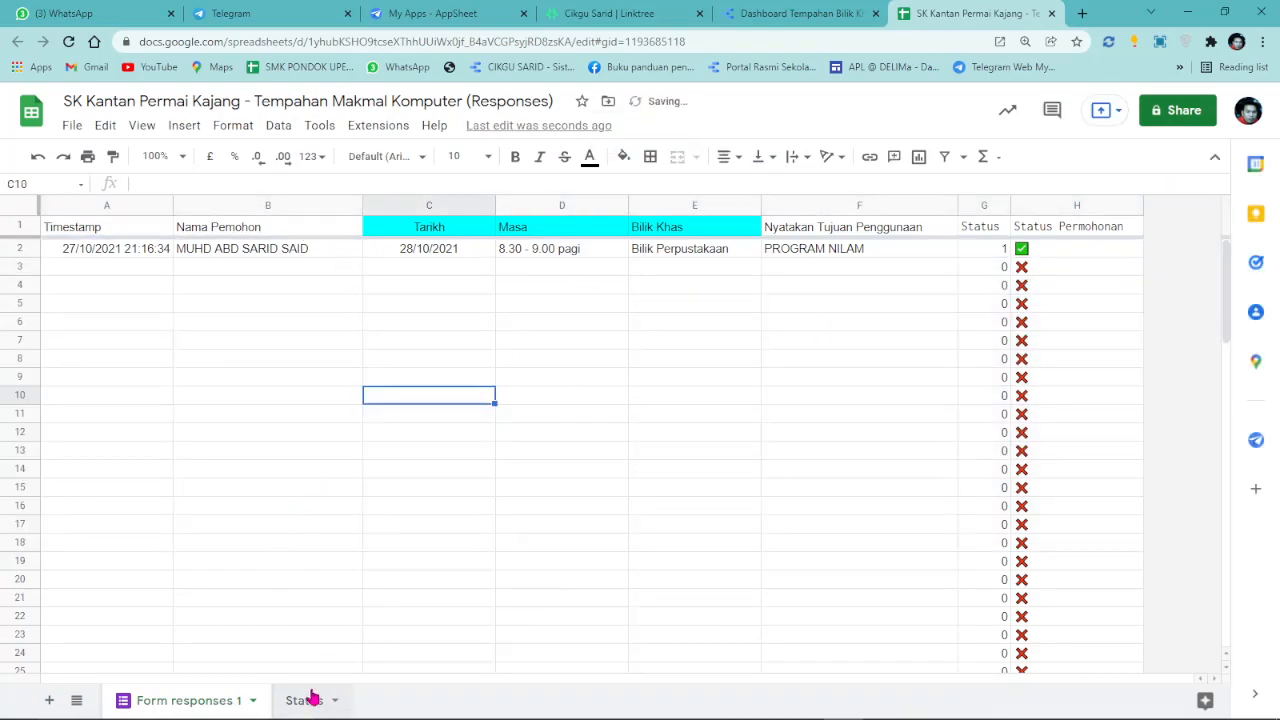
Check the Status sheet and the remaining first response row in Form responses 1.
left_click(305, 700)
left_click(369, 306)
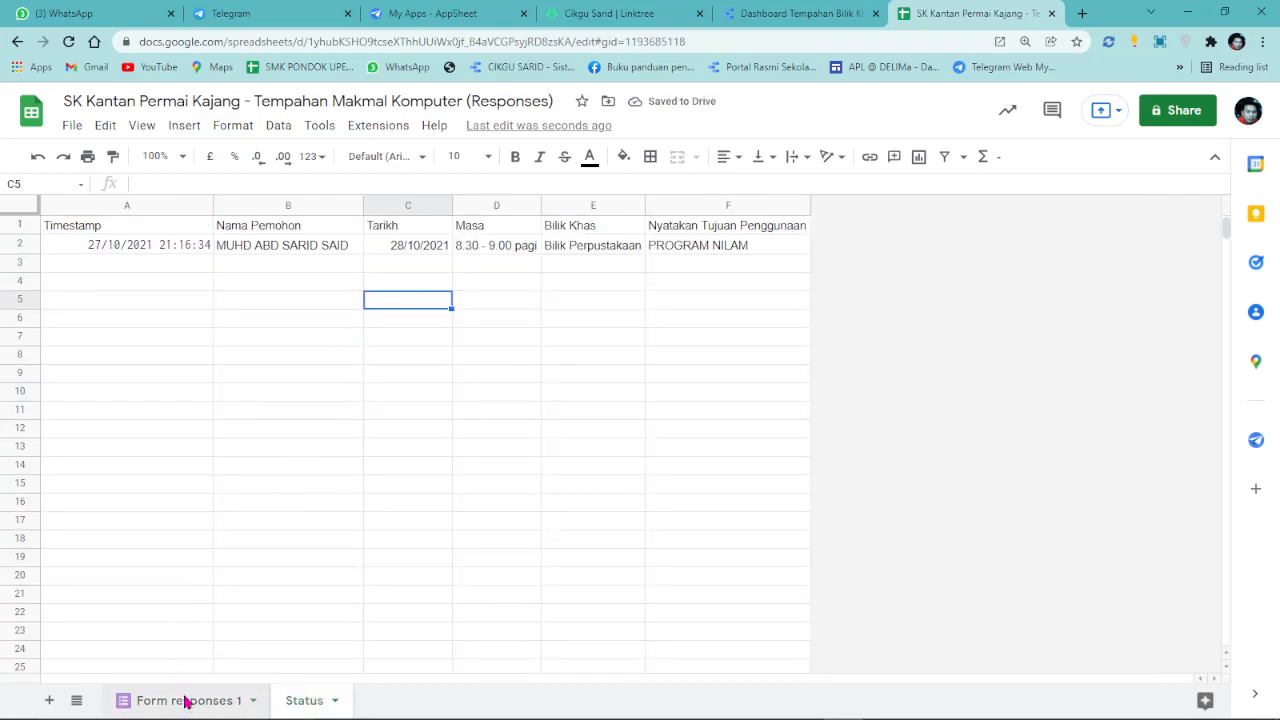
left_click(183, 700)
left_click(168, 252)
left_click(268, 250)
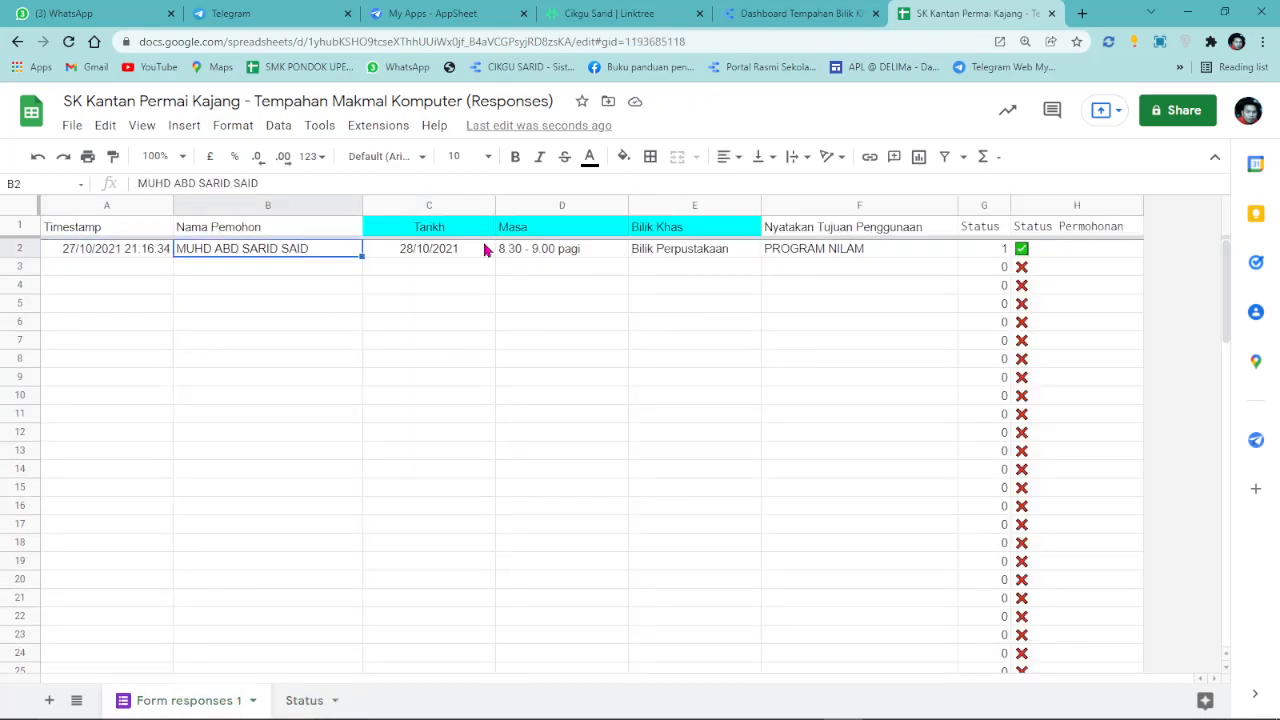
left_click(800, 13)
left_click(945, 13)
Start copying the room-booking dashboard and choose to give it a new data source.
left_click(750, 16)
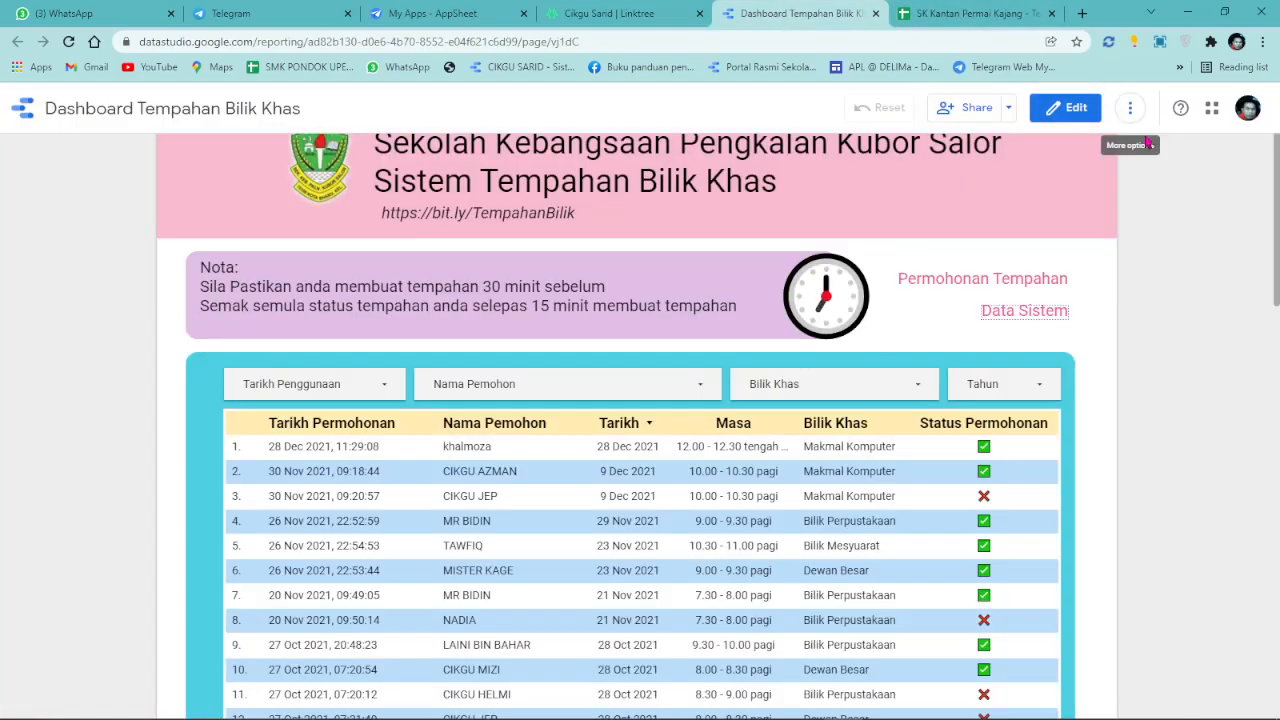
left_click(1130, 110)
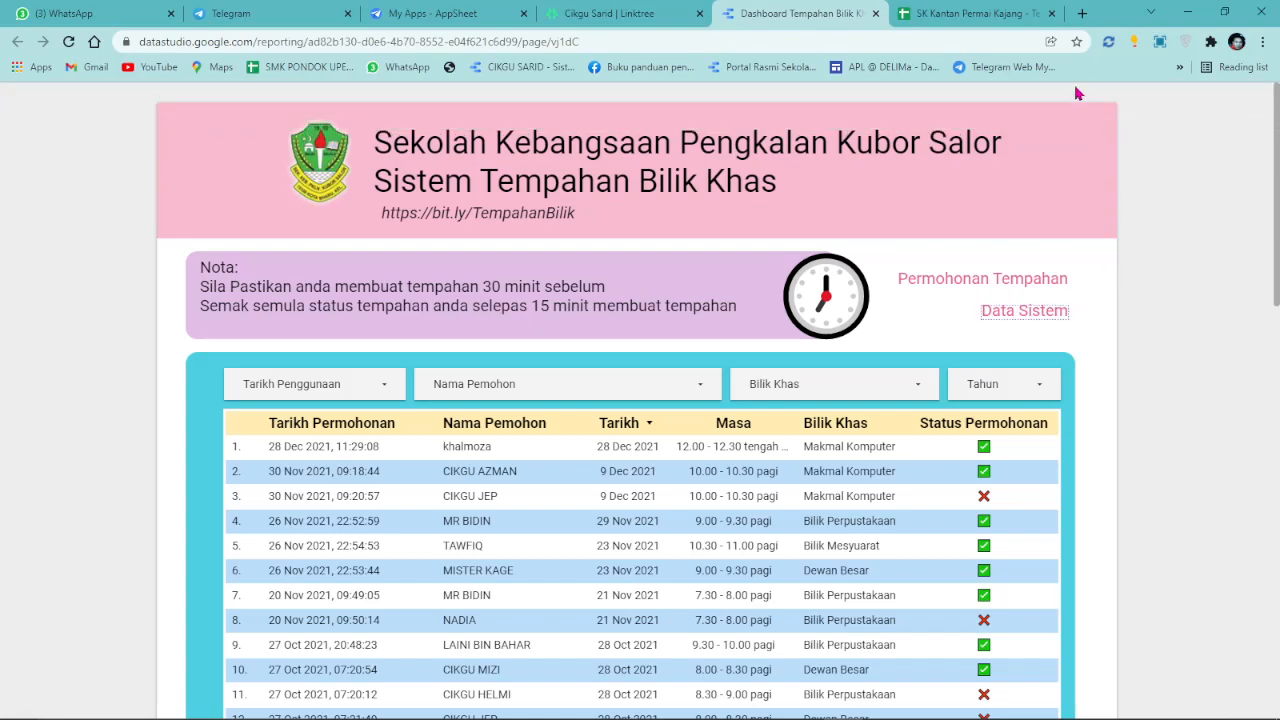
mouse_move(1078, 95)
left_click(1130, 108)
left_click(1163, 187)
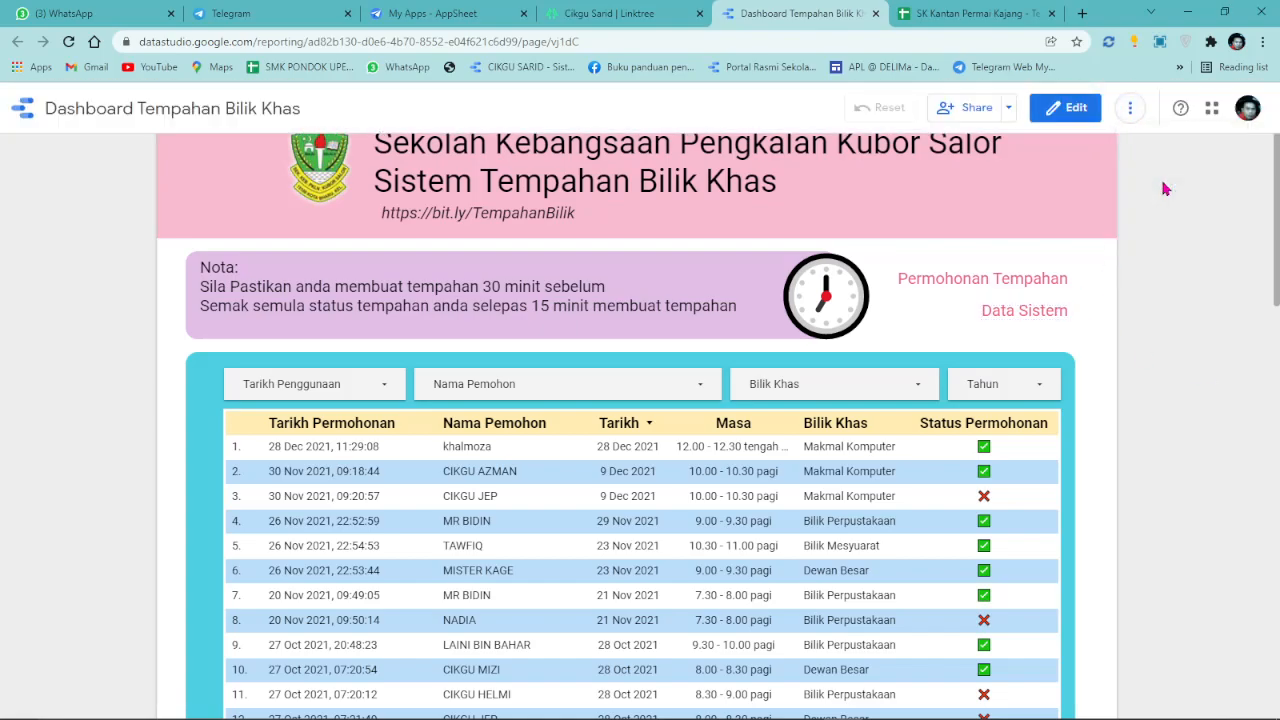
left_click(852, 397)
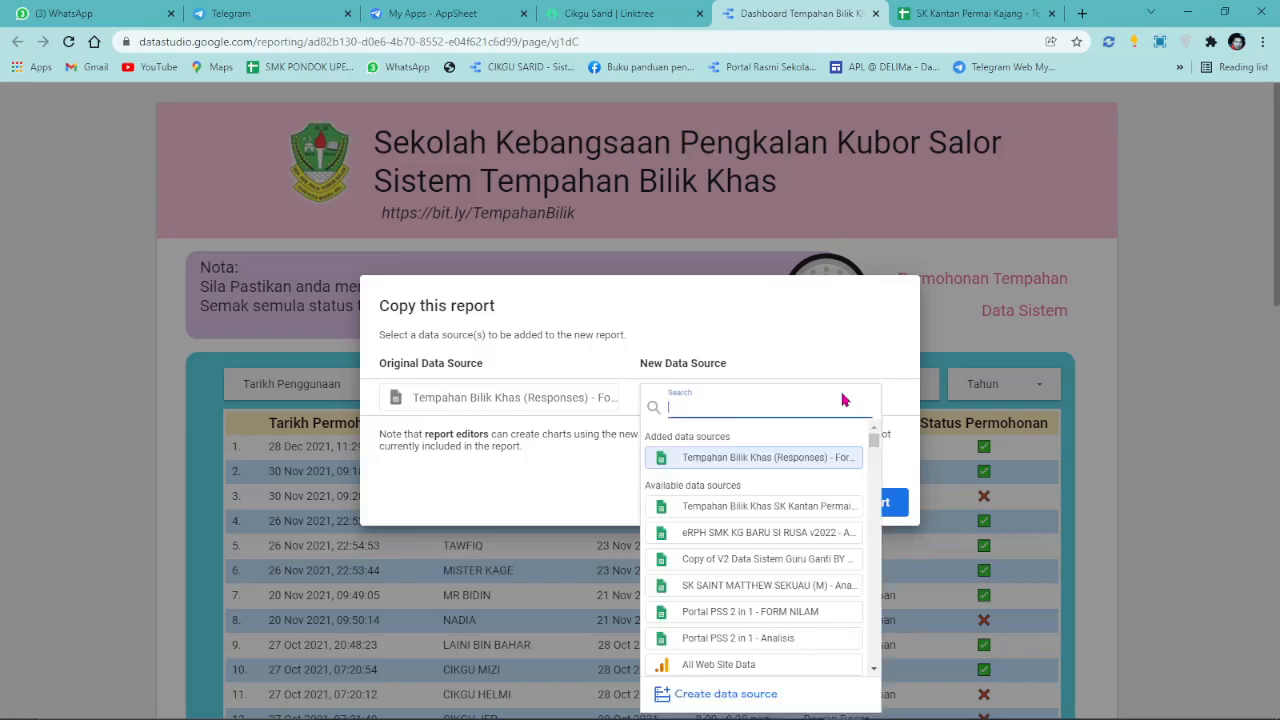
Connect the copied SK Kantan Permai Kajang spreadsheet as a Google Sheets source and create the copy.
left_click(737, 692)
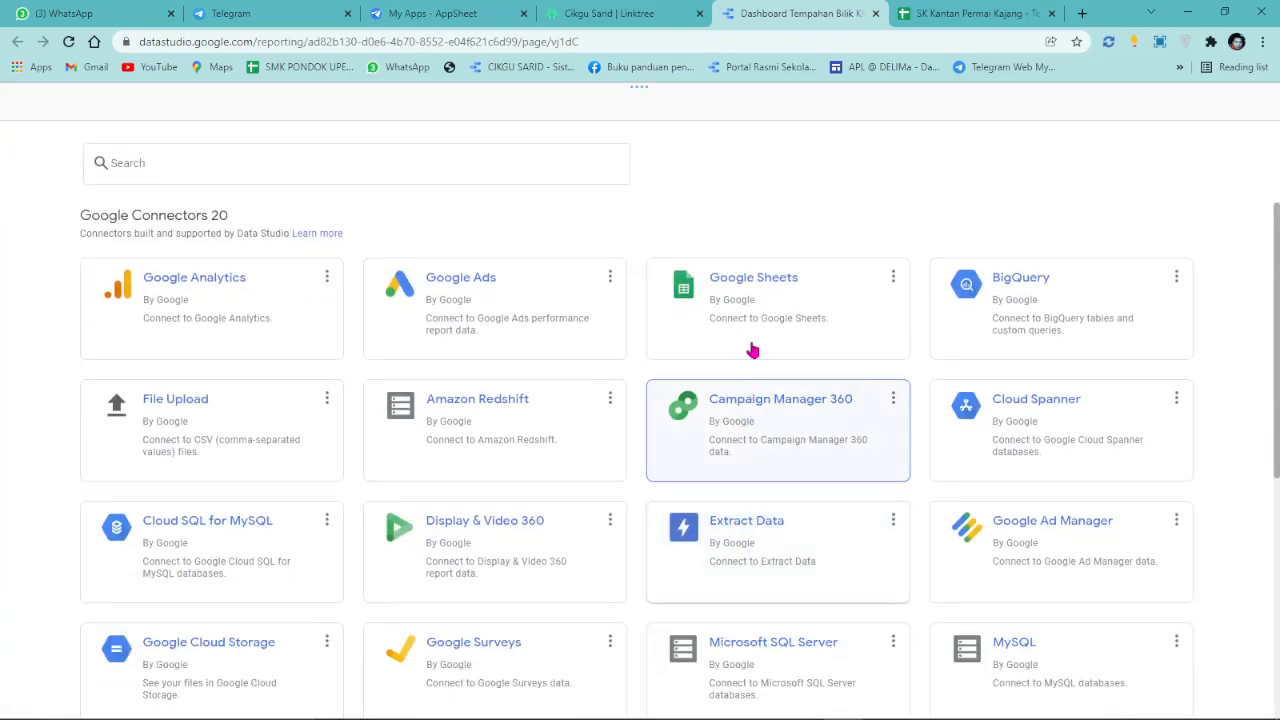
left_click(757, 293)
left_click(58, 311)
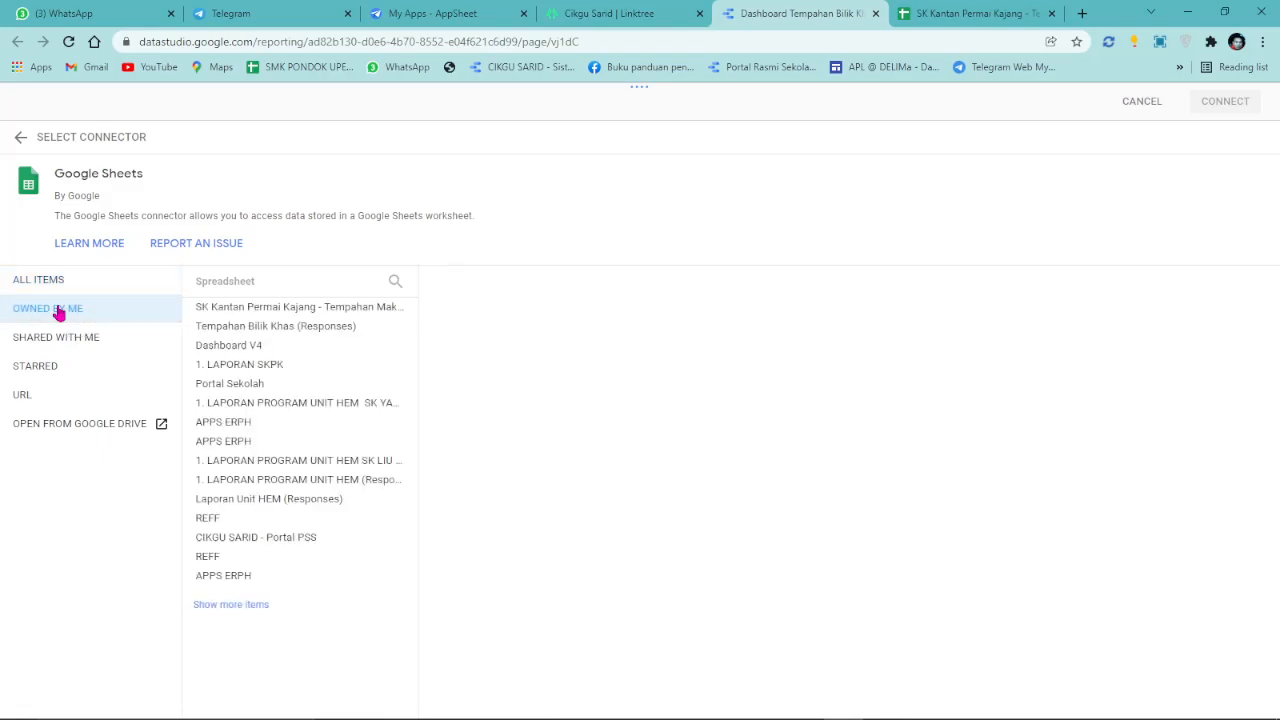
left_click(257, 308)
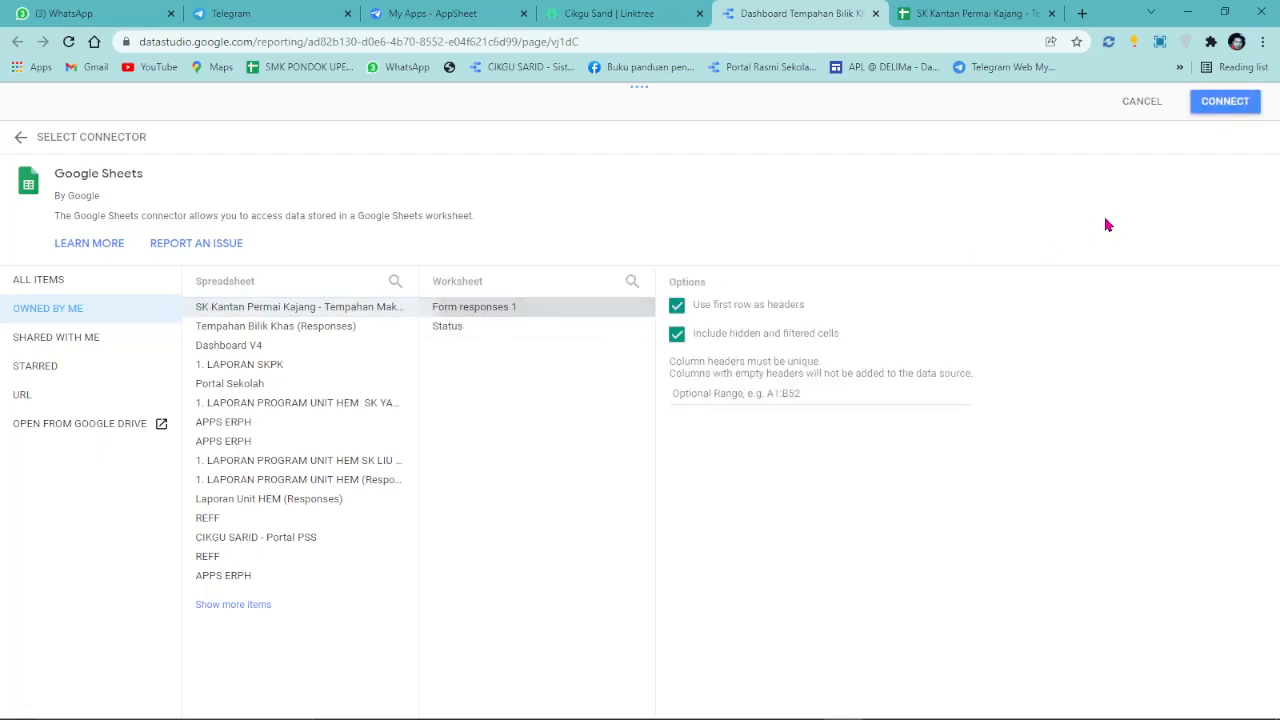
left_click(1228, 104)
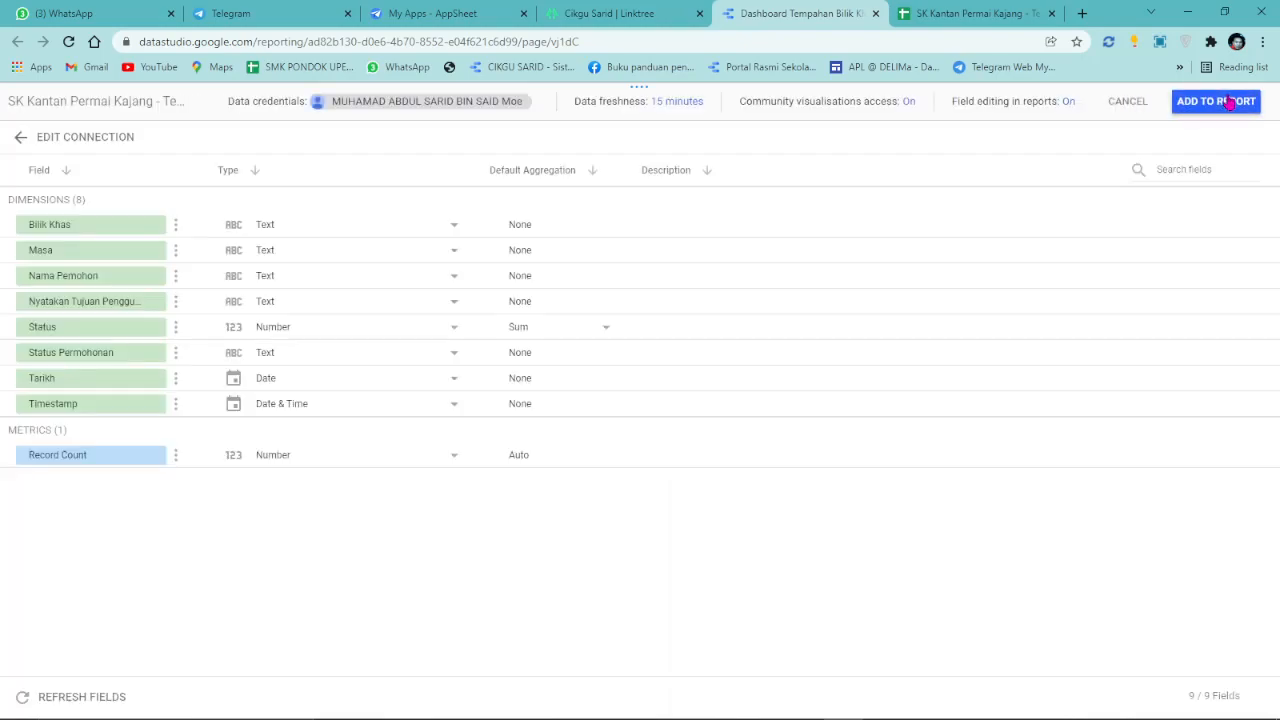
left_click(1228, 101)
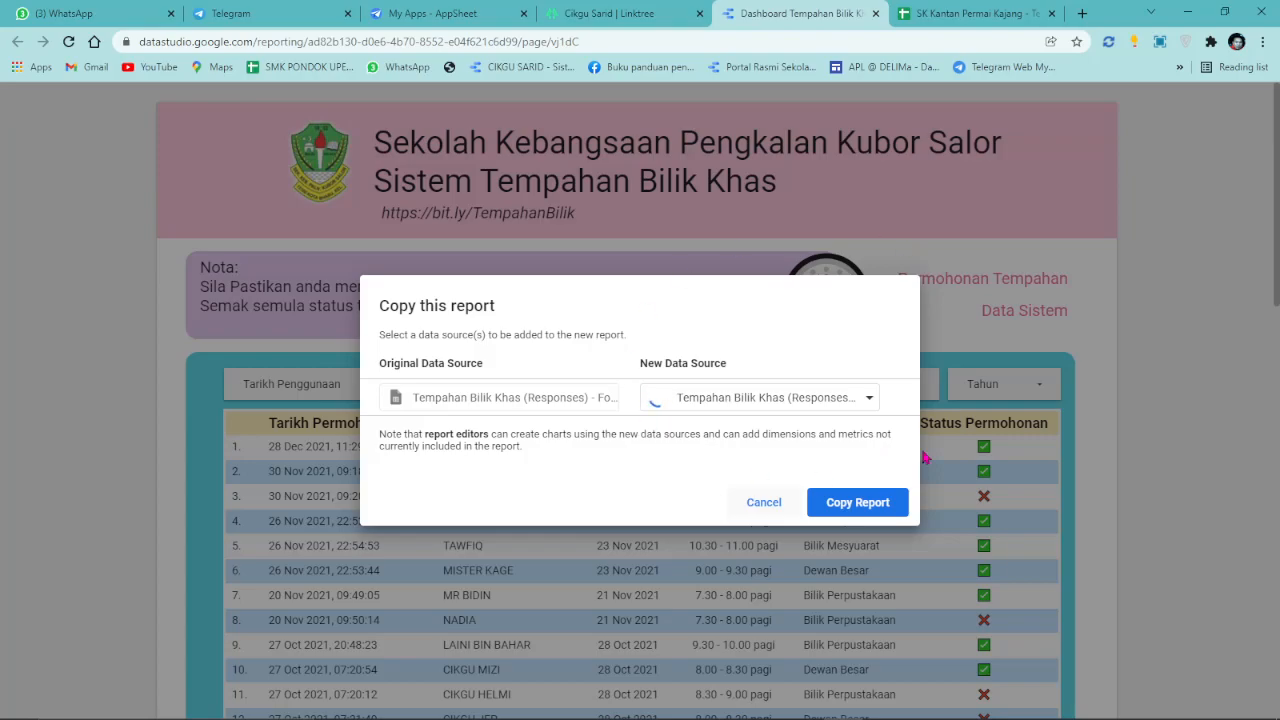
left_click(855, 510)
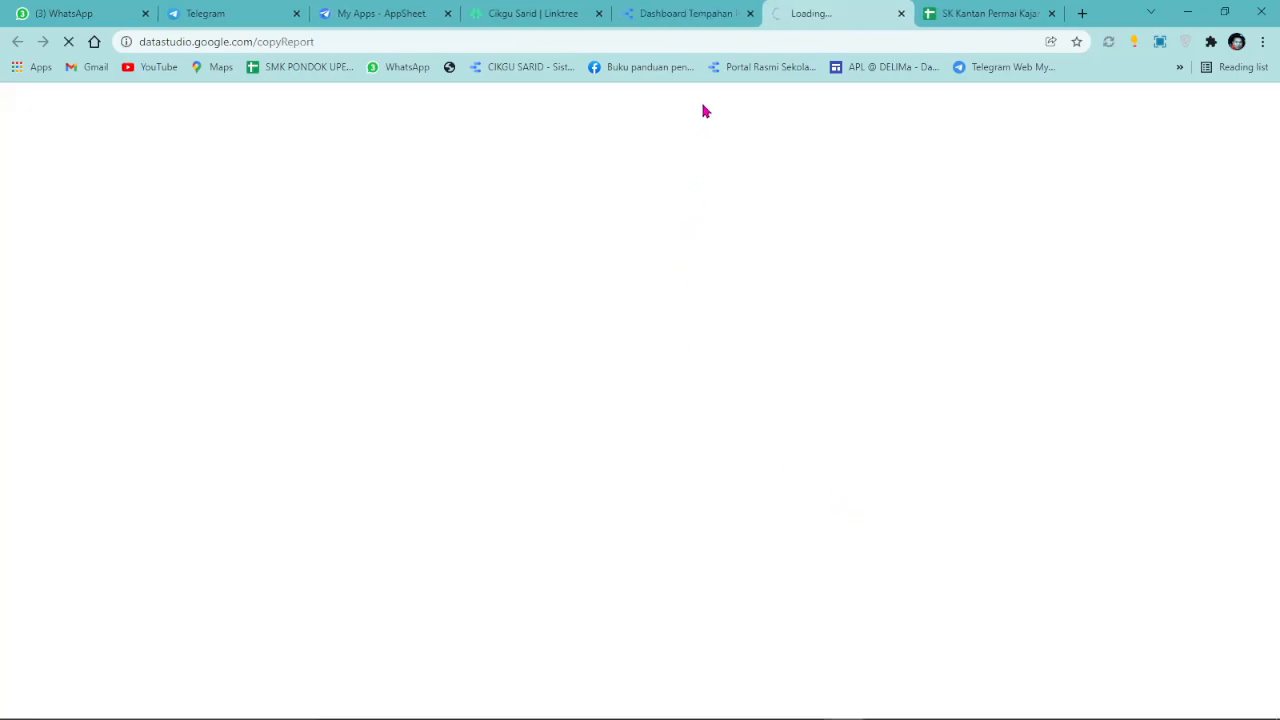
Close the original dashboard and retitle the copy 'Dashboard Tempahan Makmal Komputer SK Kantan Permai Kajang'.
left_click(750, 13)
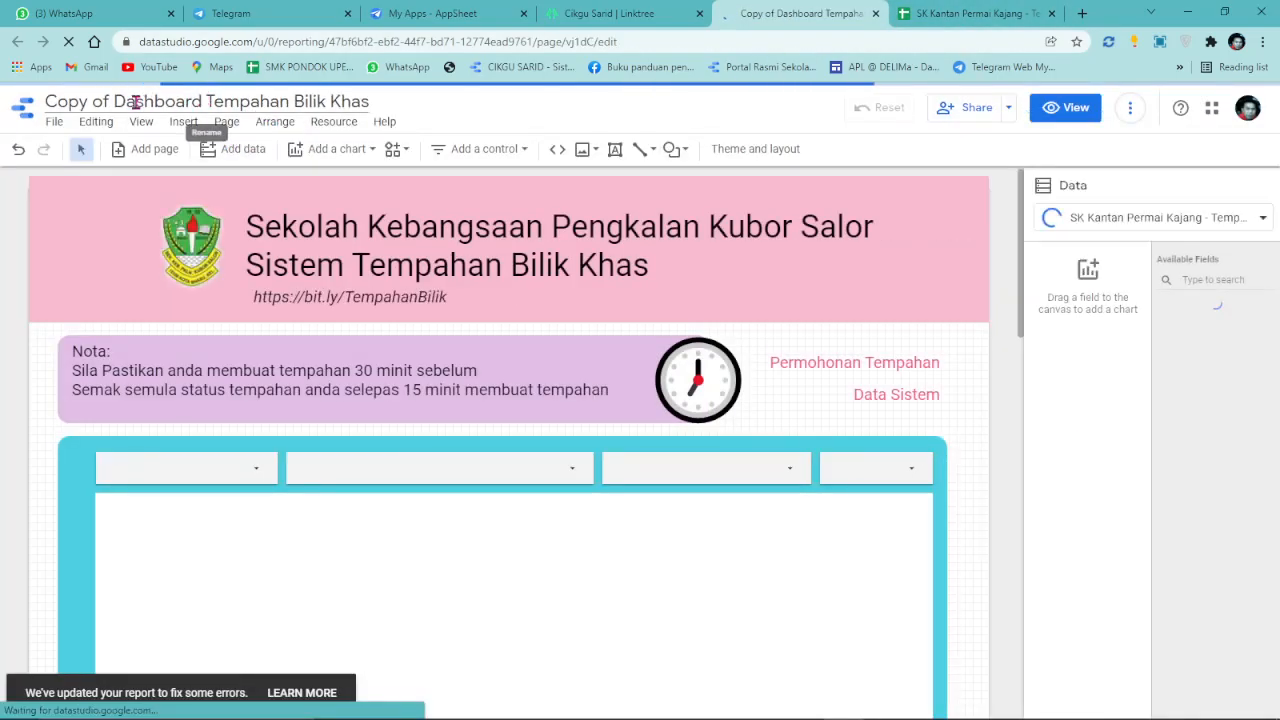
left_click_drag(114, 101, 3, 100)
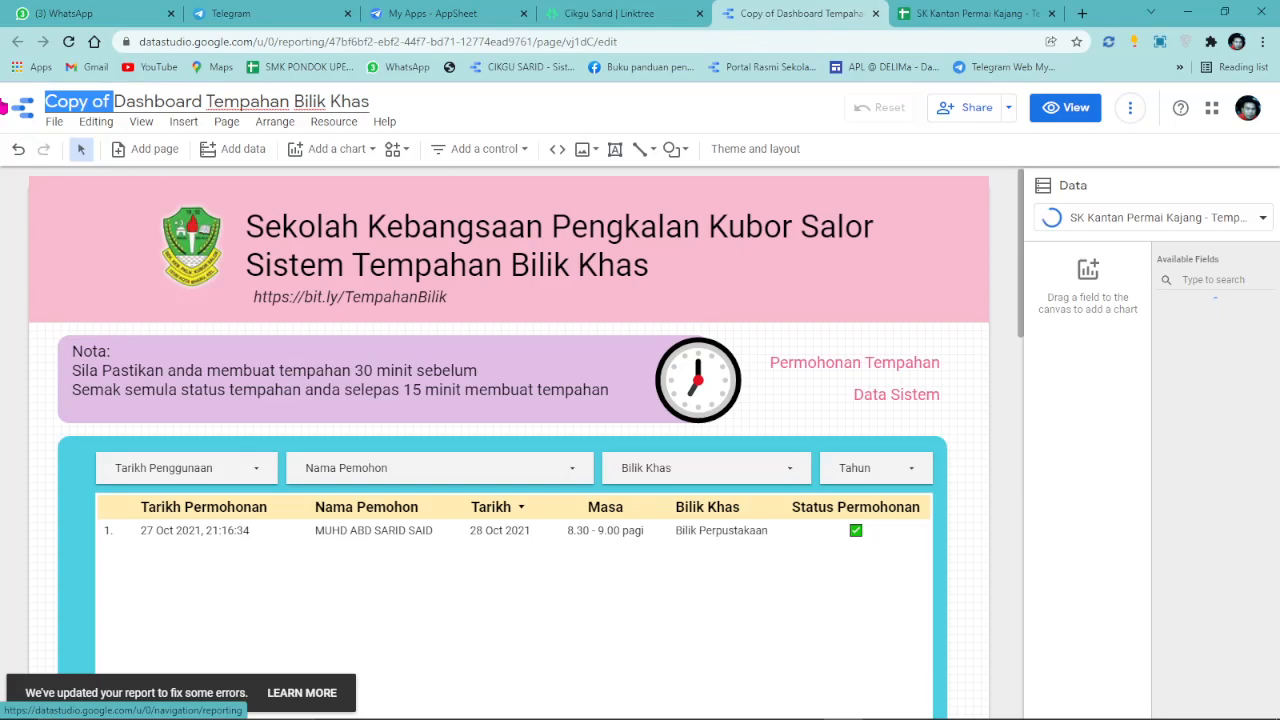
key("BackSpace")
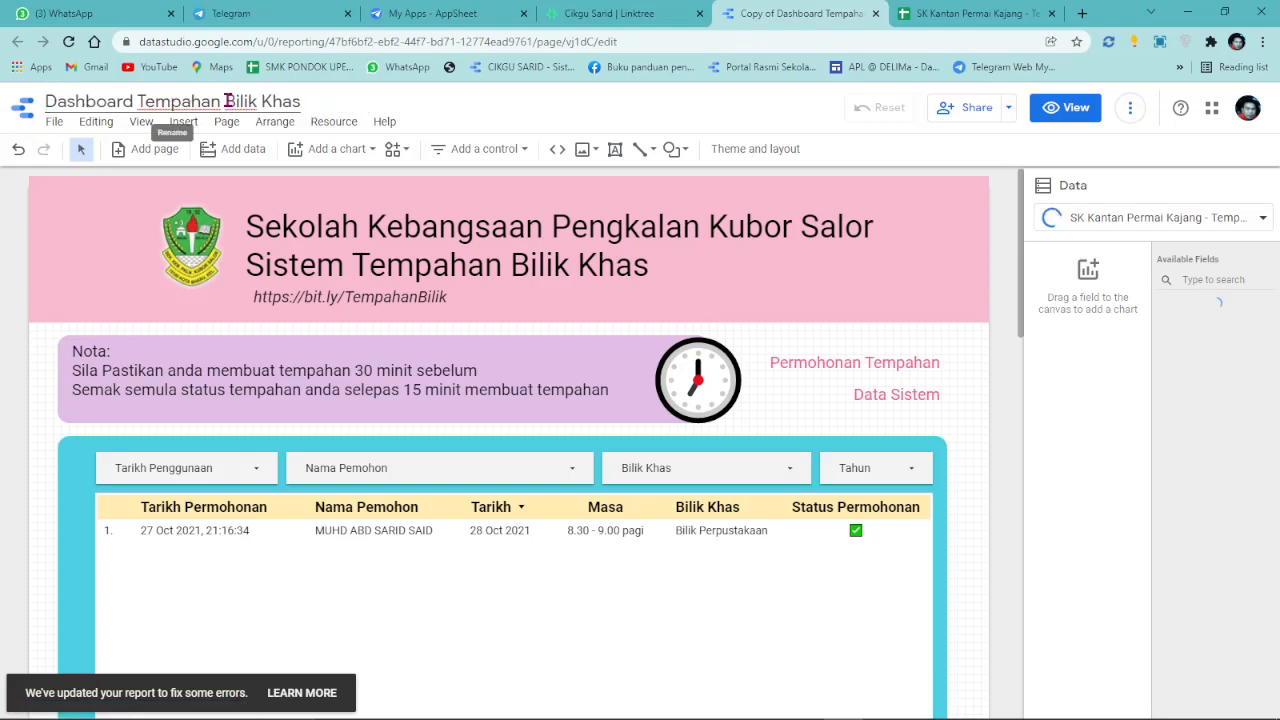
left_click_drag(226, 101, 404, 107)
type("Mak")
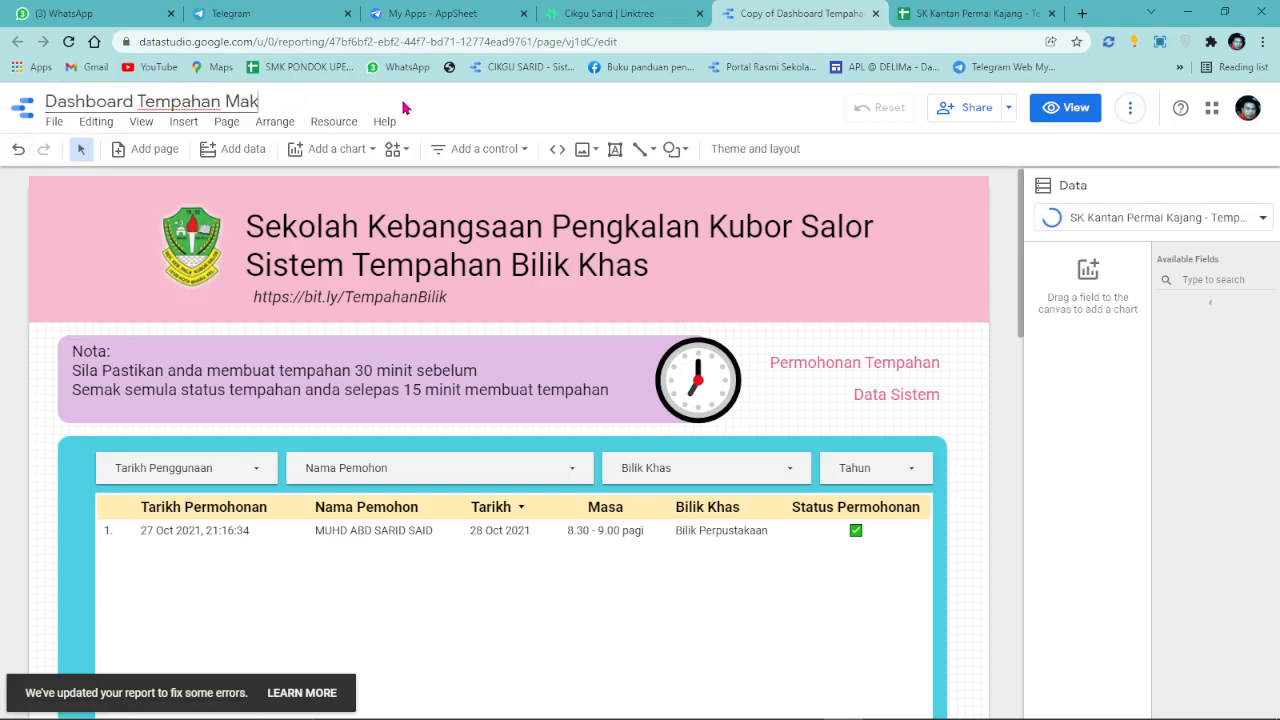
type("mal")
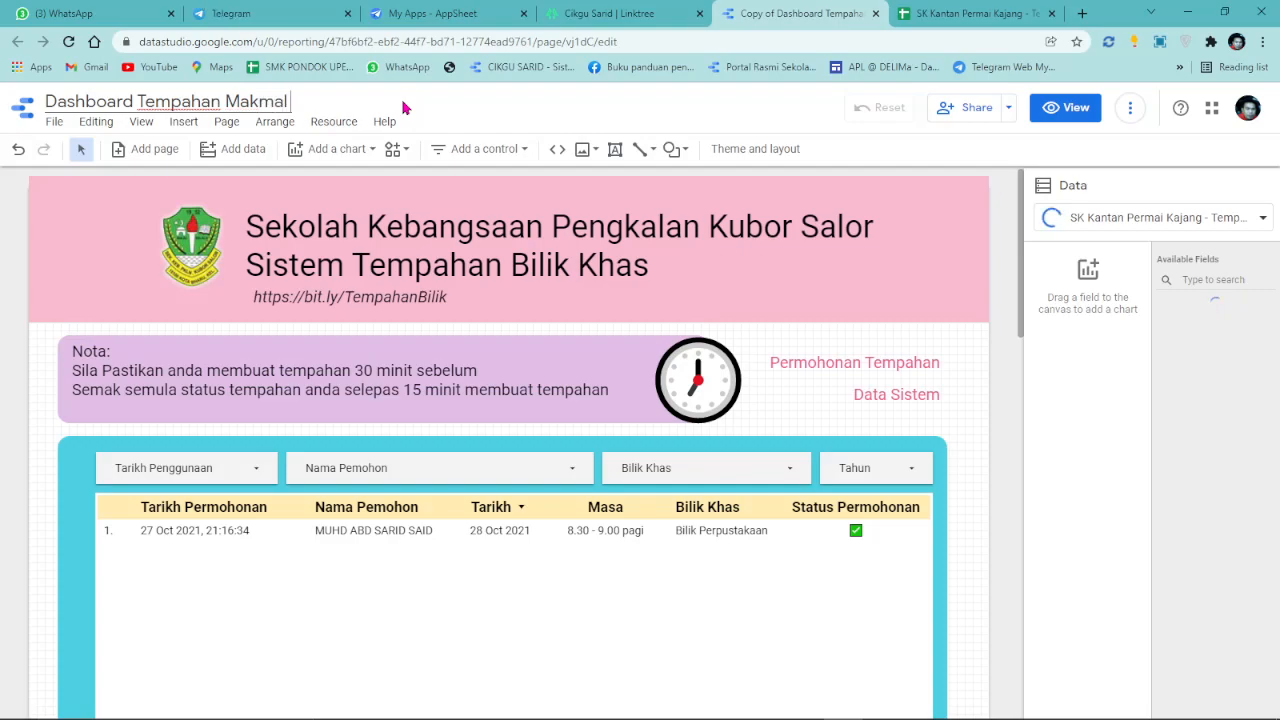
type(" Komputer")
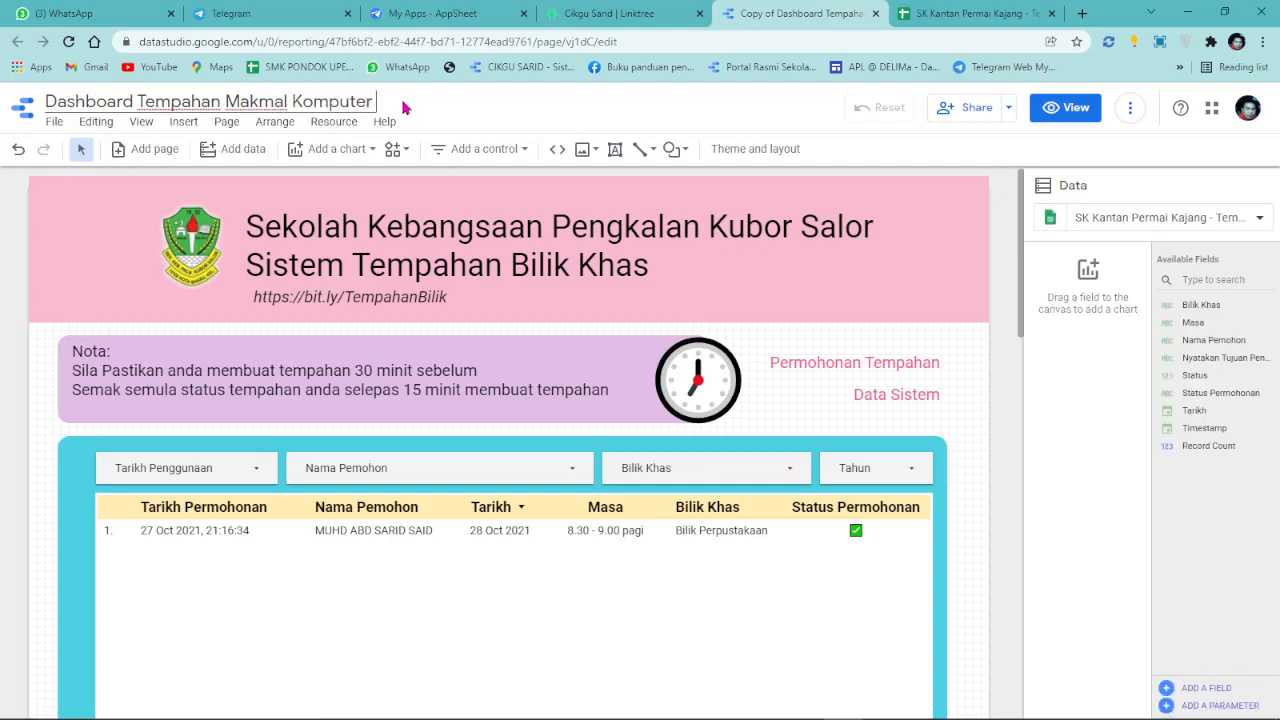
key("ctrl+v")
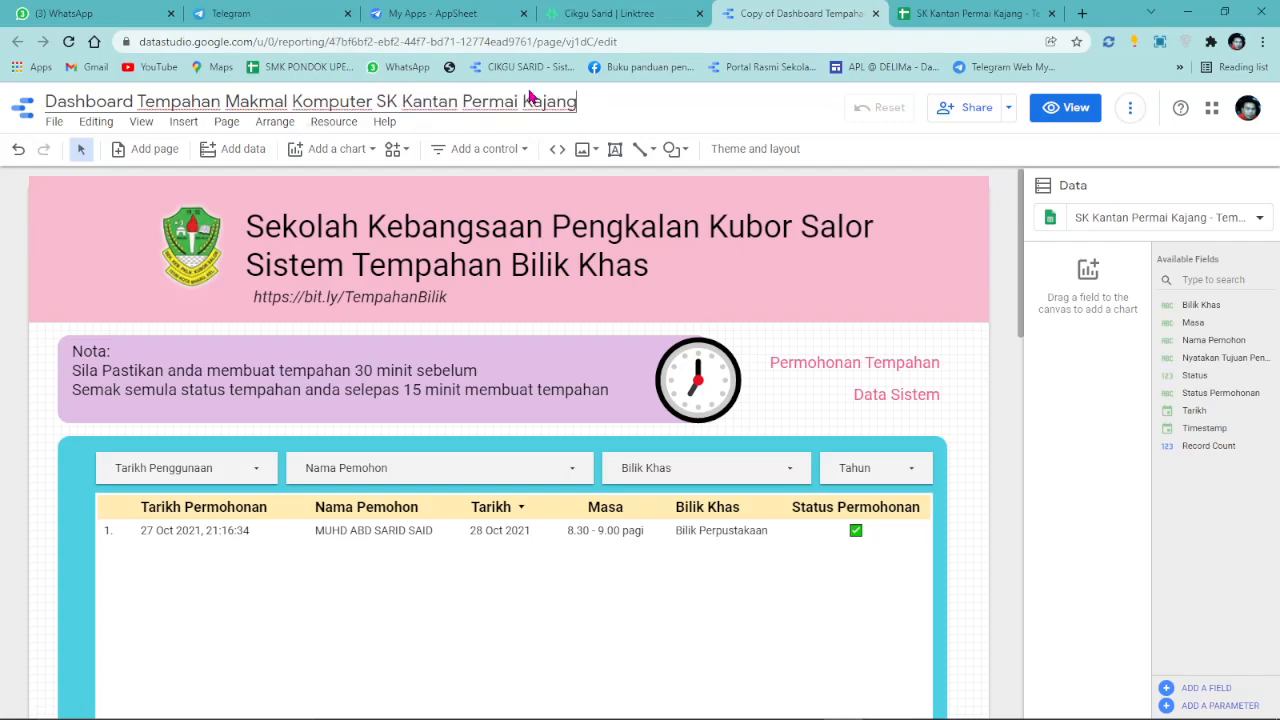
left_click(495, 230)
Paste the school name over the header's first line and change 'Bilik Khas' to 'Makmal Komputer' below.
triple_click(612, 220)
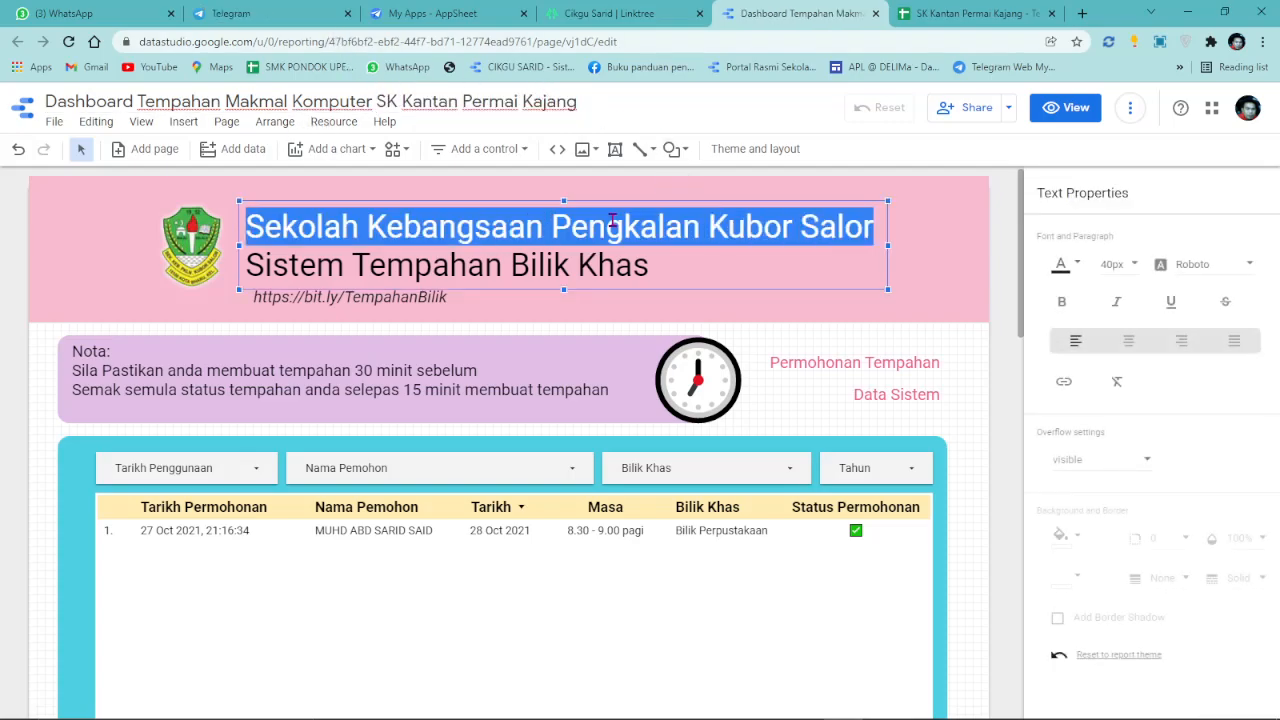
right_click(612, 220)
left_click(668, 299)
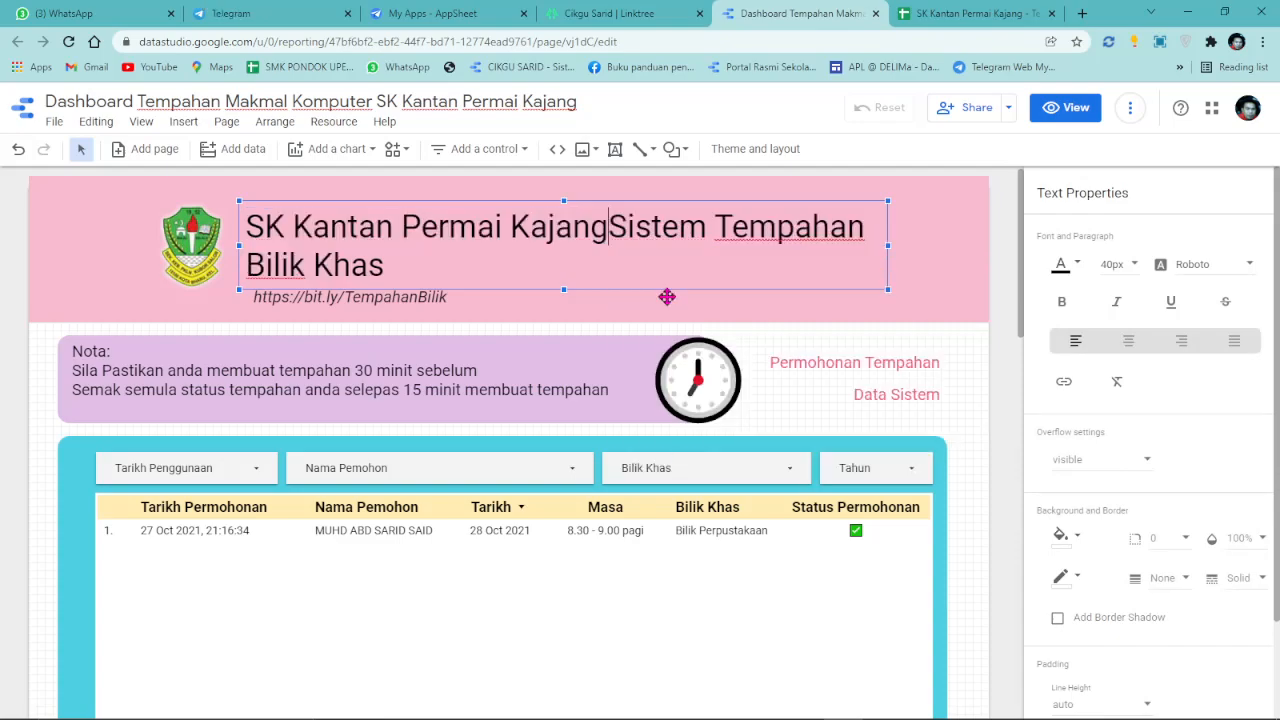
key("Return")
left_click_drag(527, 265, 728, 266)
key("BackSpace")
key("BackSpace")
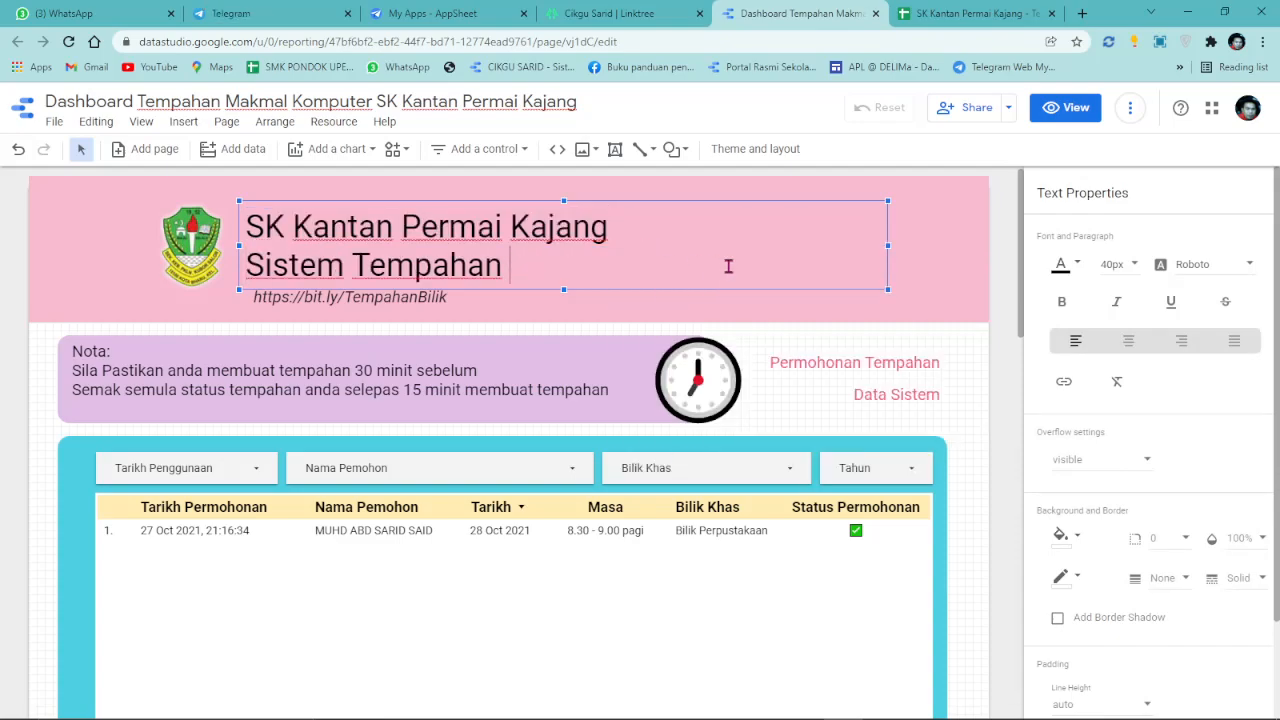
type("Makmal Komputer")
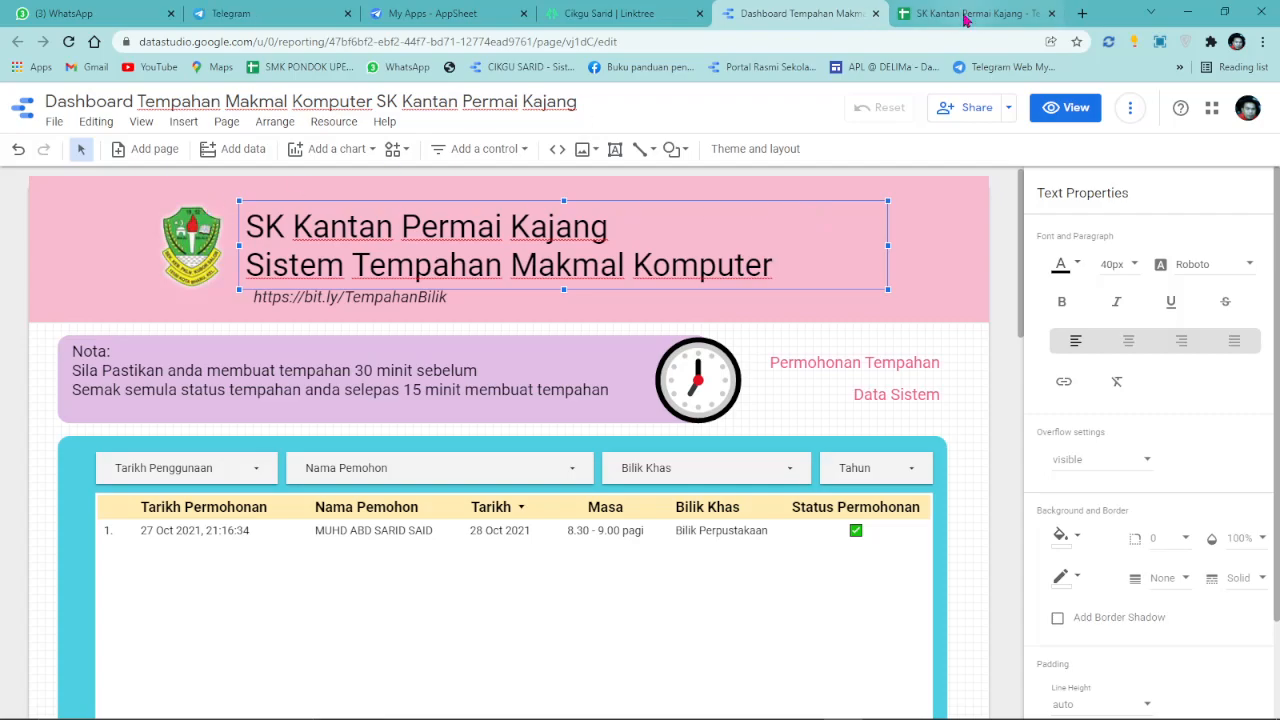
left_click(1082, 13)
Search Google Images for SK Kantan Permai Kajang and open the crest image's Facebook source page.
right_click(581, 41)
left_click(670, 166)
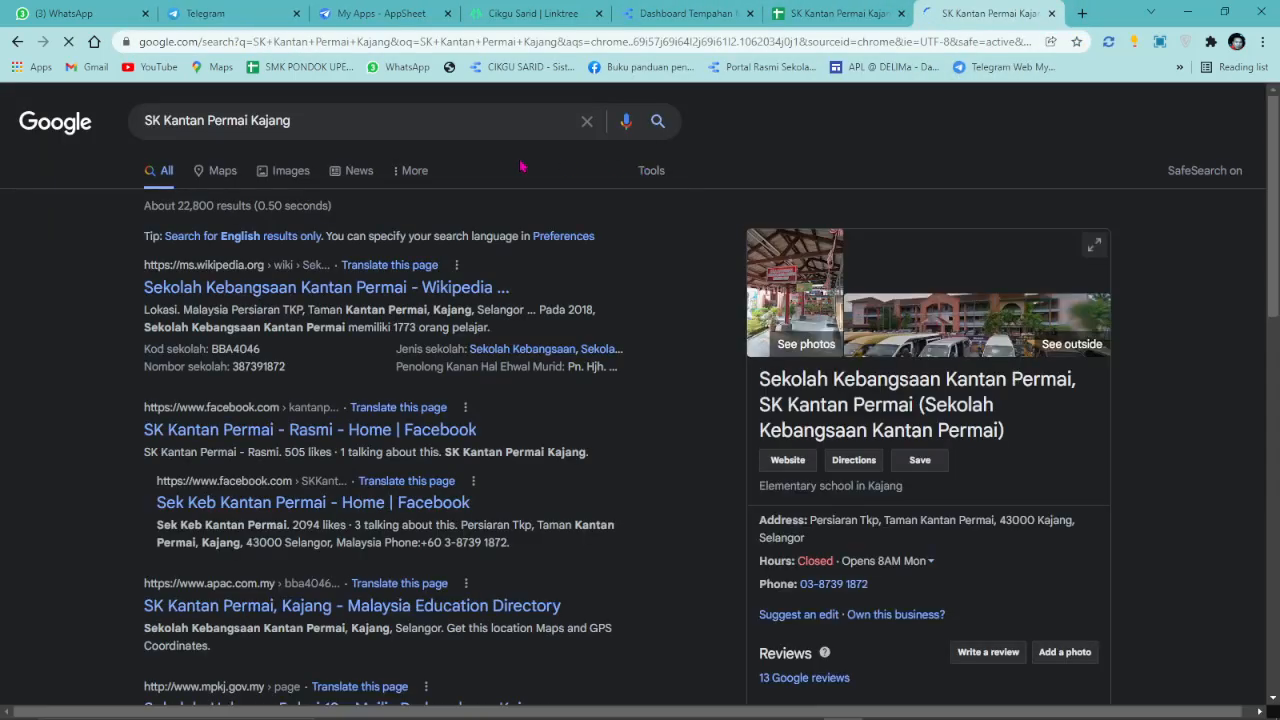
left_click(291, 173)
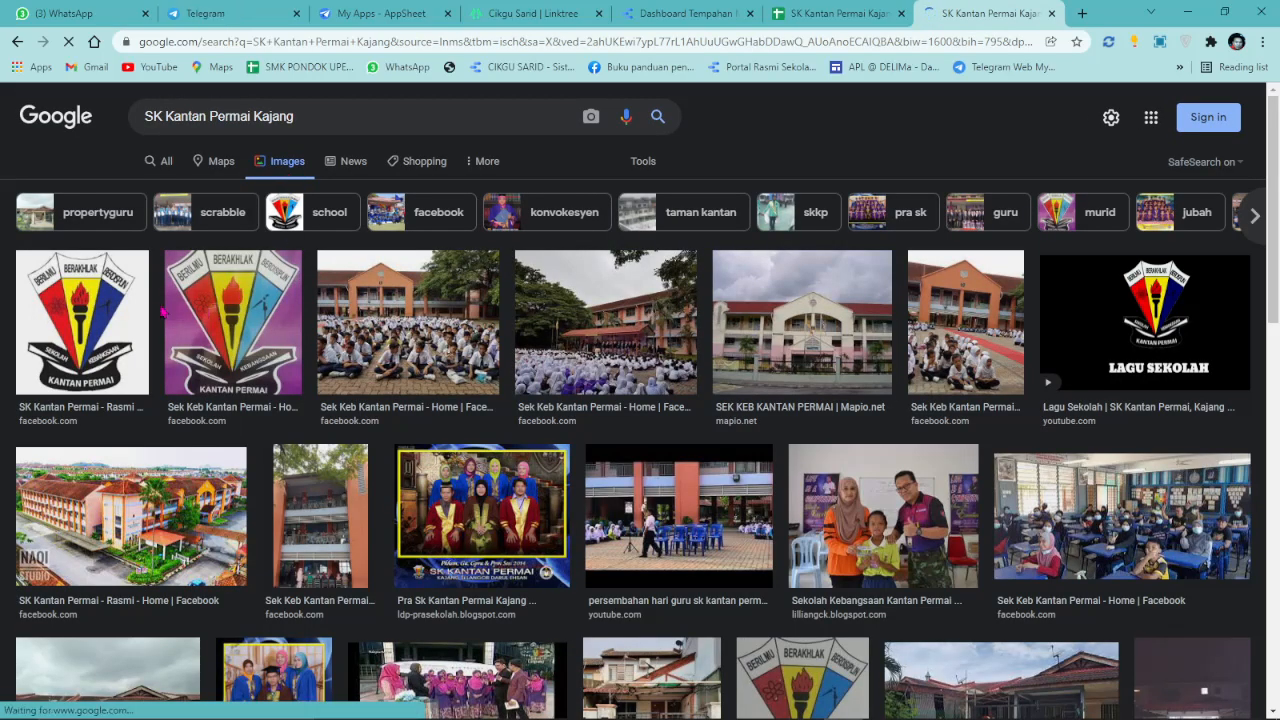
left_click(146, 313)
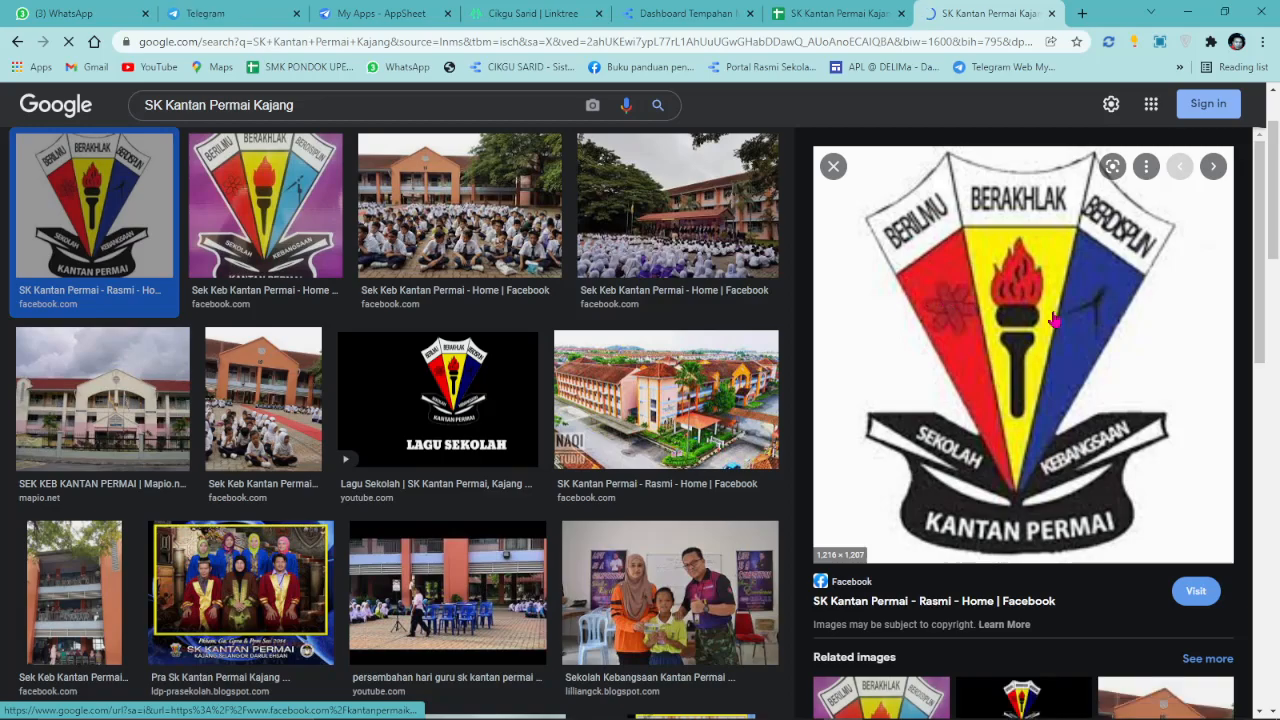
left_click(970, 290)
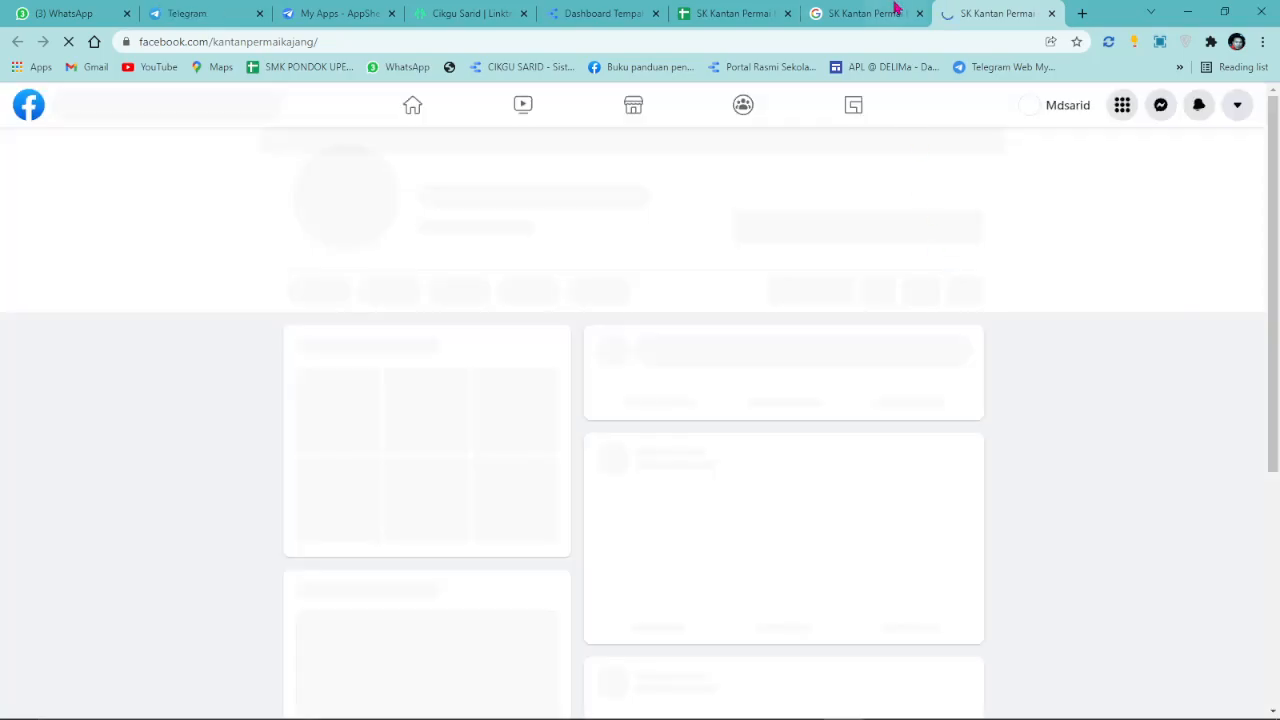
Save the school's Facebook profile crest picture as a JPEG in the Downloads folder.
left_click(880, 13)
scroll(473, 404, "down", 3)
scroll(473, 404, "up", 5)
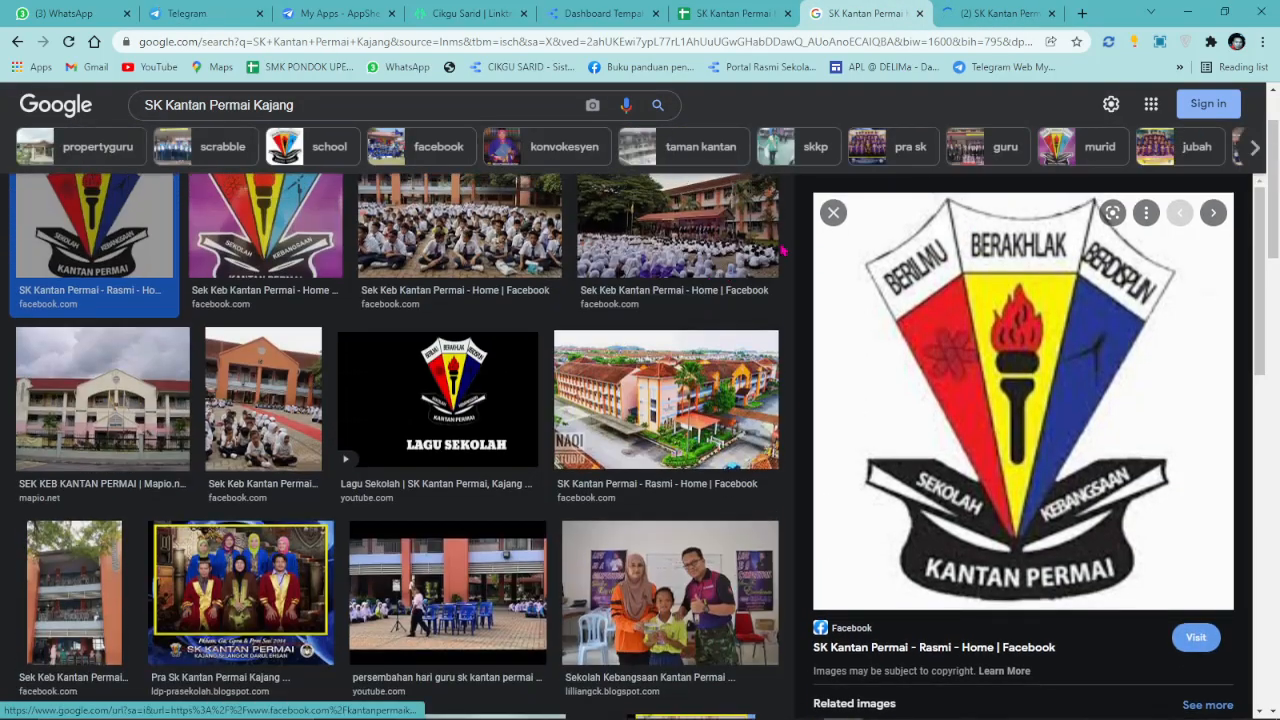
left_click(960, 12)
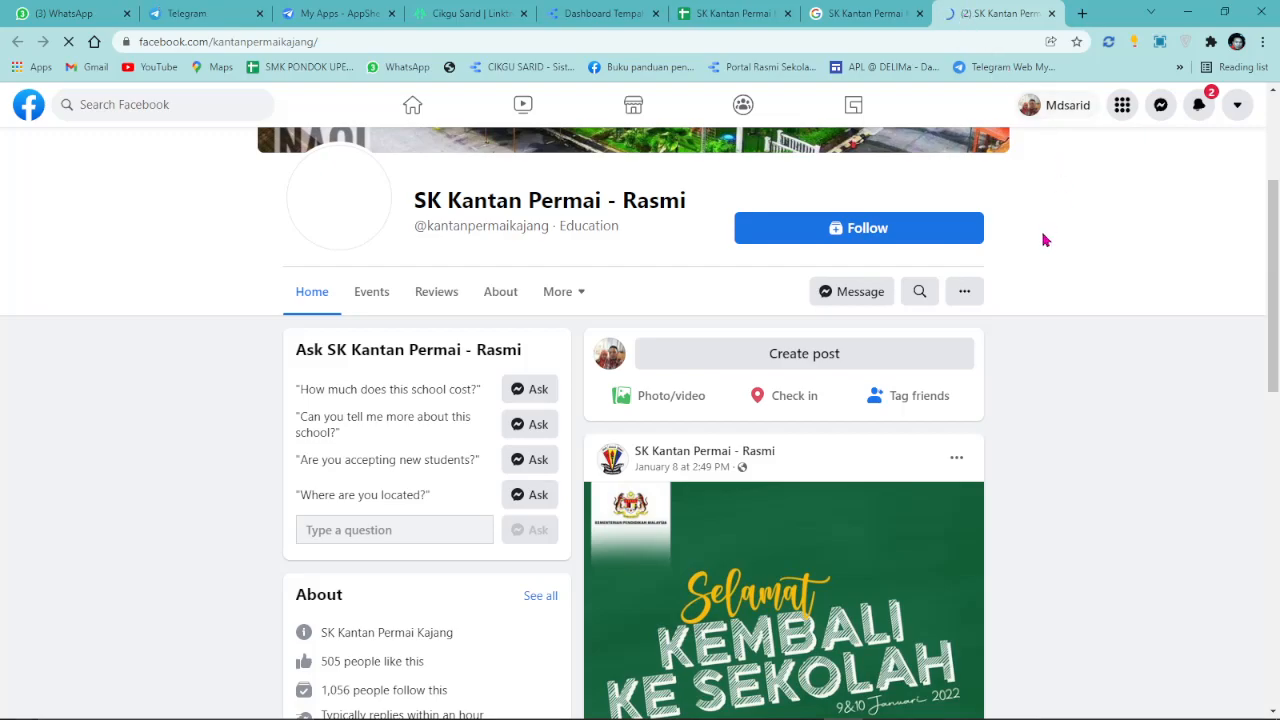
scroll(1000, 337, "up", 3)
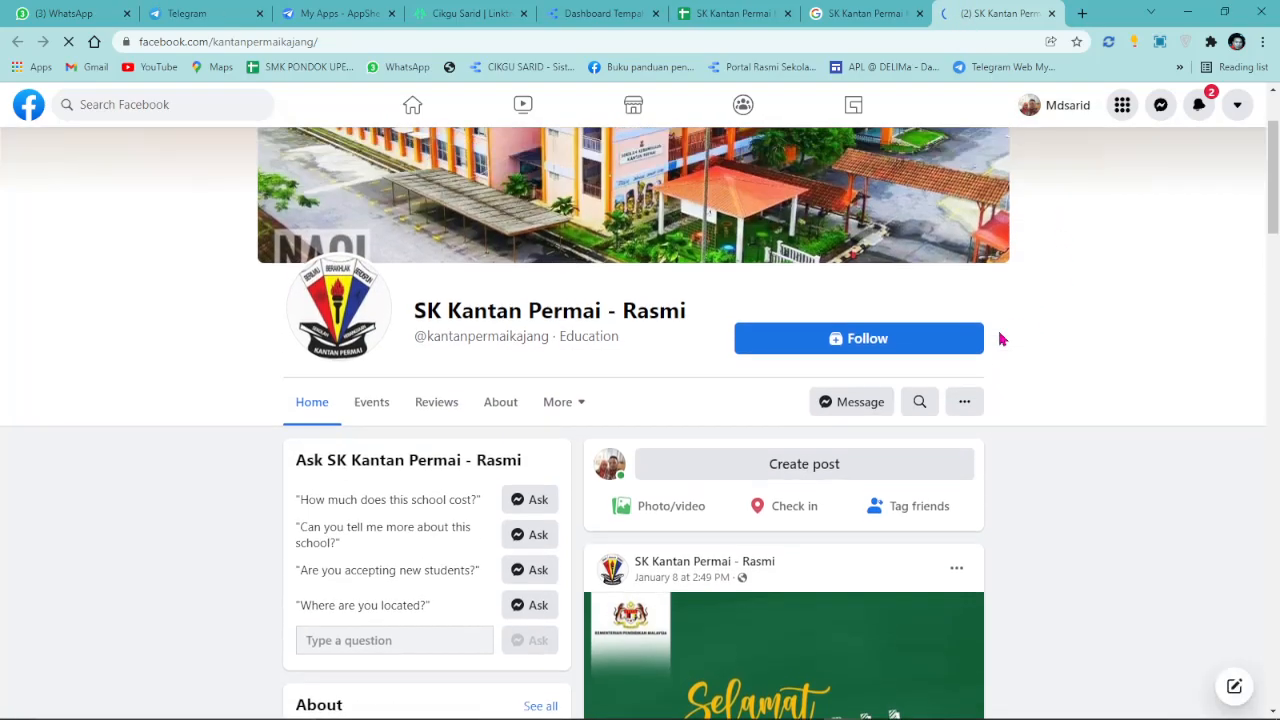
left_click(321, 423)
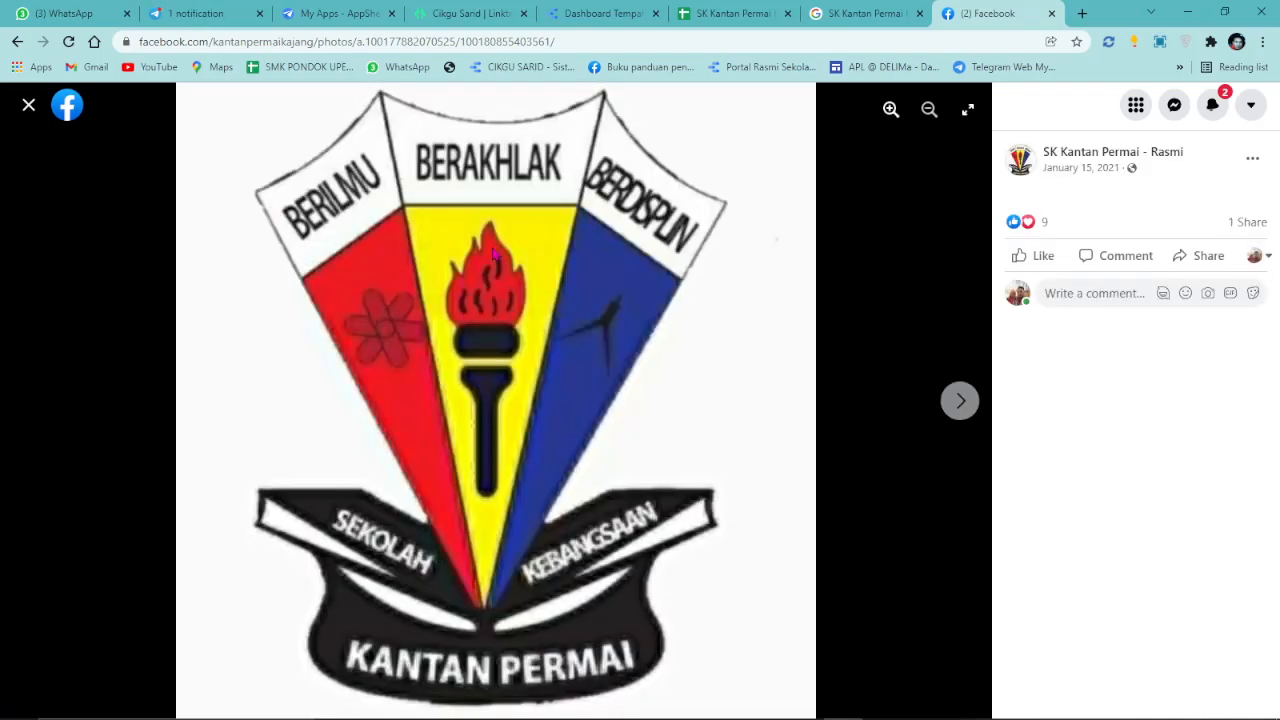
right_click(493, 253)
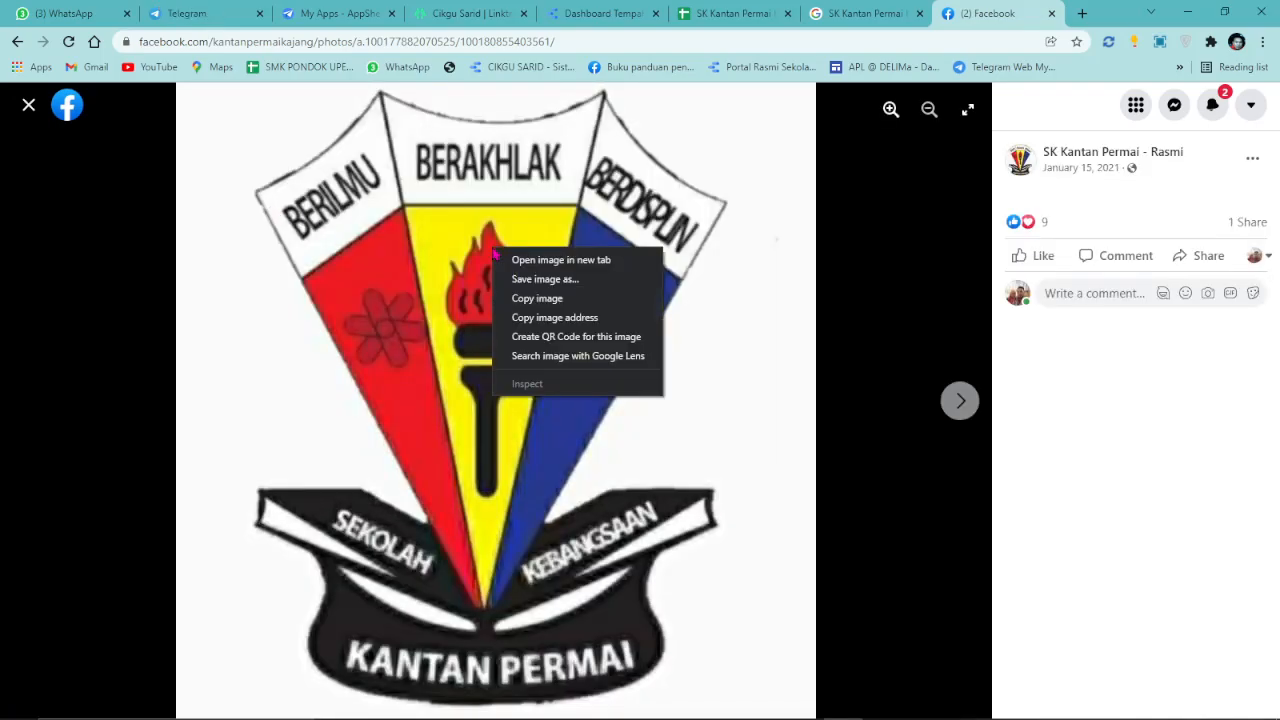
left_click(520, 279)
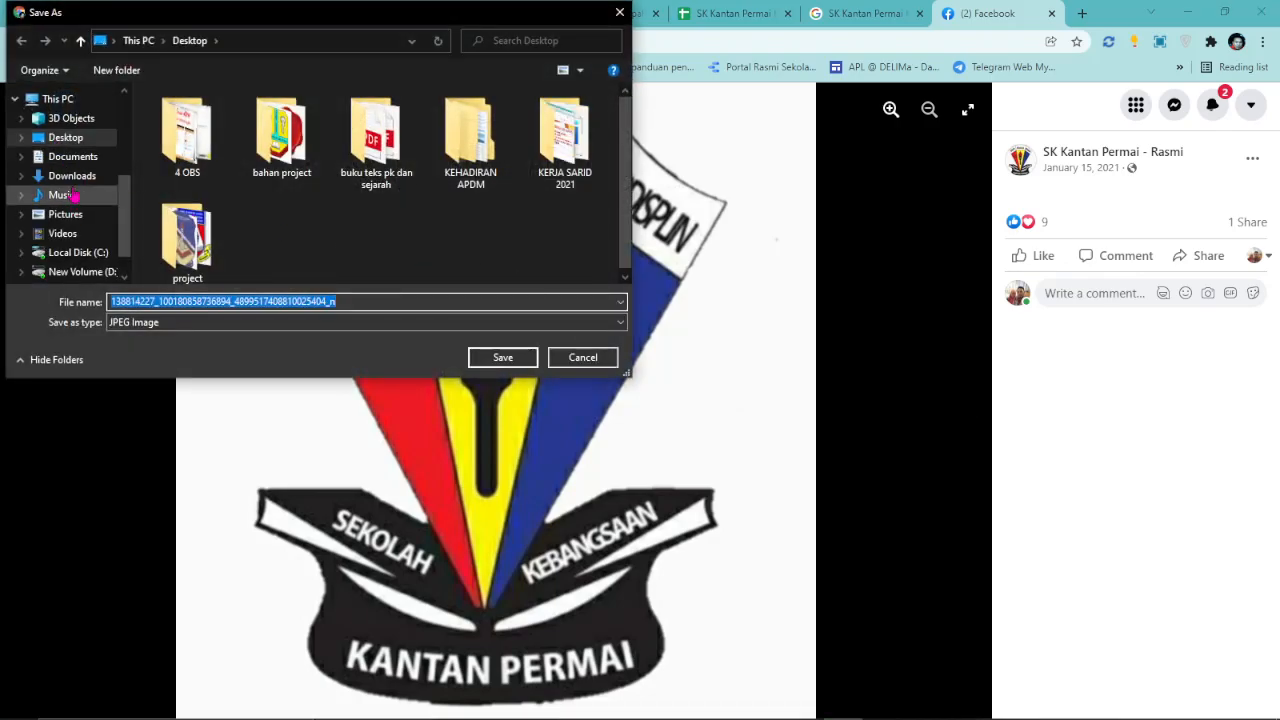
left_click(72, 176)
left_click(489, 364)
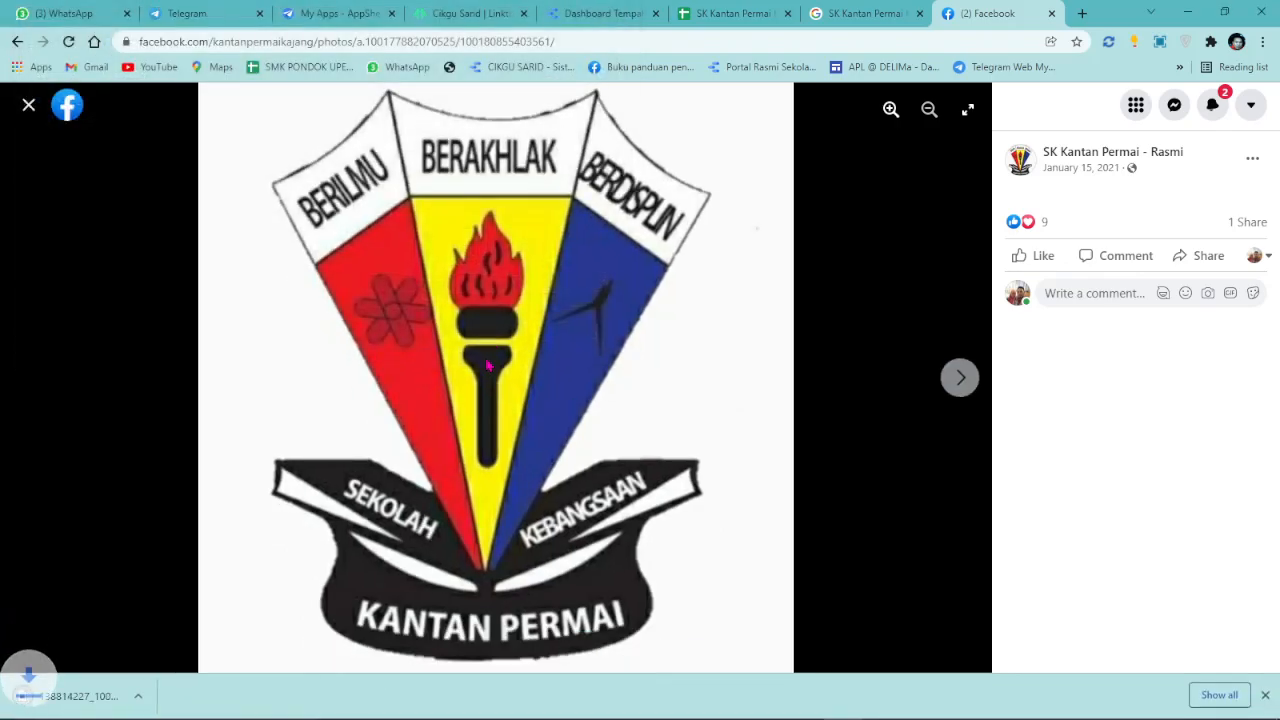
left_click(1000, 41)
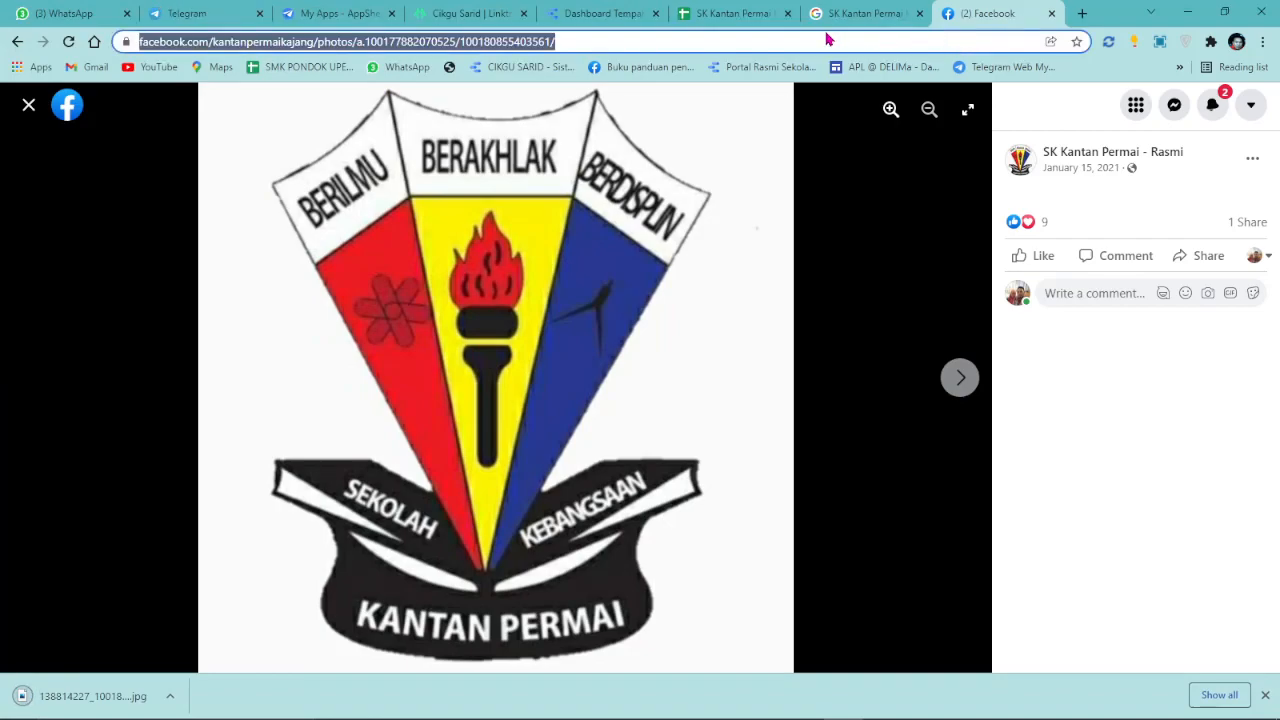
Upload the crest image from Downloads to remove.bg and download the background-free PNG.
type("re")
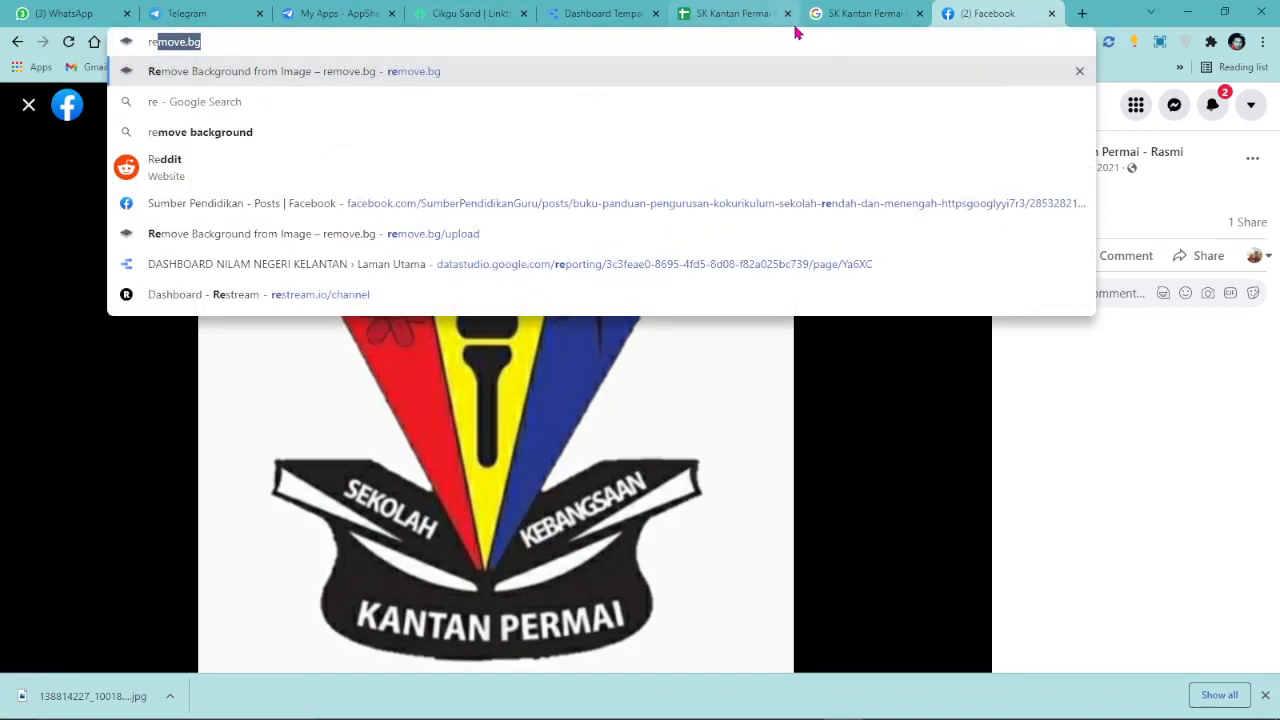
key("Return")
left_click(600, 13)
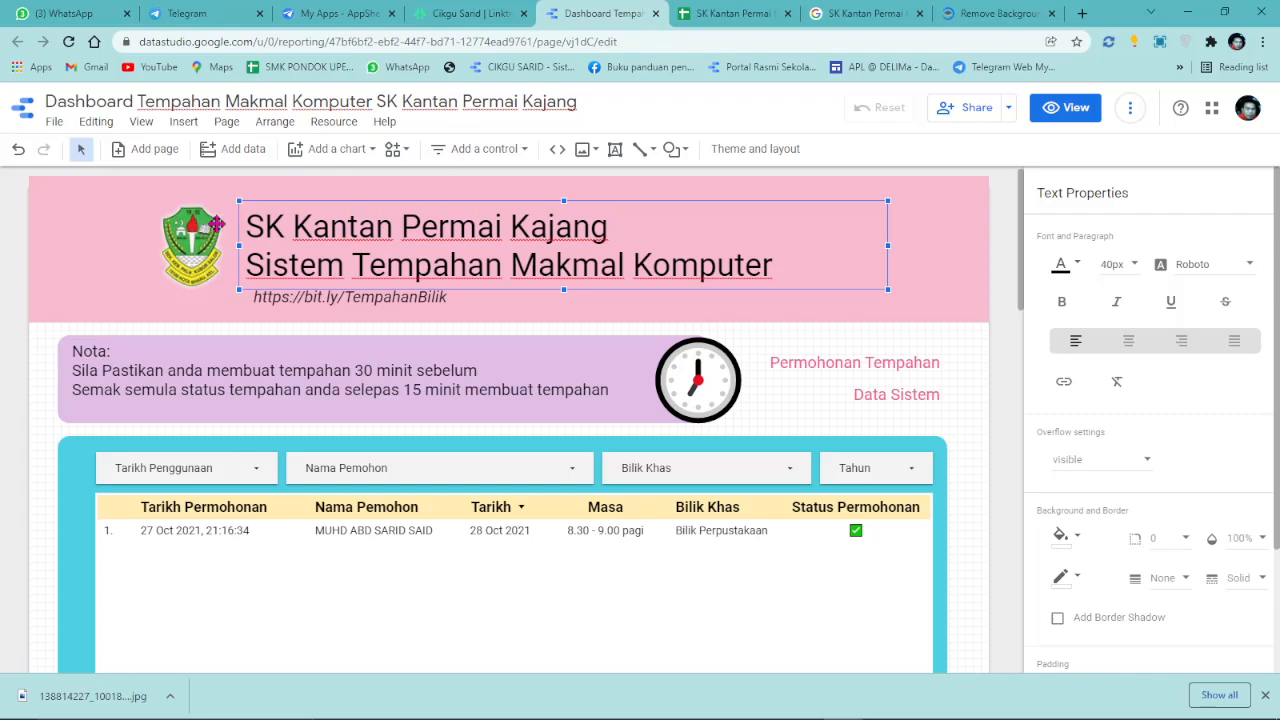
left_click(995, 13)
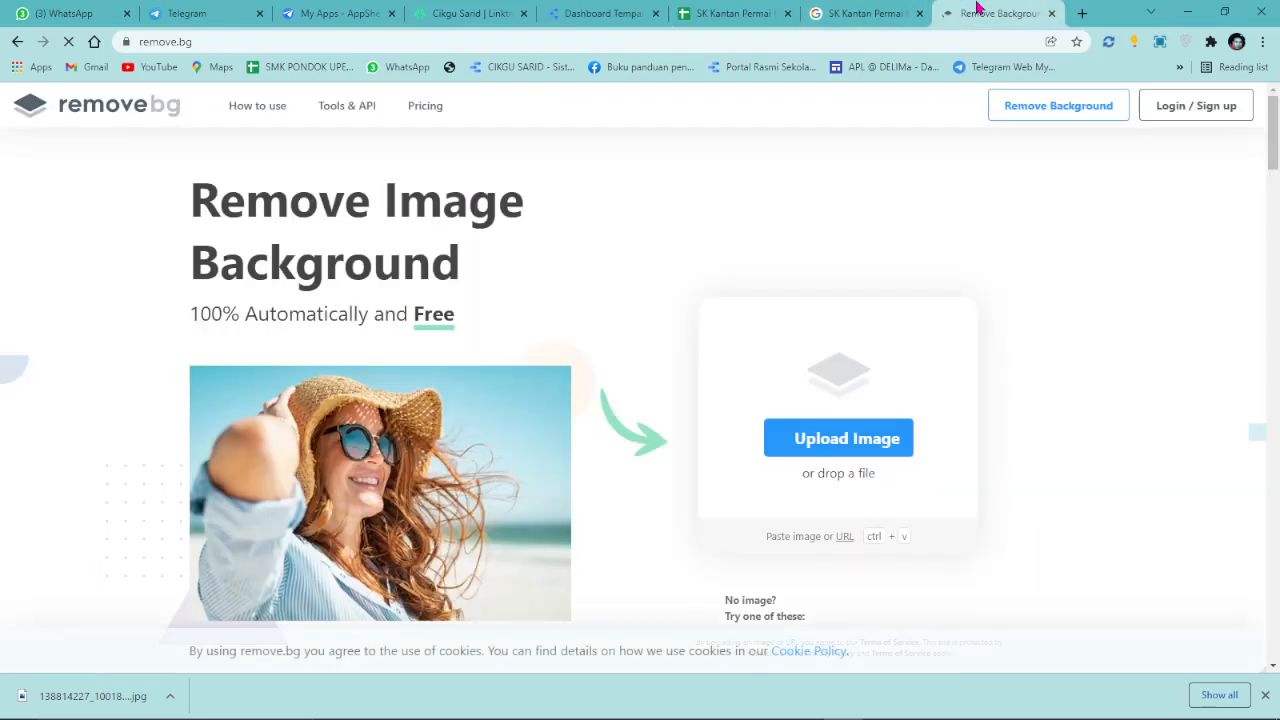
left_click(806, 436)
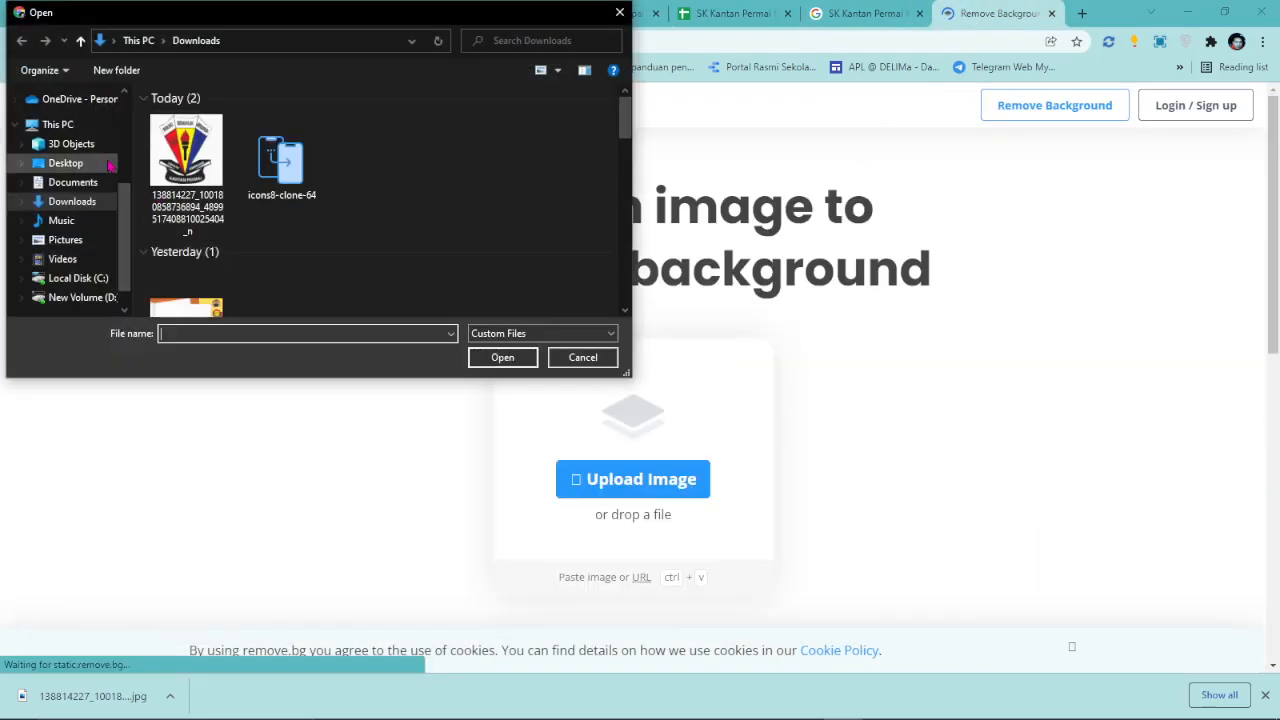
double_click(186, 160)
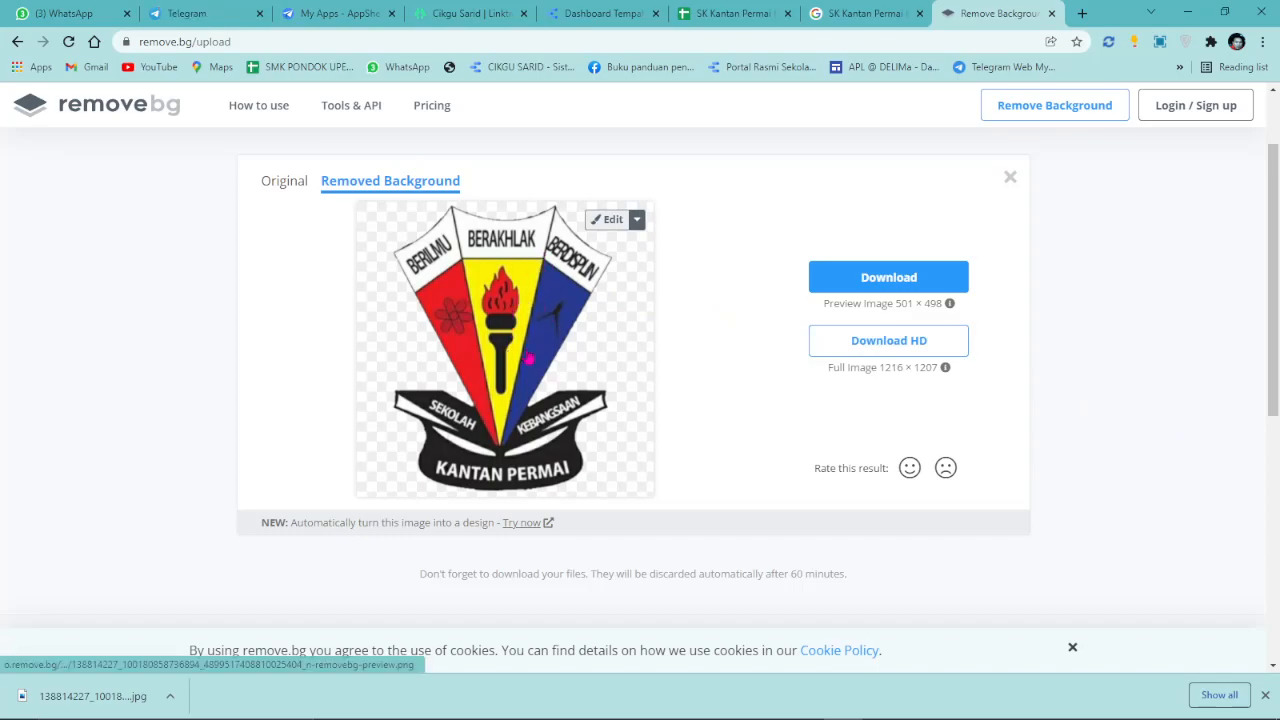
left_click(888, 279)
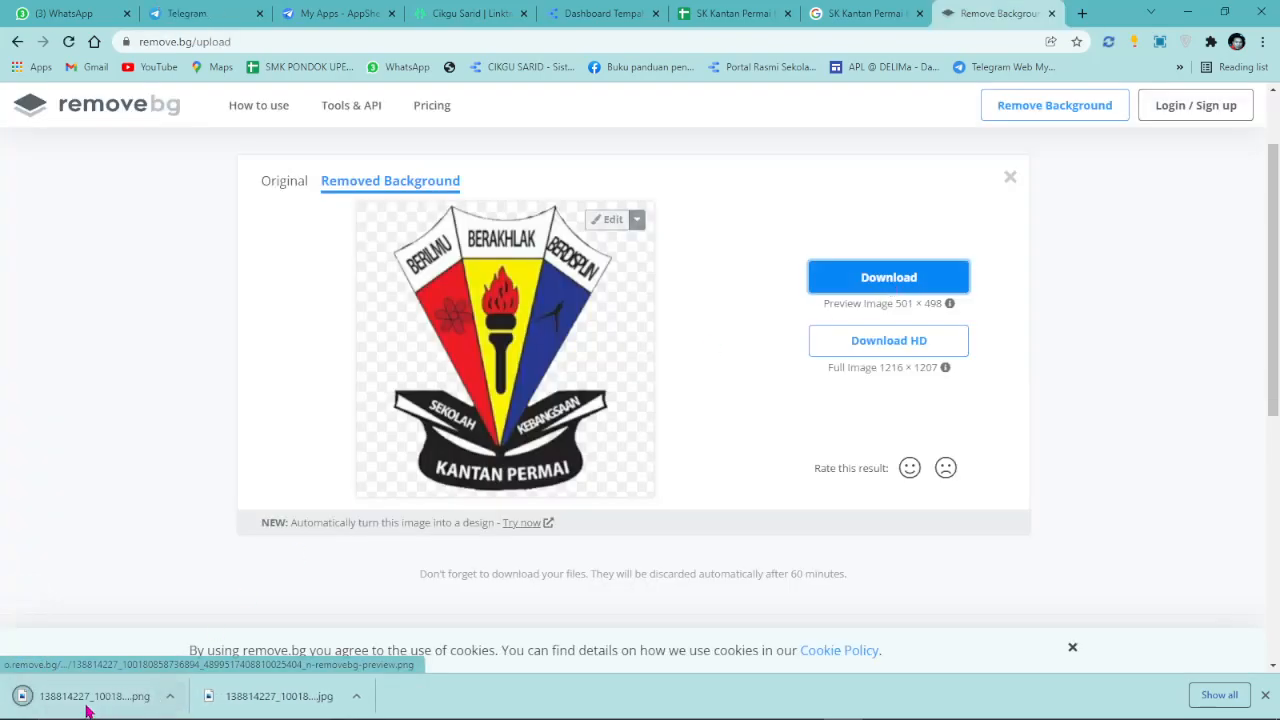
Swap the header logo for the removebg logo file, then preview and test the Permohonan Tempahan link.
left_click(612, 12)
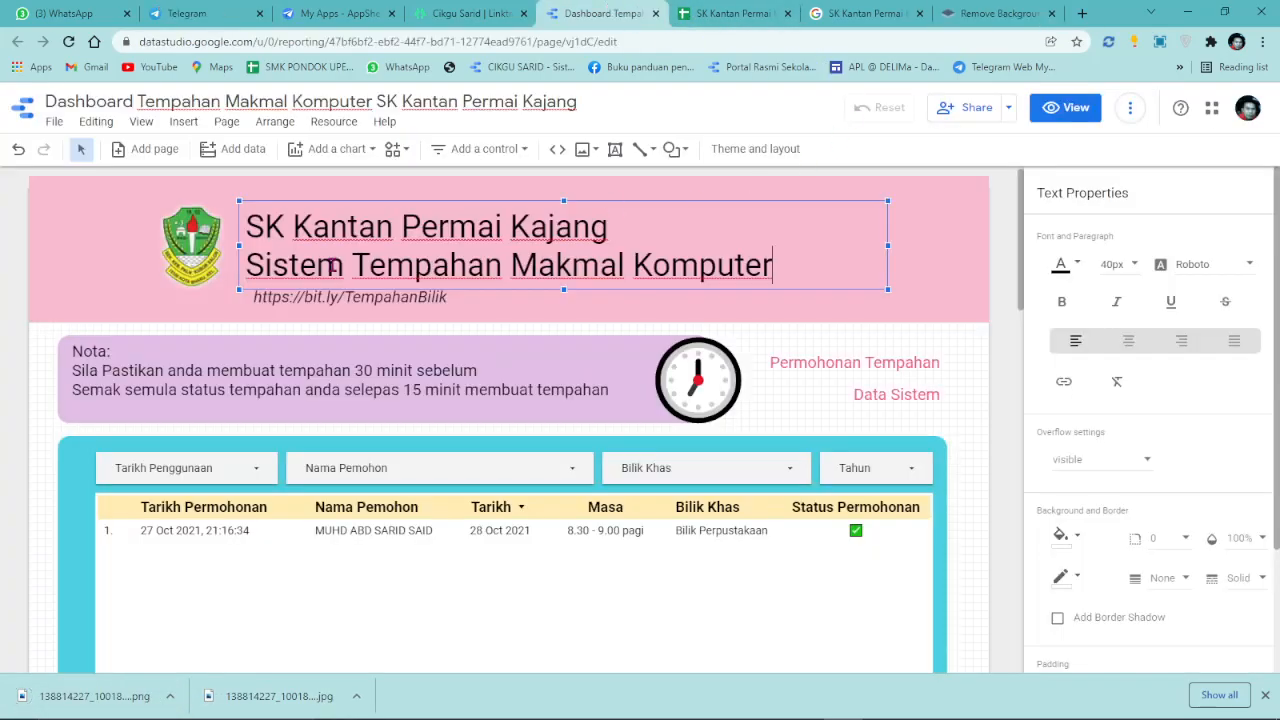
left_click(186, 240)
left_click(1088, 233)
left_click(1103, 312)
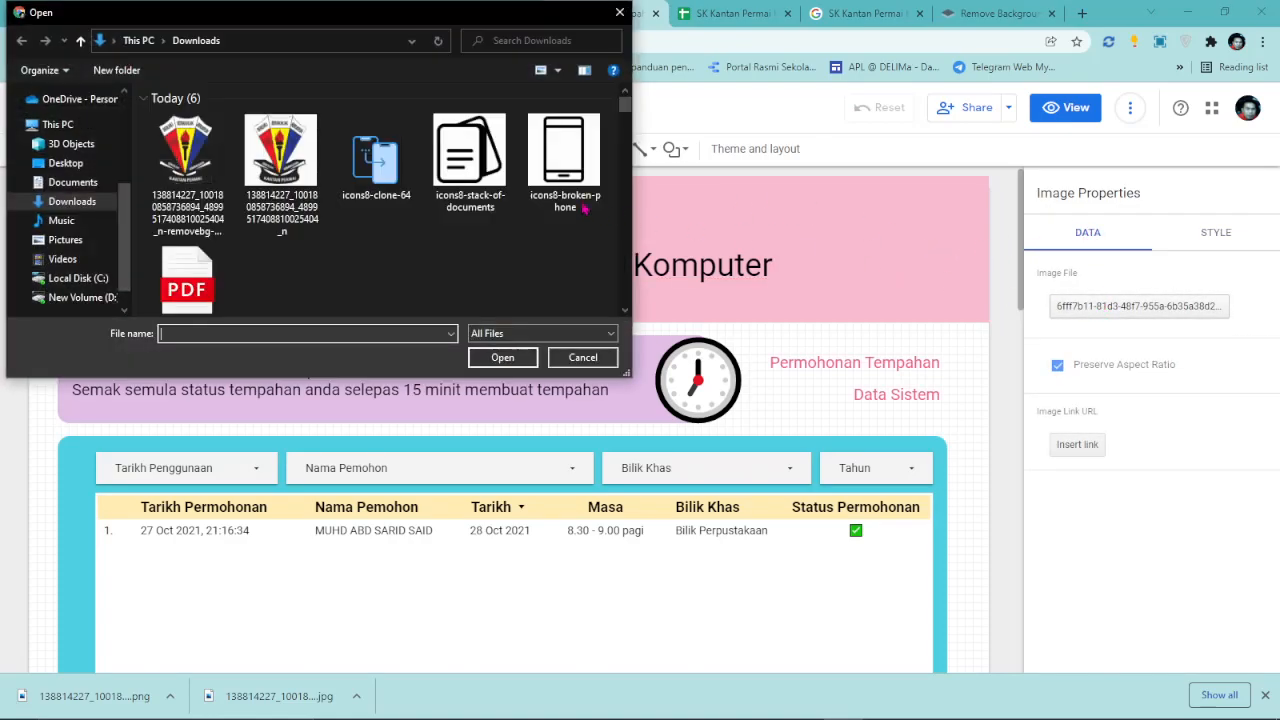
double_click(189, 155)
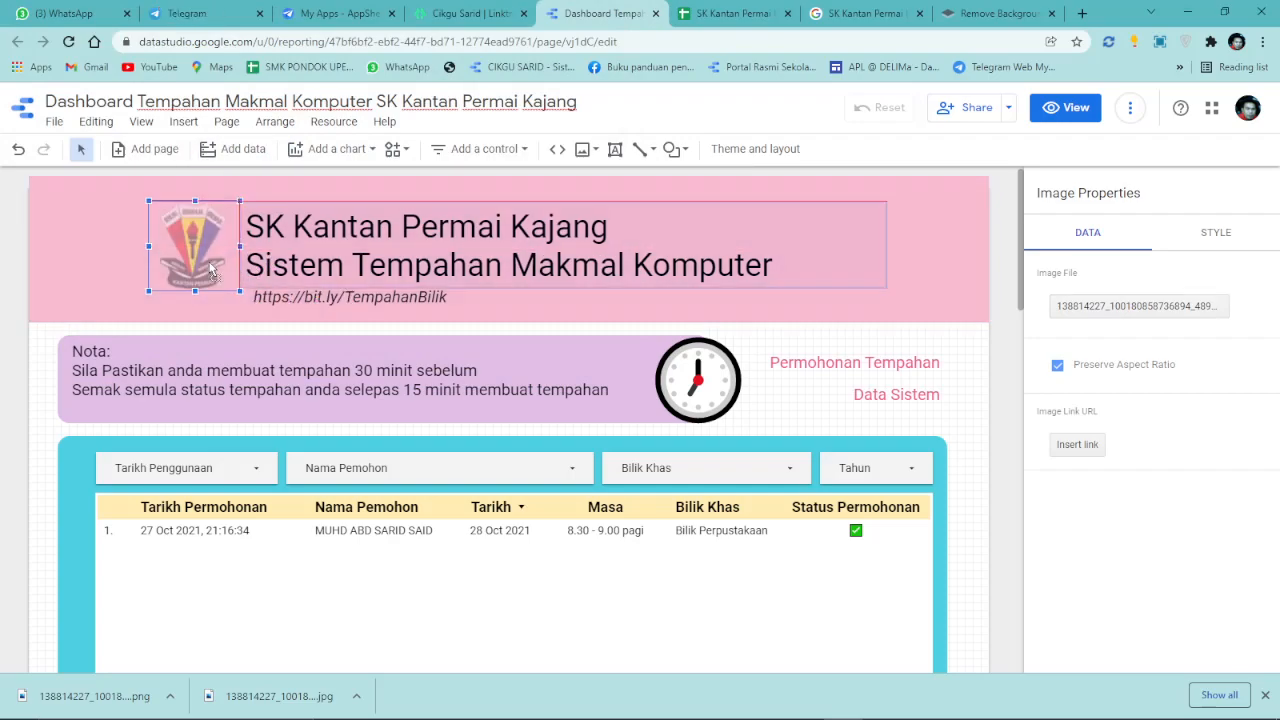
left_click(1066, 107)
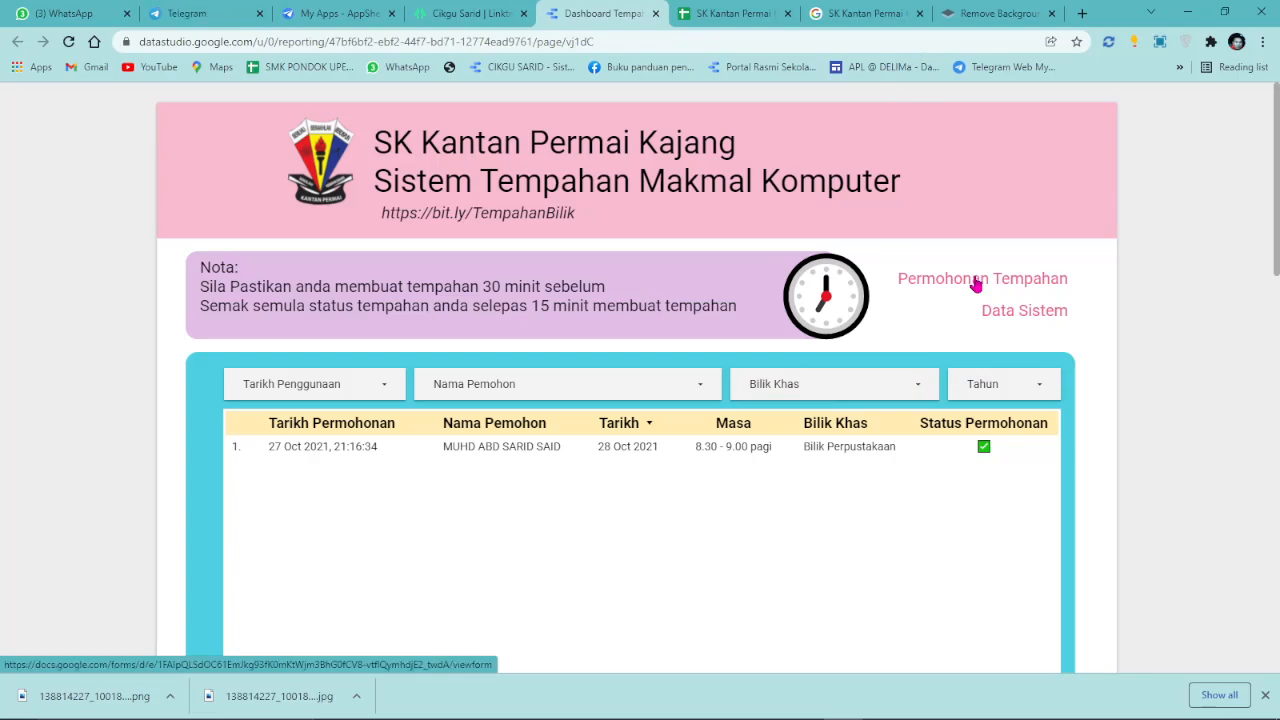
left_click(975, 280)
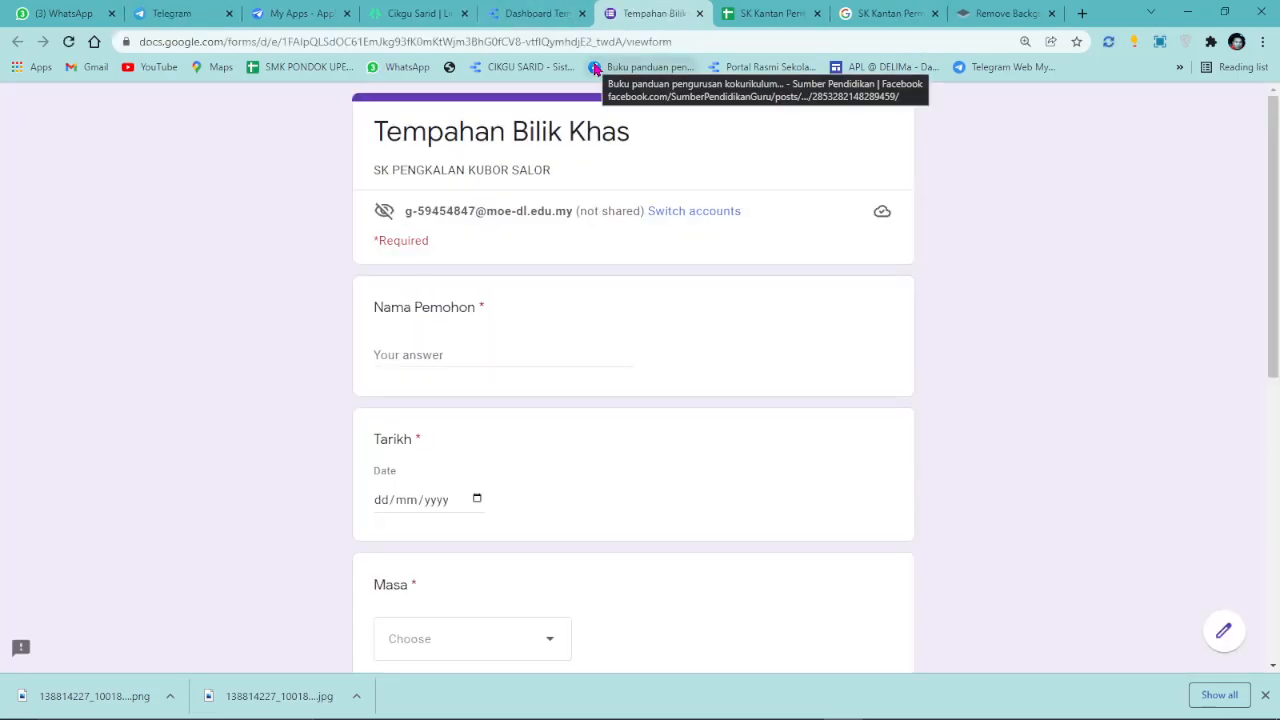
From the booking responses sheet, open the linked form via Tools > Manage form > Edit form.
left_click(699, 14)
left_click(668, 16)
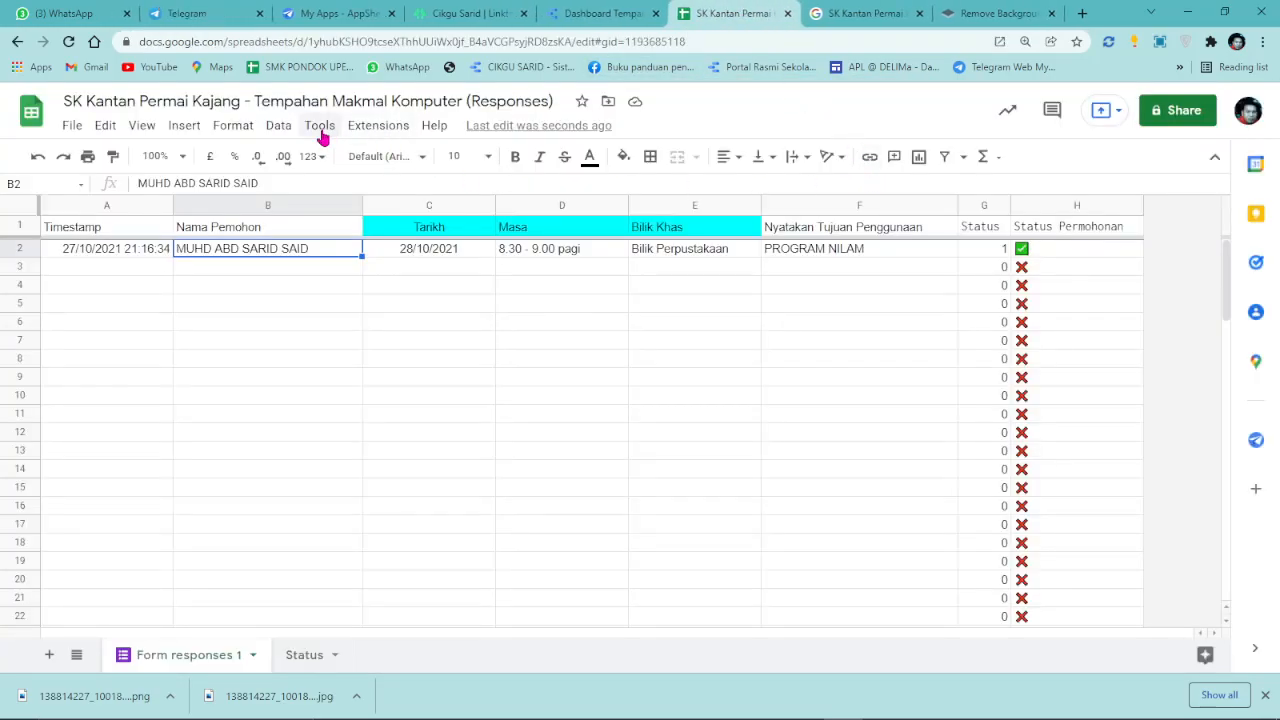
left_click(320, 127)
mouse_move(364, 192)
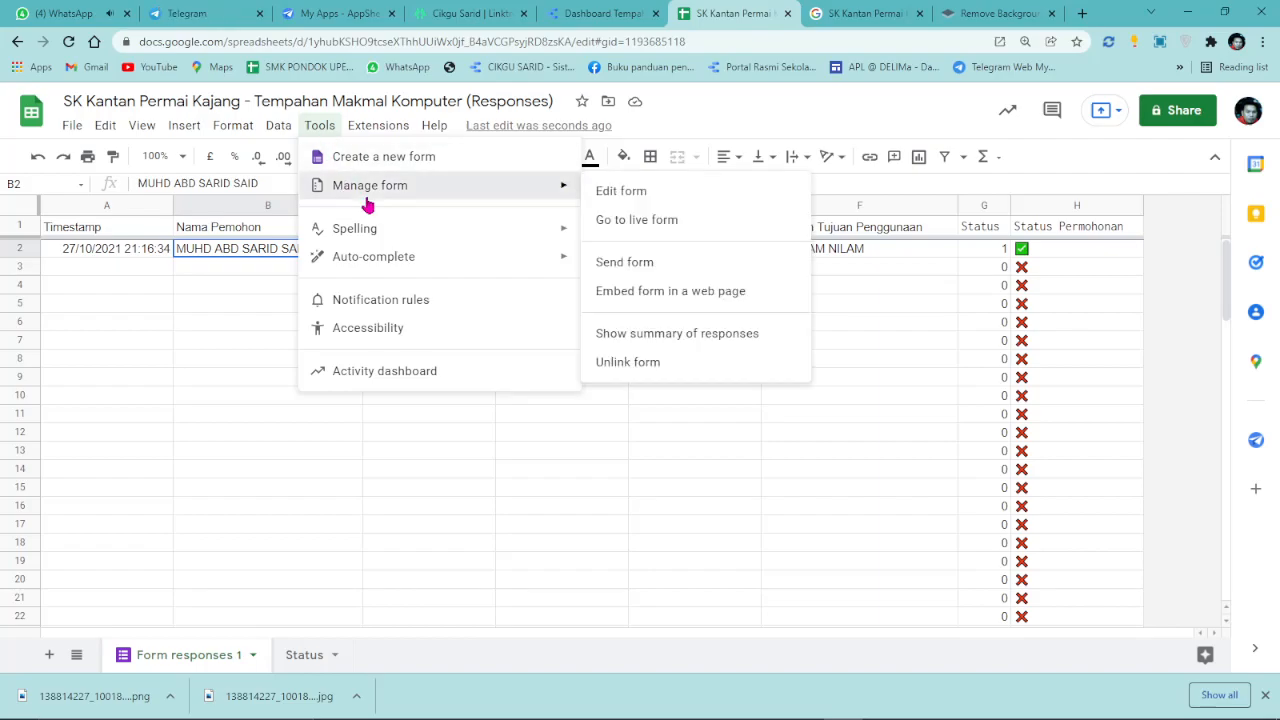
left_click(645, 197)
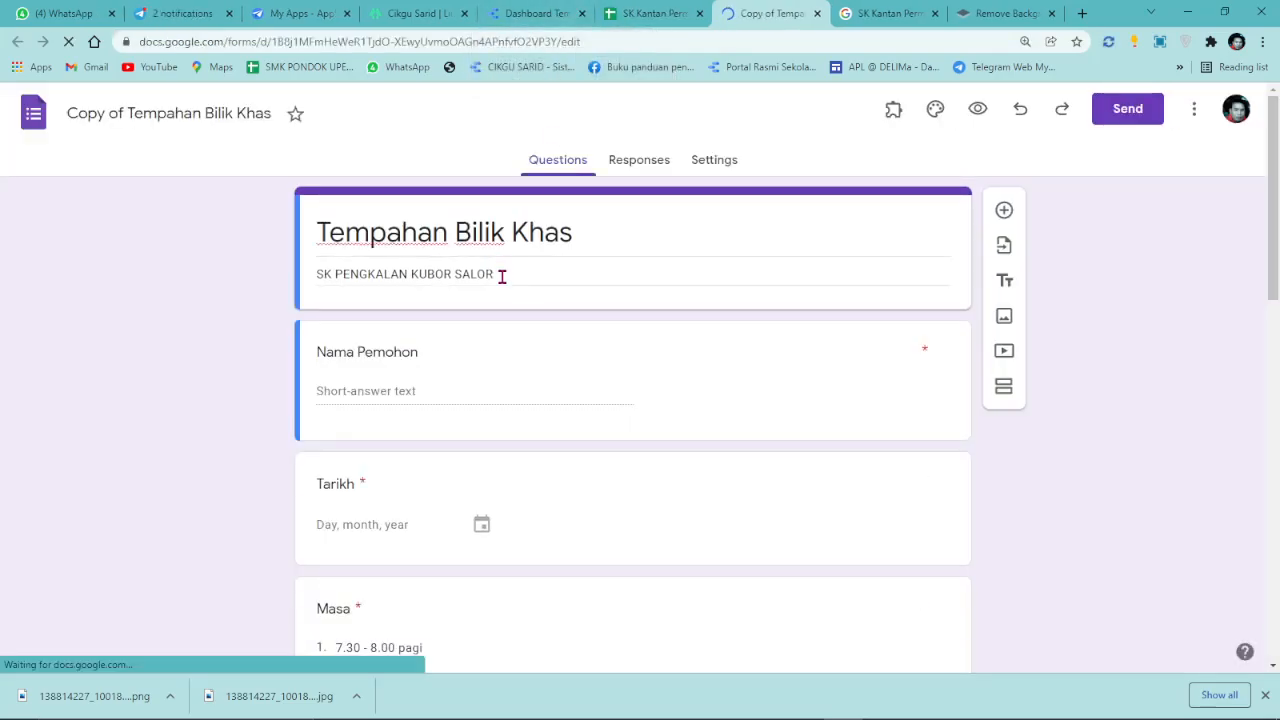
Paste SK Kantan Permai Kajang as both the form description and the form name.
triple_click(502, 277)
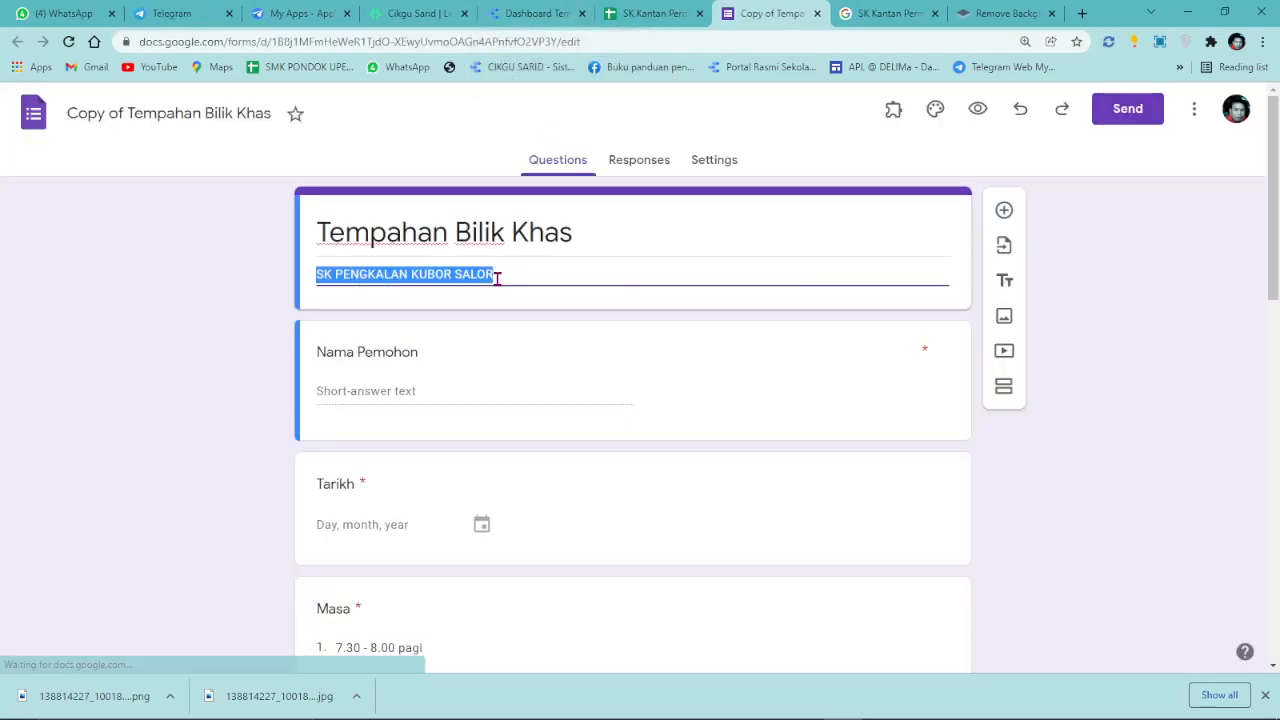
right_click(497, 277)
left_click(540, 355)
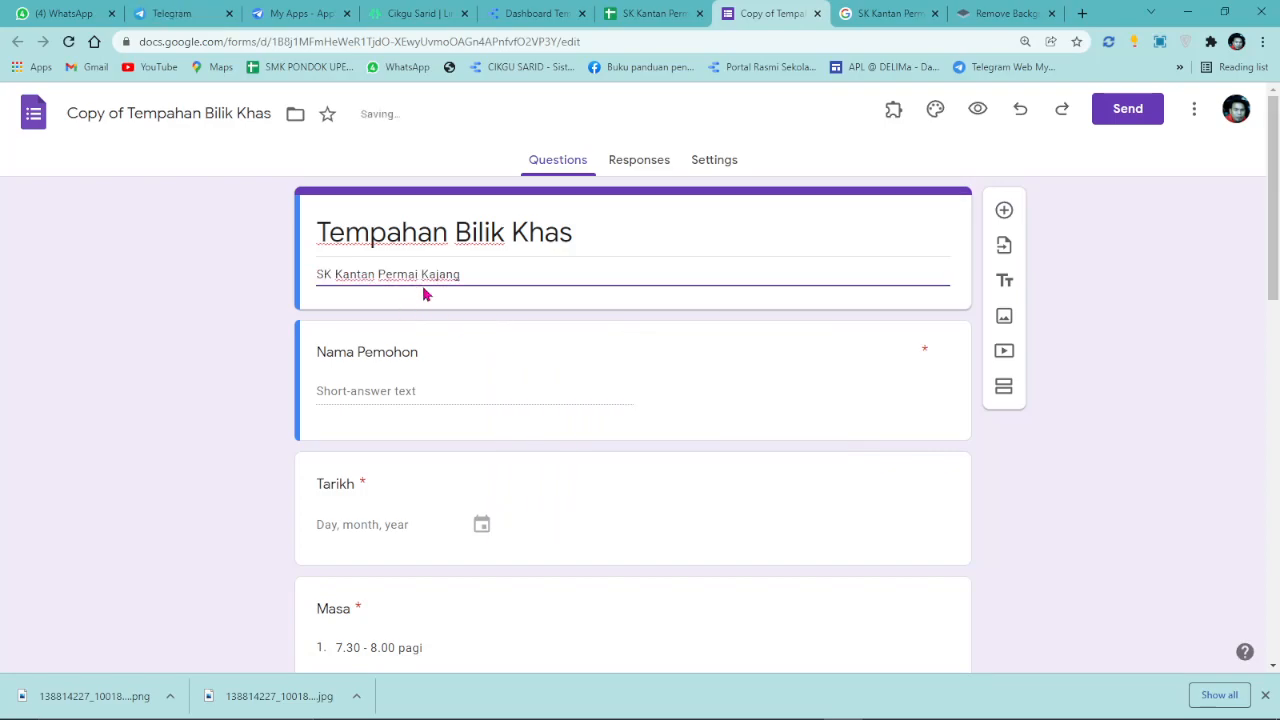
triple_click(163, 113)
right_click(168, 117)
left_click(241, 200)
Remove the Bilik Perpustakaan, Dewan Besar and Bilik Mesyuarat options from Bilik Khas.
scroll(545, 400, "down", 4)
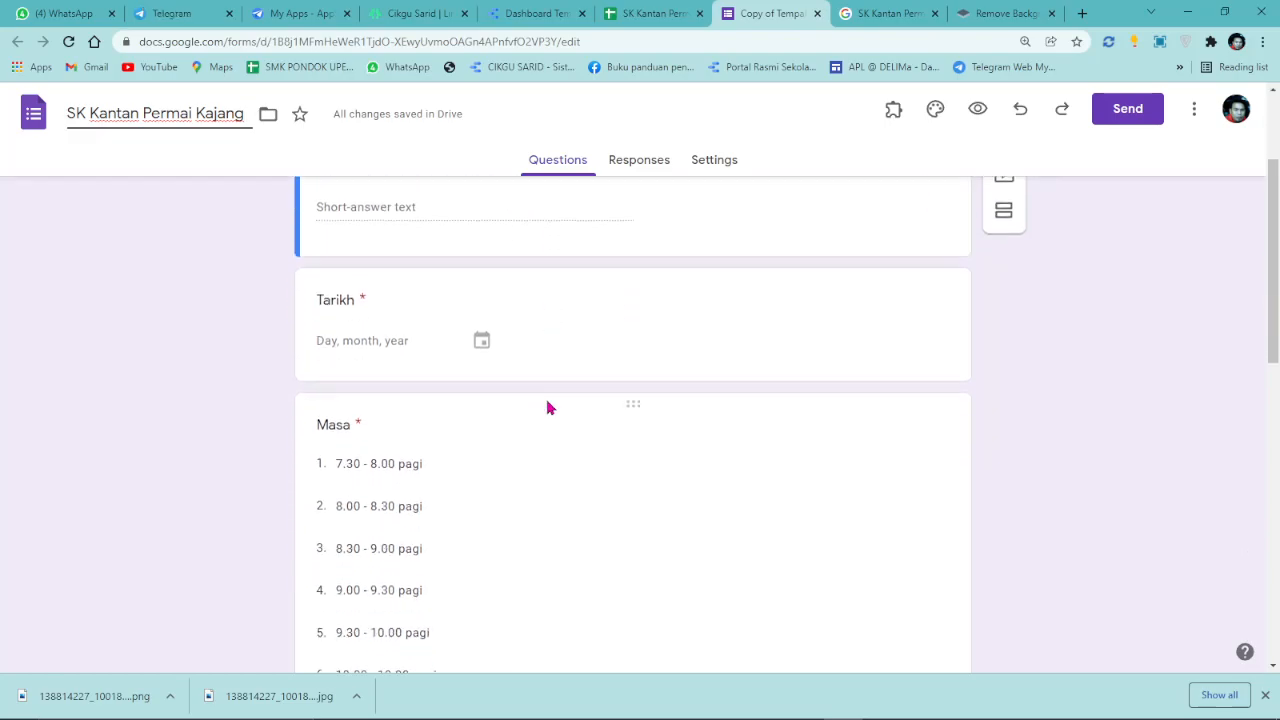
scroll(545, 400, "down", 4)
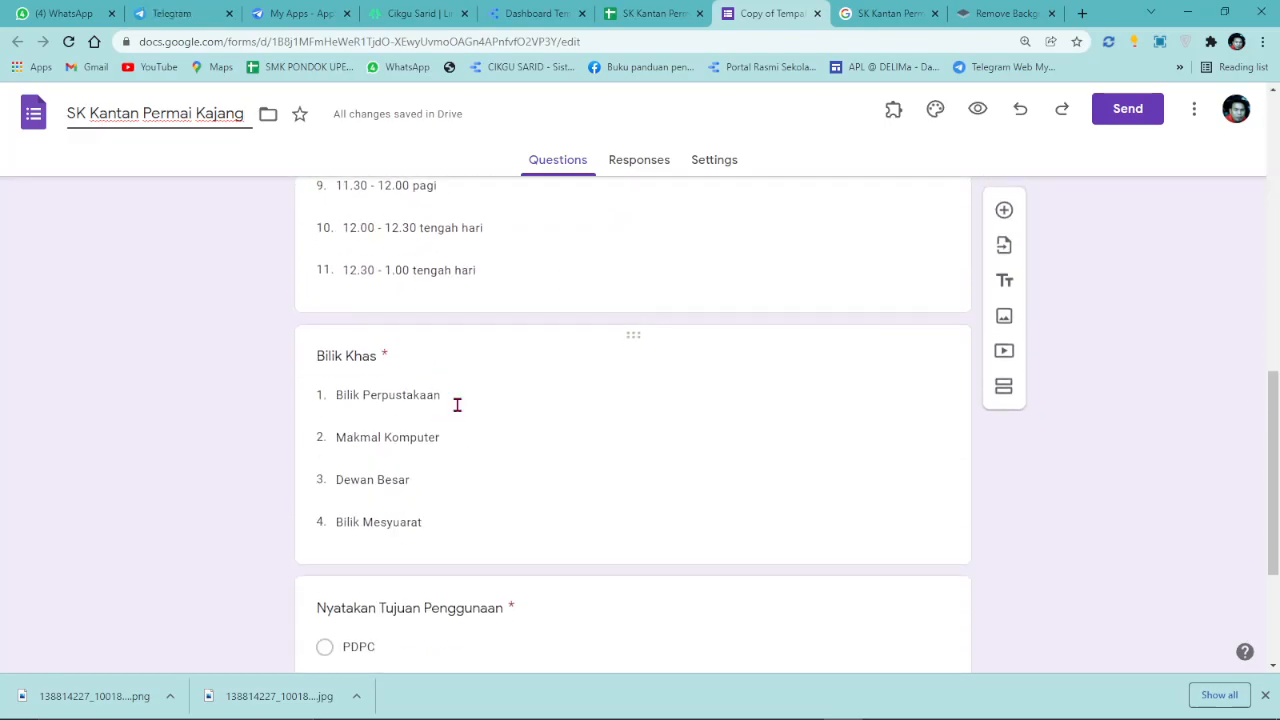
left_click(458, 406)
left_click(925, 428)
left_click(927, 467)
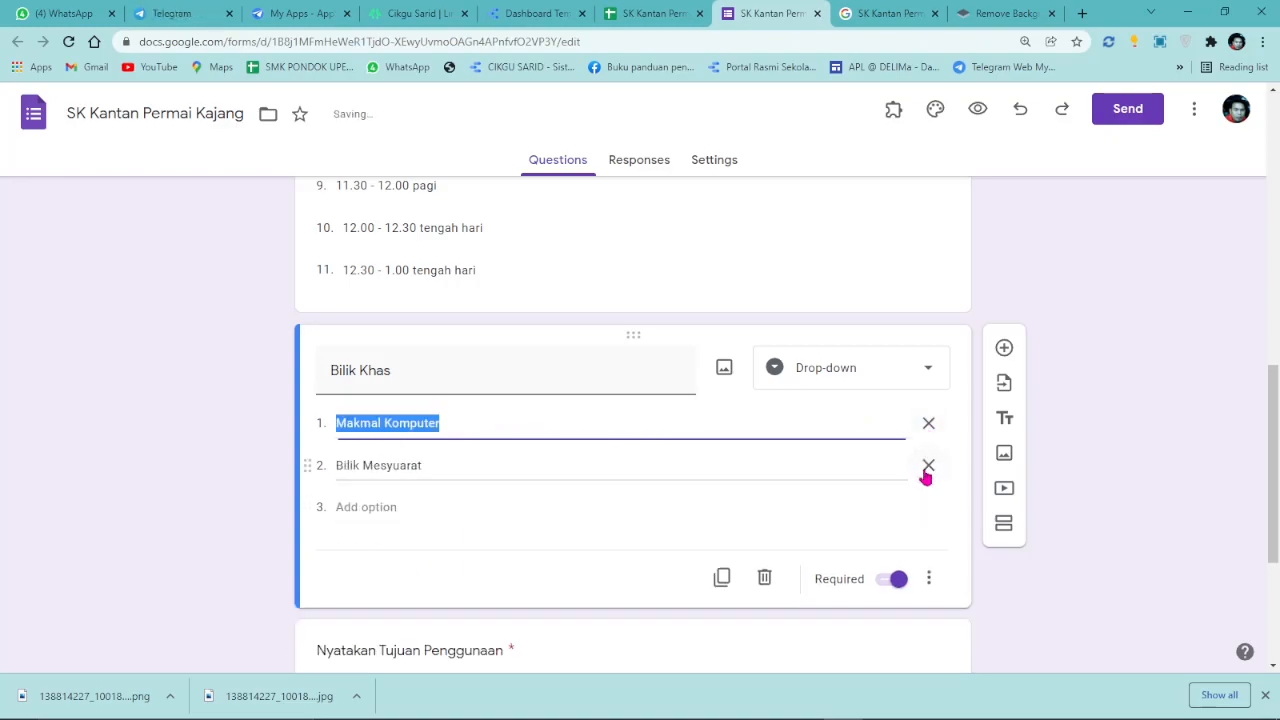
left_click(928, 466)
Rename the Makmal Komputer option to Makmal Komputer 1.
right_click(447, 420)
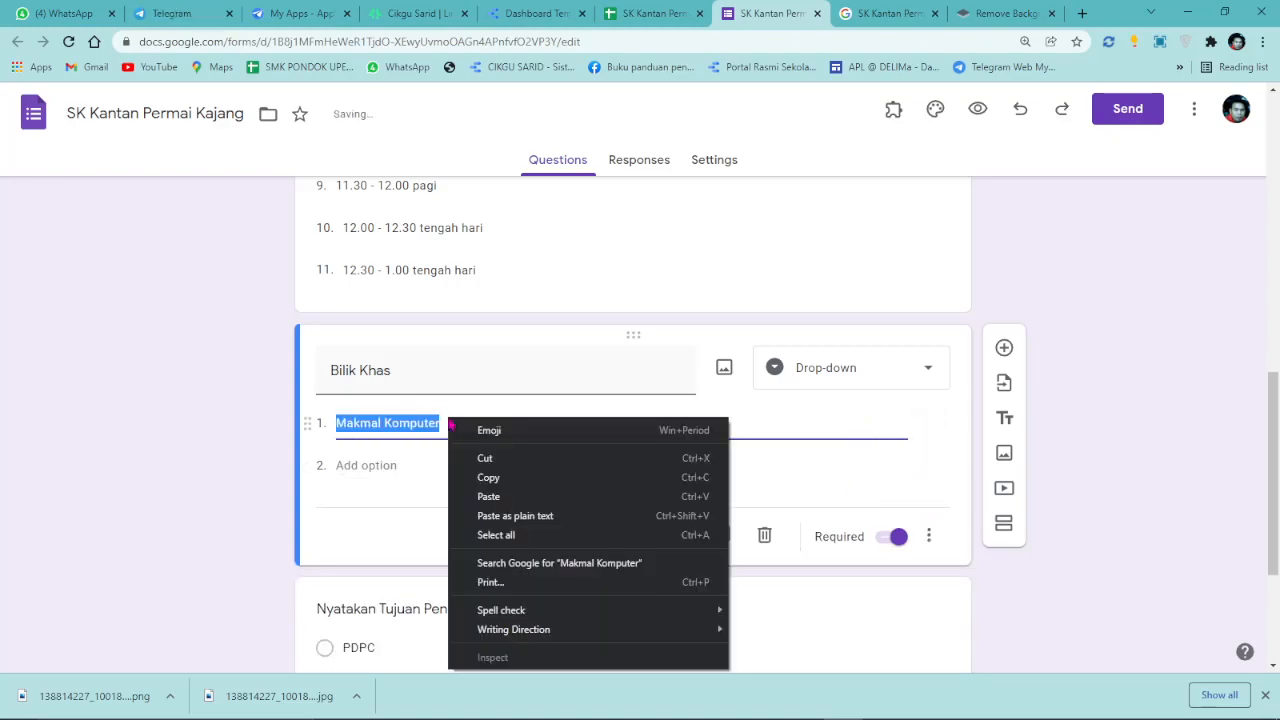
left_click(442, 426)
type("1")
Add a second Bilik Khas option named Makmal Komputer 2.
triple_click(451, 428)
key("ctrl+c")
right_click(452, 428)
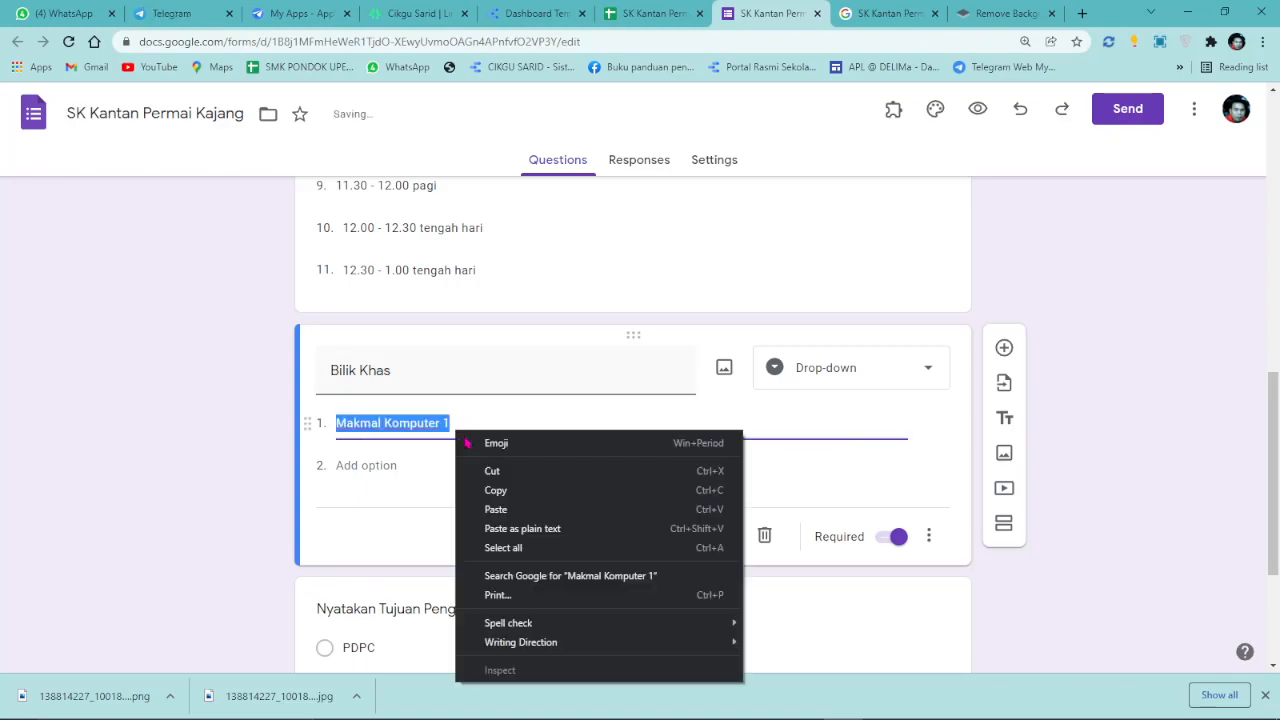
left_click(497, 490)
left_click(350, 465)
right_click(377, 472)
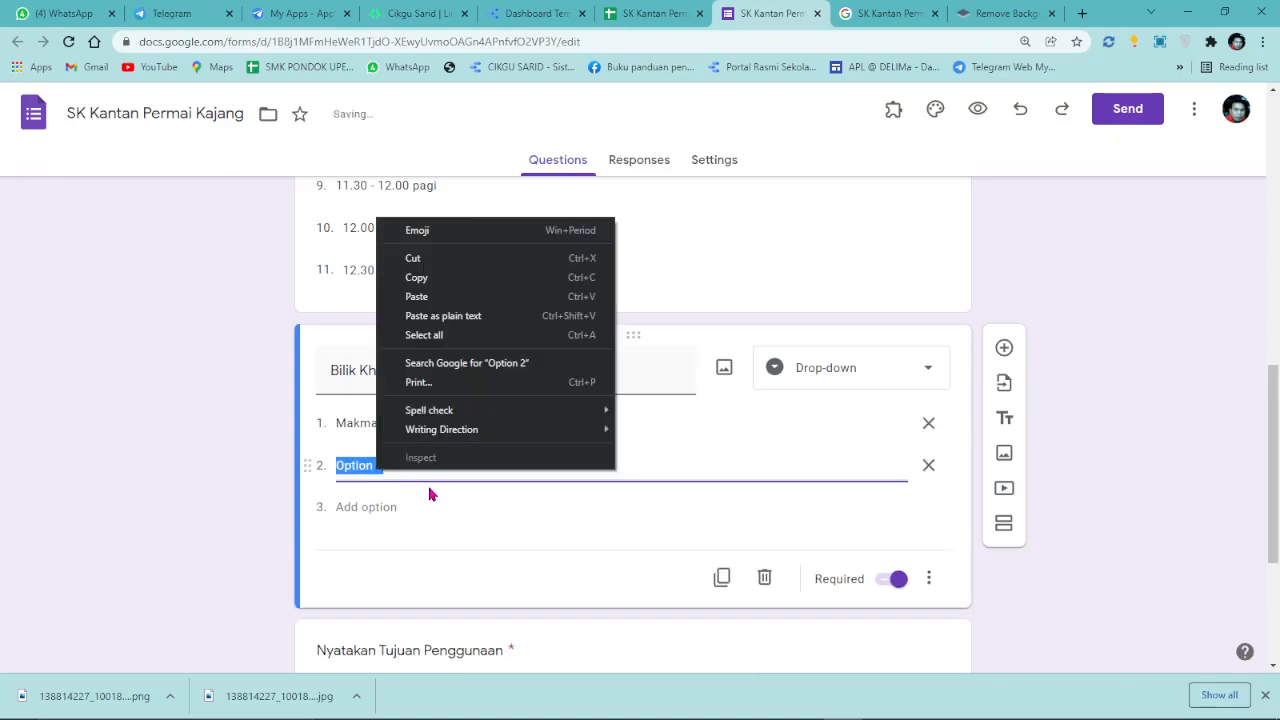
left_click(445, 317)
key("BackSpace")
type("2")
left_click(1094, 345)
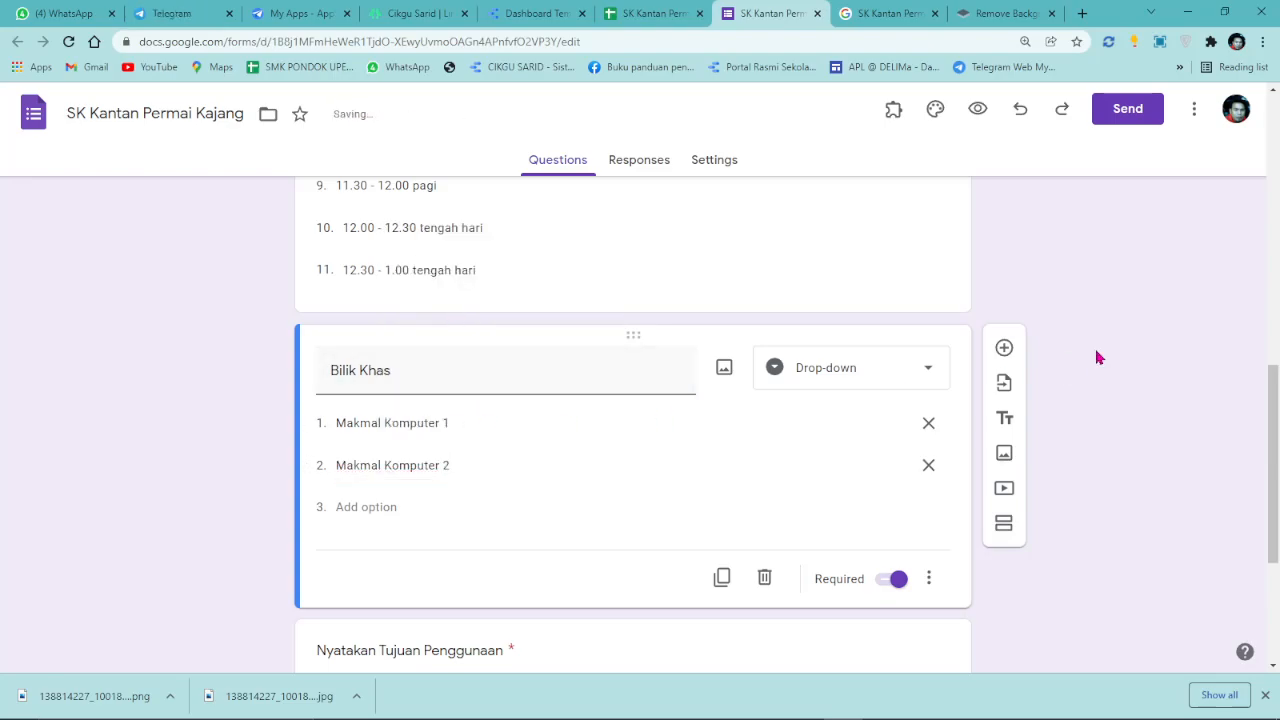
Scroll back to the top of the form and go to the Telegram chat.
scroll(306, 210, "up", 4)
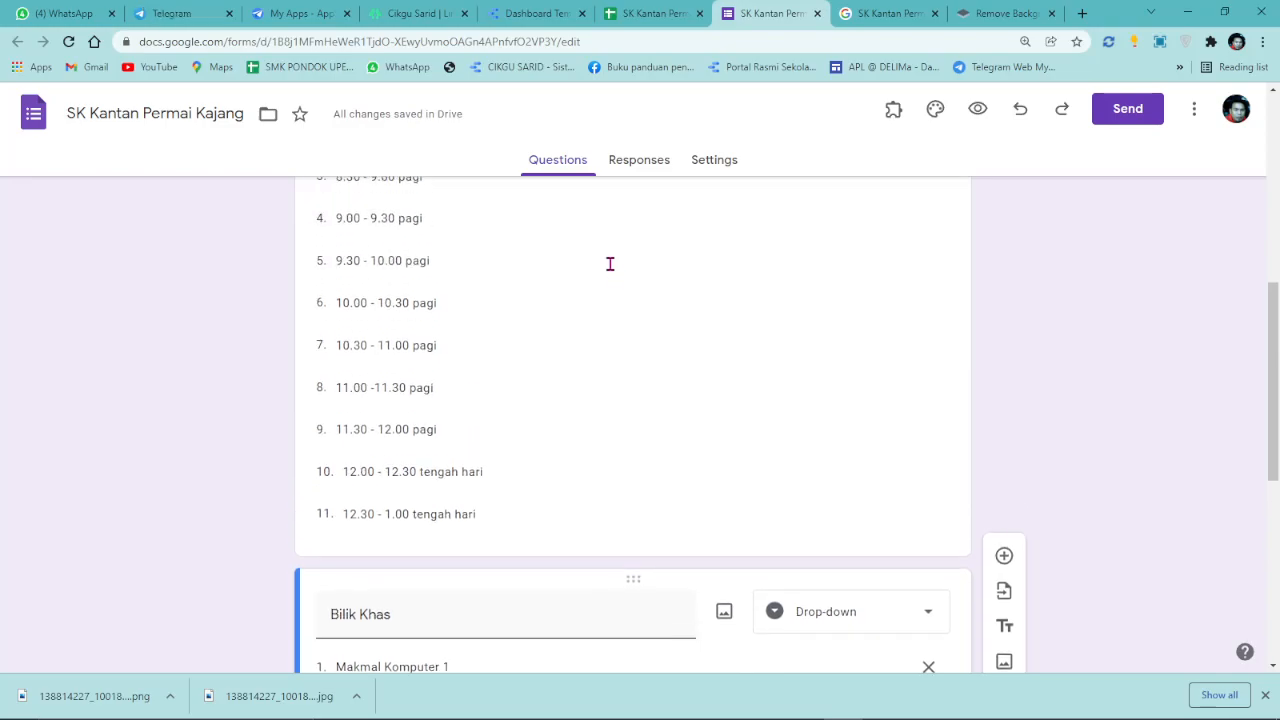
scroll(612, 271, "up", 2)
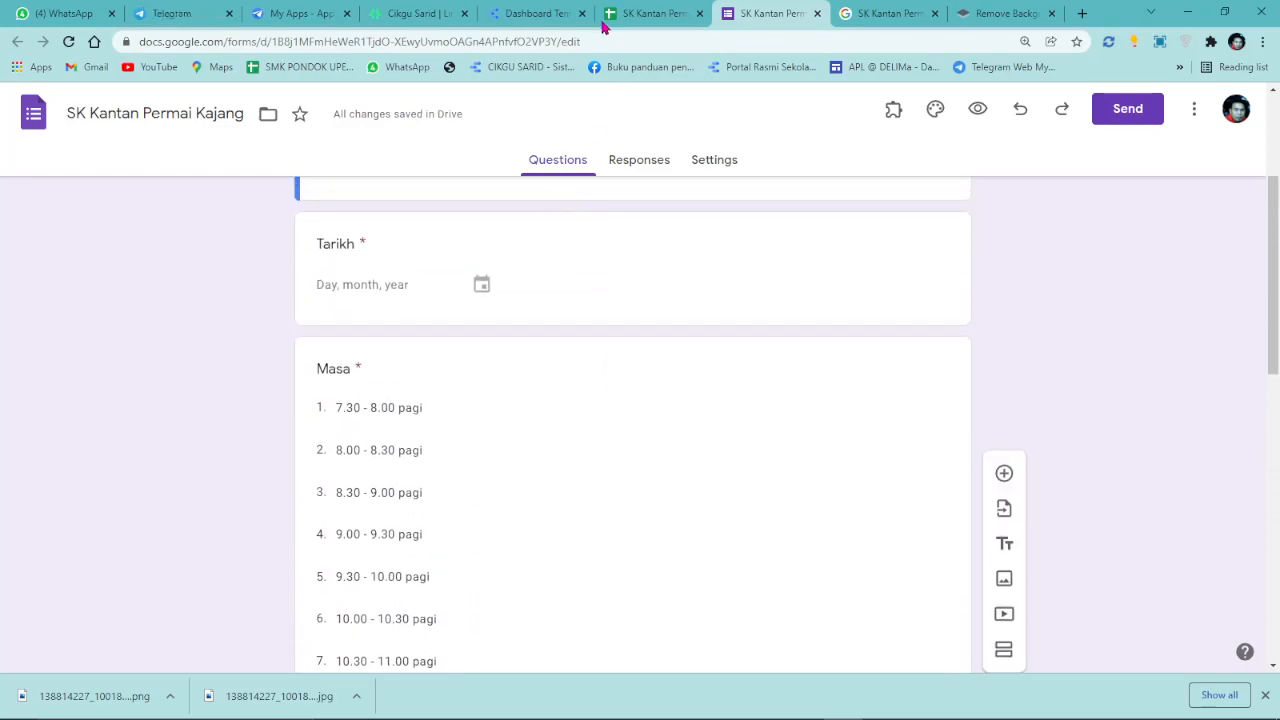
left_click(292, 13)
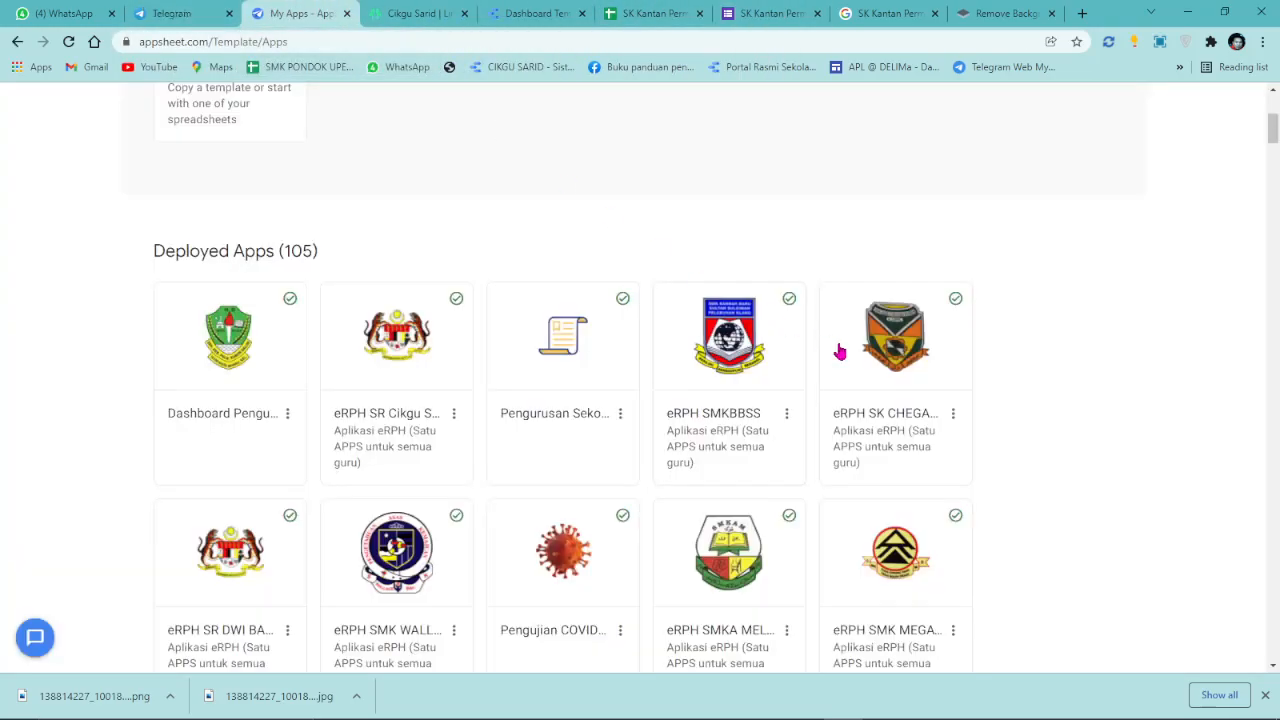
left_click(204, 12)
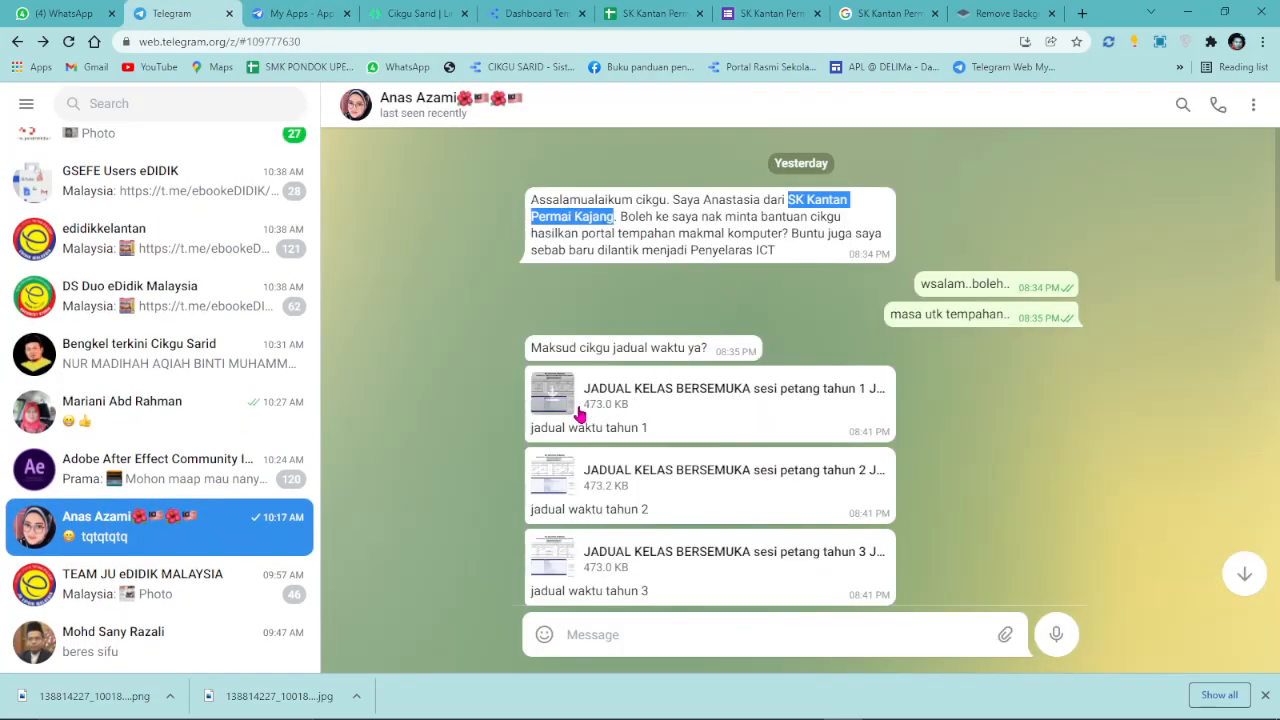
Download and open the tahun 1 timetable PDF, then return to the Telegram chat.
left_click(553, 395)
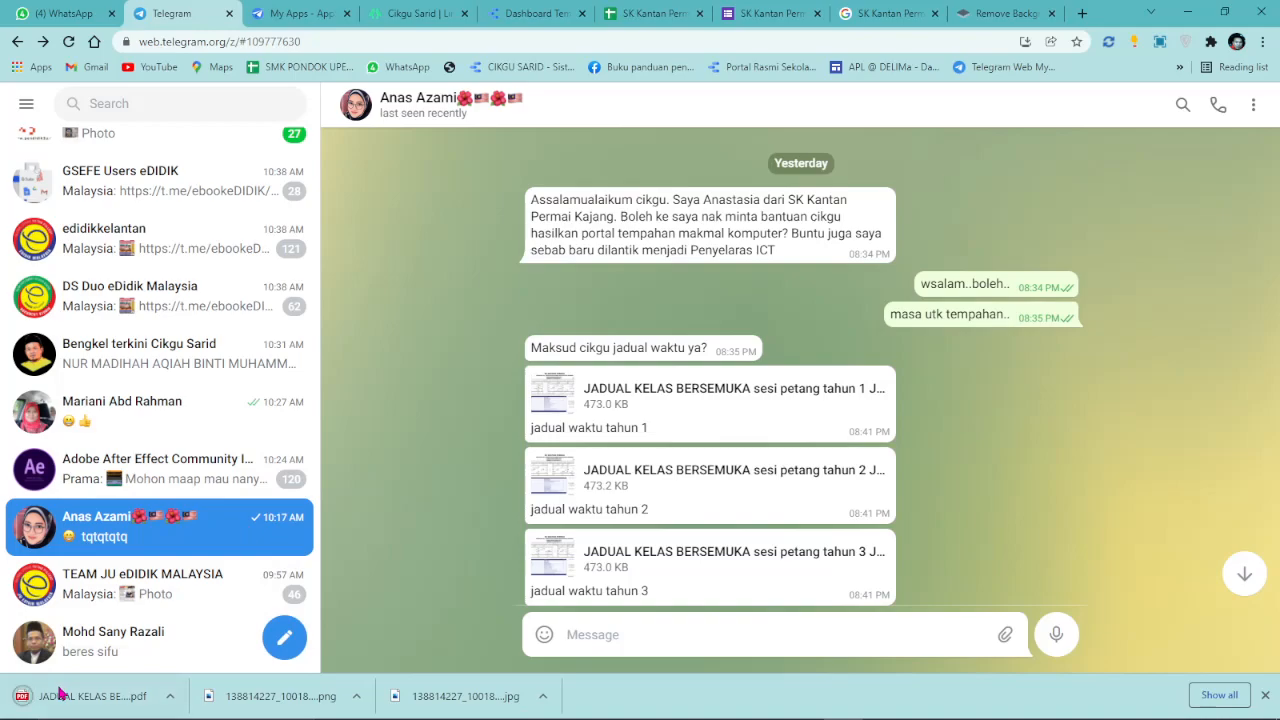
left_click(70, 695)
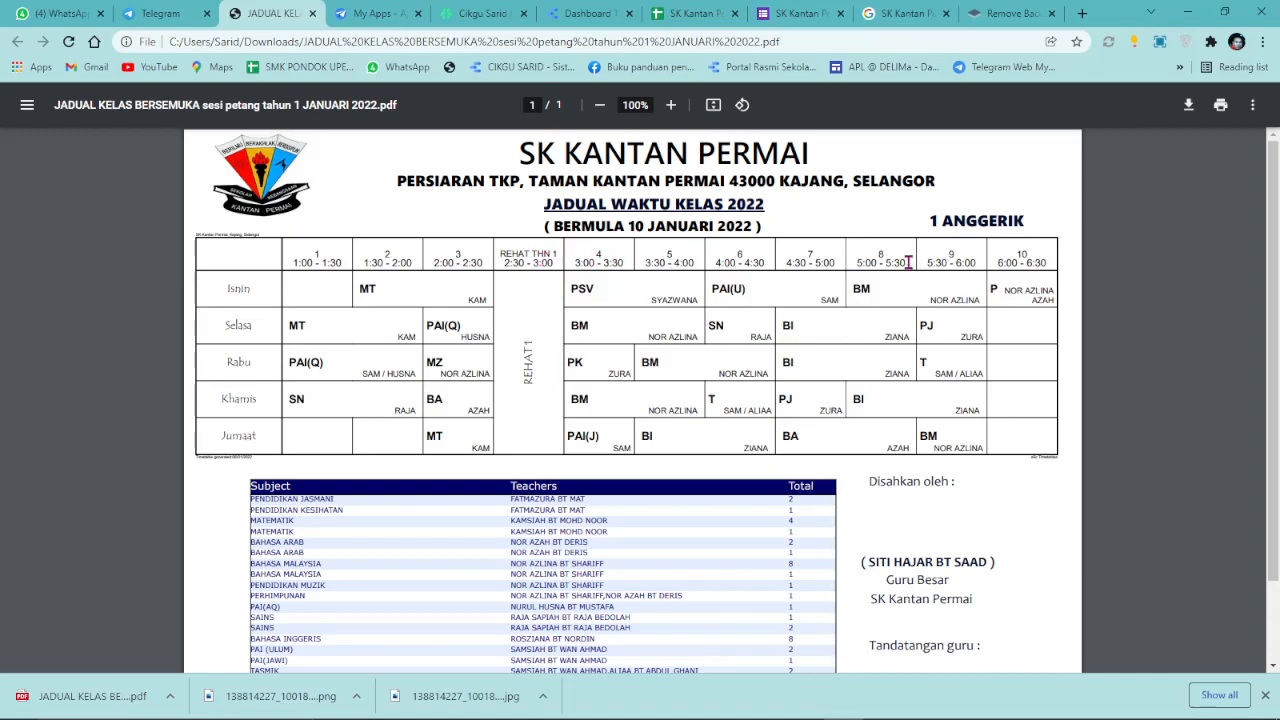
left_click(702, 12)
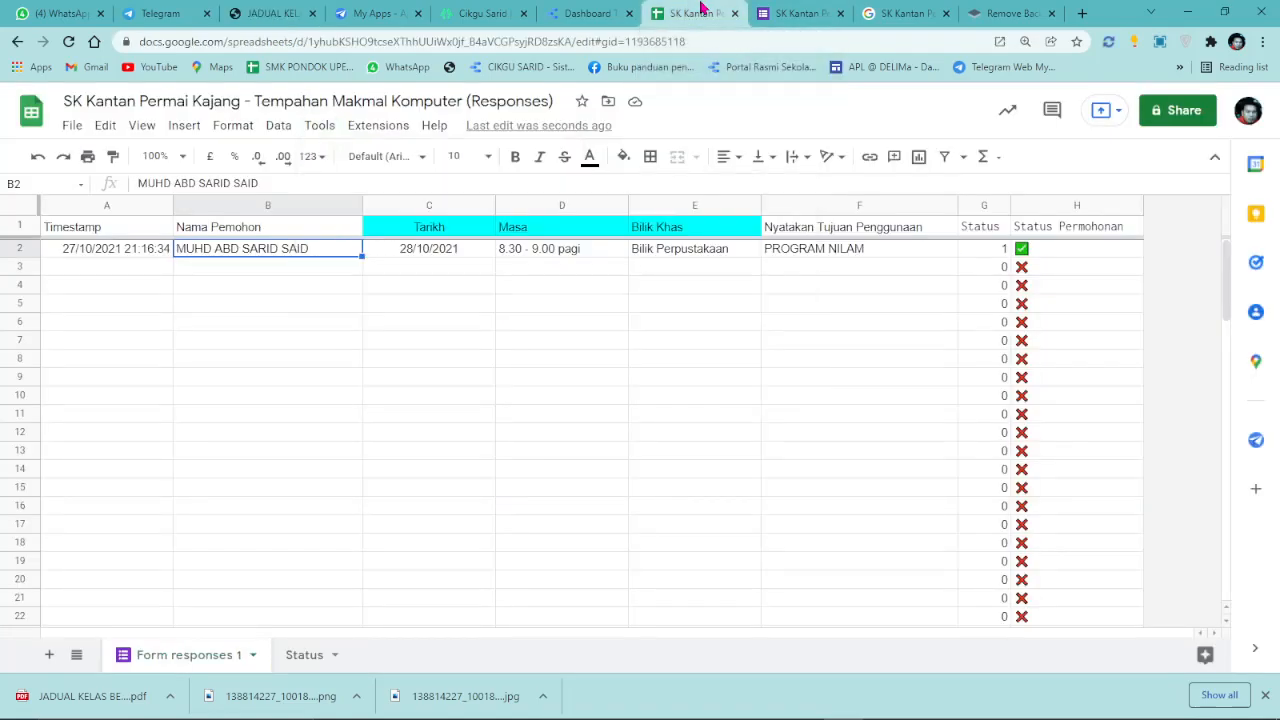
left_click(378, 13)
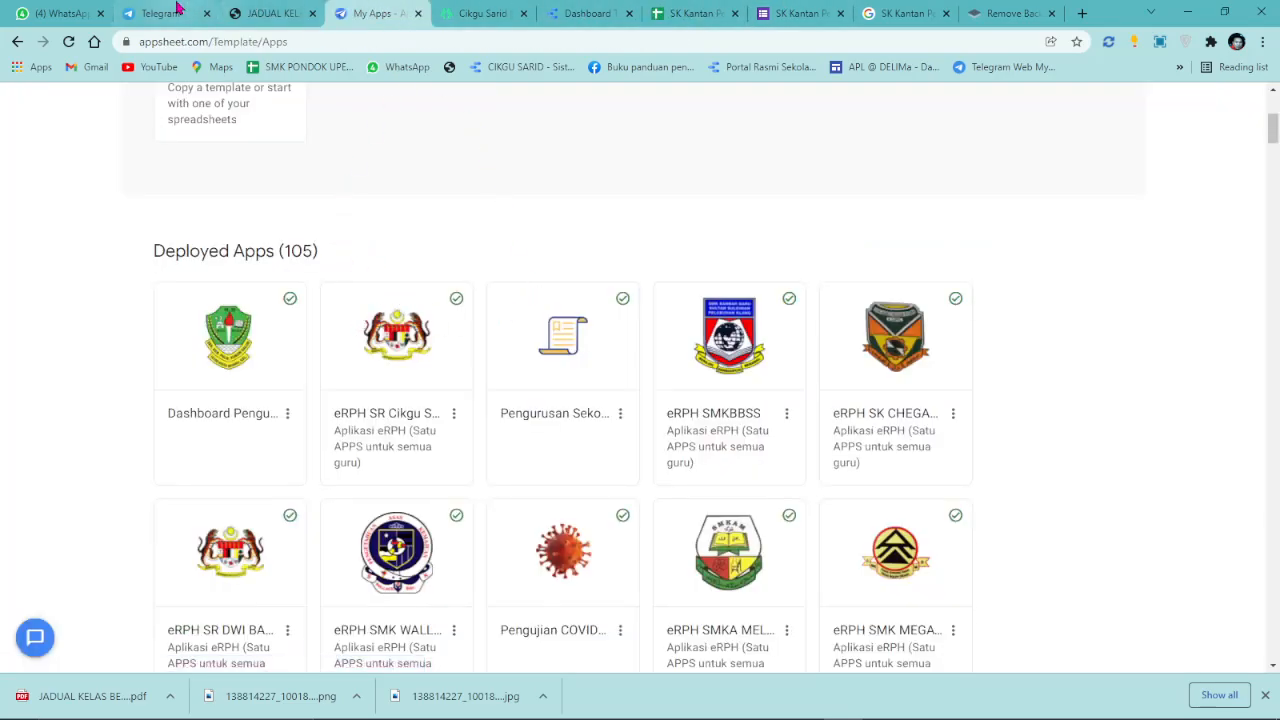
left_click(175, 12)
Download and open the tahun 4 timetable PDF in its own window, then return to the form editor.
scroll(530, 412, "down", 3)
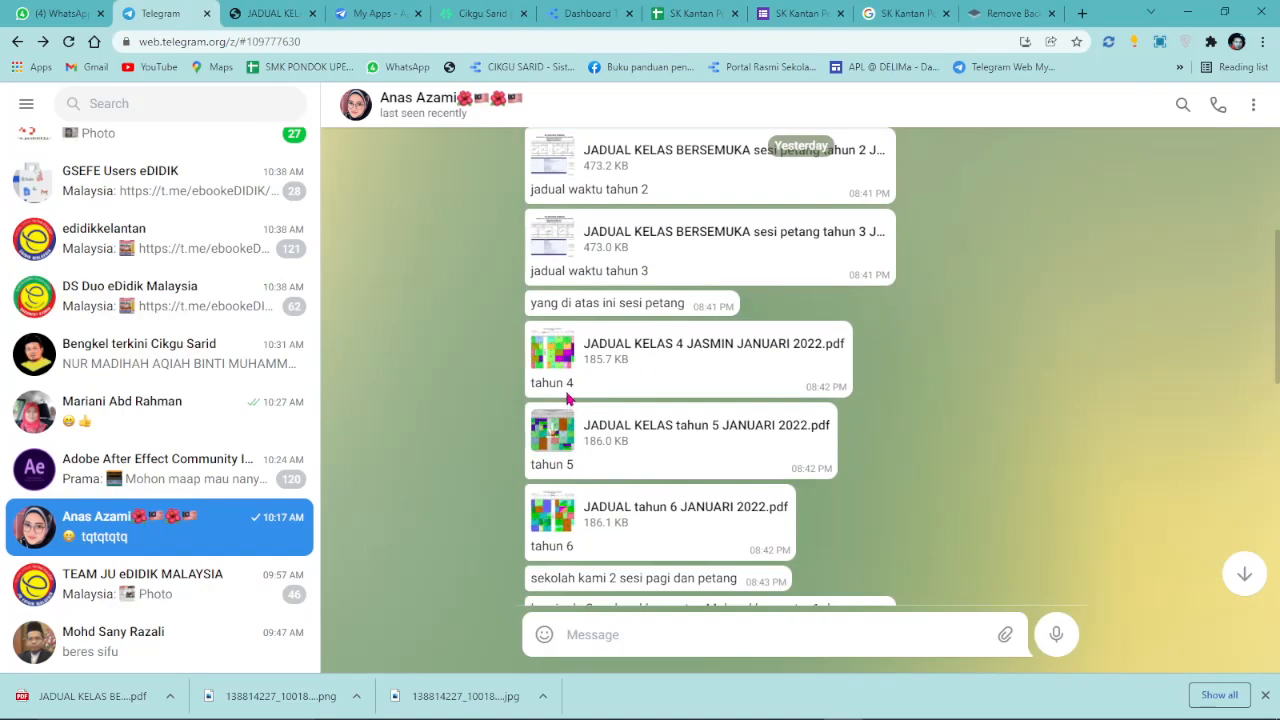
left_click(560, 368)
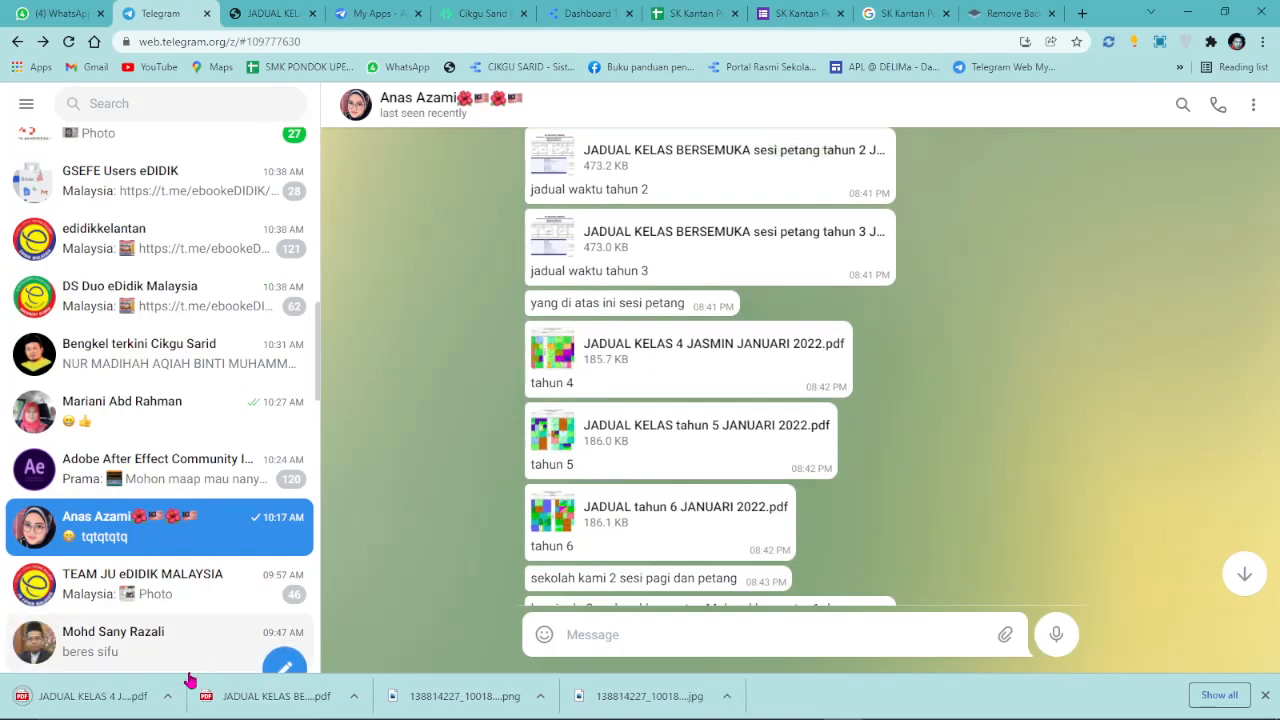
left_click(90, 700)
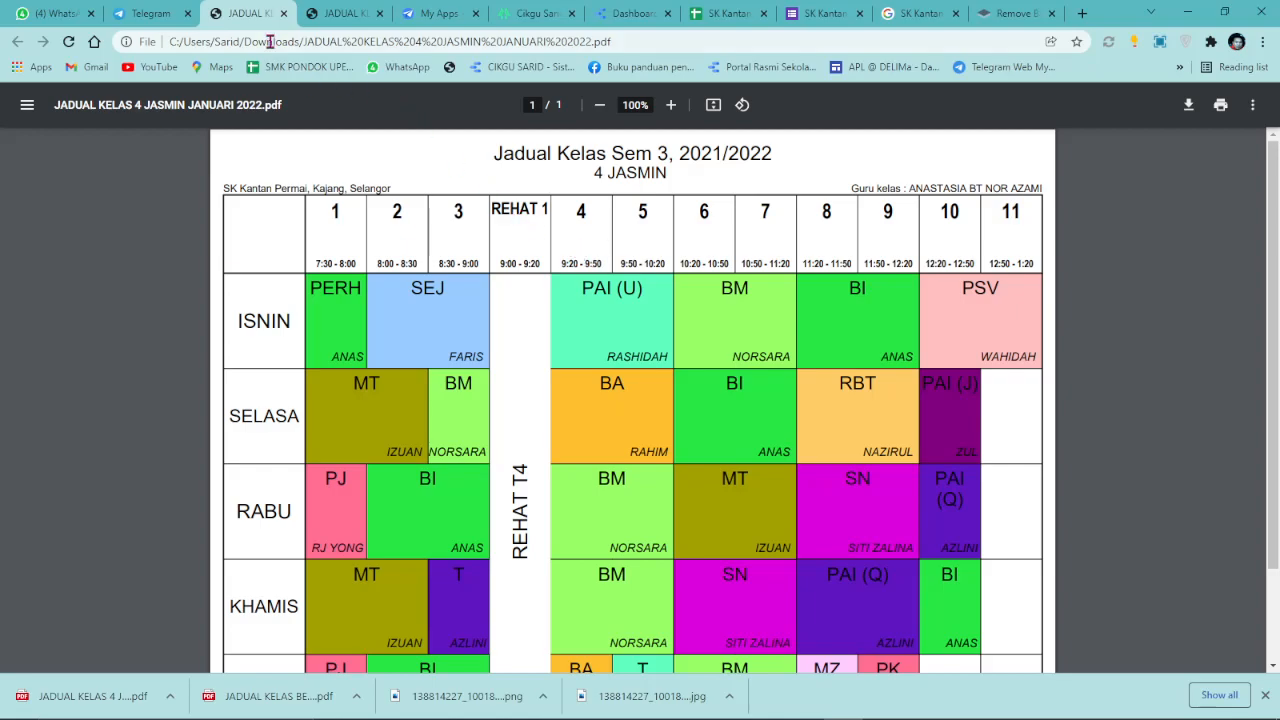
left_click_drag(248, 18, 1278, 150)
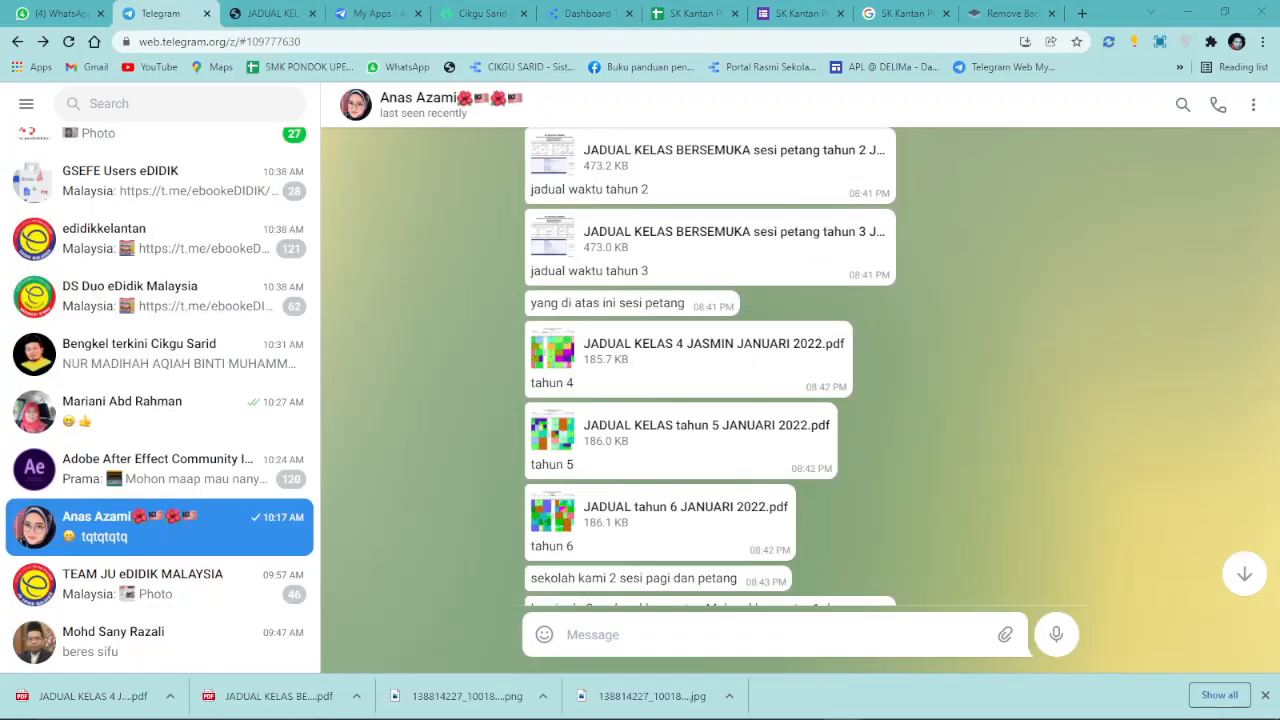
left_click(705, 11)
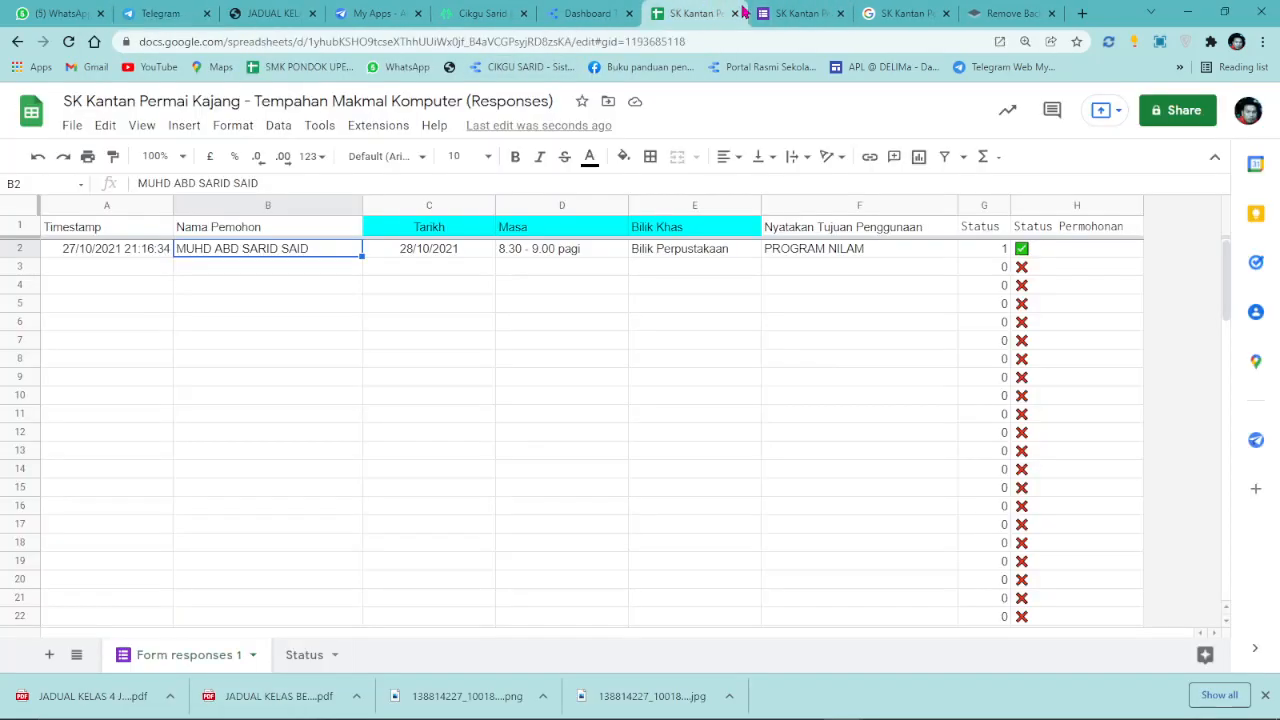
left_click(795, 13)
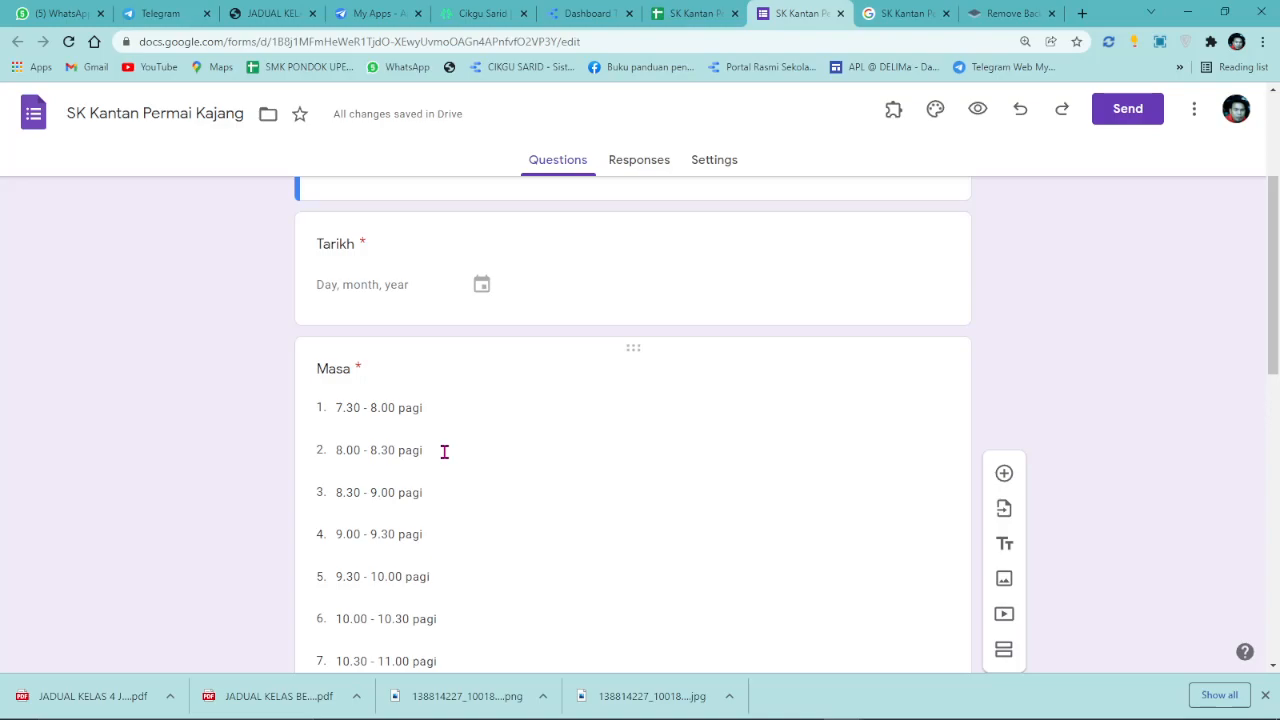
Change the third Masa time slot to 9.20 - 9.50 pagi.
left_click(423, 492)
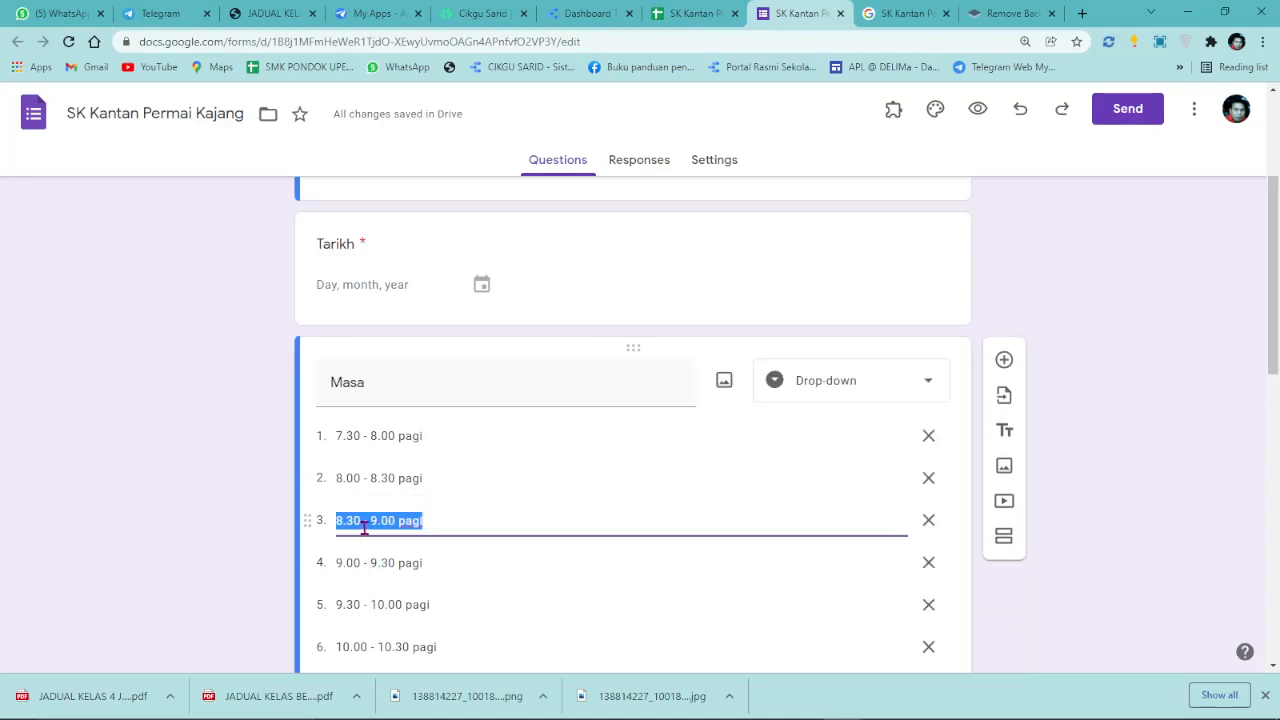
left_click(378, 518)
left_click_drag(370, 518, 306, 517)
key("BackSpace")
left_click(351, 522)
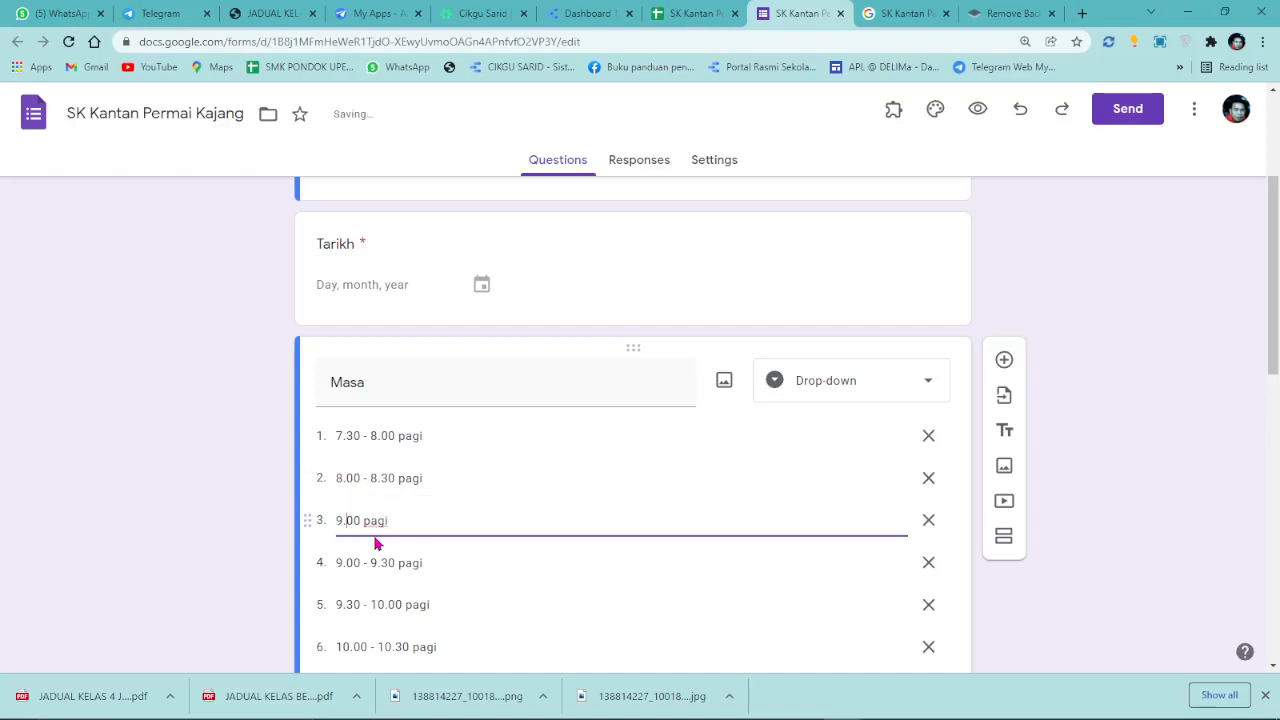
key("BackSpace")
type("2")
left_click(368, 521)
type("- 9.50")
key("BackSpace")
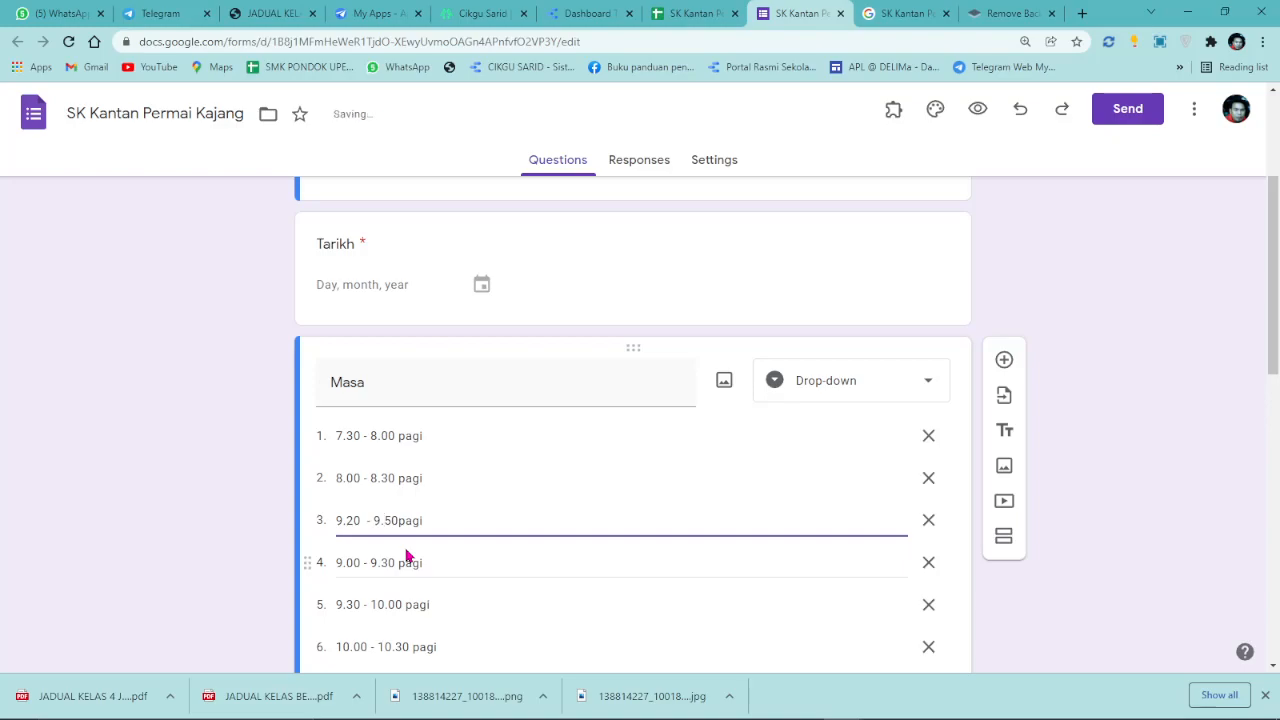
Delete the surplus later time slots and add a blank fourth option.
left_click(928, 563)
left_click(928, 563)
left_click(928, 563)
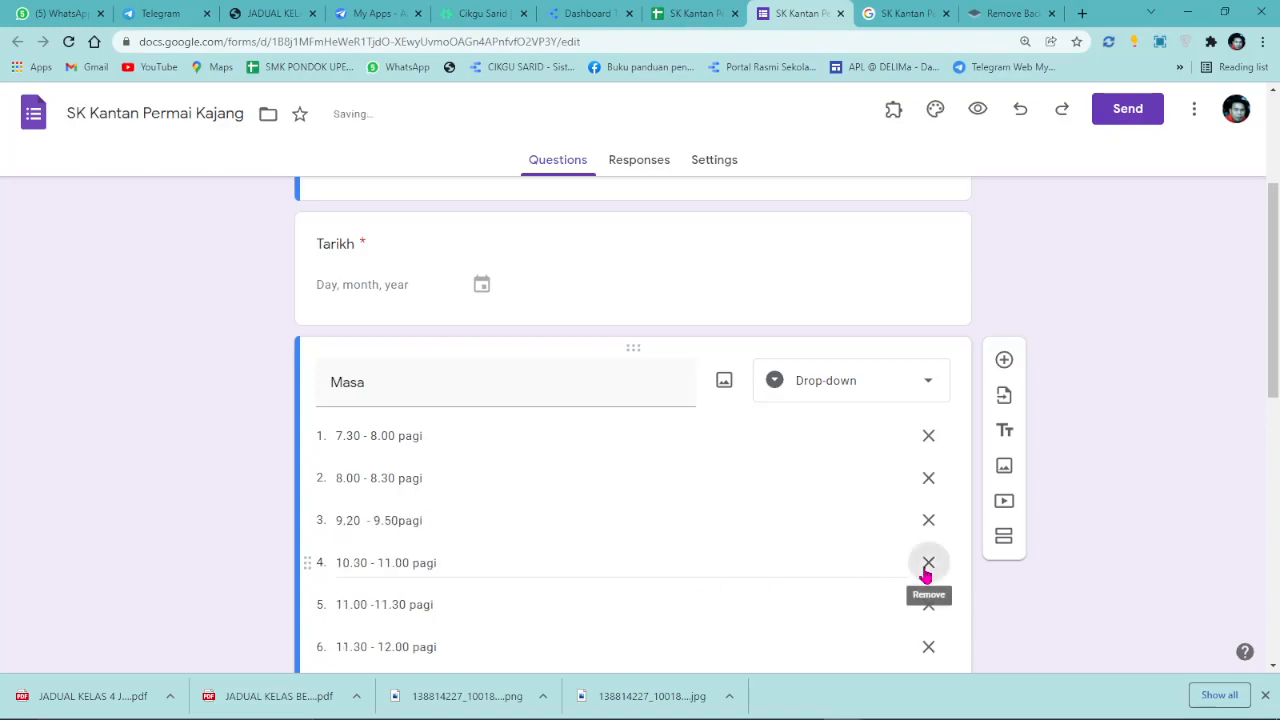
left_click(928, 563)
left_click(928, 563)
left_click(928, 563)
left_click(927, 570)
left_click(927, 570)
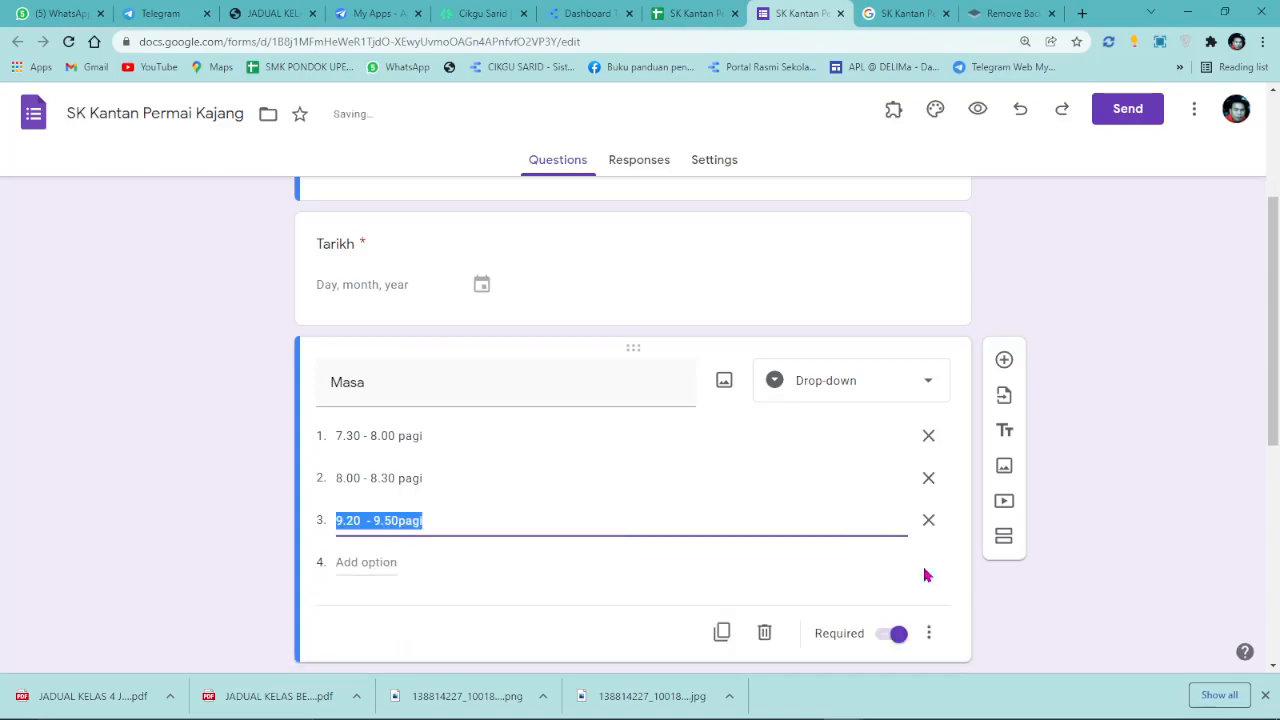
left_click(370, 562)
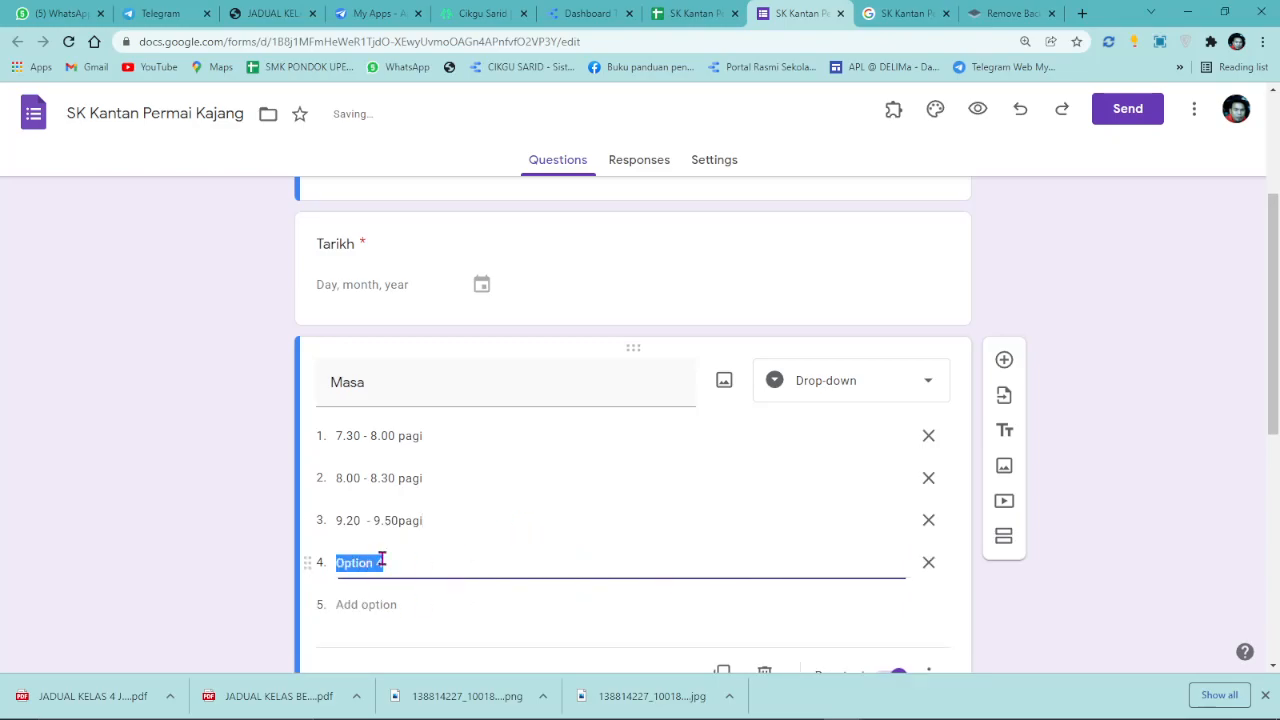
Insert a space before 'pagi' in slot three and select its text for copying.
left_click(420, 517)
left_click(386, 563)
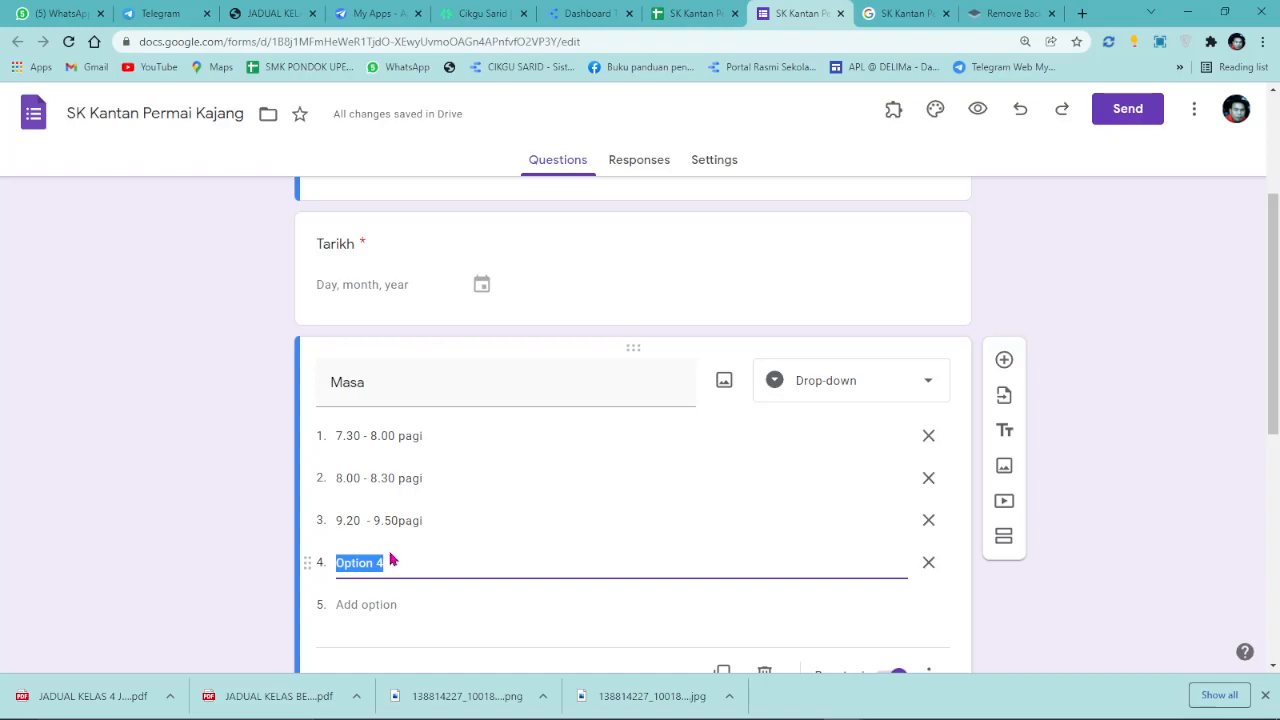
left_click(390, 520)
left_click(400, 521)
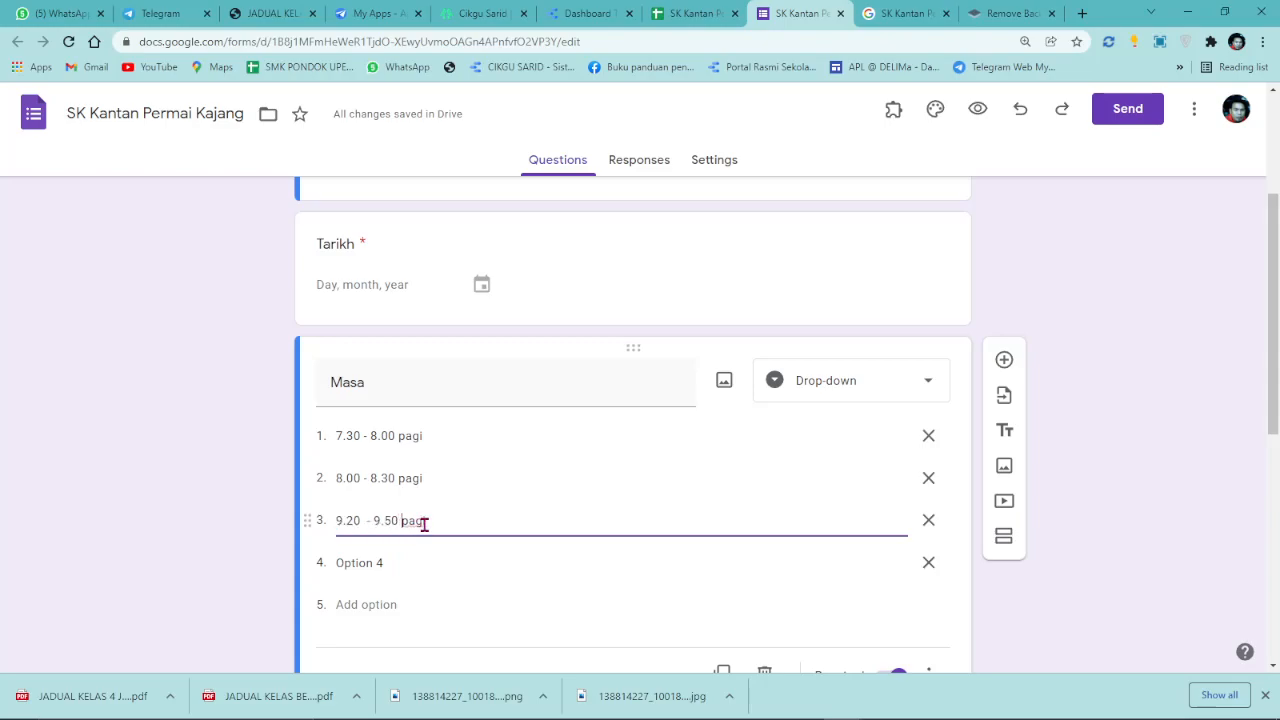
triple_click(434, 520)
right_click(434, 520)
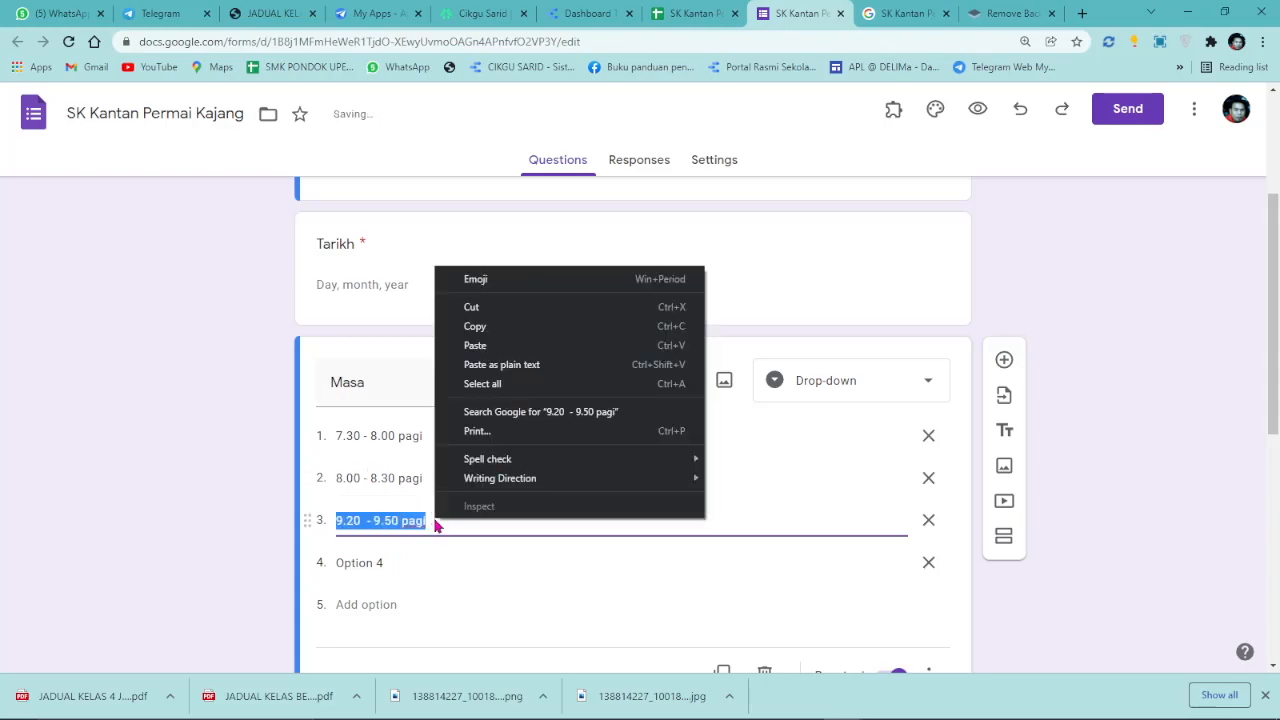
Make the fourth Masa option 10.50 - 11.20 pagi from a copy of slot three.
left_click(506, 324)
left_click(370, 566)
right_click(370, 566)
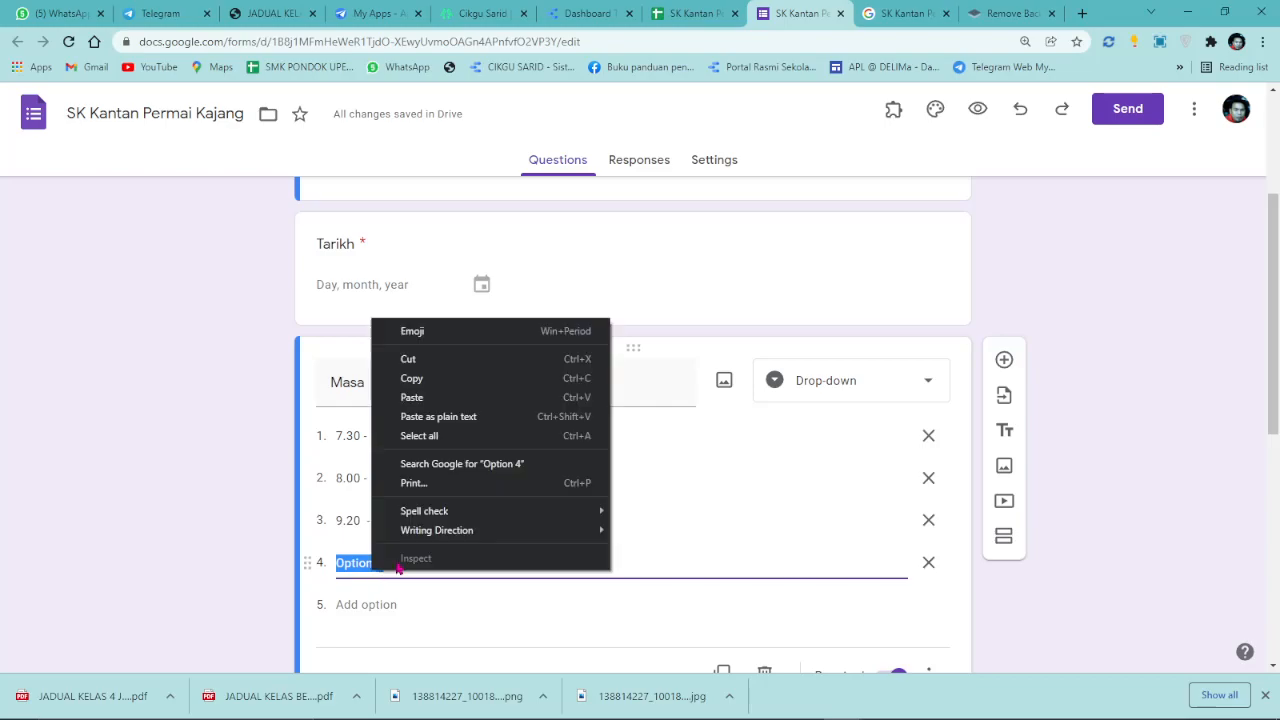
left_click(443, 400)
left_click_drag(343, 563, 335, 563)
type("10.20  - 9.50 pagi")
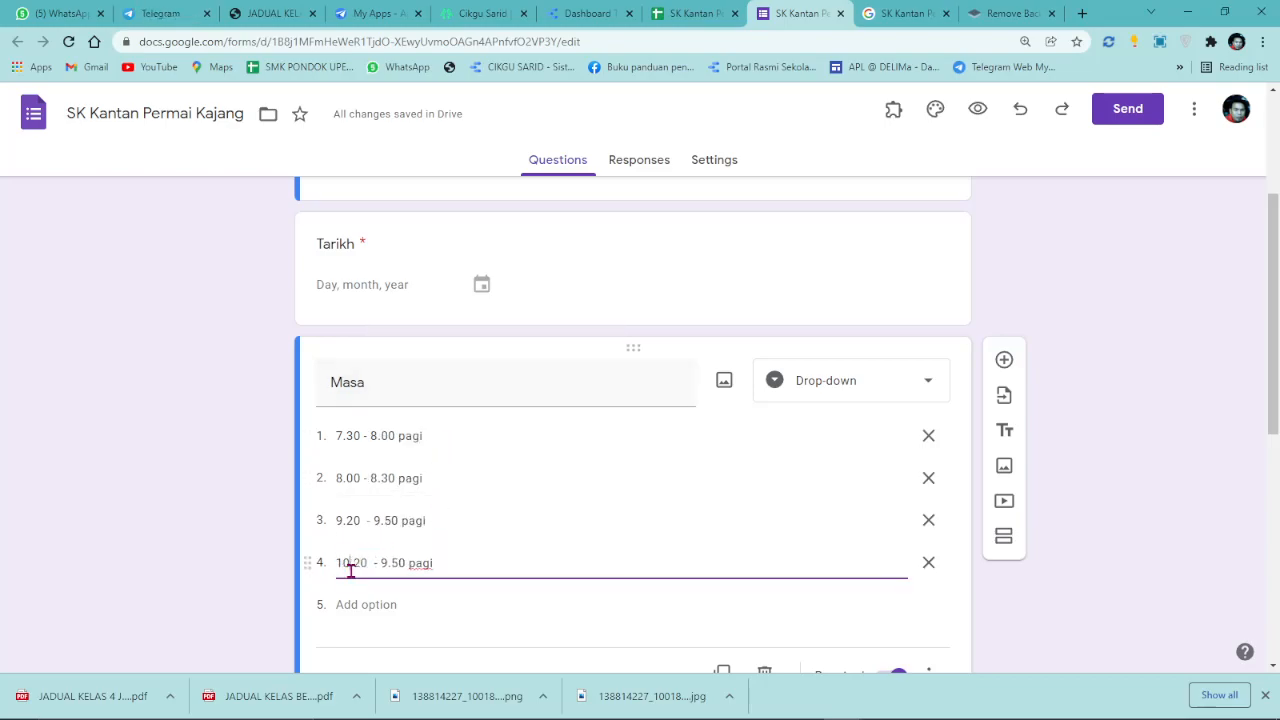
left_click_drag(363, 561, 353, 558)
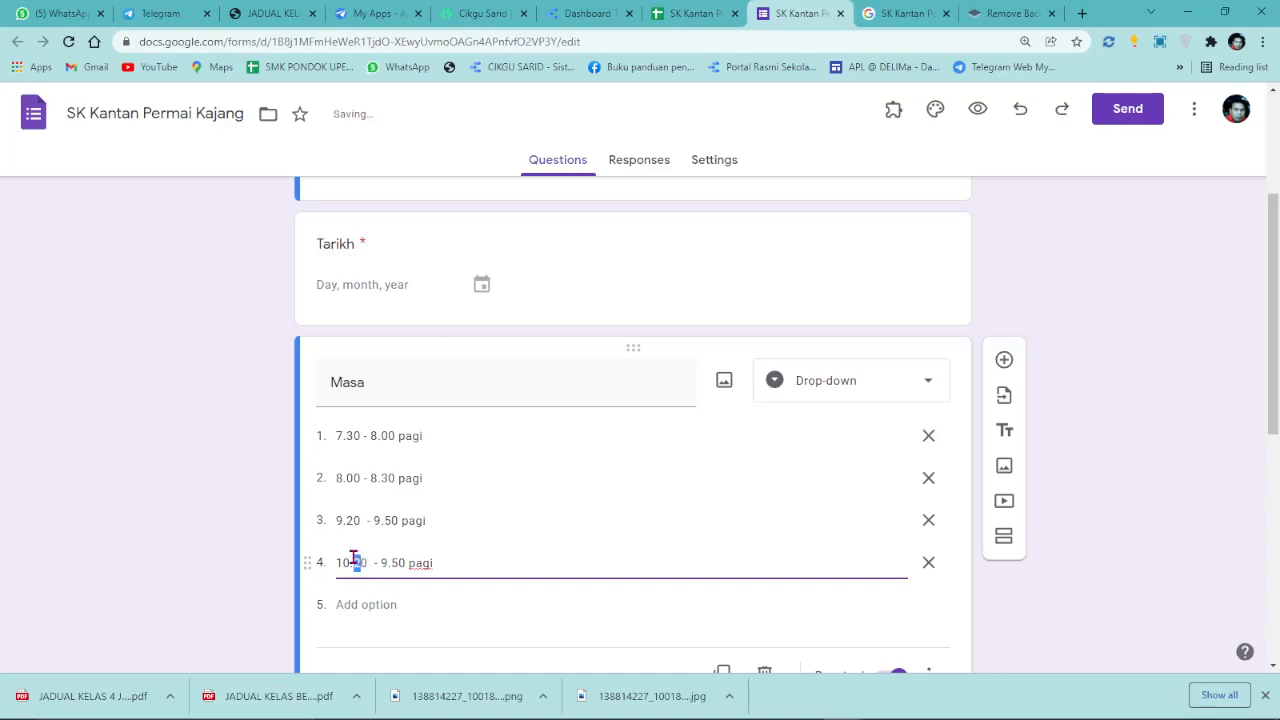
type("5")
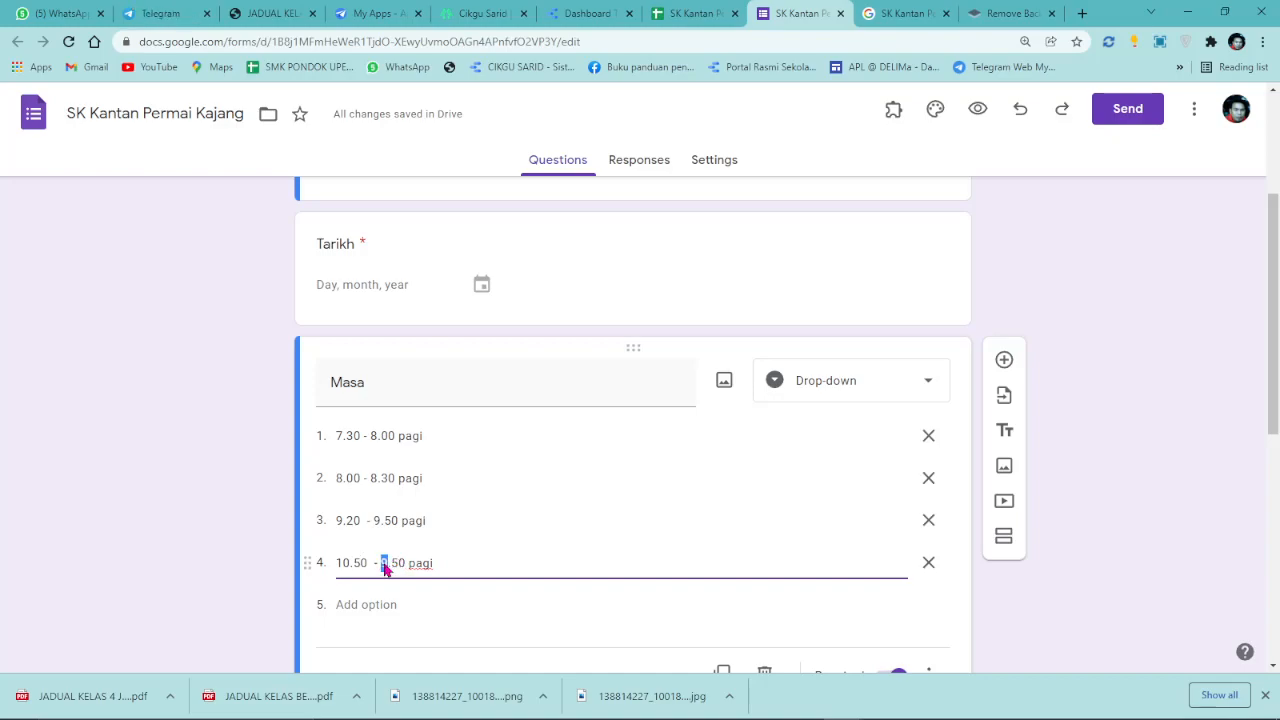
type("11")
key("BackSpace")
type("2")
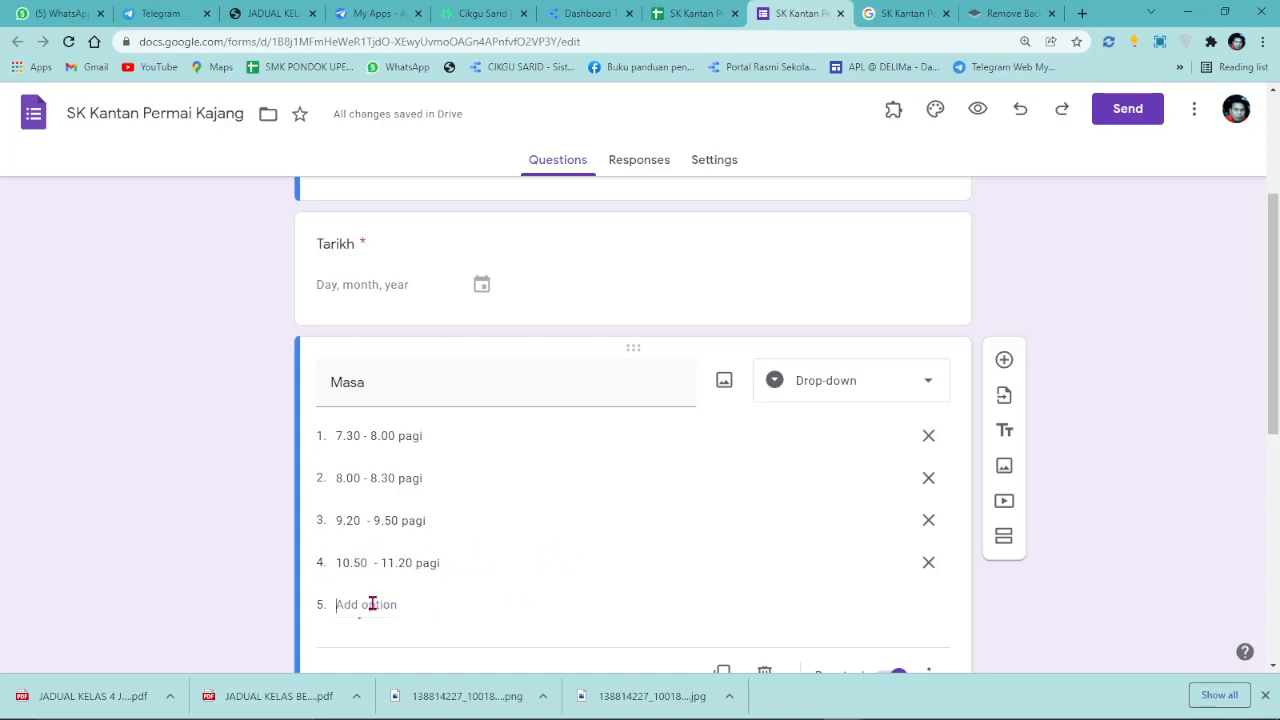
Add a fifth Masa option reading 11.20 - 11.50 pagi.
left_click(371, 603)
triple_click(429, 522)
right_click(430, 526)
left_click(489, 336)
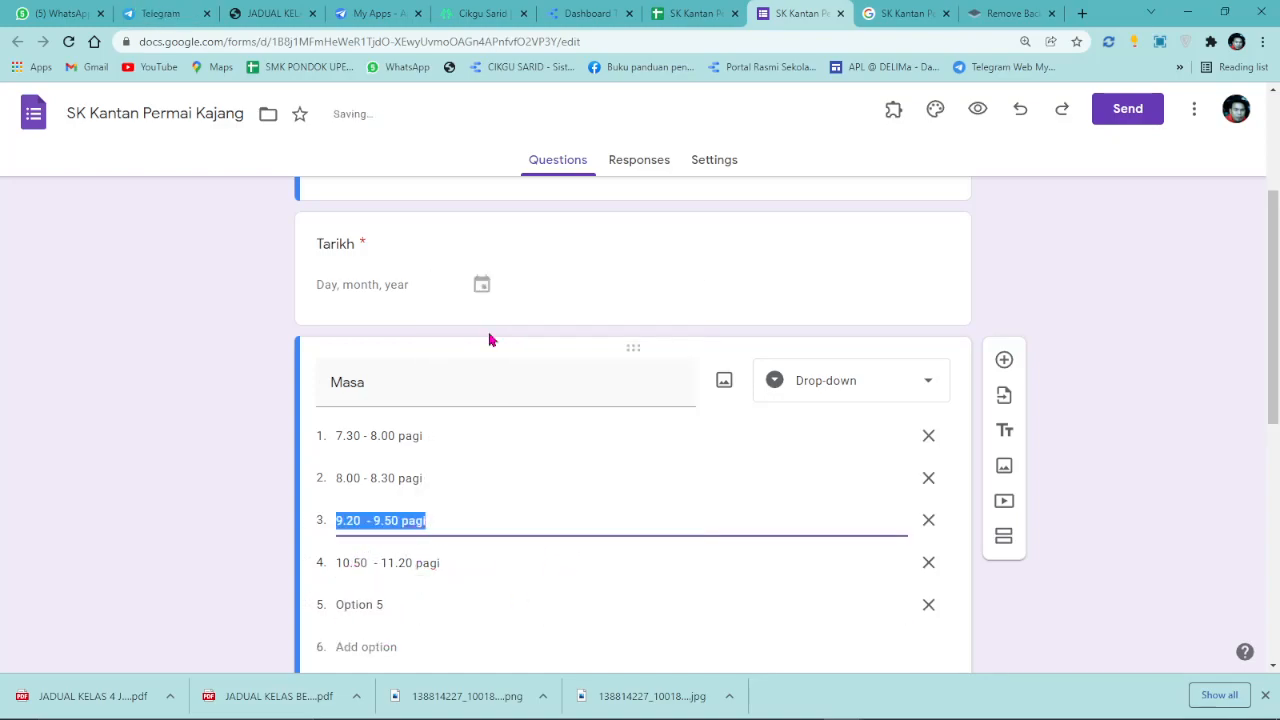
triple_click(371, 604)
right_click(367, 604)
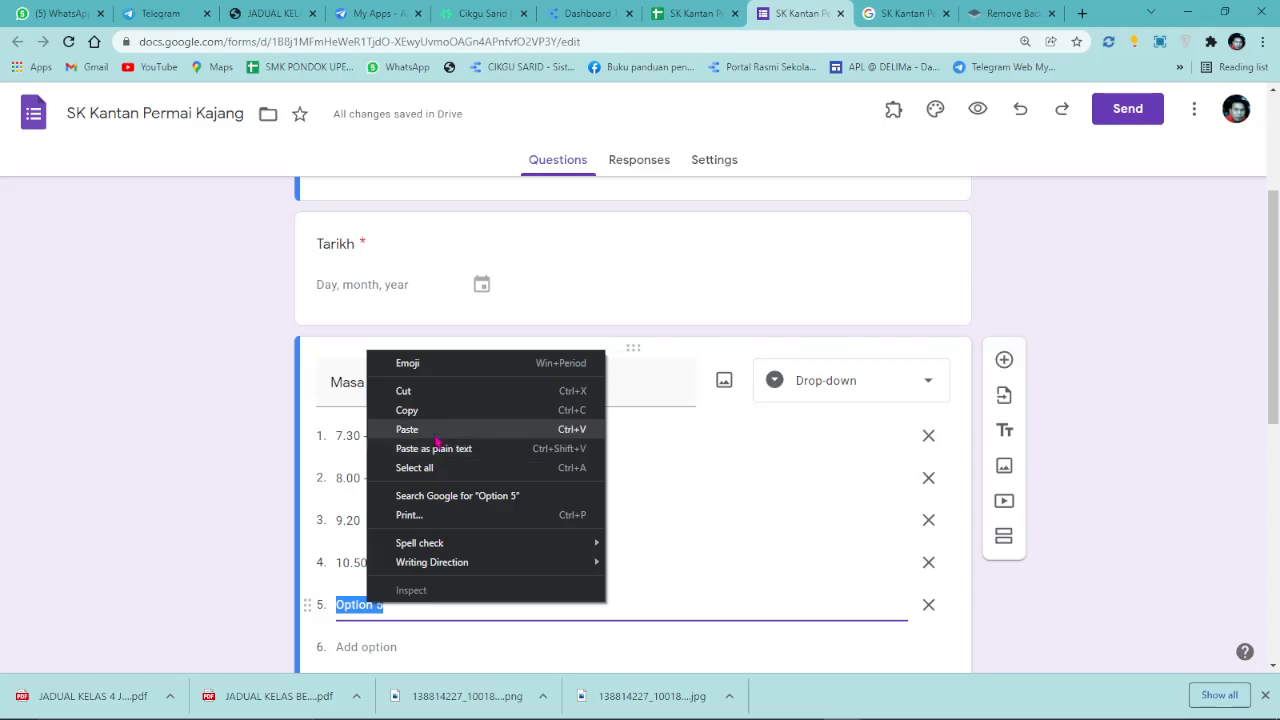
left_click(434, 429)
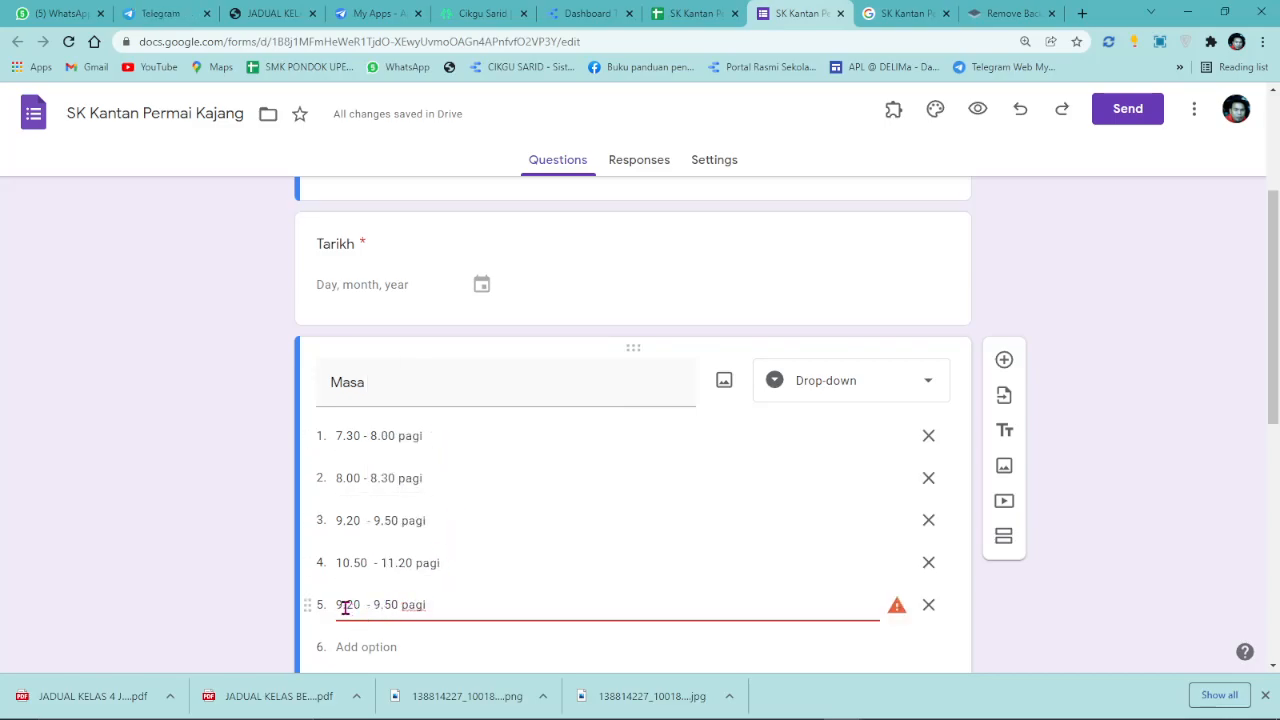
left_click_drag(342, 606, 336, 612)
type("11")
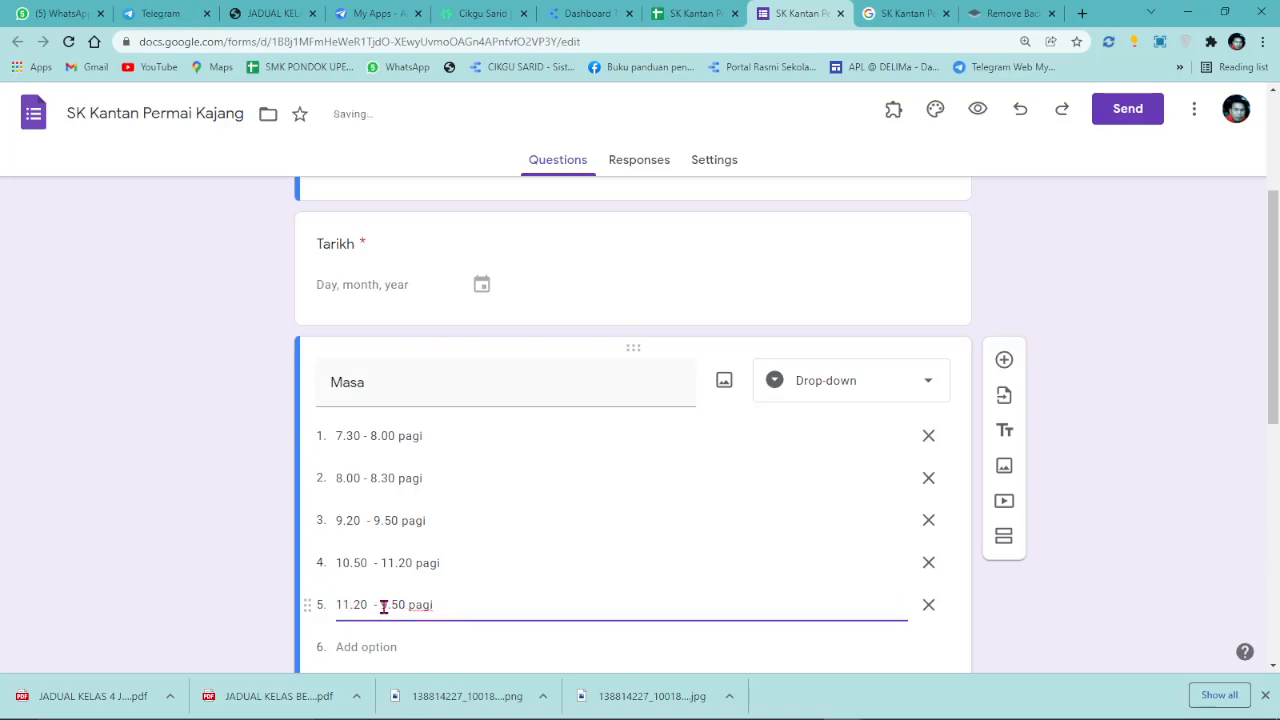
left_click_drag(383, 606, 391, 606)
type("11")
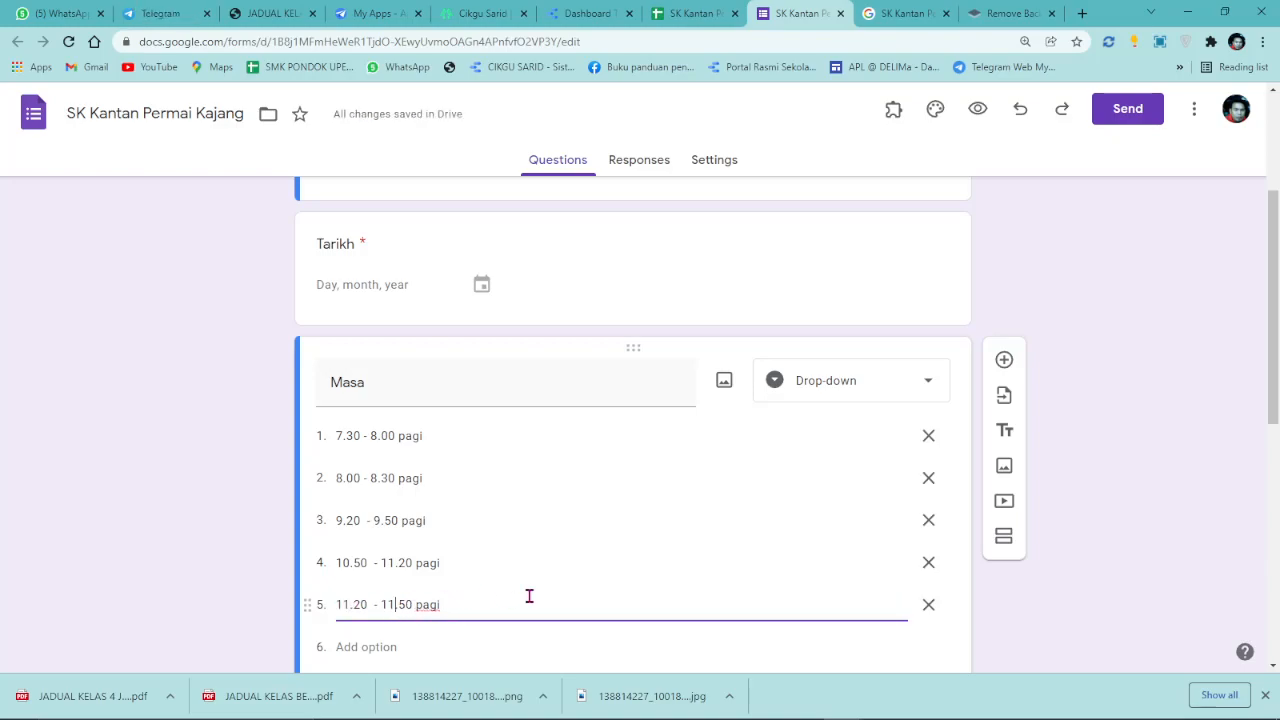
scroll(700, 620, "down", 2)
left_click(1263, 697)
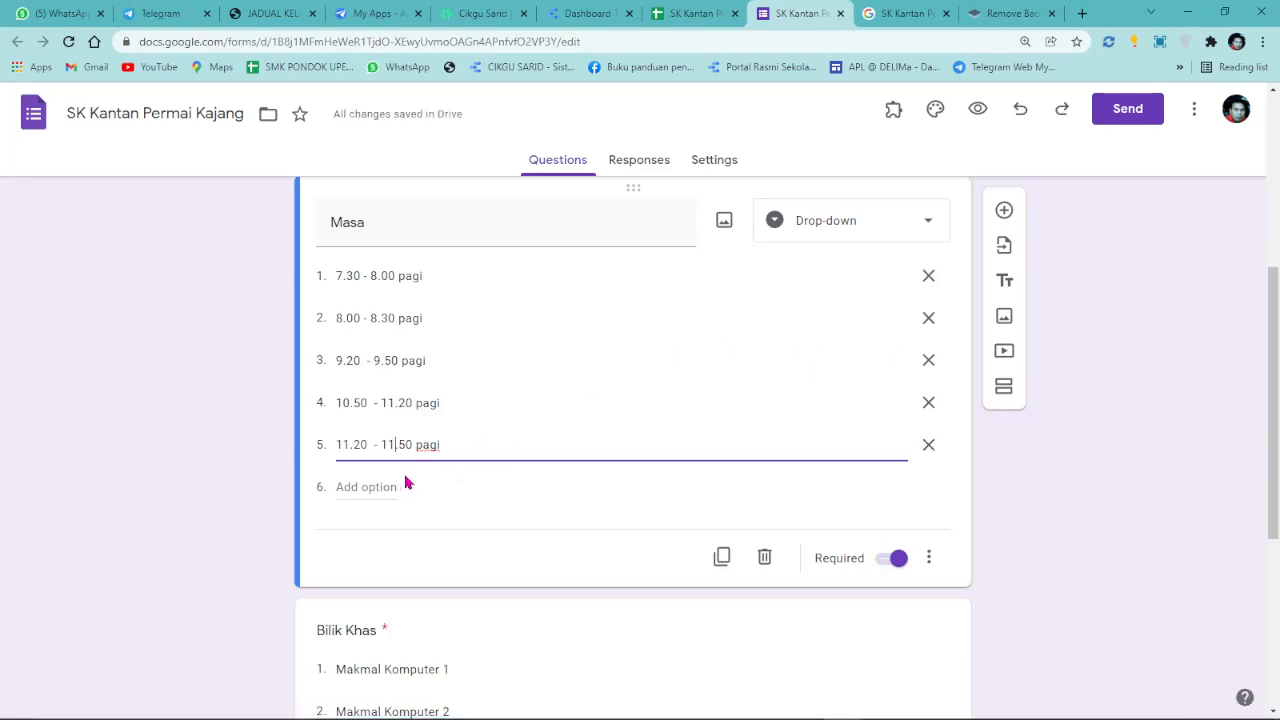
Add a sixth Masa option reading 11.50 - 12.20 tgh.
left_click(367, 484)
triple_click(414, 405)
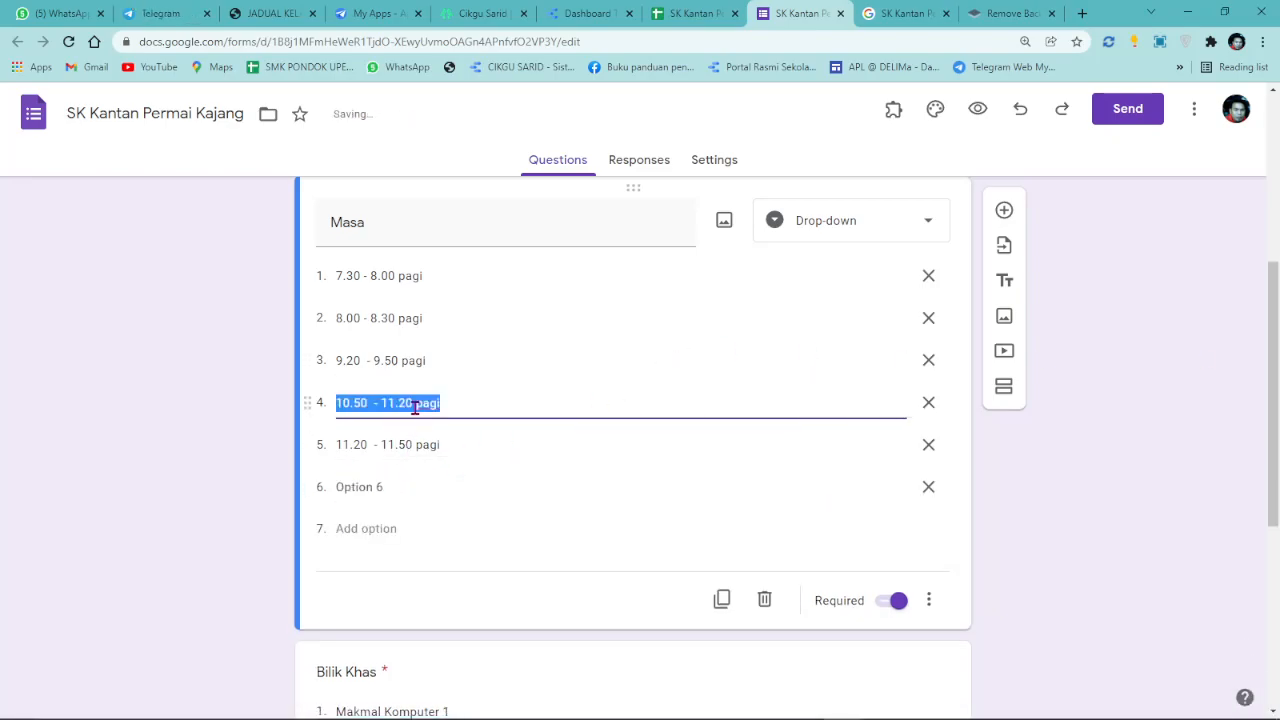
right_click(416, 408)
left_click(455, 468)
triple_click(343, 489)
right_click(343, 489)
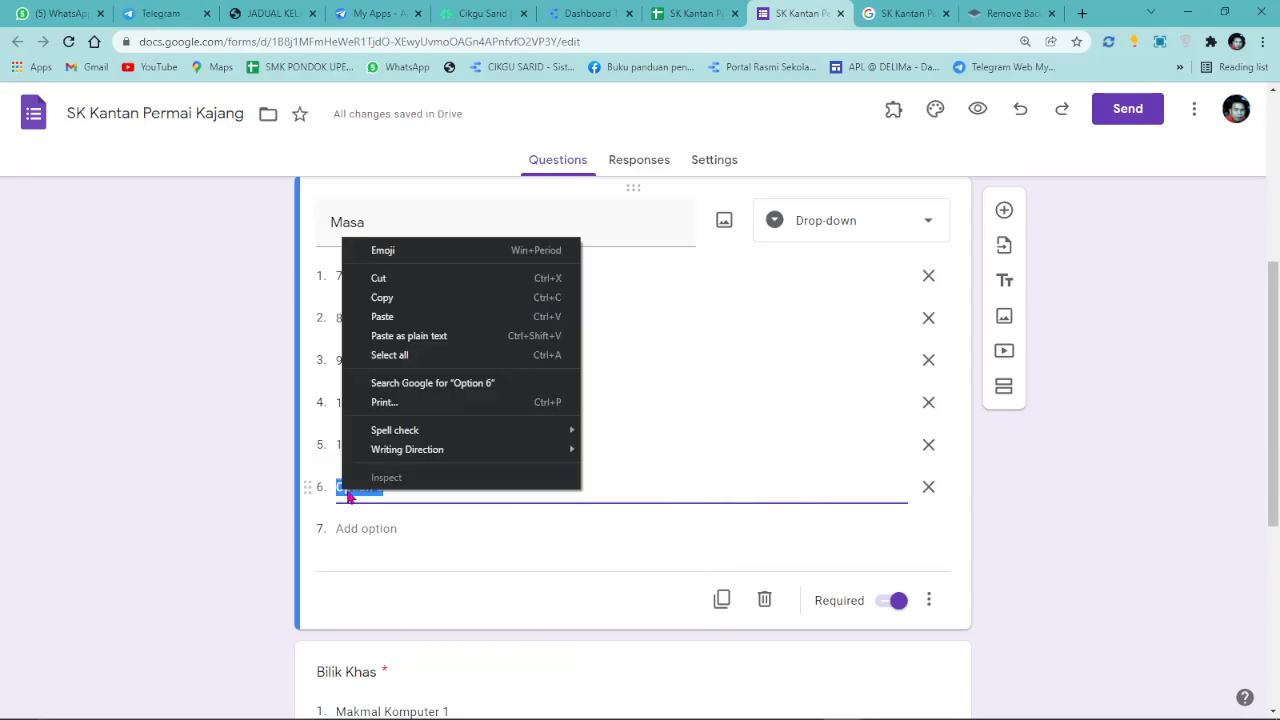
left_click(396, 318)
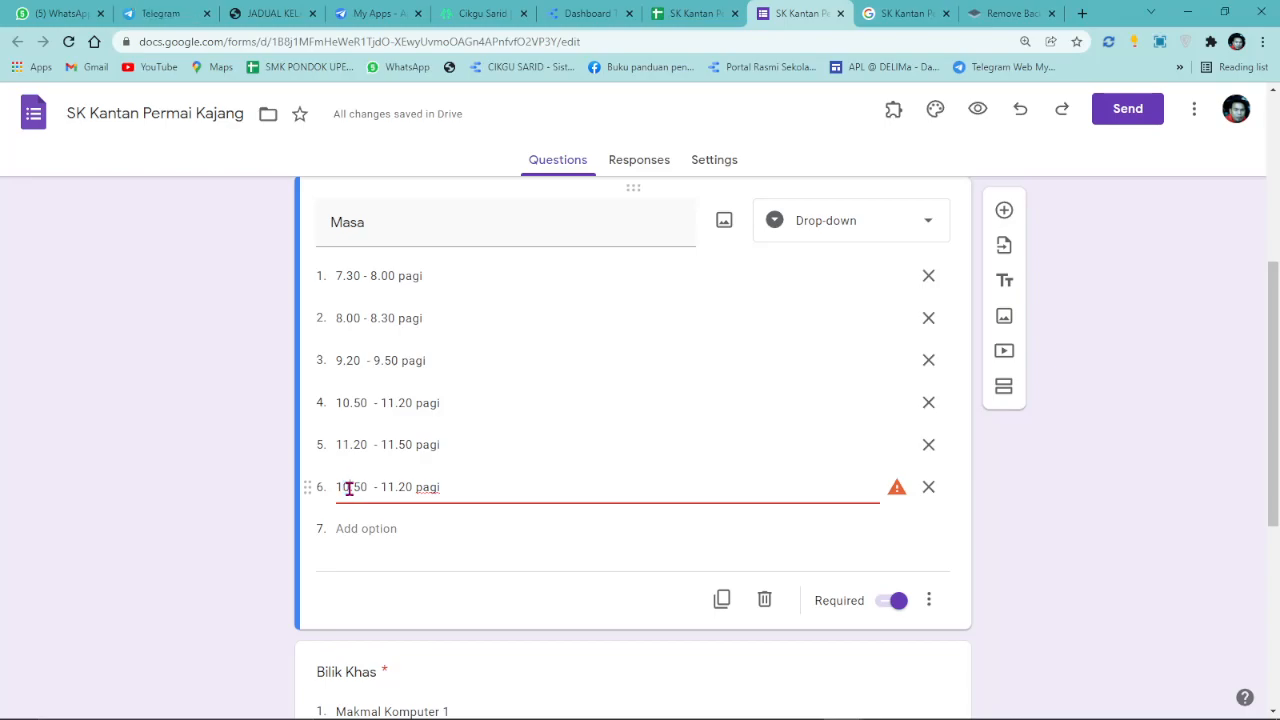
type("1")
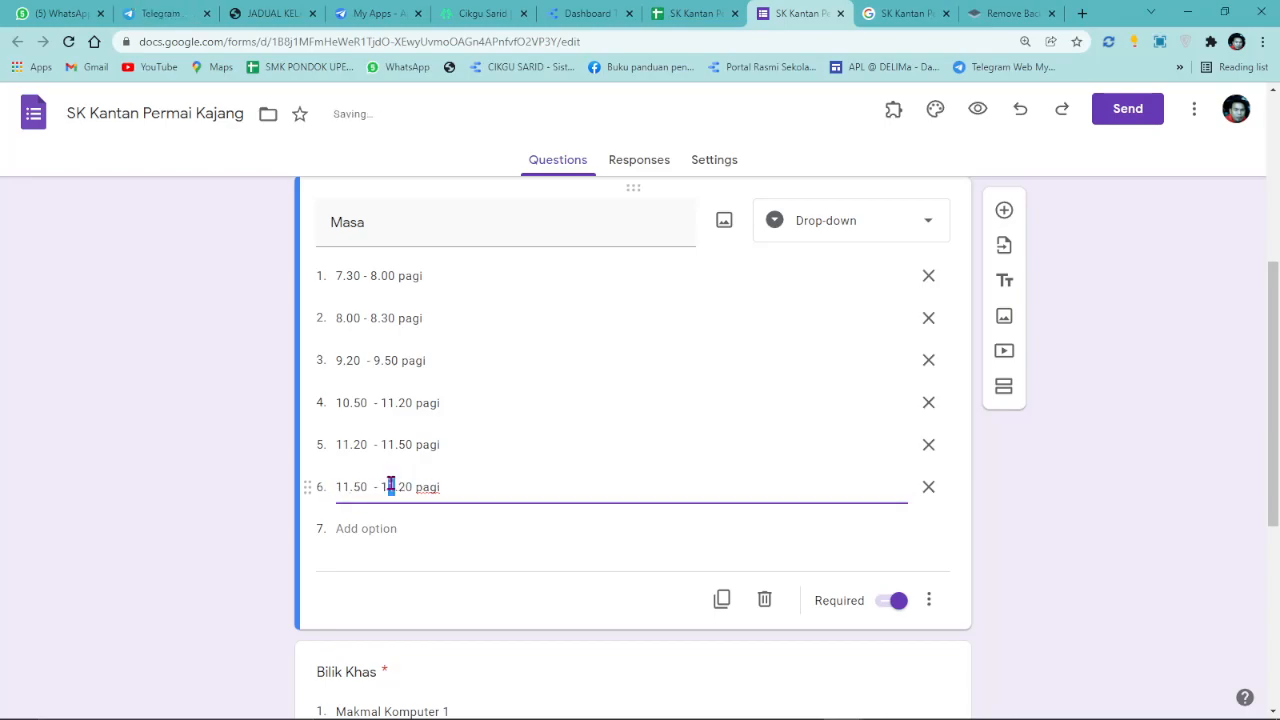
type(".")
left_click(463, 487)
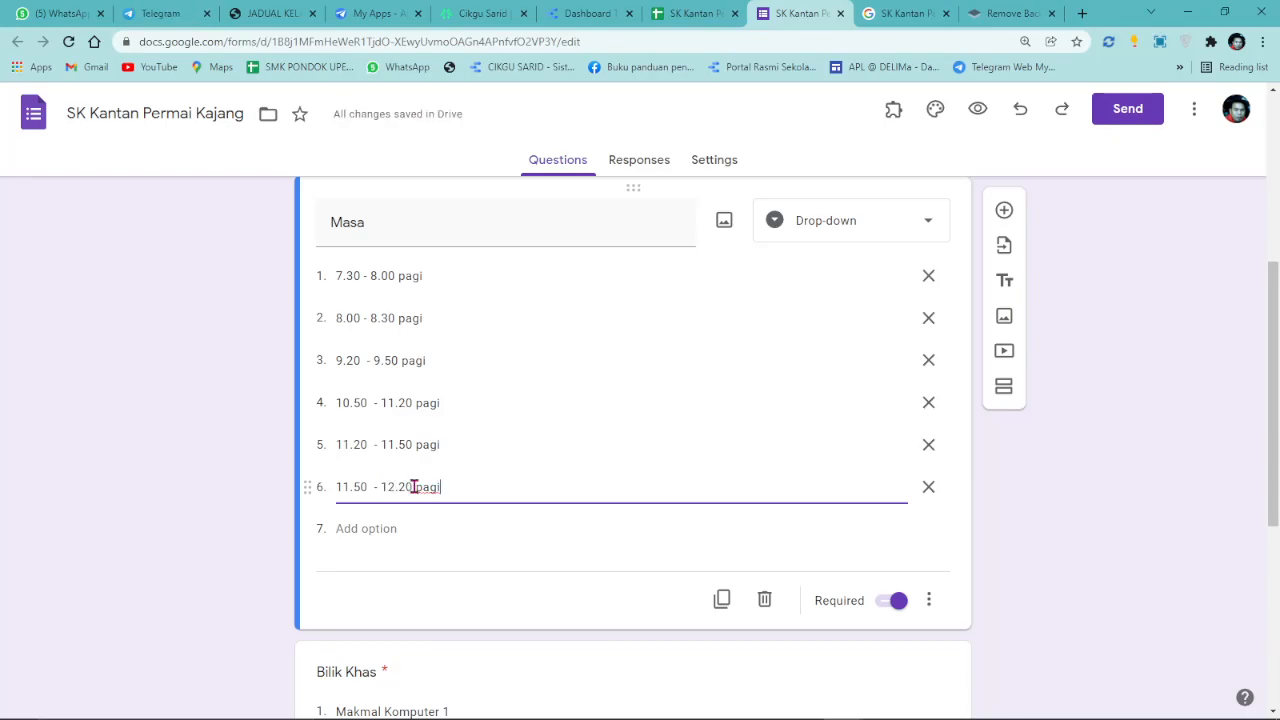
left_click_drag(417, 487, 511, 483)
type("tgh")
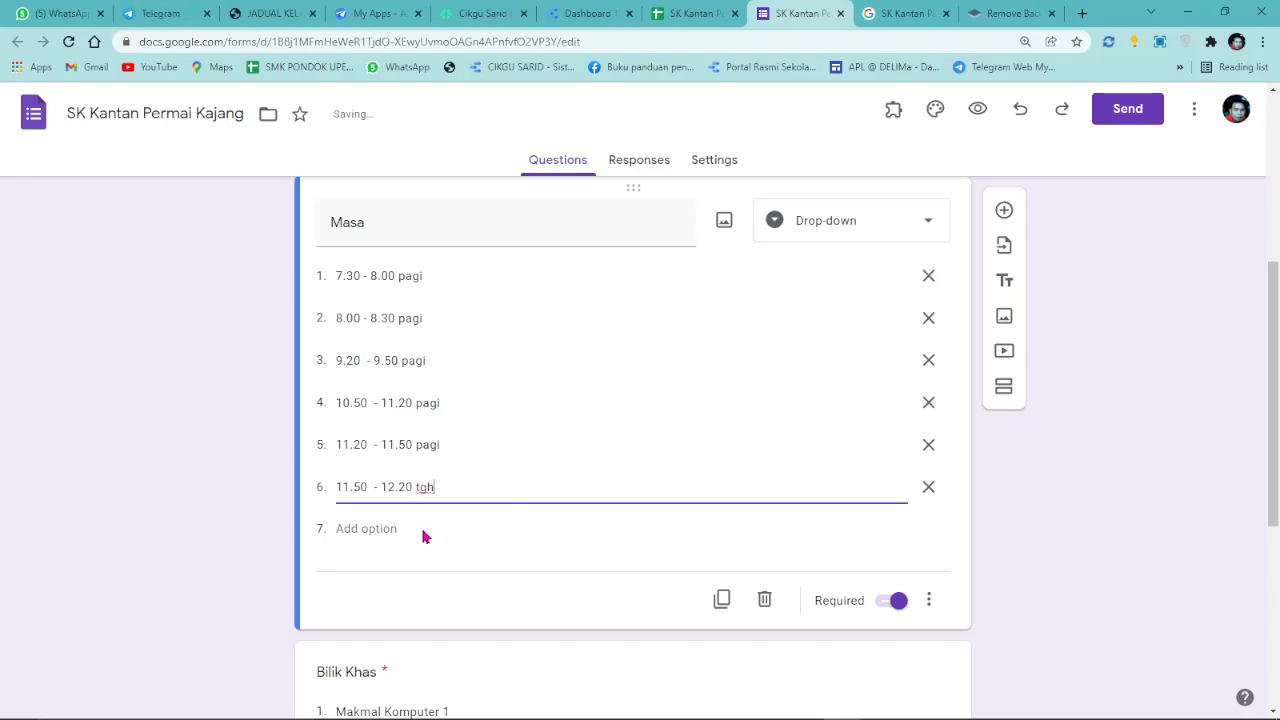
Add a seventh Masa option reading 12.20 - 12.50 tgh.
left_click(366, 527)
triple_click(432, 446)
right_click(432, 446)
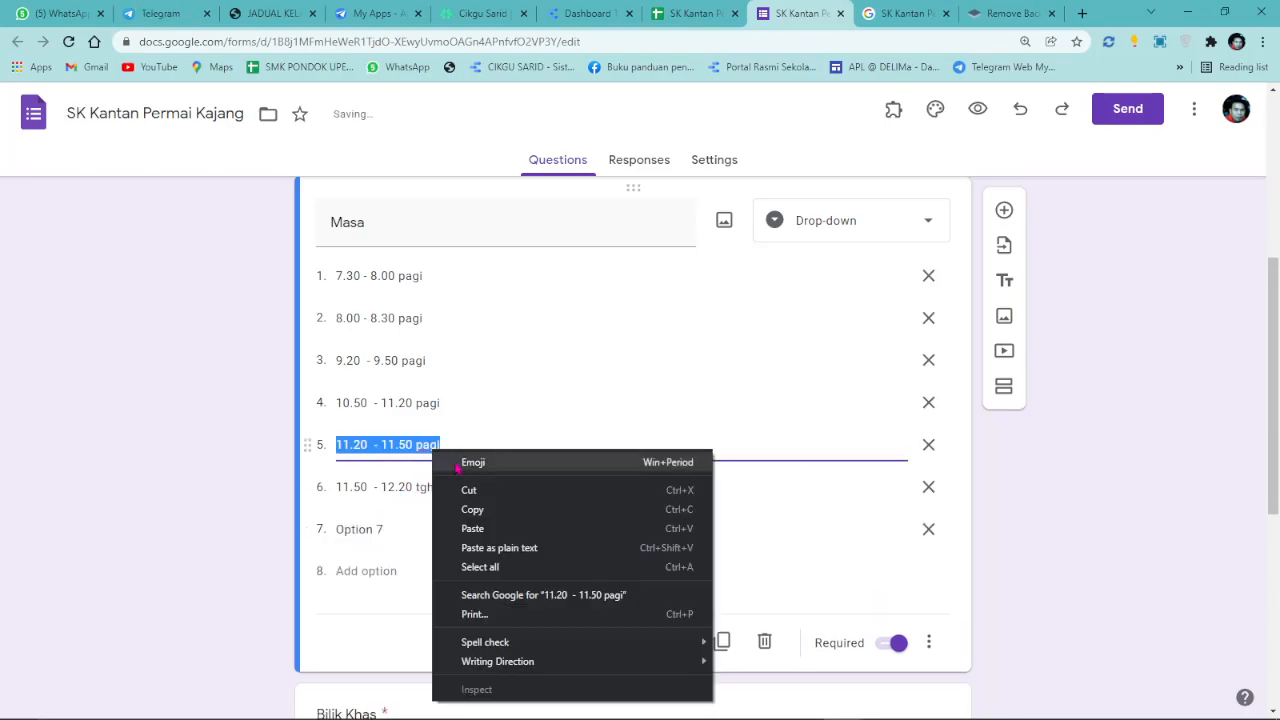
left_click(470, 509)
triple_click(391, 532)
right_click(391, 534)
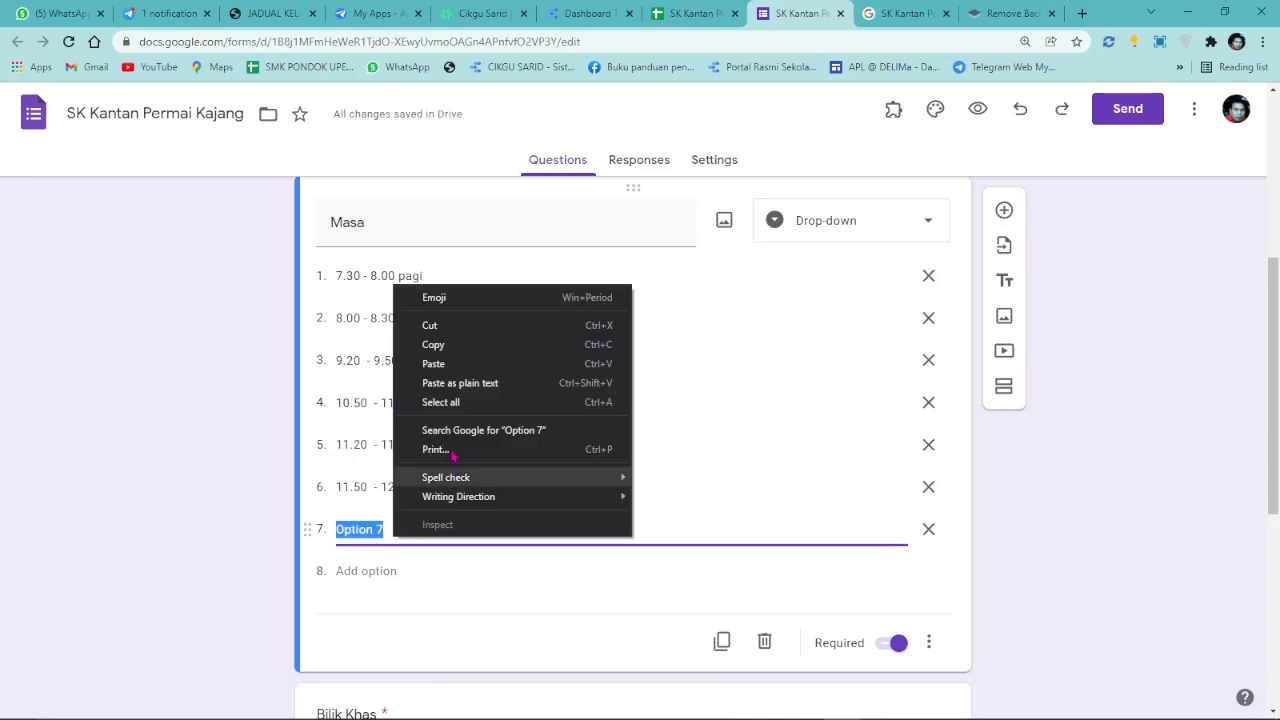
left_click(434, 364)
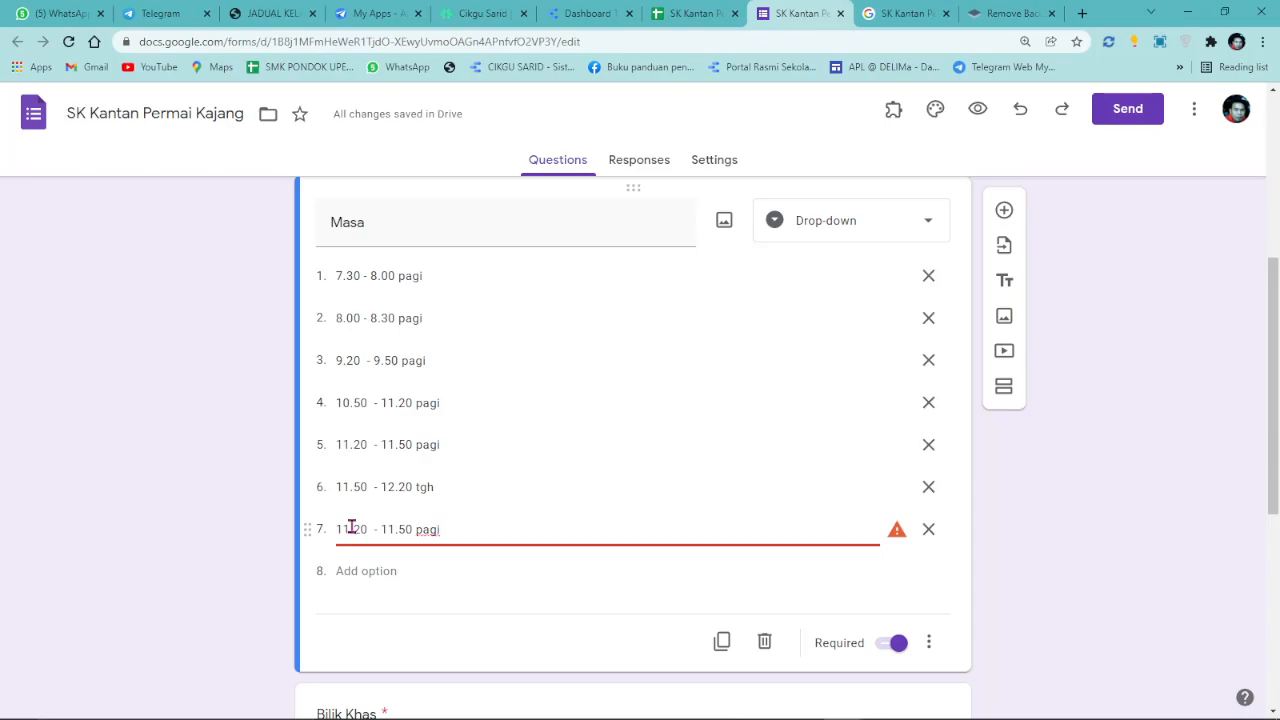
left_click_drag(350, 530, 344, 530)
type("2")
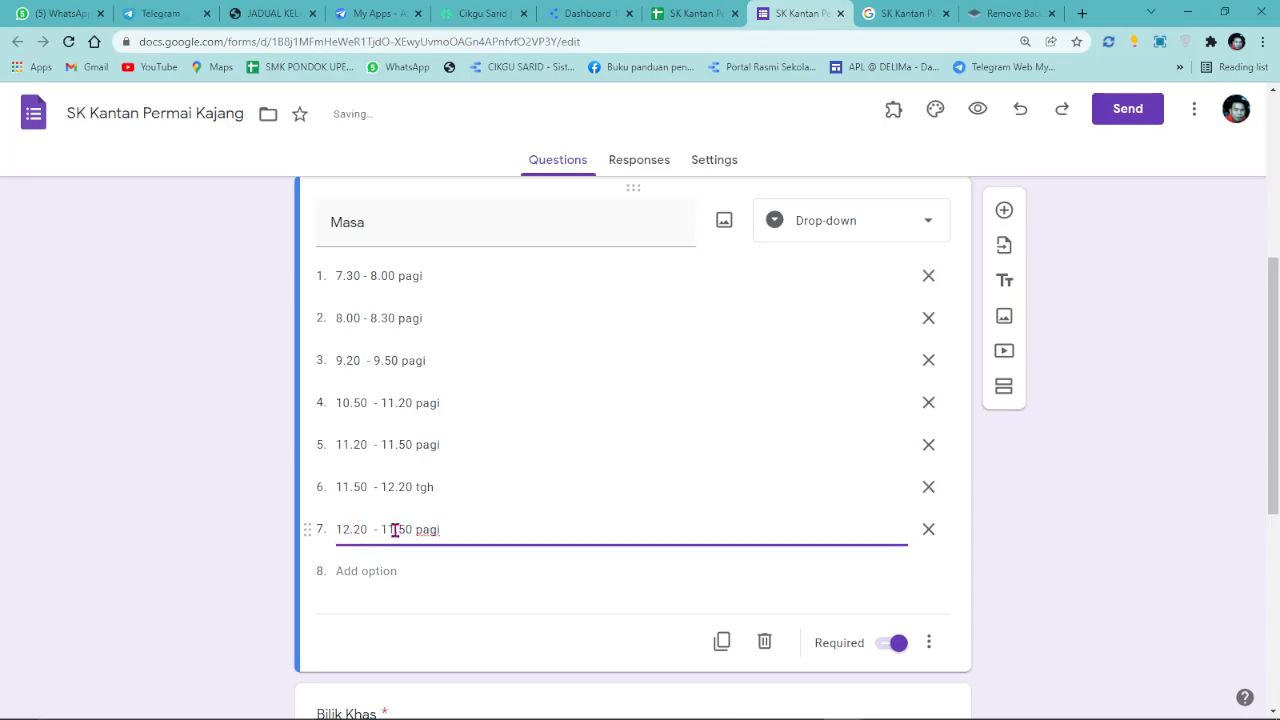
key("BackSpace")
type("2")
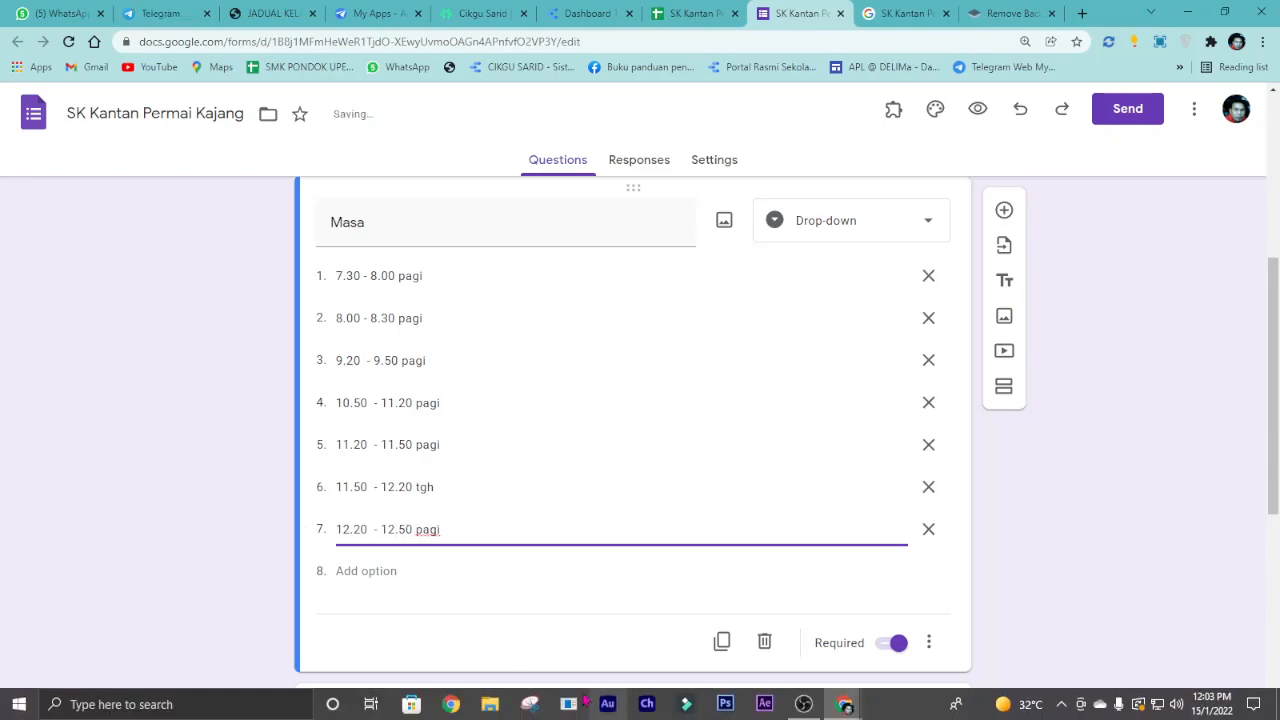
left_click_drag(417, 529, 466, 530)
type("tgh")
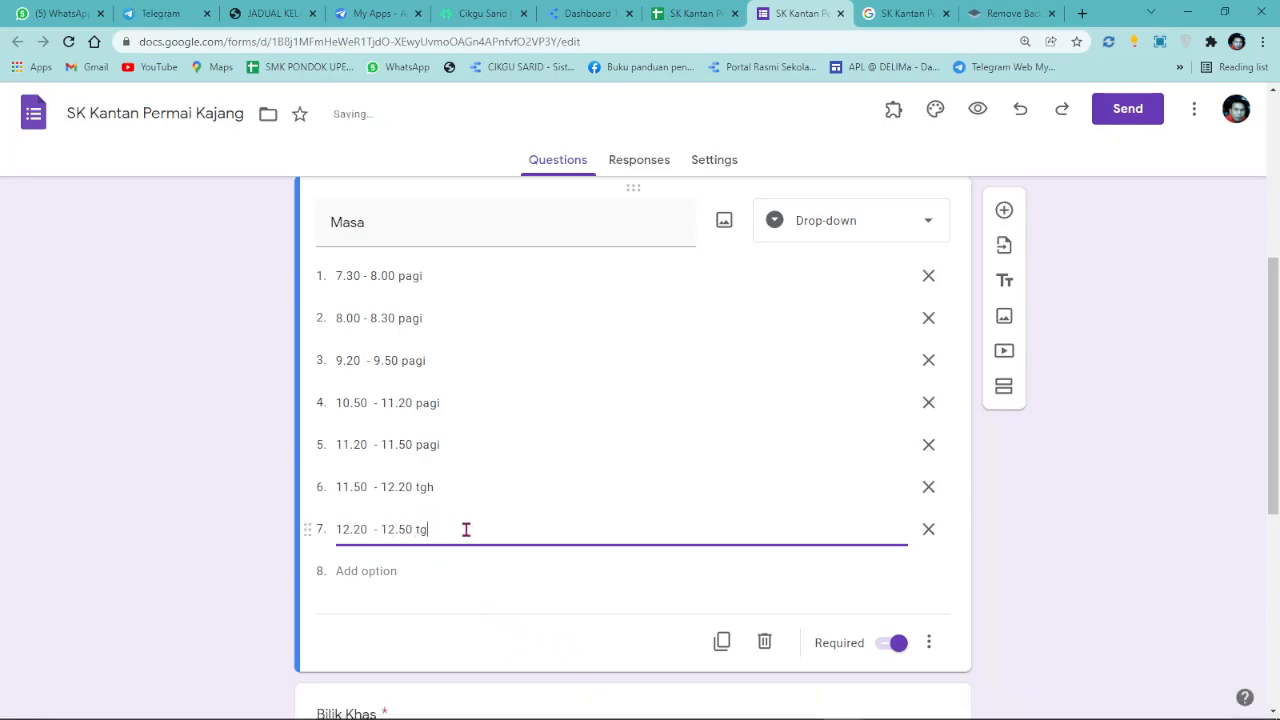
Add an eighth Masa option reading 12.50 - 1.20 ptg.
left_click(378, 571)
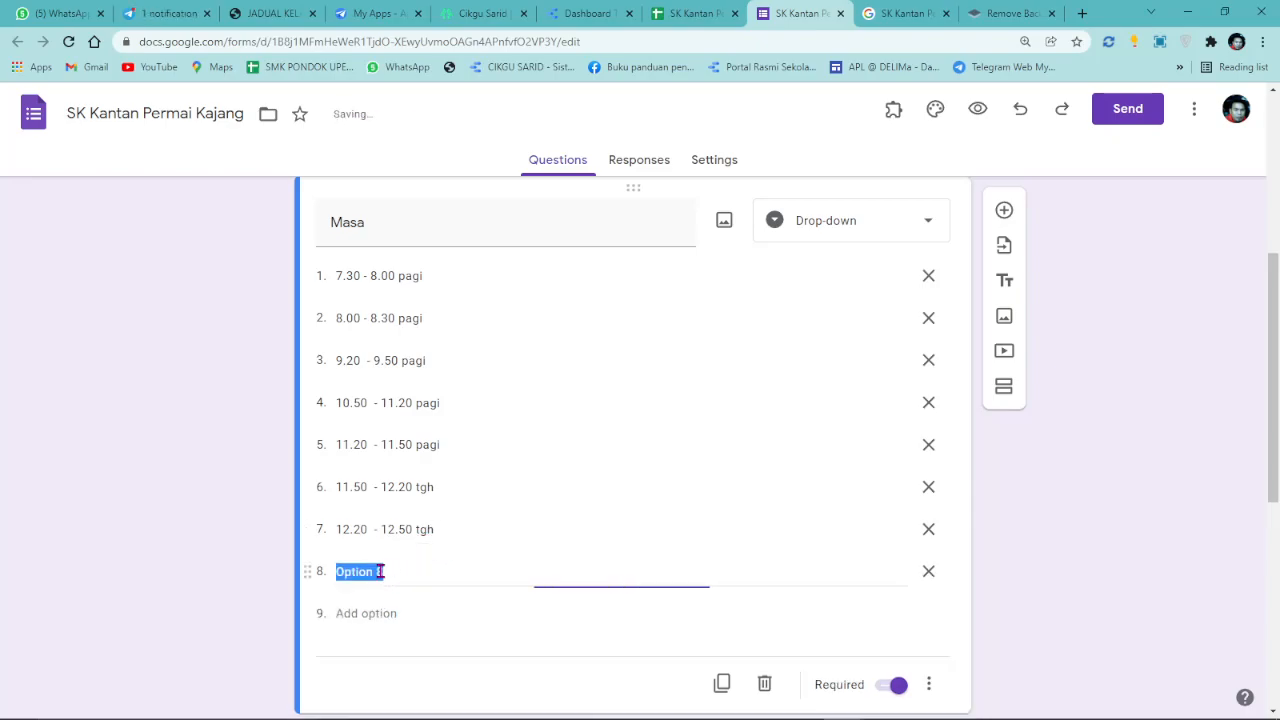
triple_click(420, 529)
right_click(420, 531)
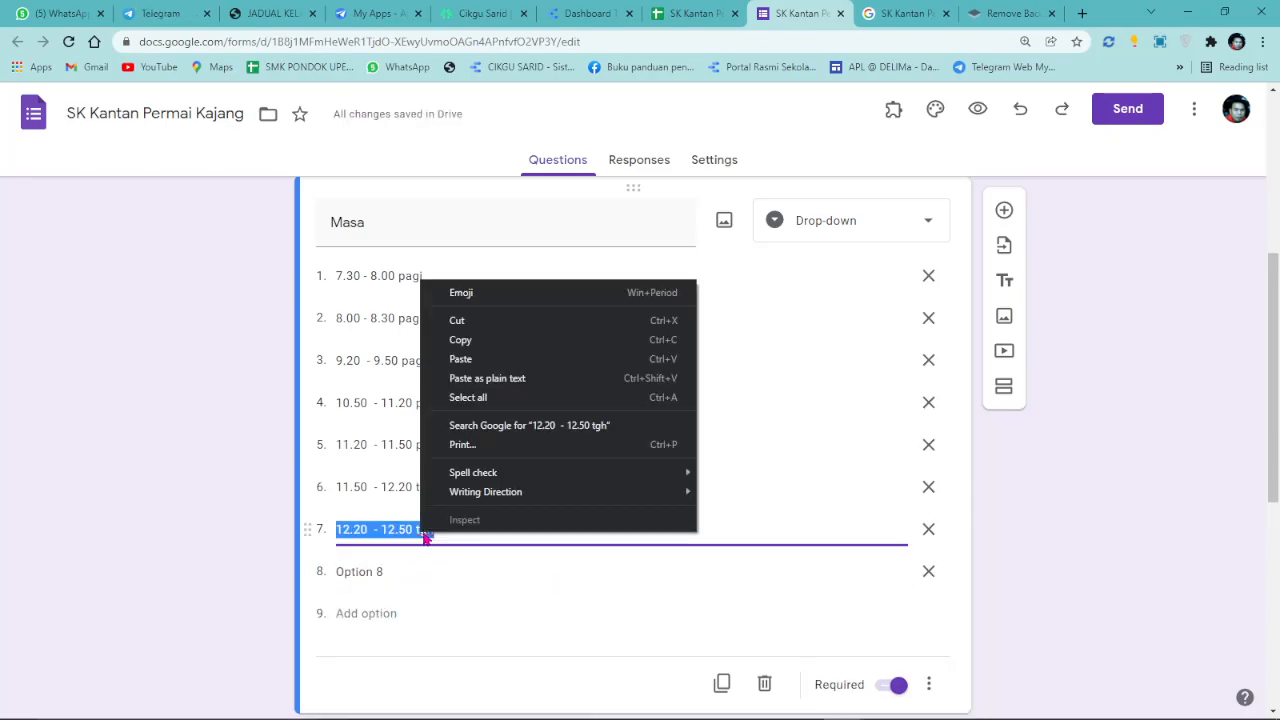
triple_click(405, 487)
right_click(405, 487)
left_click(457, 286)
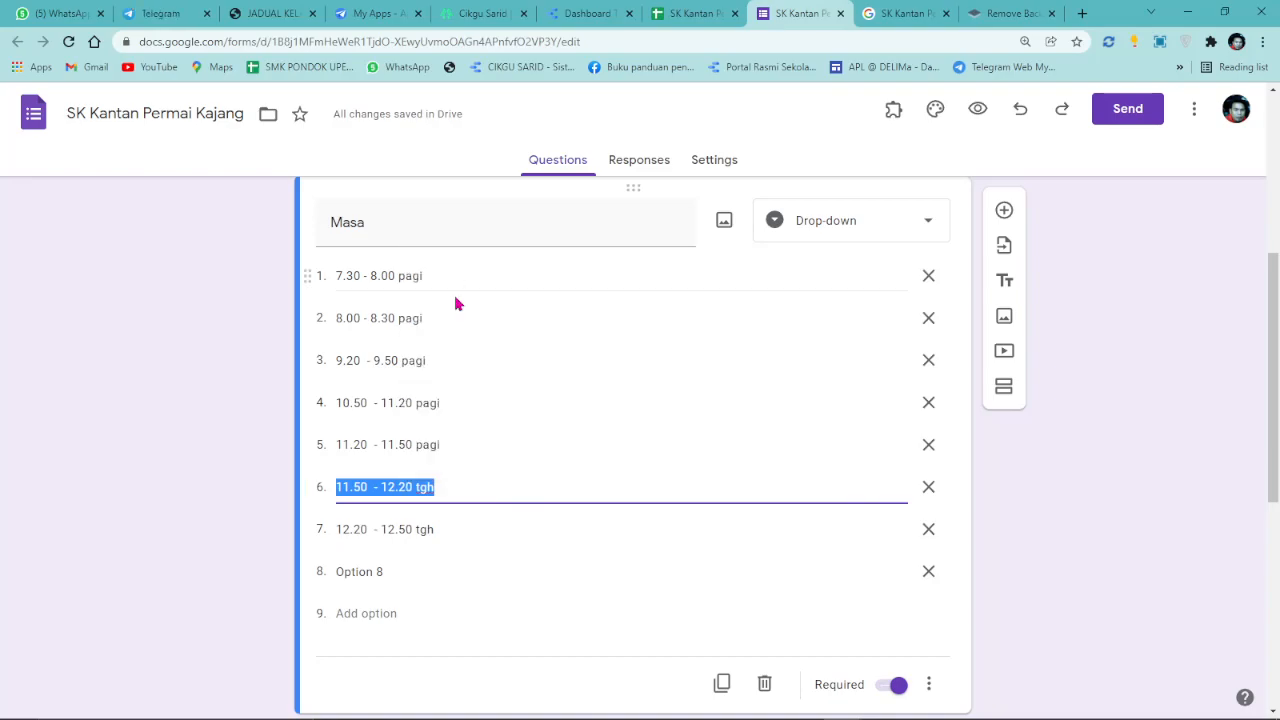
right_click(369, 574)
left_click(431, 412)
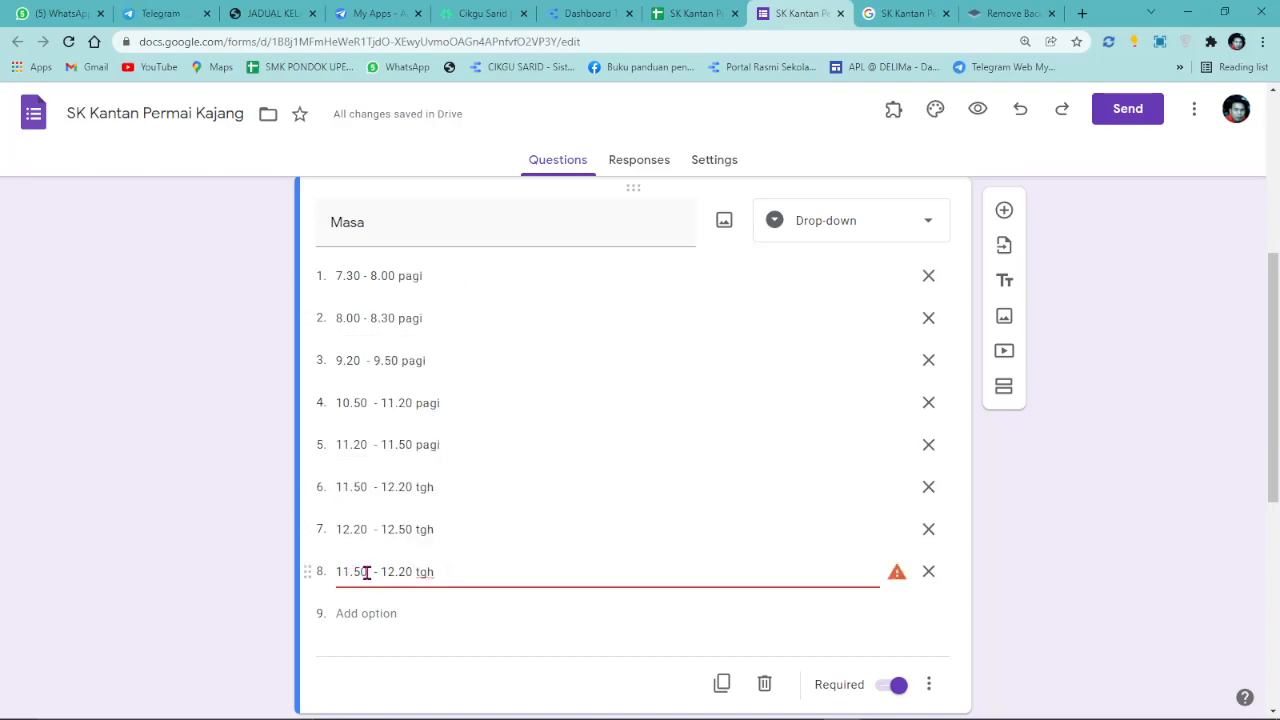
key("BackSpace")
type("2")
left_click_drag(396, 571, 381, 571)
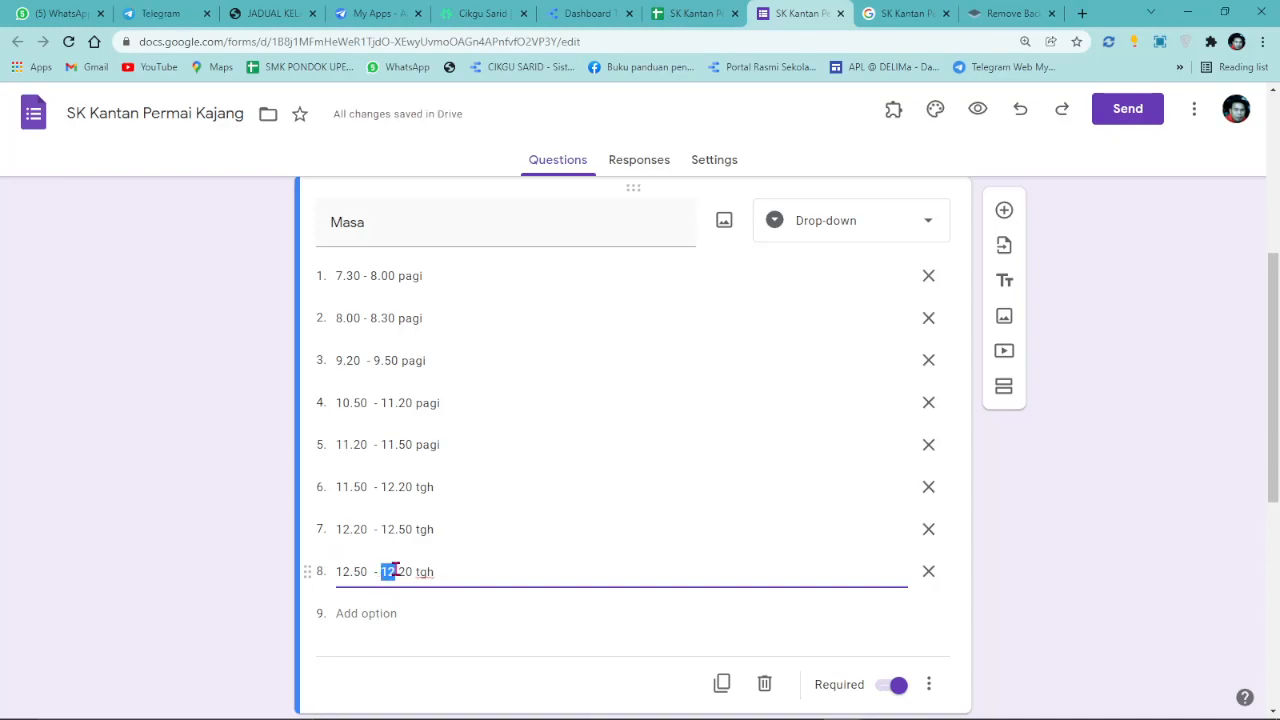
type("1")
left_click_drag(409, 571, 477, 569)
Add a placeholder ninth Masa option, then go to File Explorer.
left_click(372, 613)
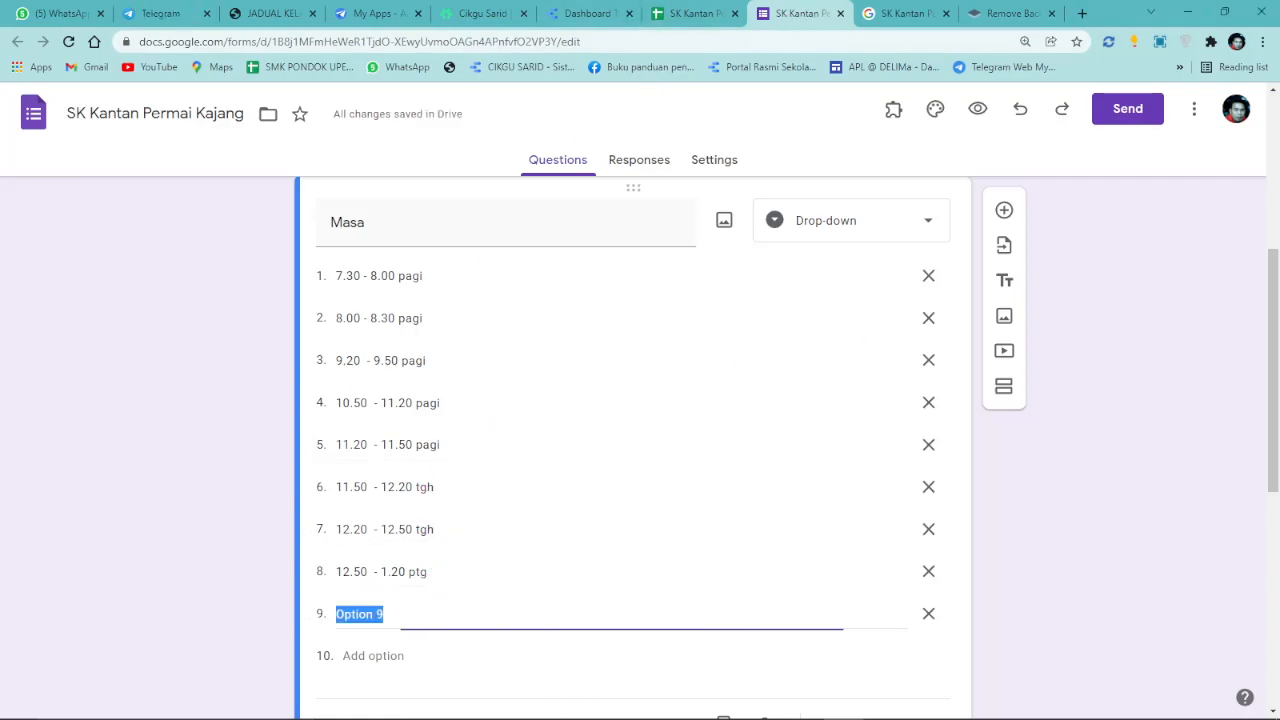
mouse_move(844, 708)
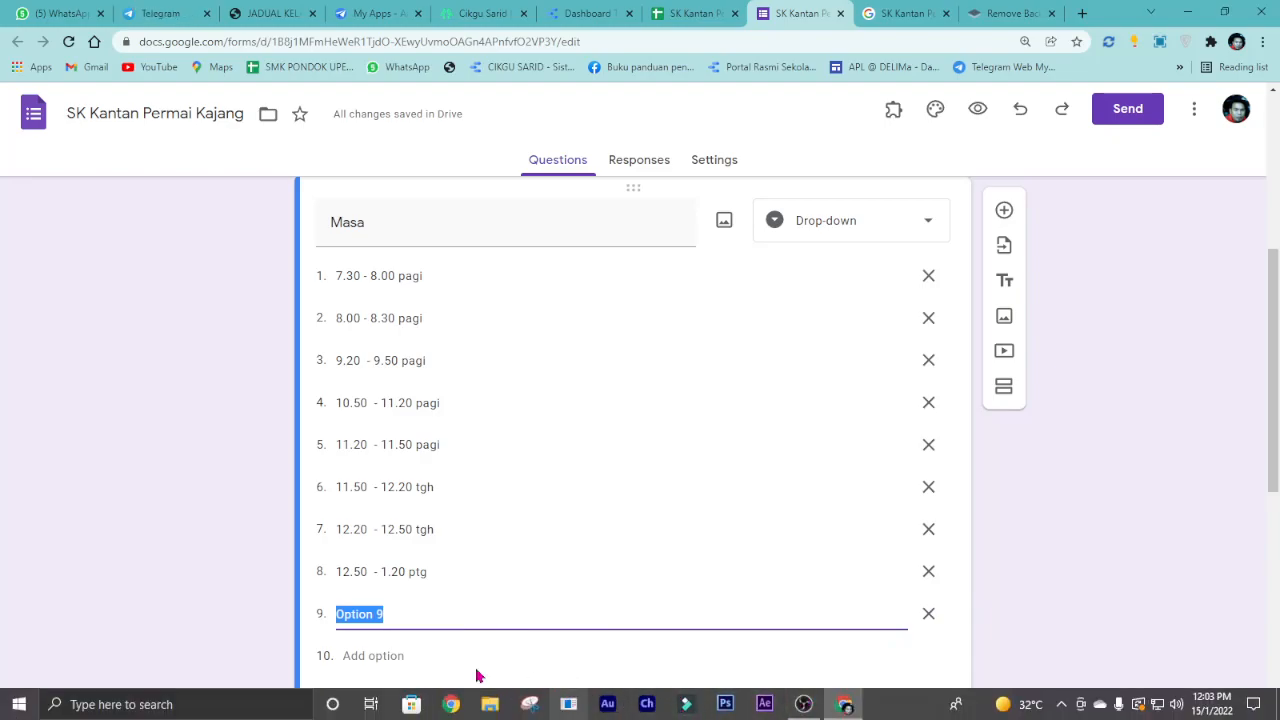
left_click(489, 704)
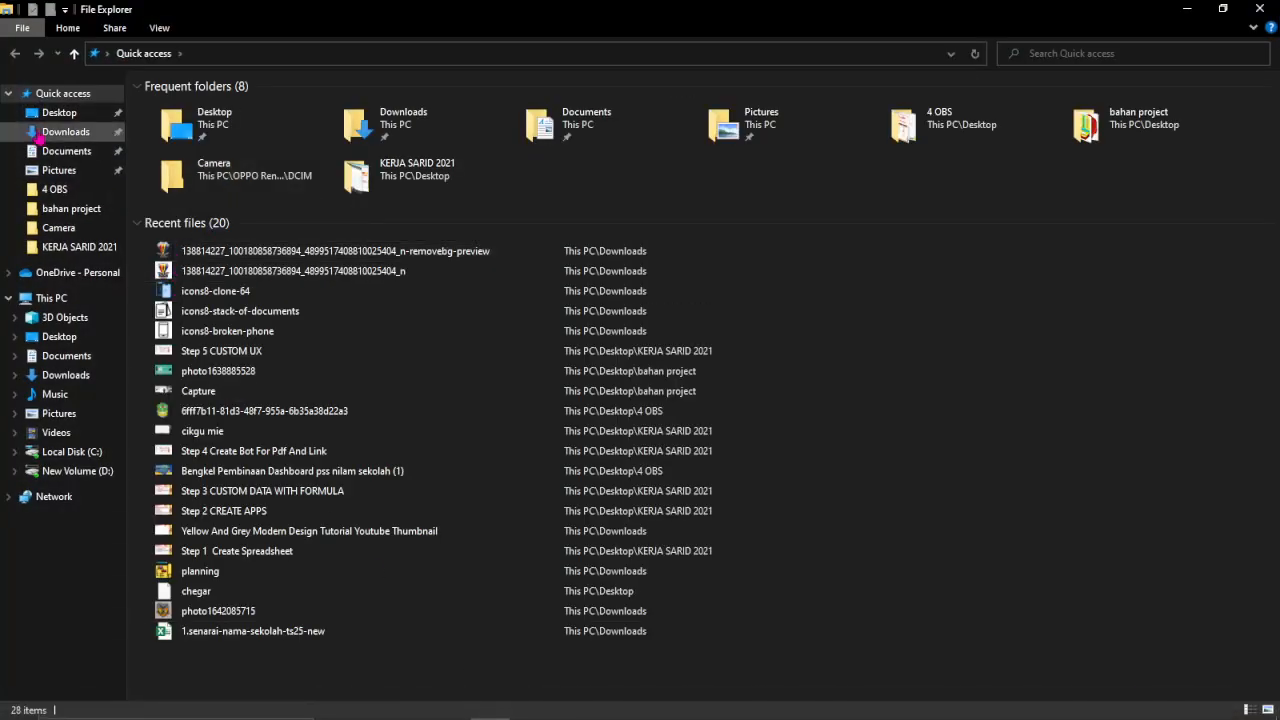
left_click(66, 132)
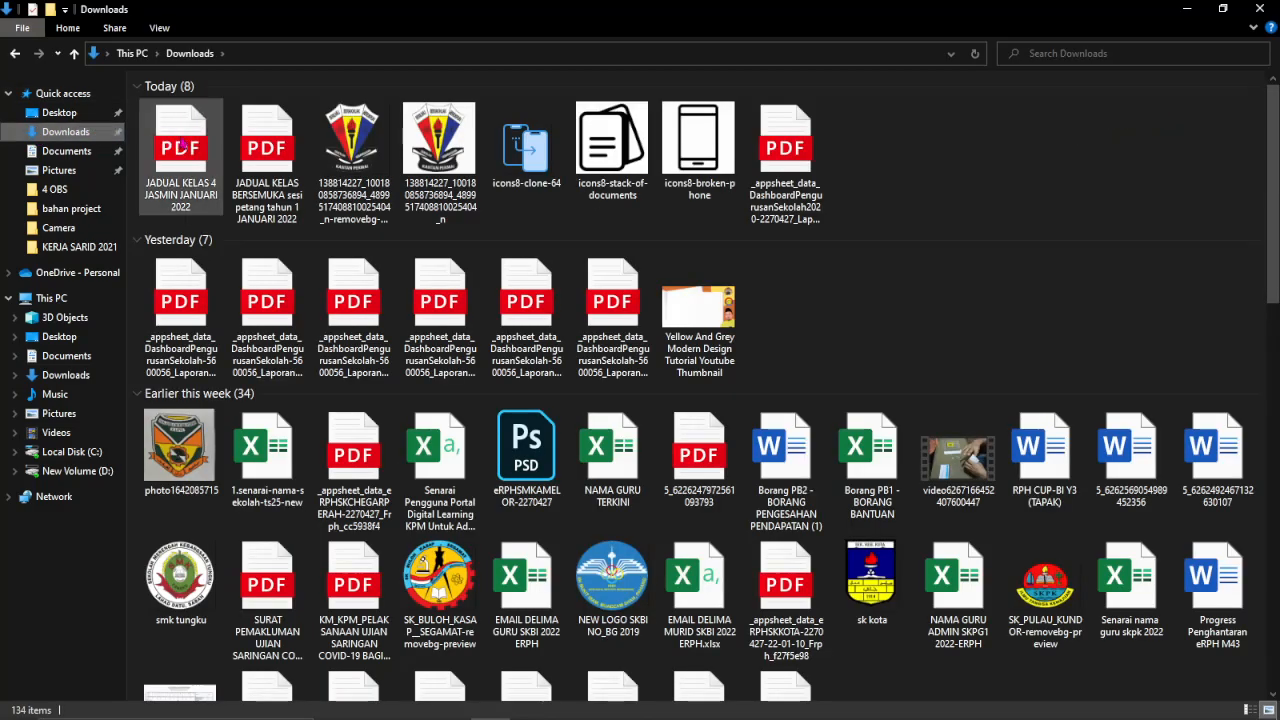
left_click(262, 146)
double_click(262, 146)
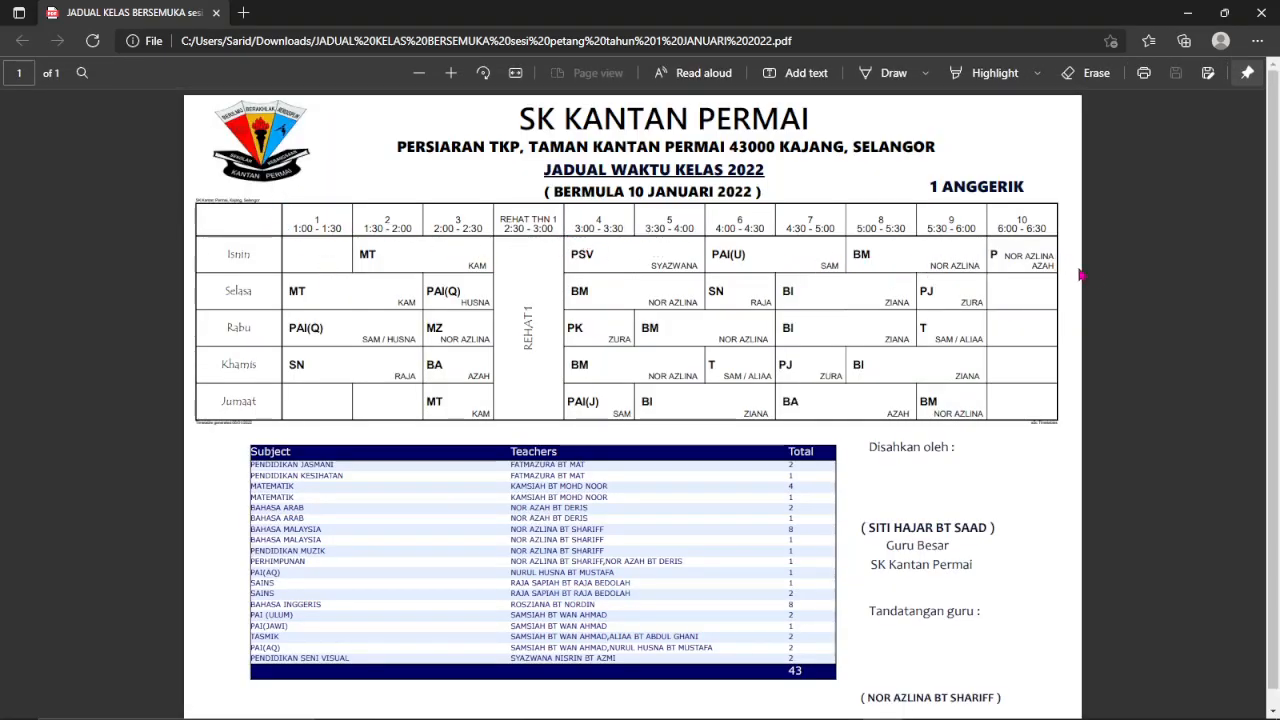
left_click_drag(629, 17, 1279, 75)
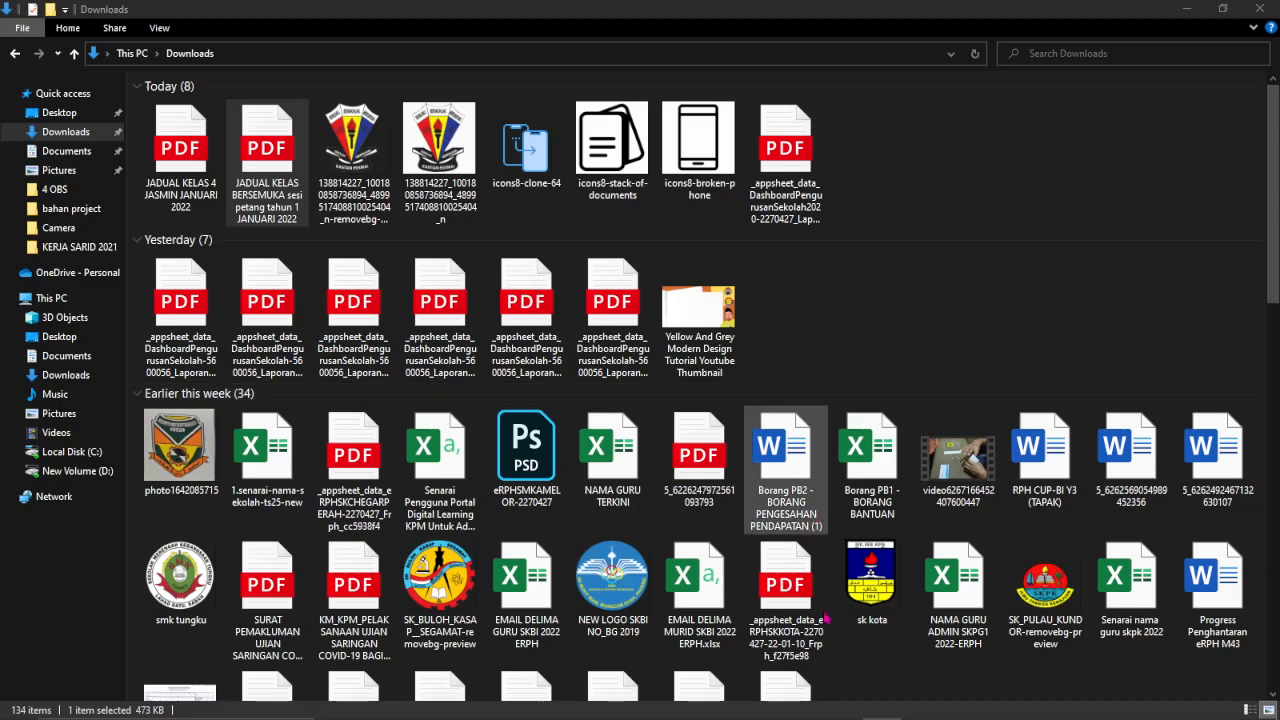
left_click(840, 704)
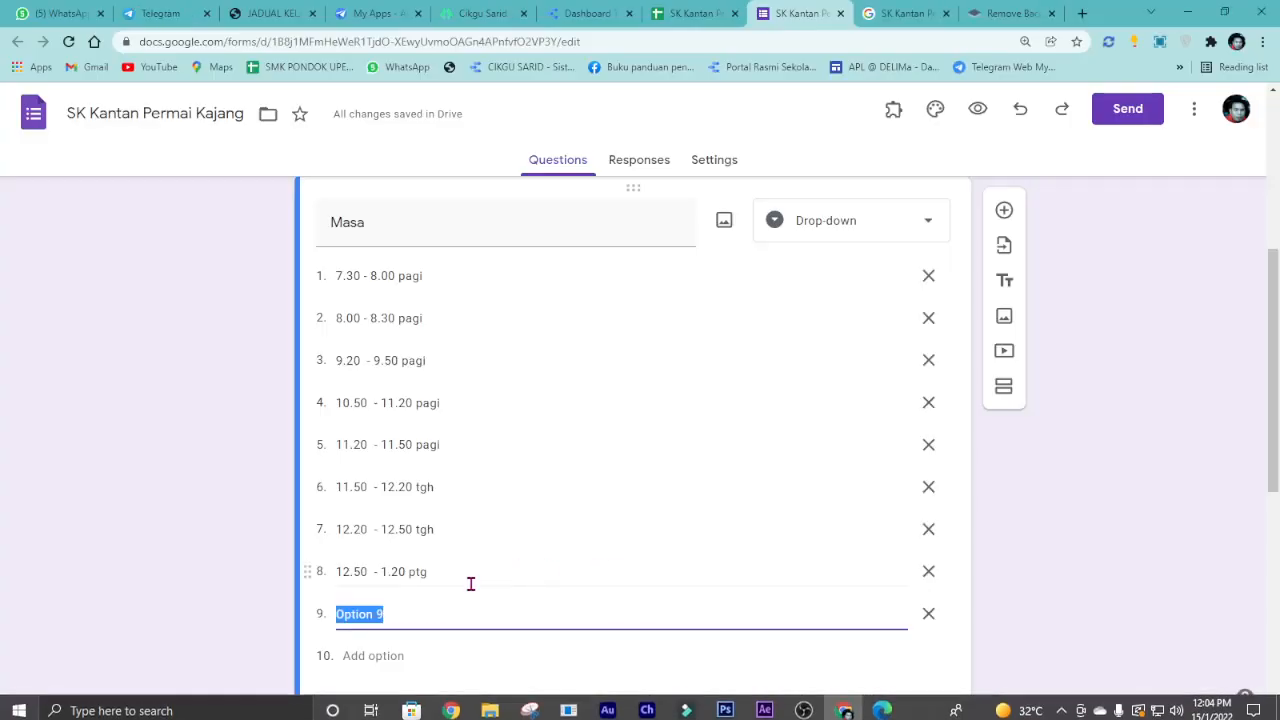
Enter 1.00 - 1.30 ptg as option 9, then add option 10 as 1.30 - 2.30 ptg.
type("1")
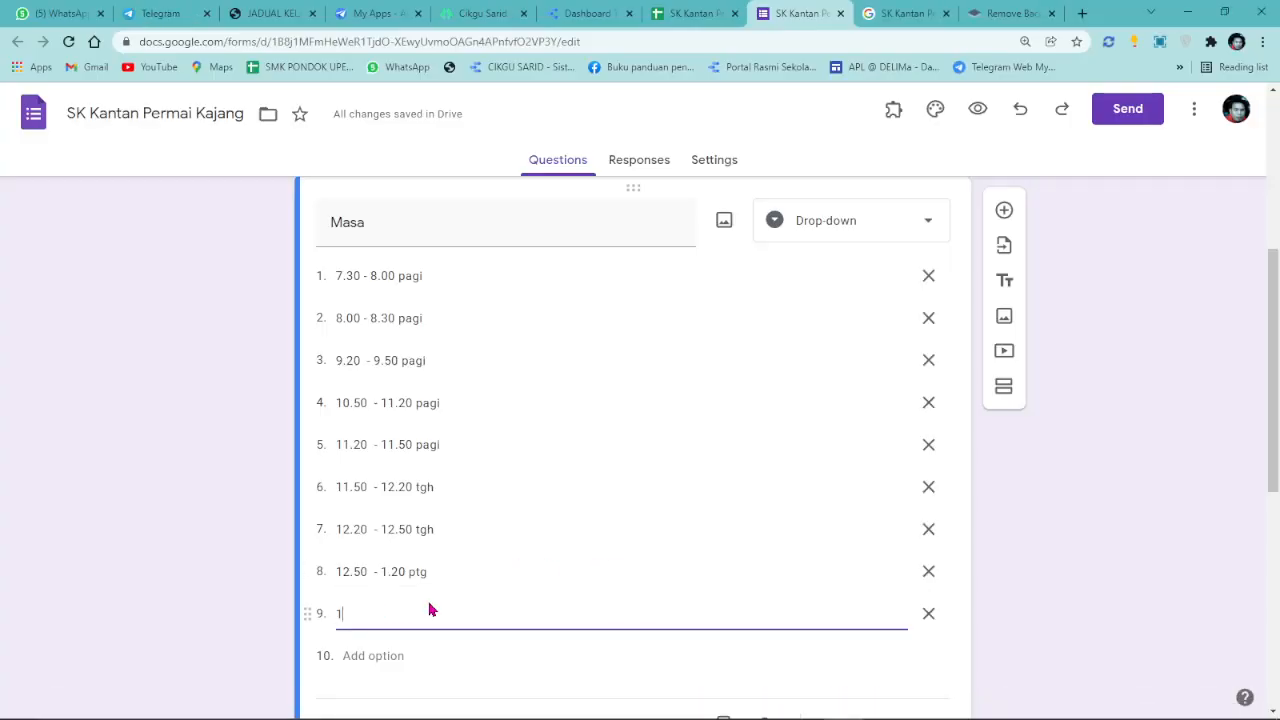
type(".00 - 1.30 pt")
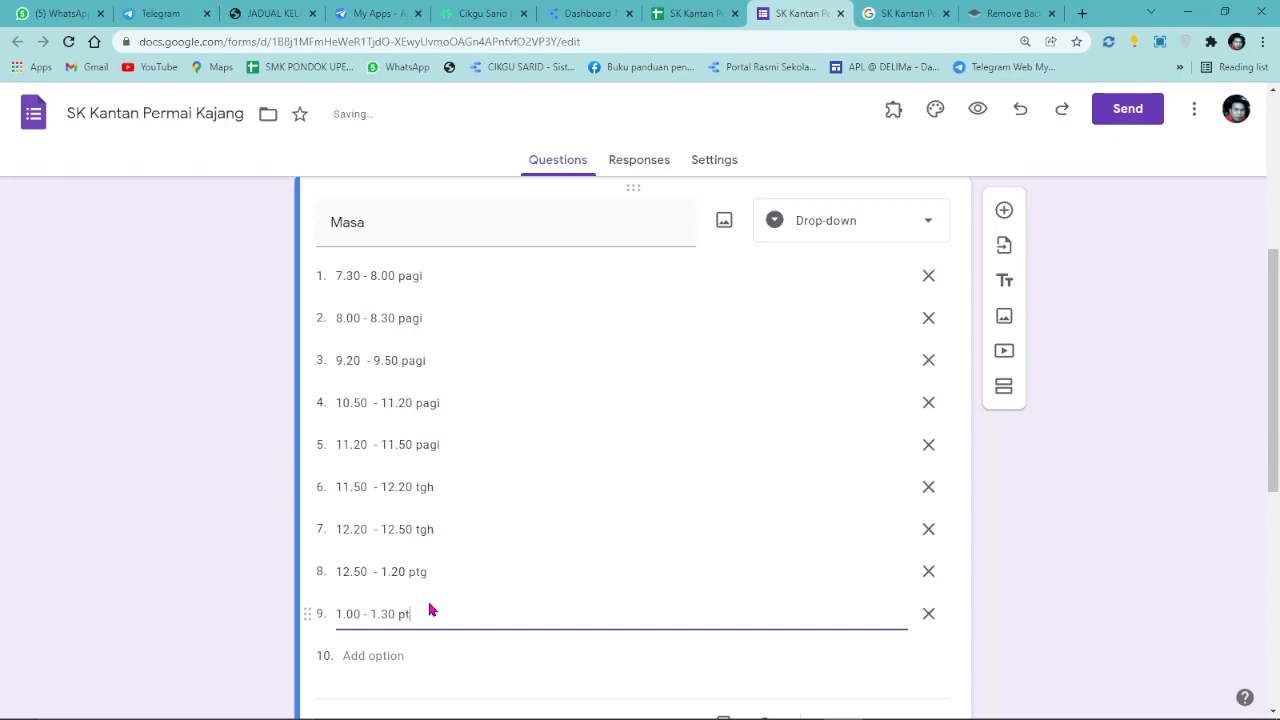
triple_click(418, 612)
right_click(420, 612)
left_click(460, 420)
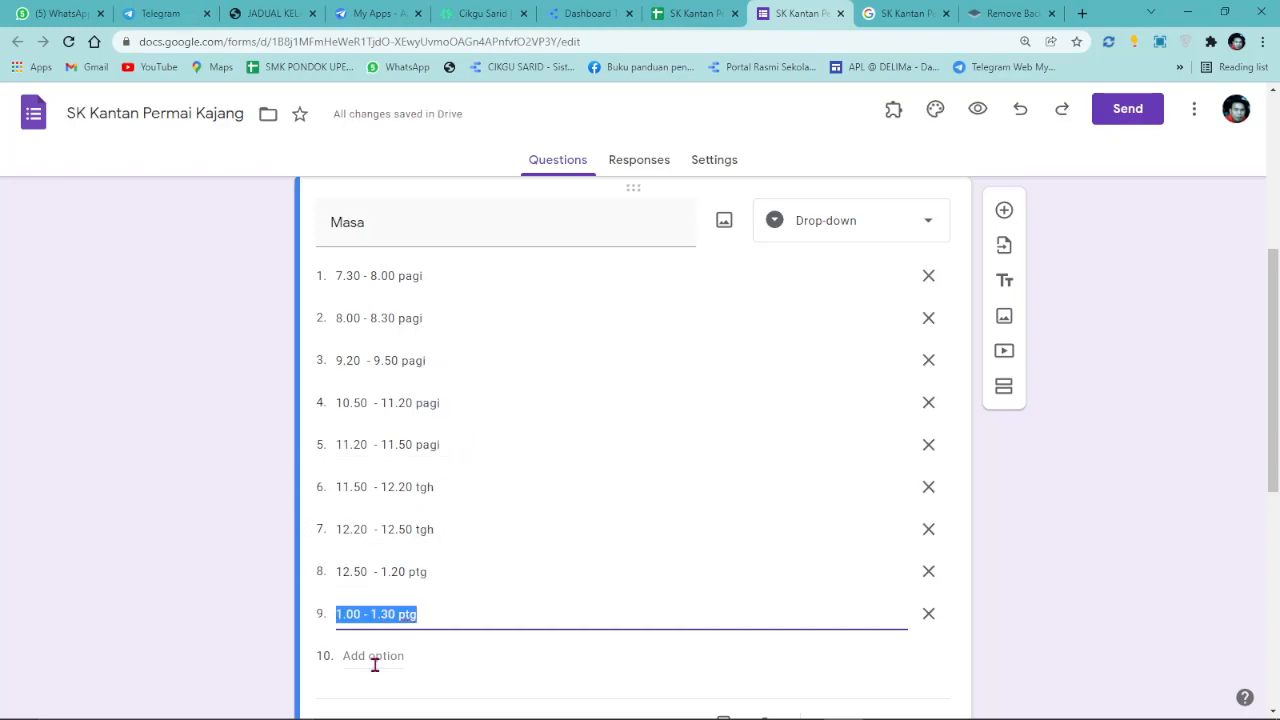
left_click(372, 657)
right_click(378, 660)
left_click(416, 492)
scroll(400, 470, "down", 2)
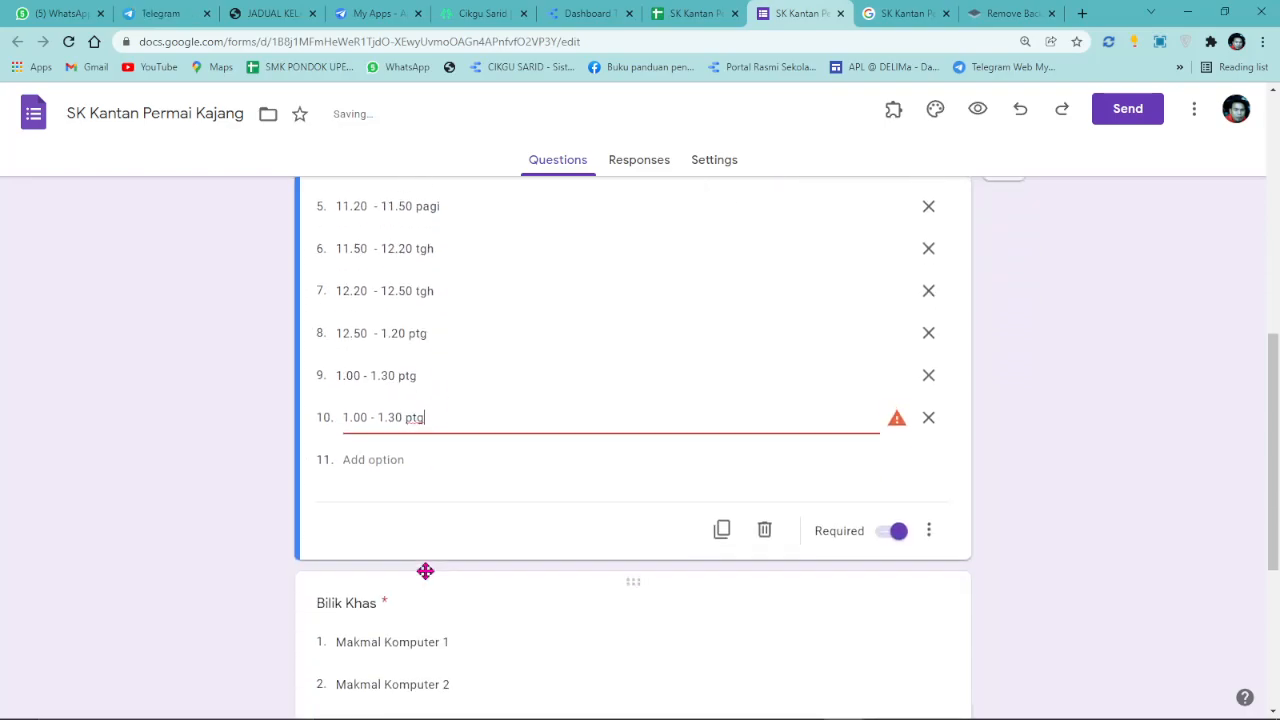
left_click_drag(345, 417, 356, 413)
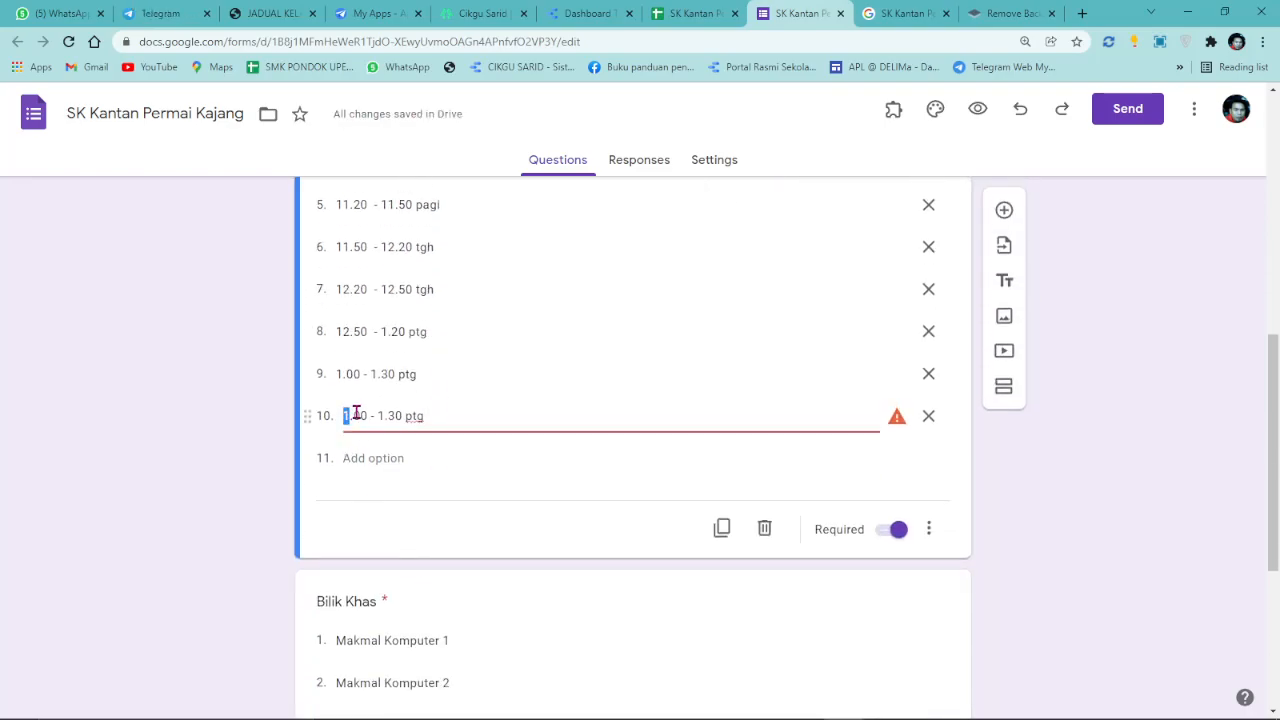
key("Delete")
type("3")
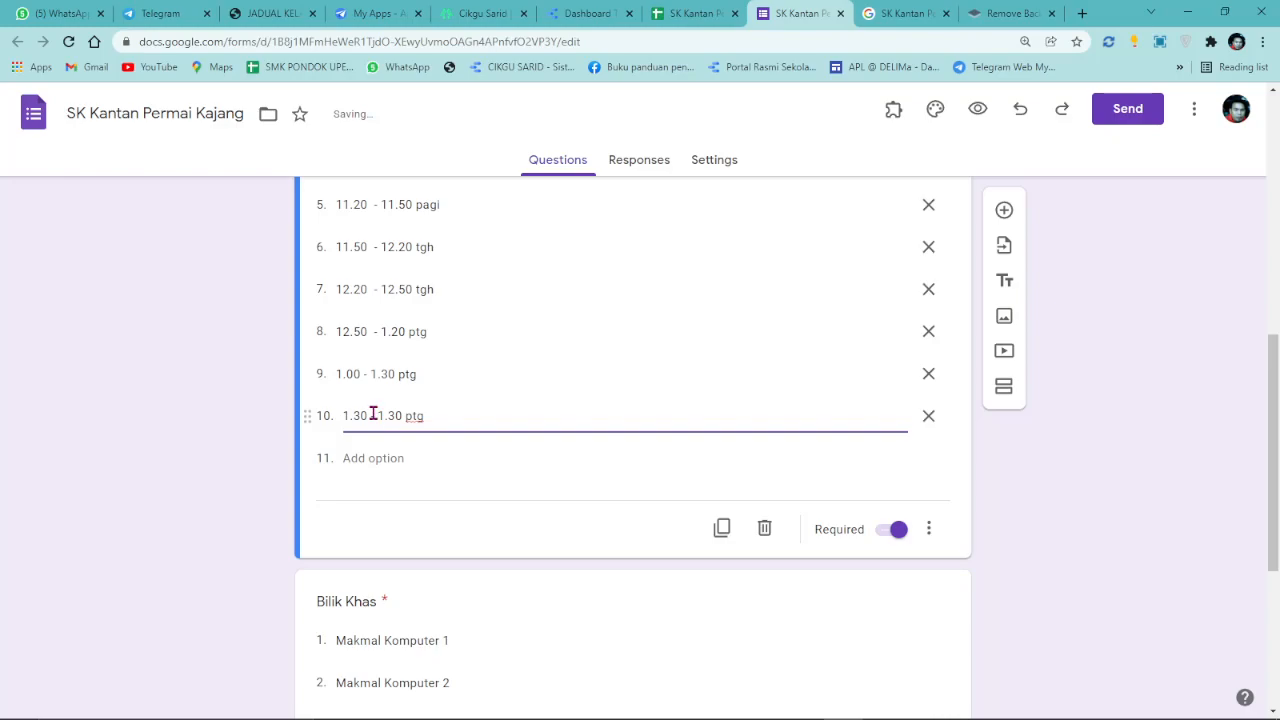
left_click_drag(378, 415, 387, 415)
type("2")
Add option 11 as the 2.00 - 2.30 ptg slot.
triple_click(429, 380)
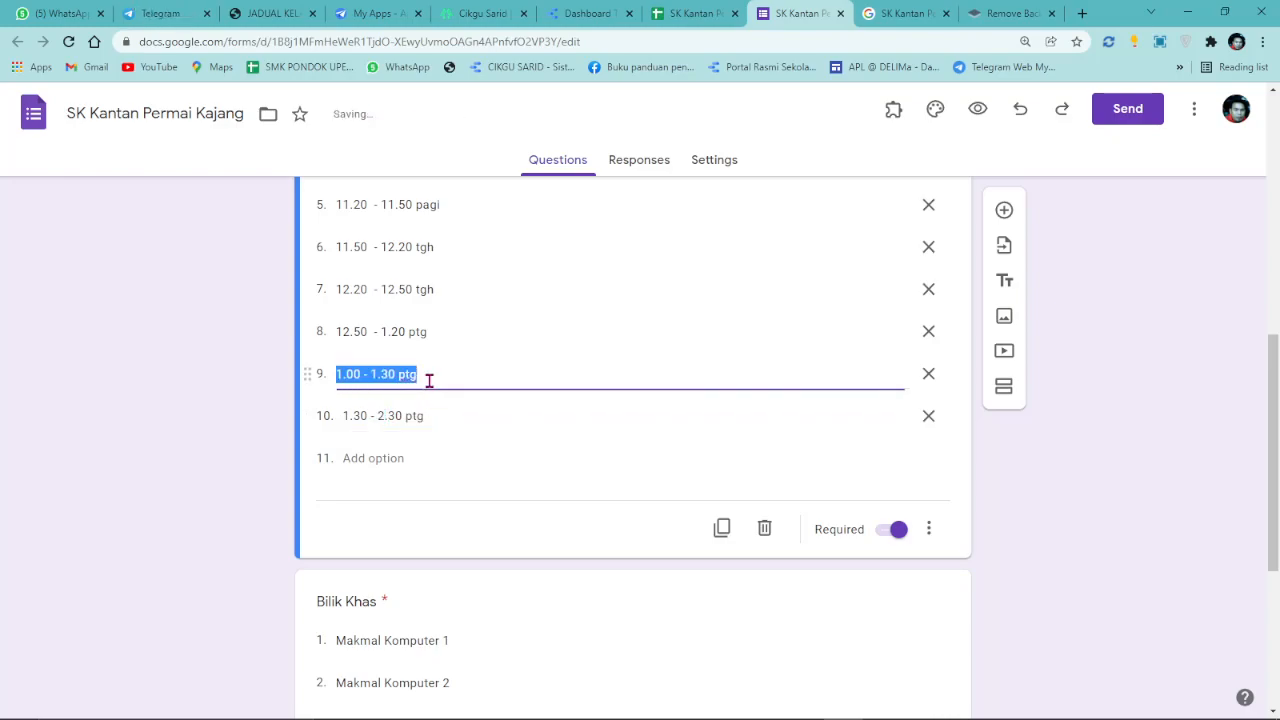
right_click(429, 380)
left_click(462, 443)
left_click(357, 461)
right_click(345, 462)
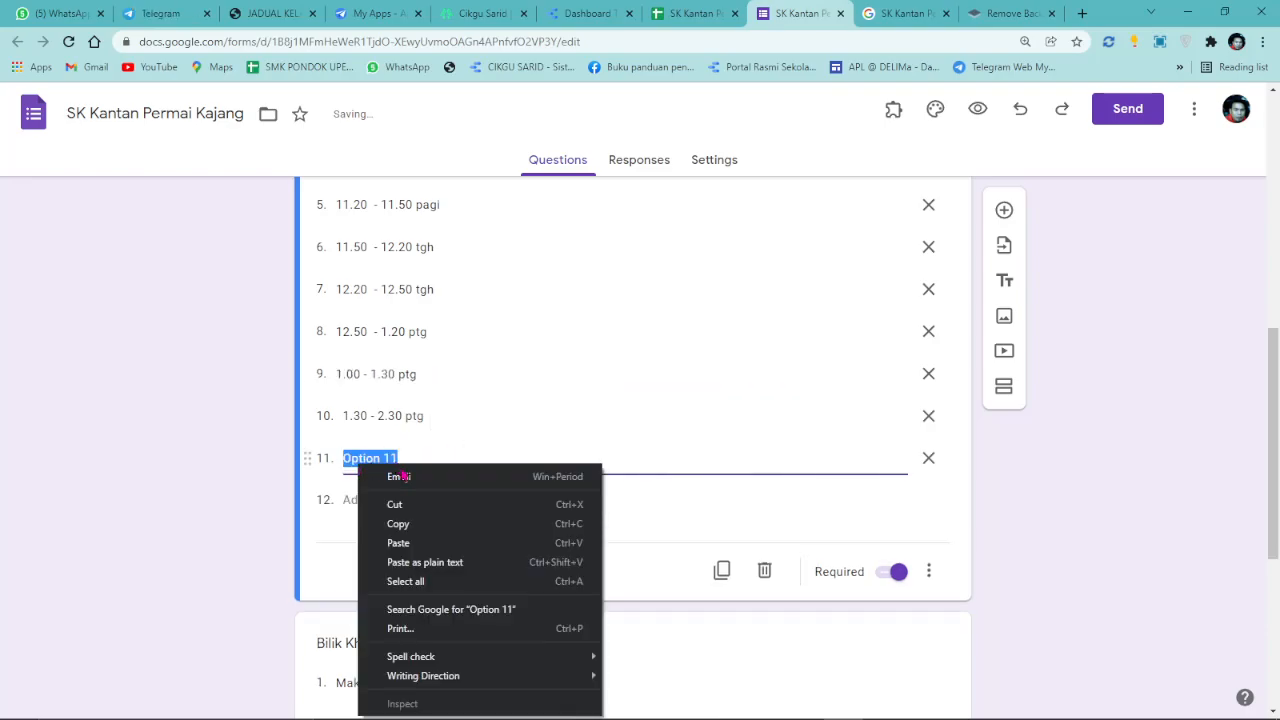
left_click(405, 538)
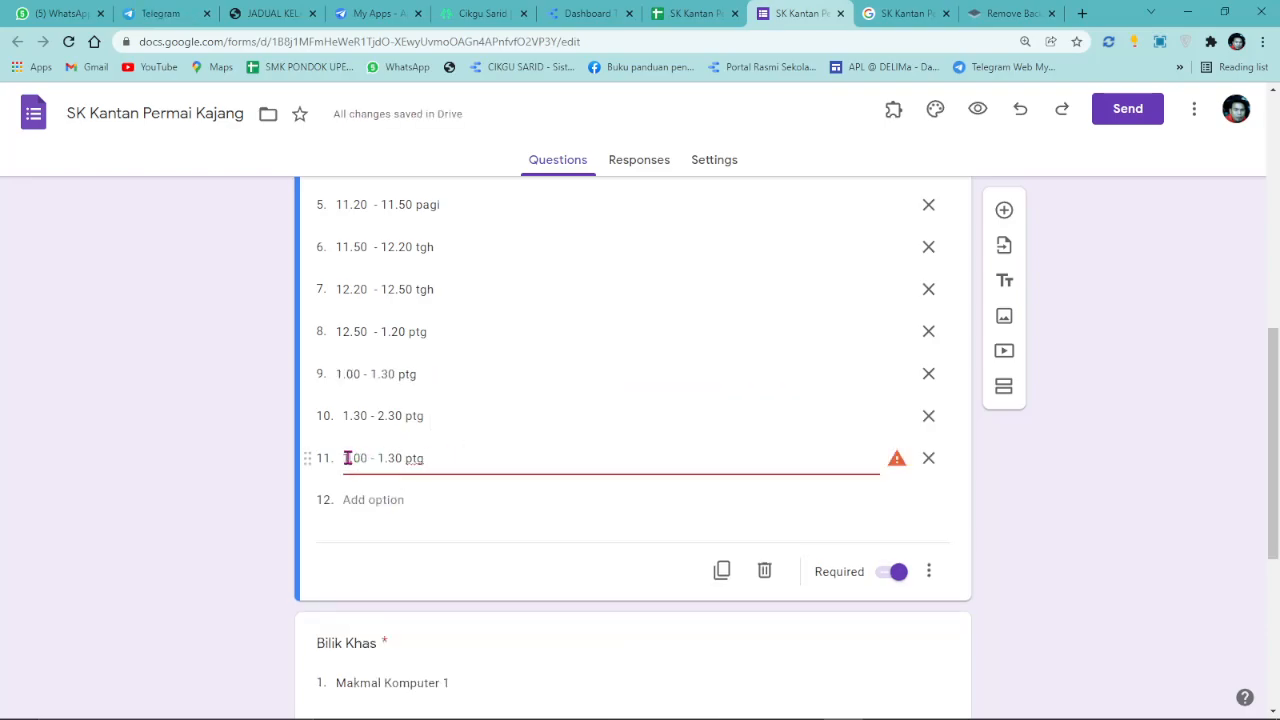
type("2")
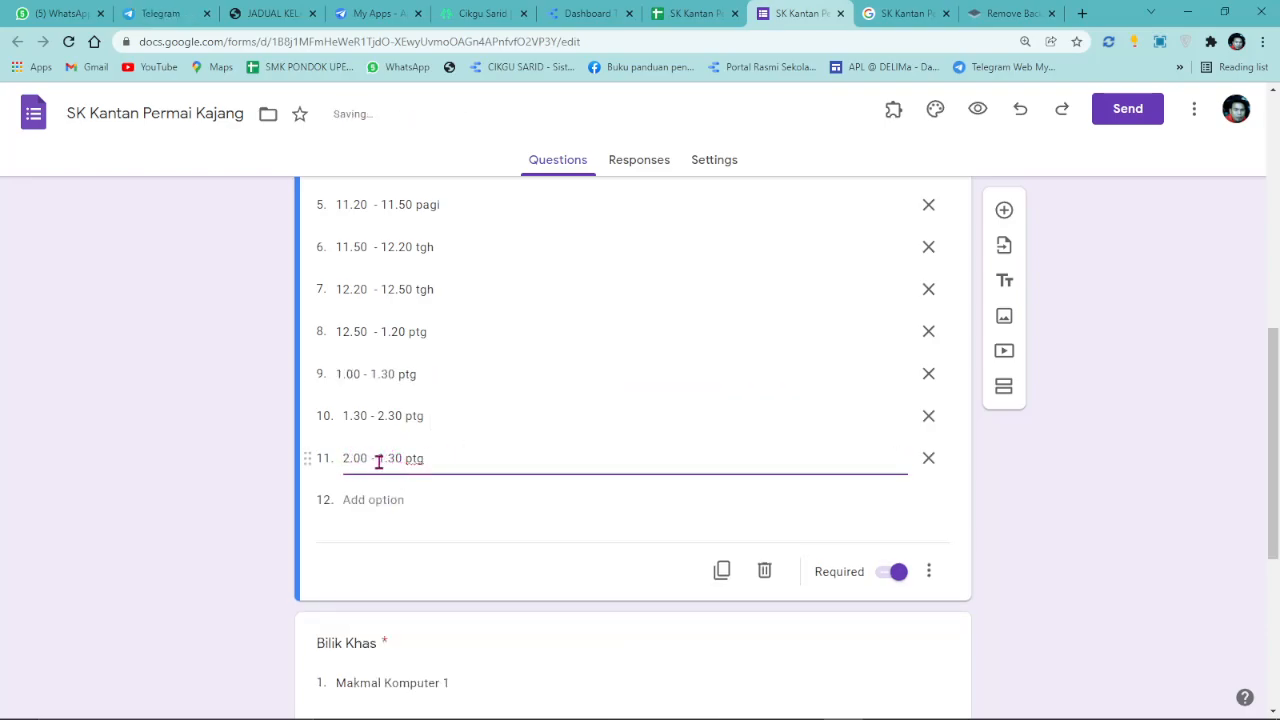
left_click_drag(376, 459, 383, 459)
type("2")
Add option 12 as the 2.30 - 3.30 ptg slot.
left_click_drag(343, 416, 428, 405)
right_click(428, 416)
left_click(486, 474)
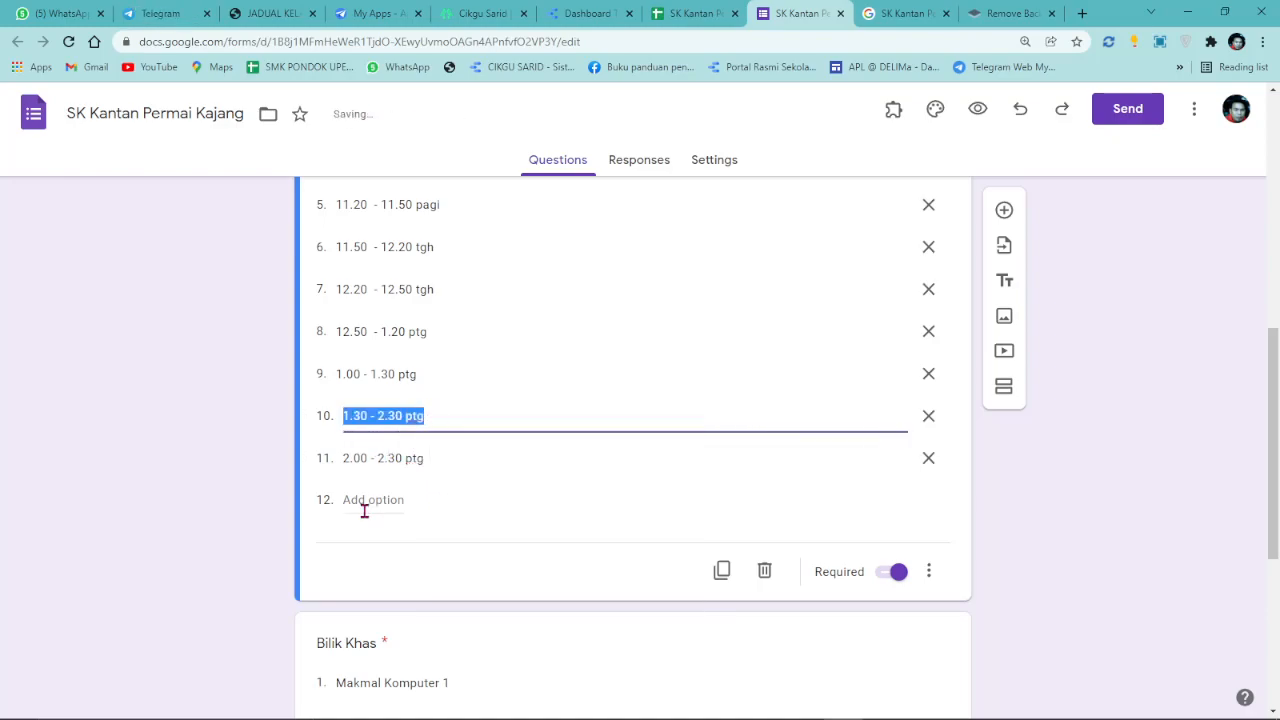
left_click(365, 502)
right_click(365, 512)
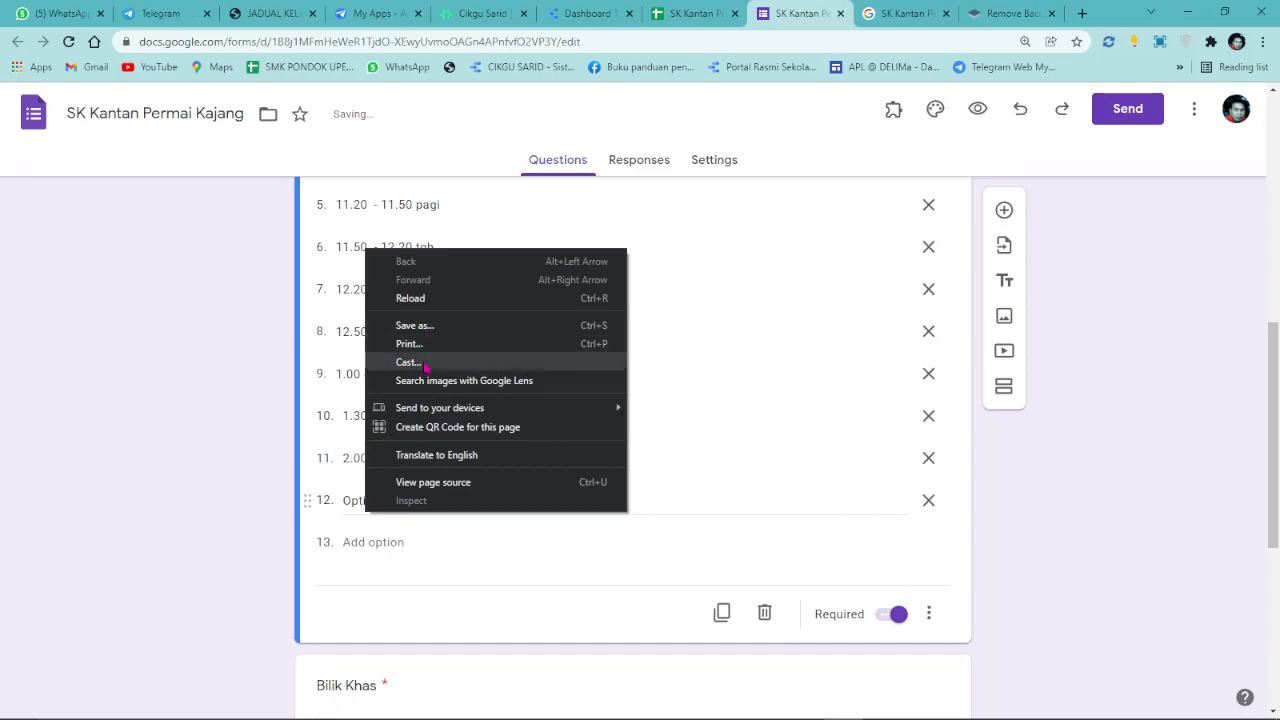
left_click(357, 507)
right_click(357, 507)
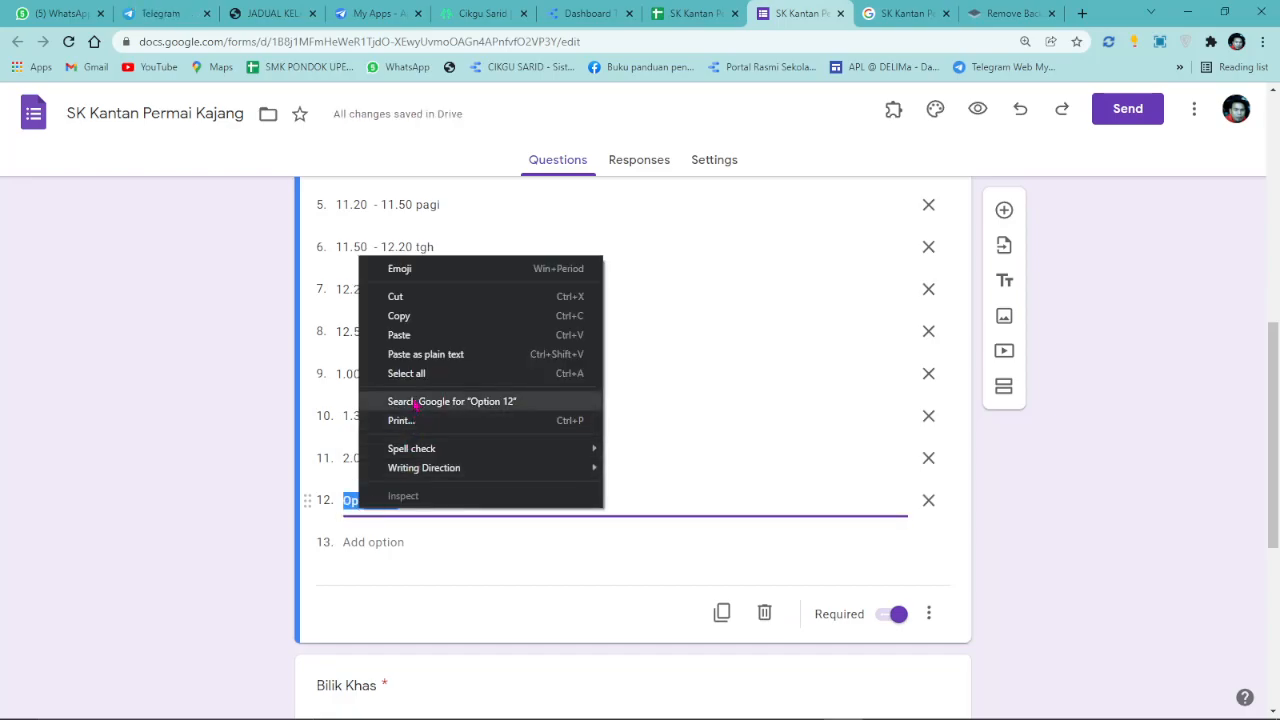
left_click(414, 334)
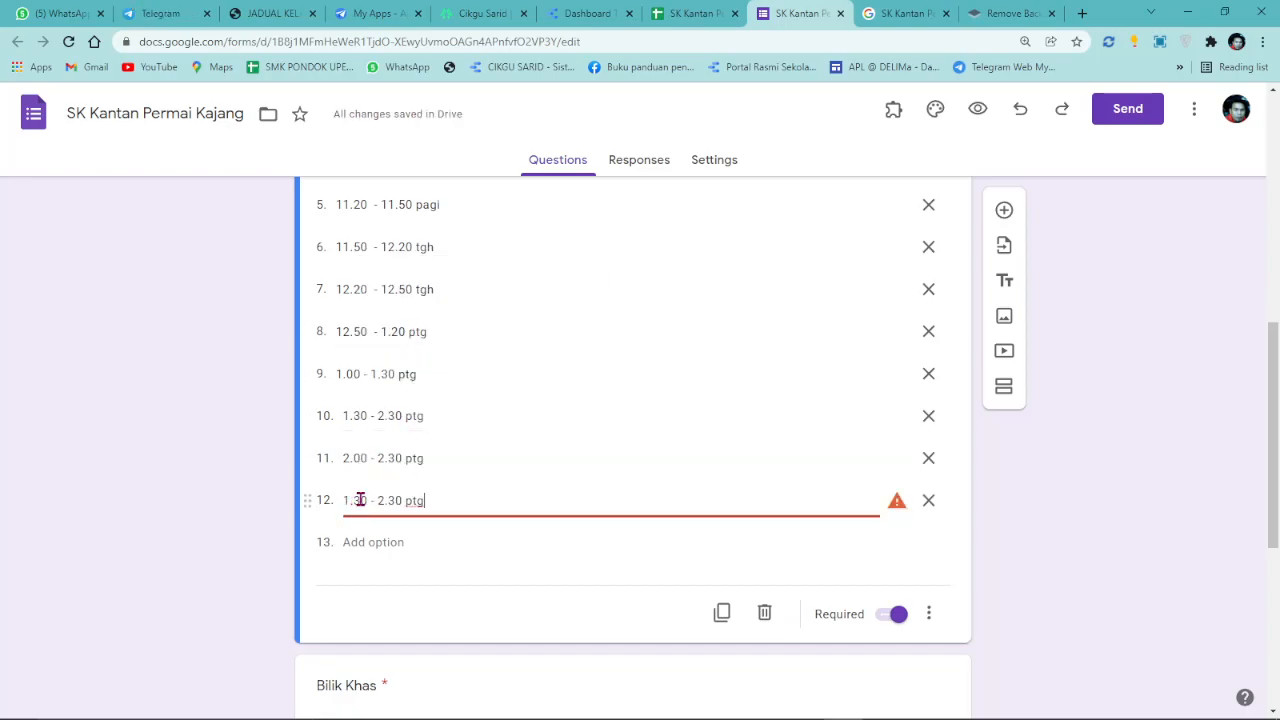
type("2")
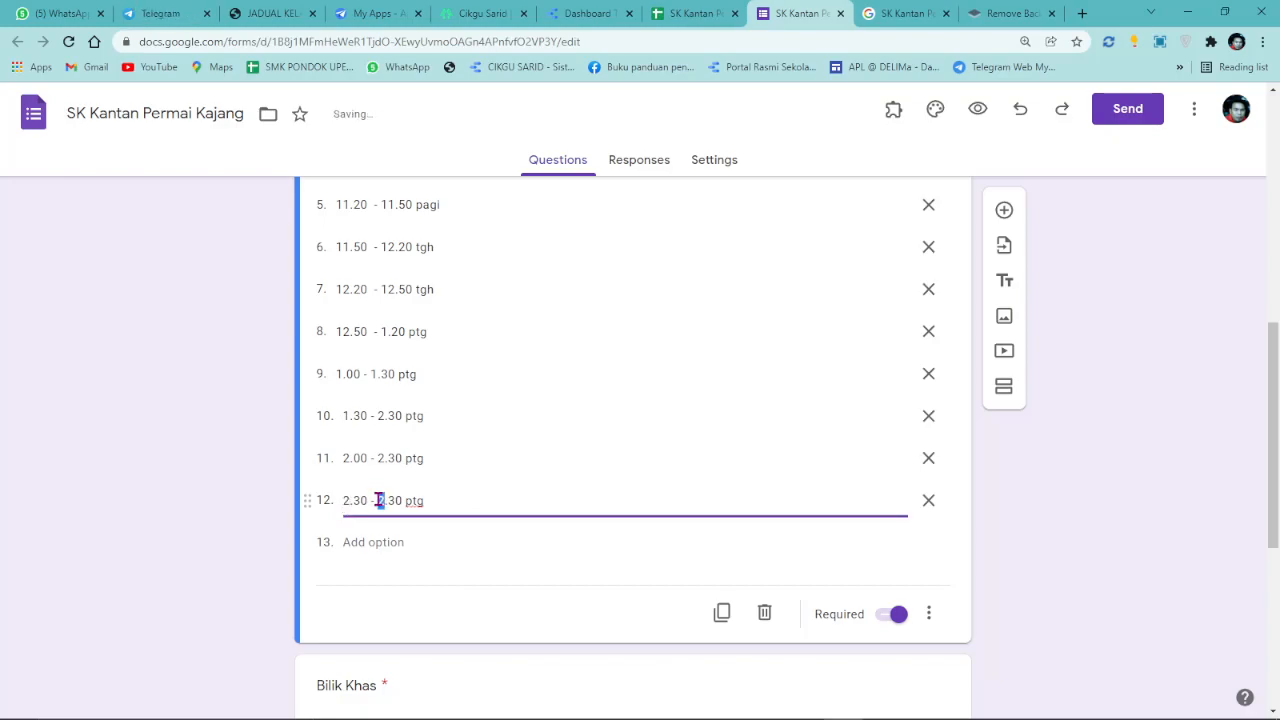
Paste the 2.00 - 2.30 ptg slot into a new option 13.
triple_click(418, 461)
right_click(418, 461)
left_click(462, 530)
left_click(372, 542)
right_click(376, 548)
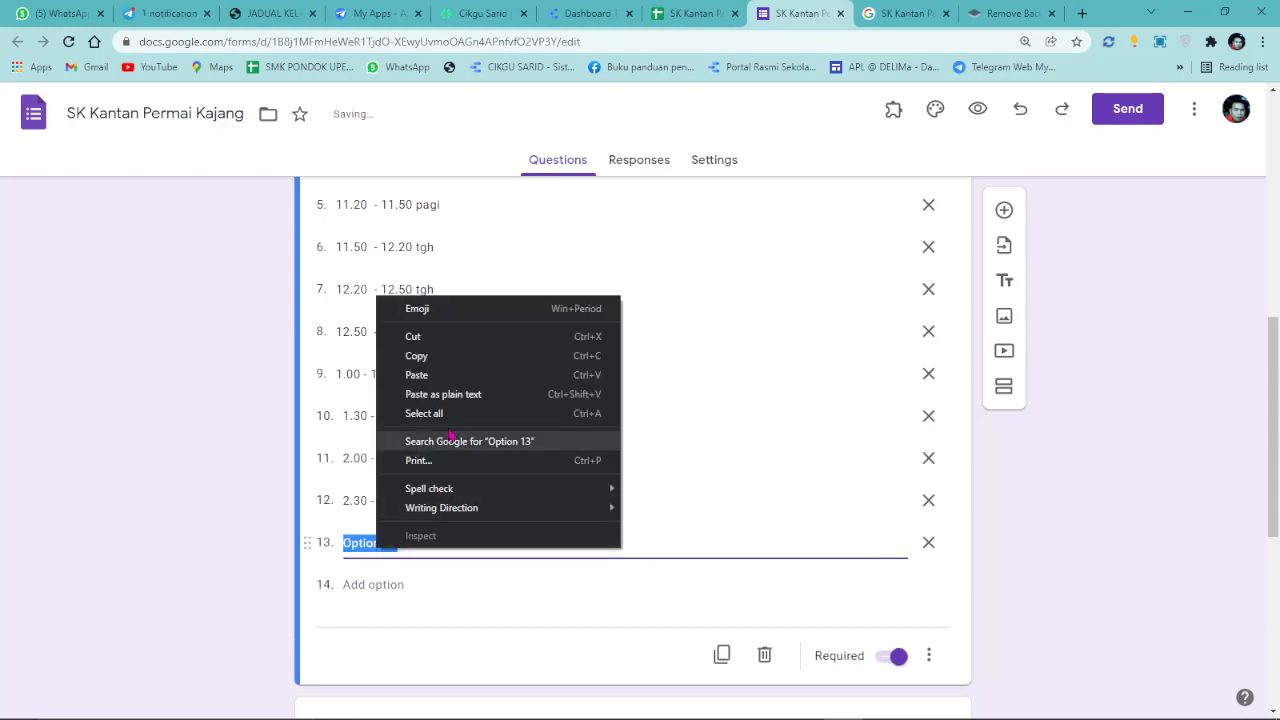
left_click(448, 376)
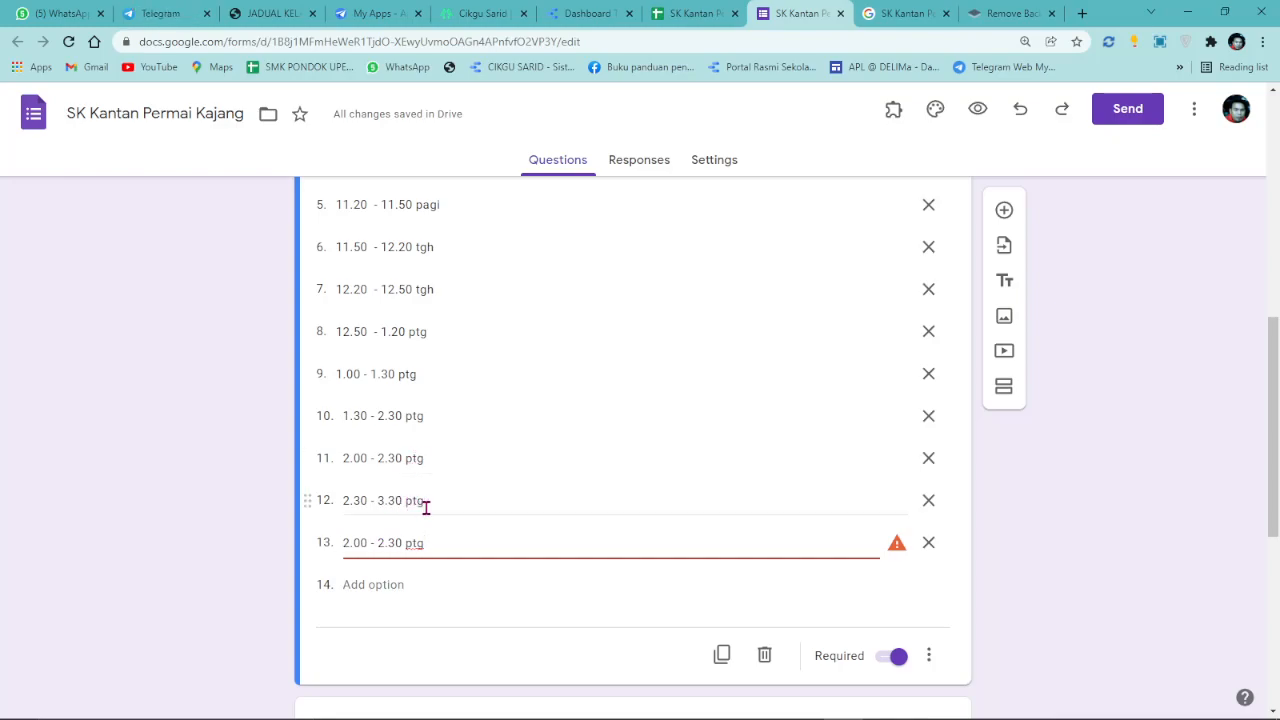
Paste option 12's 2.30 - 3.30 ptg slot over option 11 and change its end digit to 0.
left_click(425, 507)
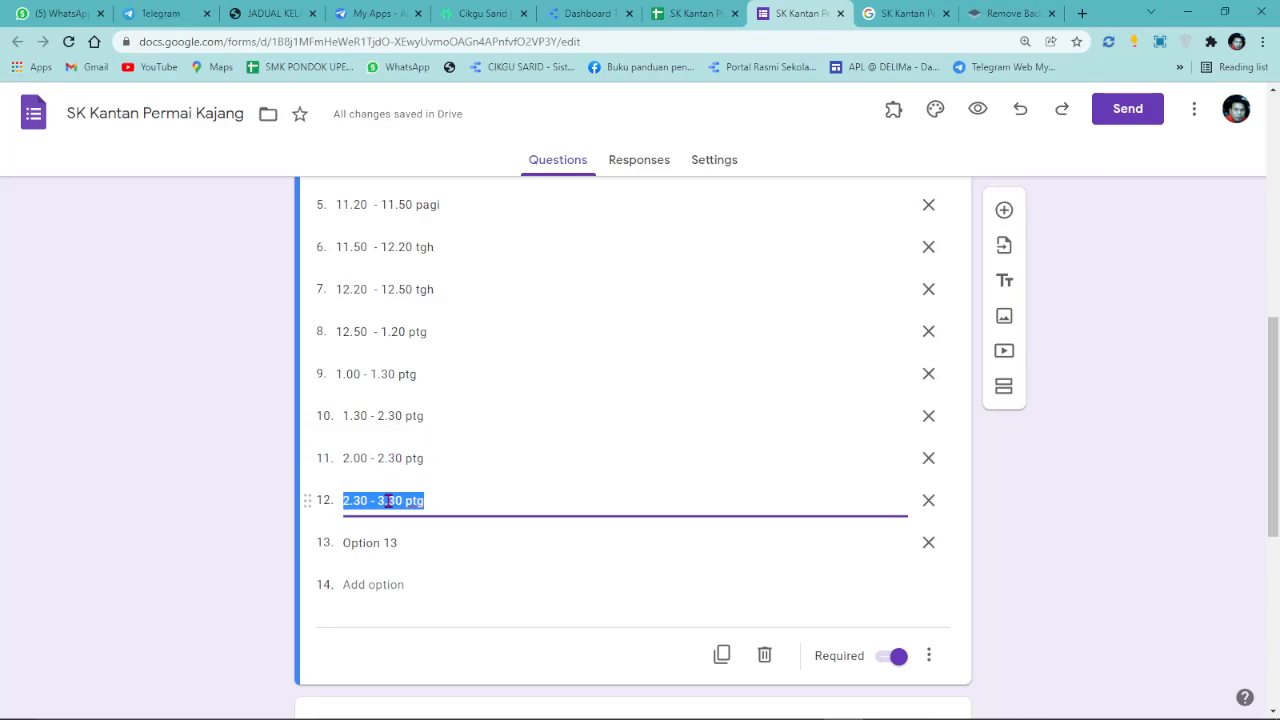
right_click(388, 501)
left_click(420, 314)
triple_click(375, 459)
right_click(377, 462)
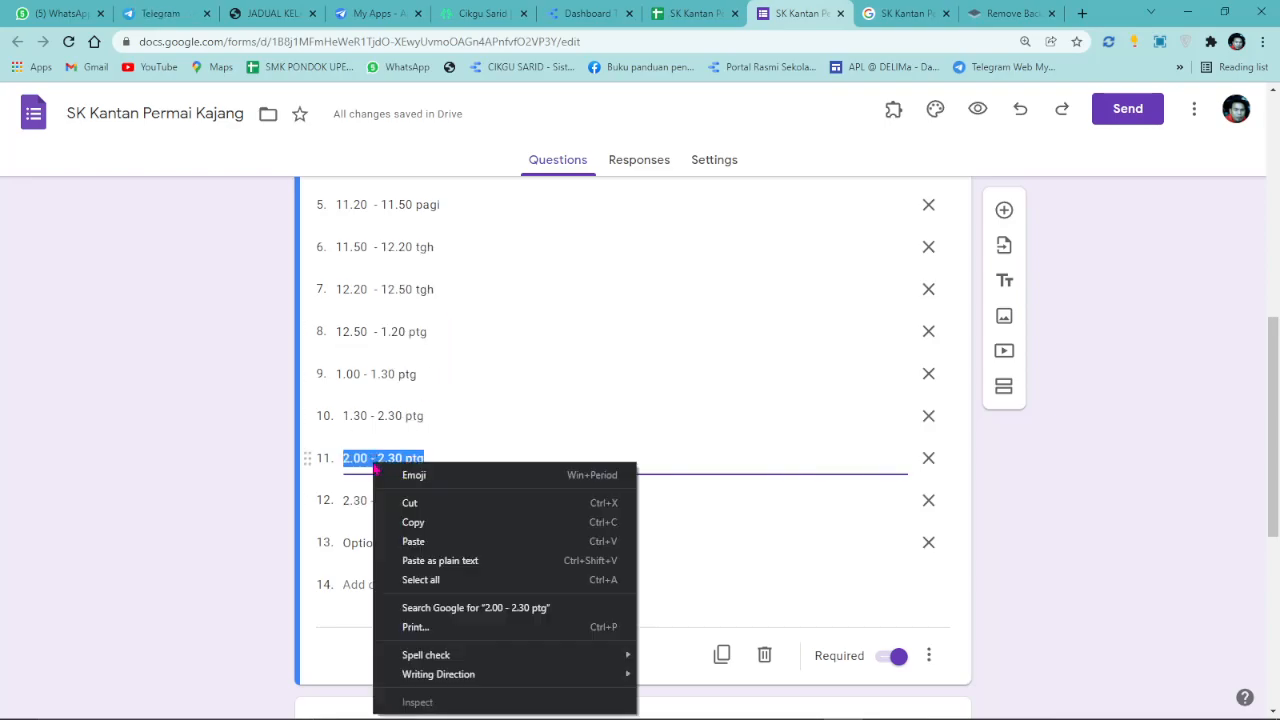
left_click(413, 541)
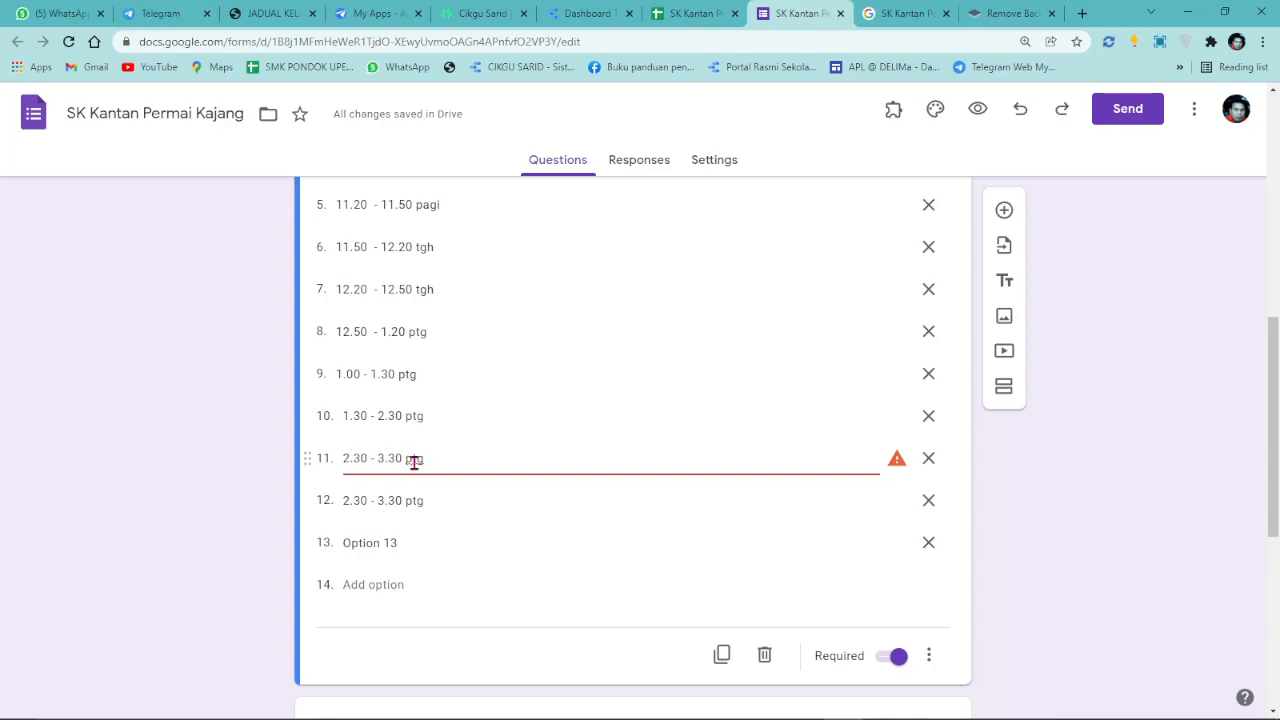
left_click_drag(393, 461, 388, 458)
type("0")
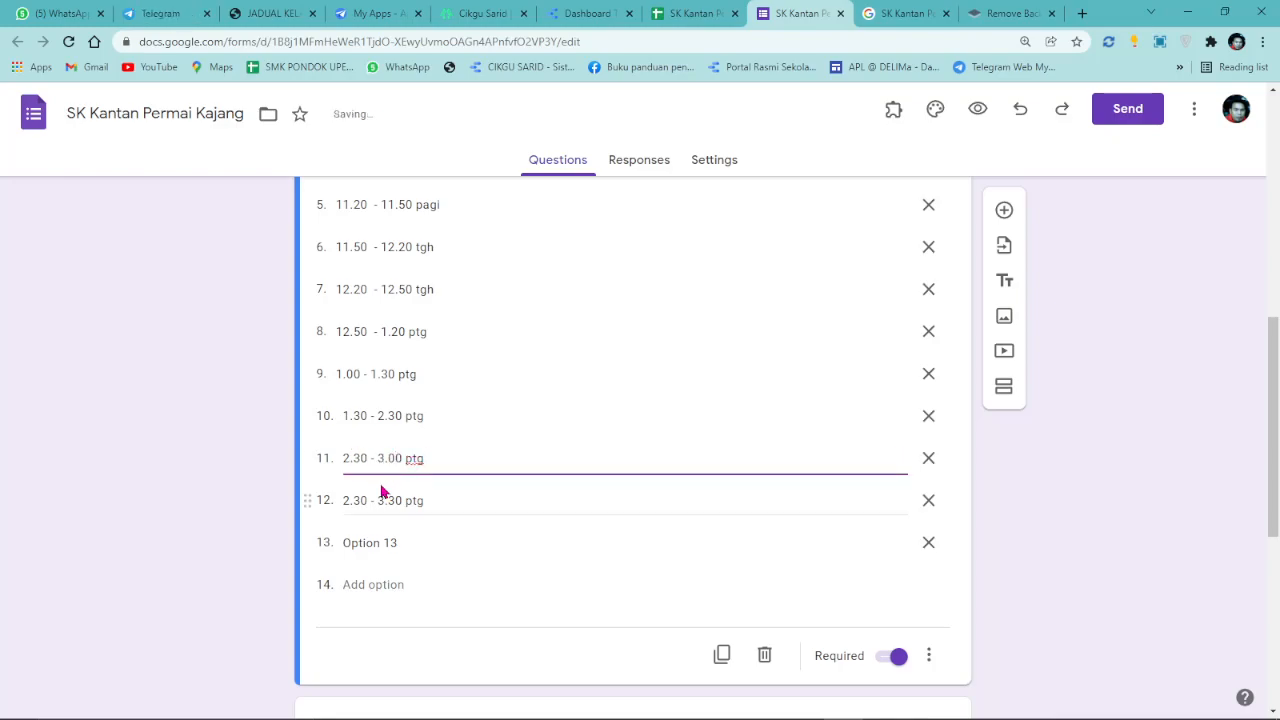
Retype the start and end times in option 12.
left_click(346, 500)
left_click(349, 501)
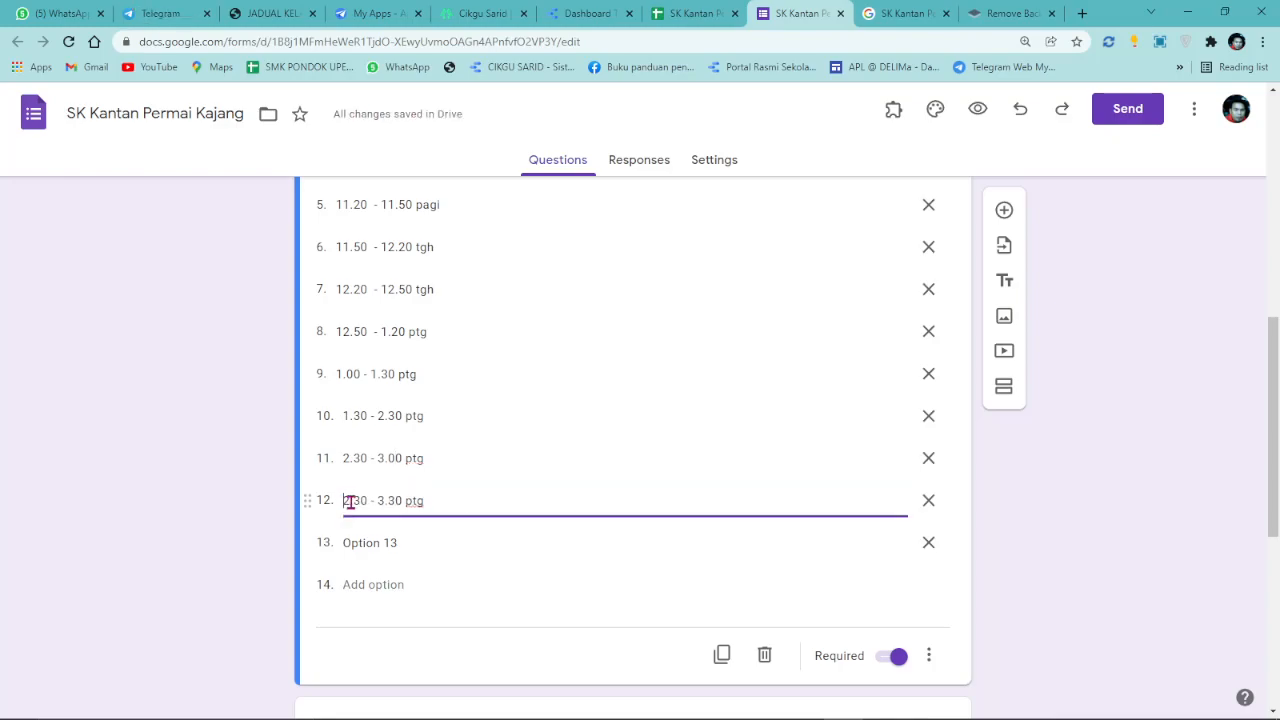
key("Delete")
type("3")
left_click_drag(383, 500, 377, 500)
type("4.")
type("0")
type("0 - ")
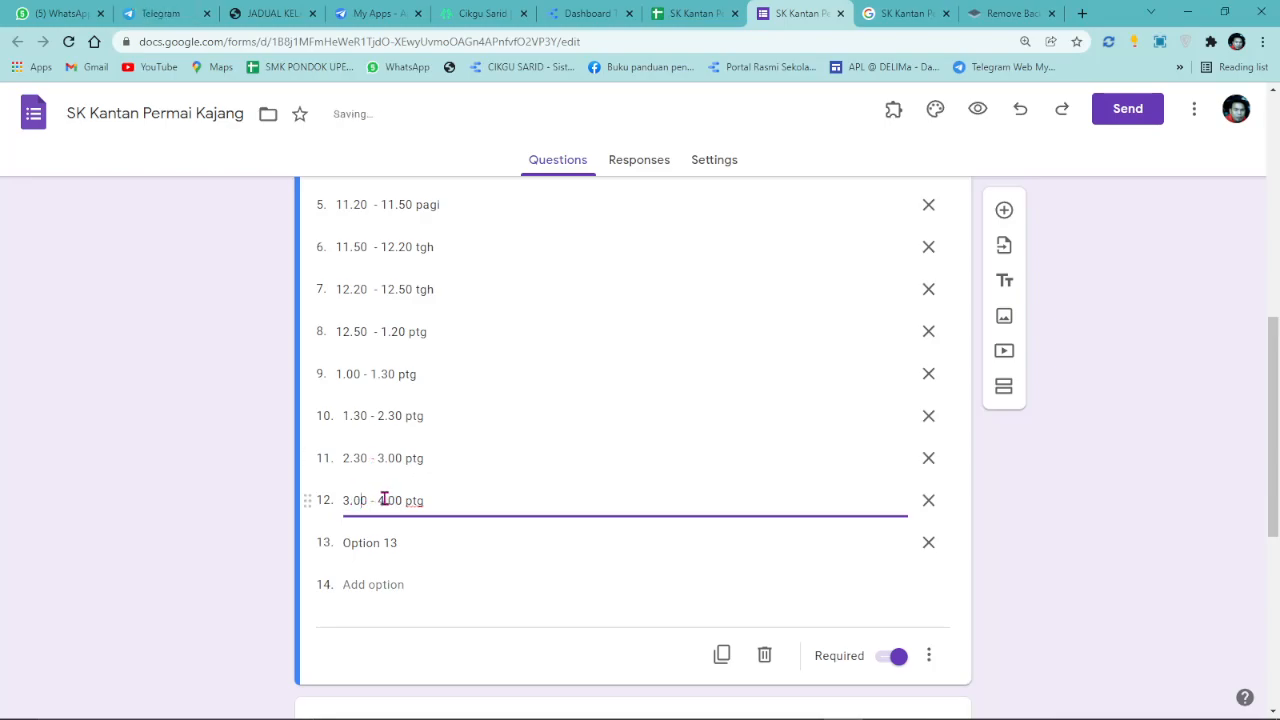
type("3.")
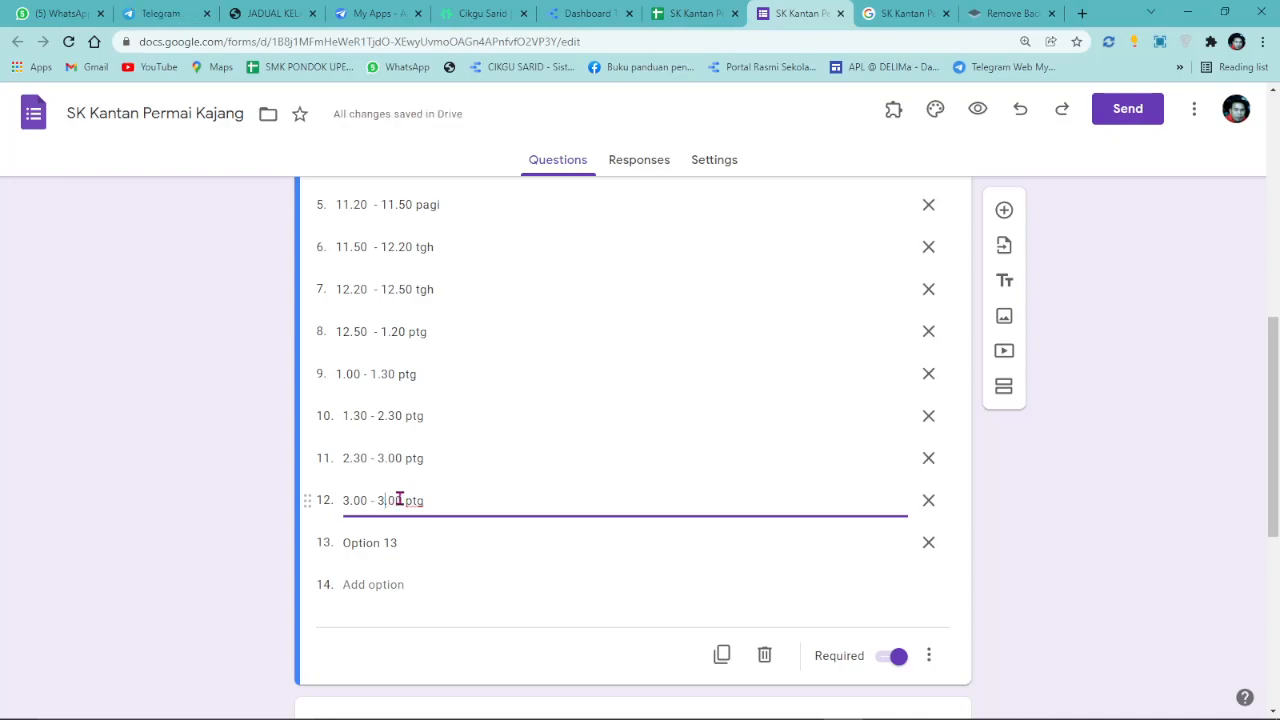
type("3")
Correct option 10 to 1.30 - 2.00 ptg and option 11 to 2.00 - 2.30 ptg.
left_click(404, 420)
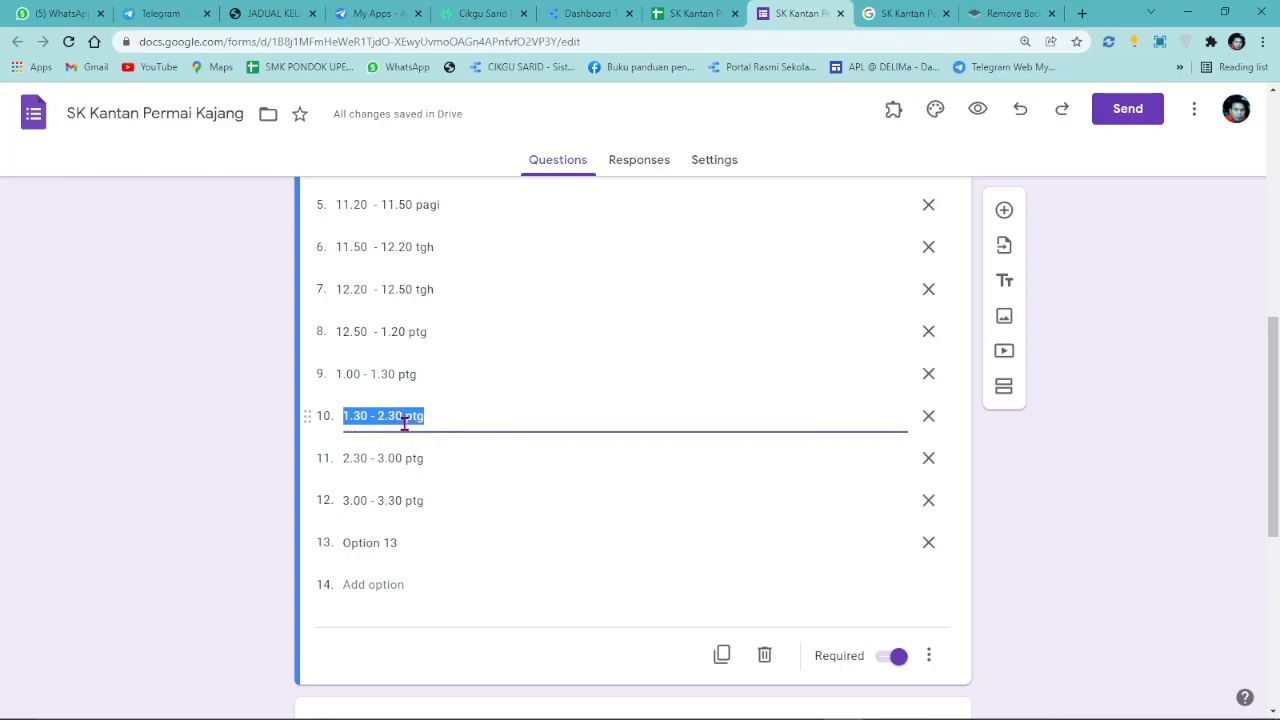
left_click(404, 421)
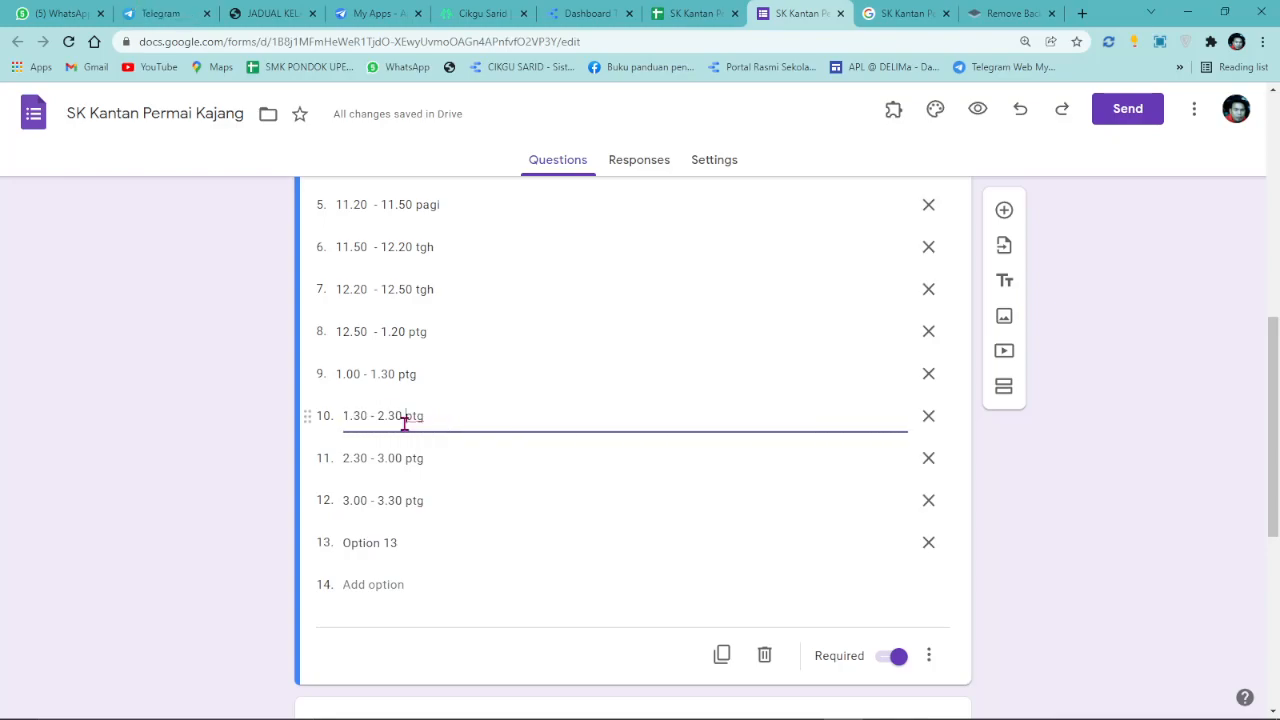
left_click_drag(394, 420, 390, 418)
left_click(358, 458)
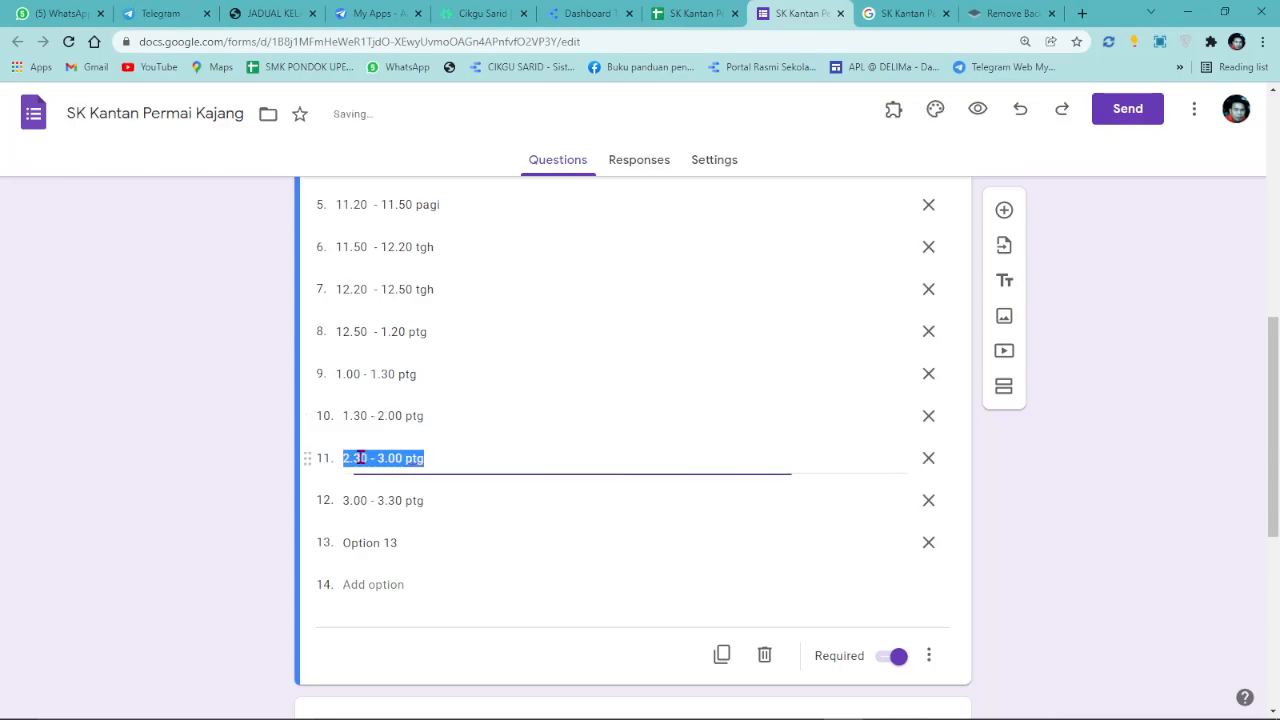
left_click(358, 458)
key("BackSpace")
type("0")
left_click_drag(378, 458, 387, 458)
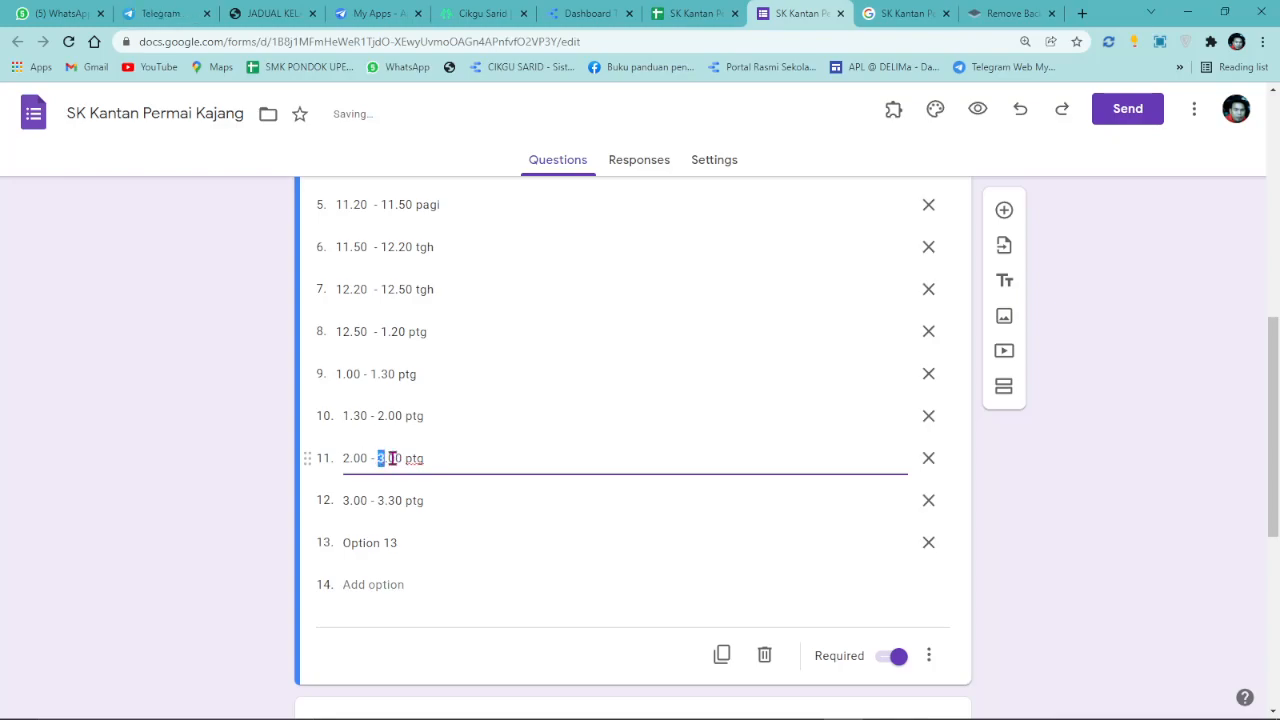
type("2")
key("BackSpace")
type("3")
Change option 12 to the 2.30 - 3.00 ptg slot.
left_click(347, 498)
left_click(352, 500)
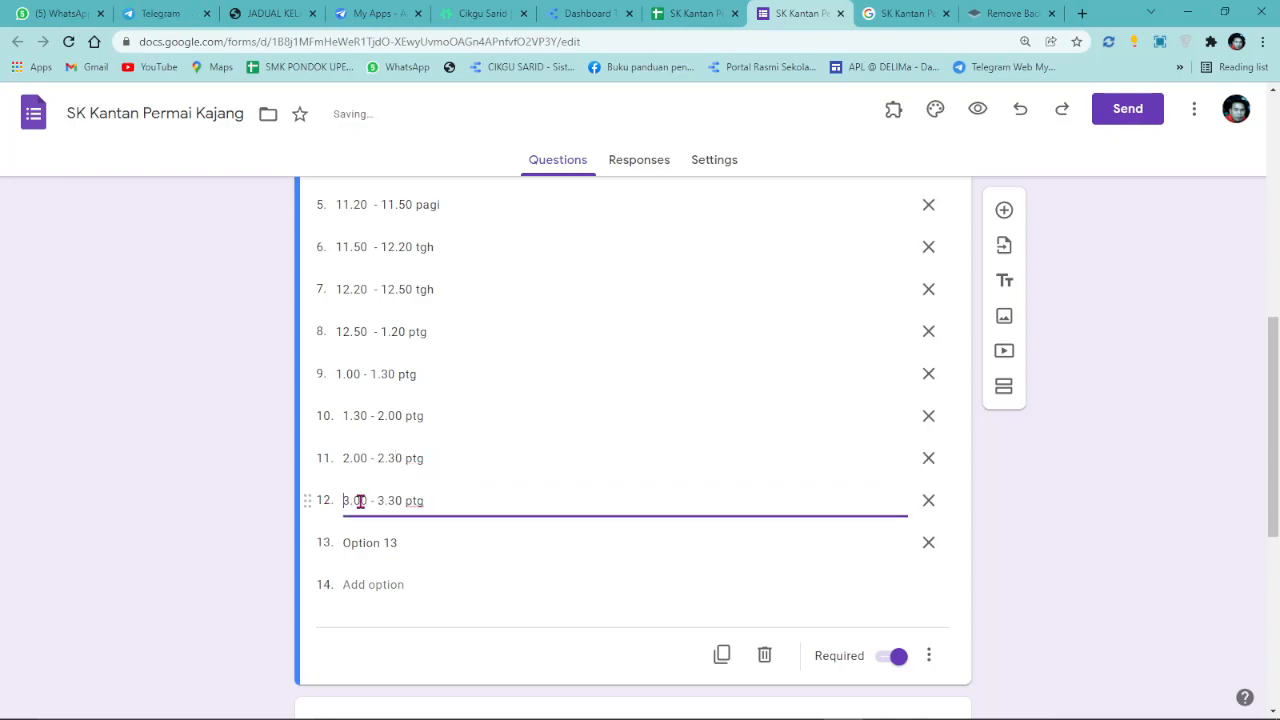
key("BackSpace")
key("BackSpace")
type("2.")
key("BackSpace")
key("BackSpace")
type("30")
key("BackSpace")
type("0")
Paste option 11's slot into option 13 and turn it into 3.00 - 3.30 ptg.
left_click(389, 542)
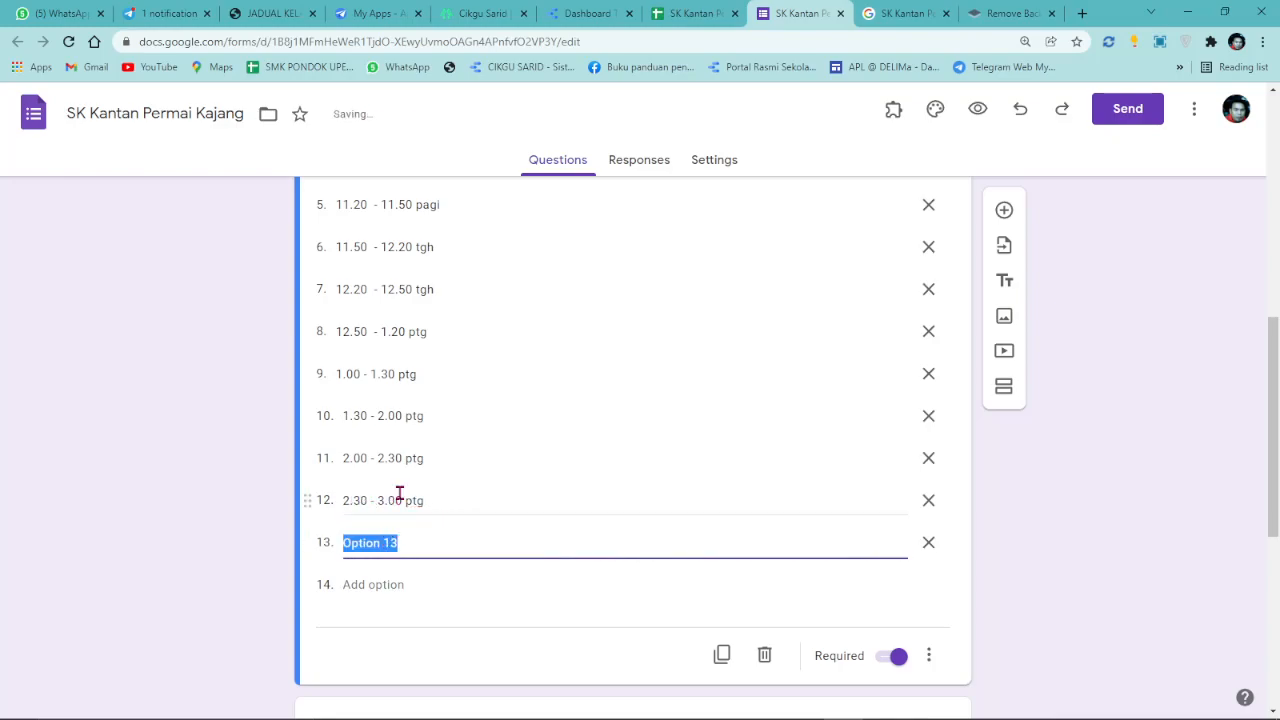
triple_click(400, 462)
right_click(398, 460)
left_click(420, 526)
left_click(373, 543)
right_click(373, 543)
left_click(437, 373)
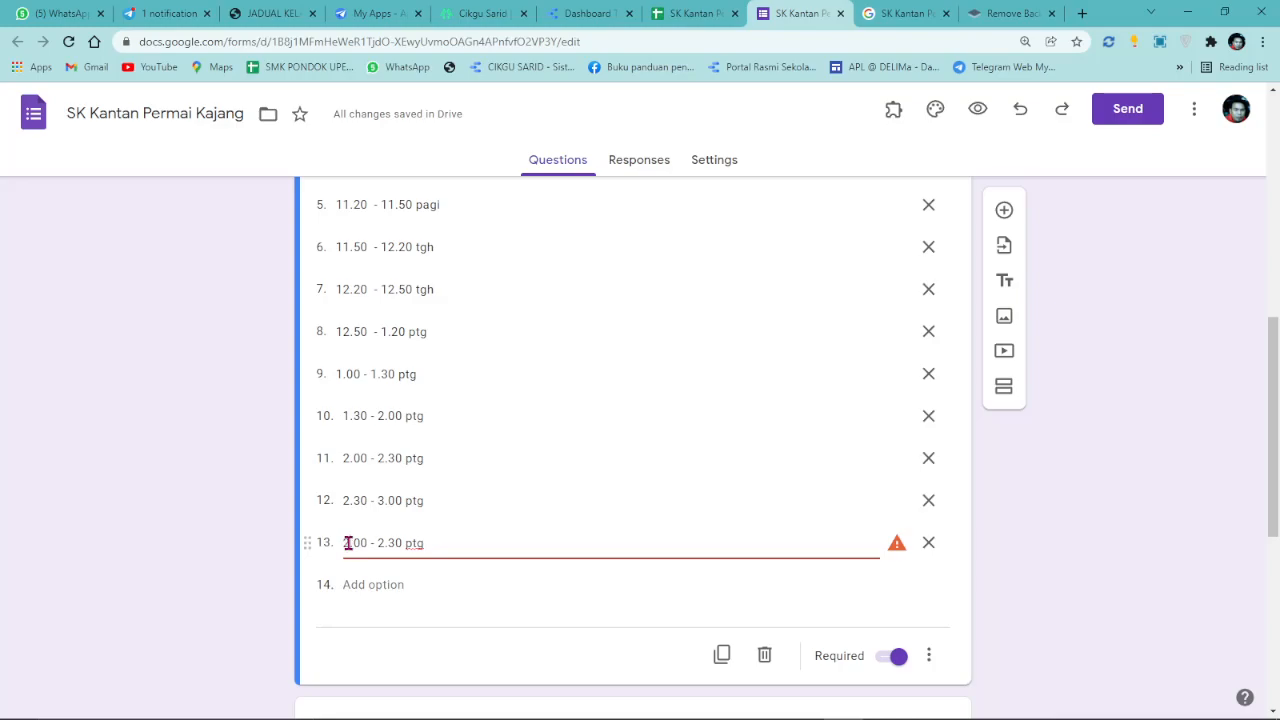
type("3")
Add option 14 as the 3.30 - 4.00 ptg slot.
triple_click(443, 502)
right_click(444, 504)
left_click(528, 310)
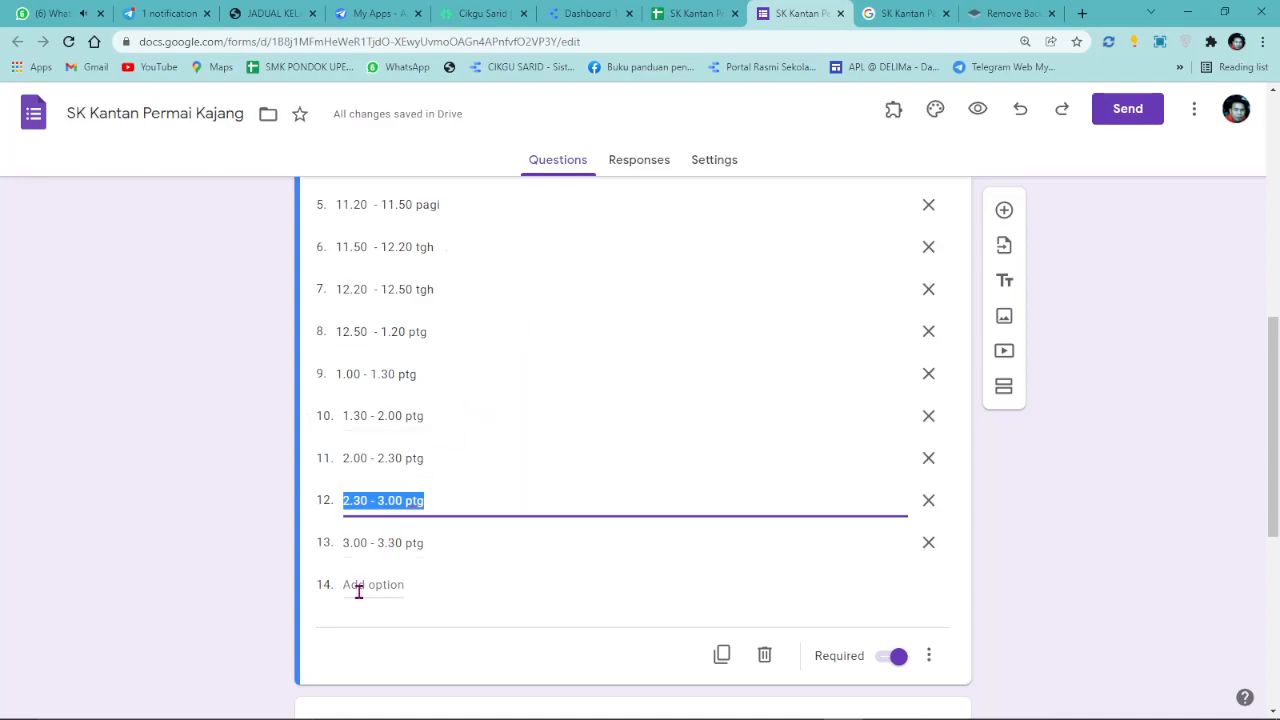
left_click(359, 588)
right_click(358, 592)
left_click(408, 420)
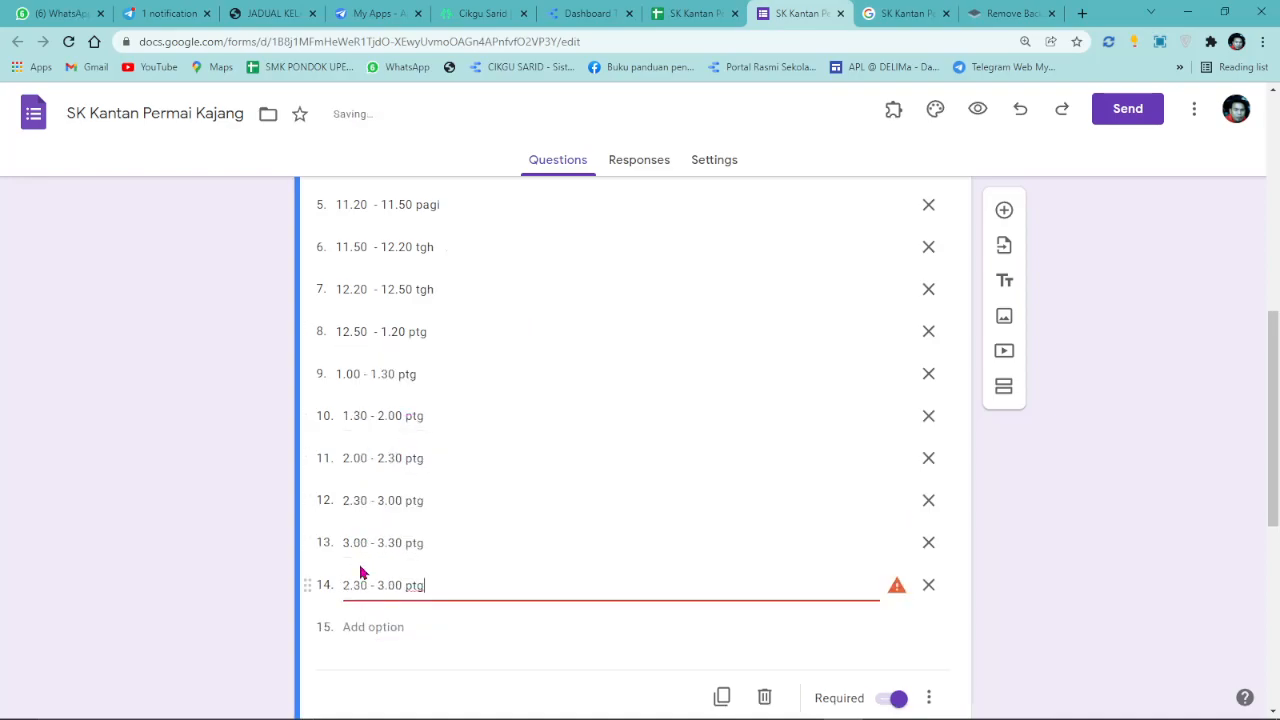
type("30 - 4")
Add option 15 as the 4.00 - 4.30 ptg slot.
left_click_drag(344, 543, 424, 543)
right_click(425, 545)
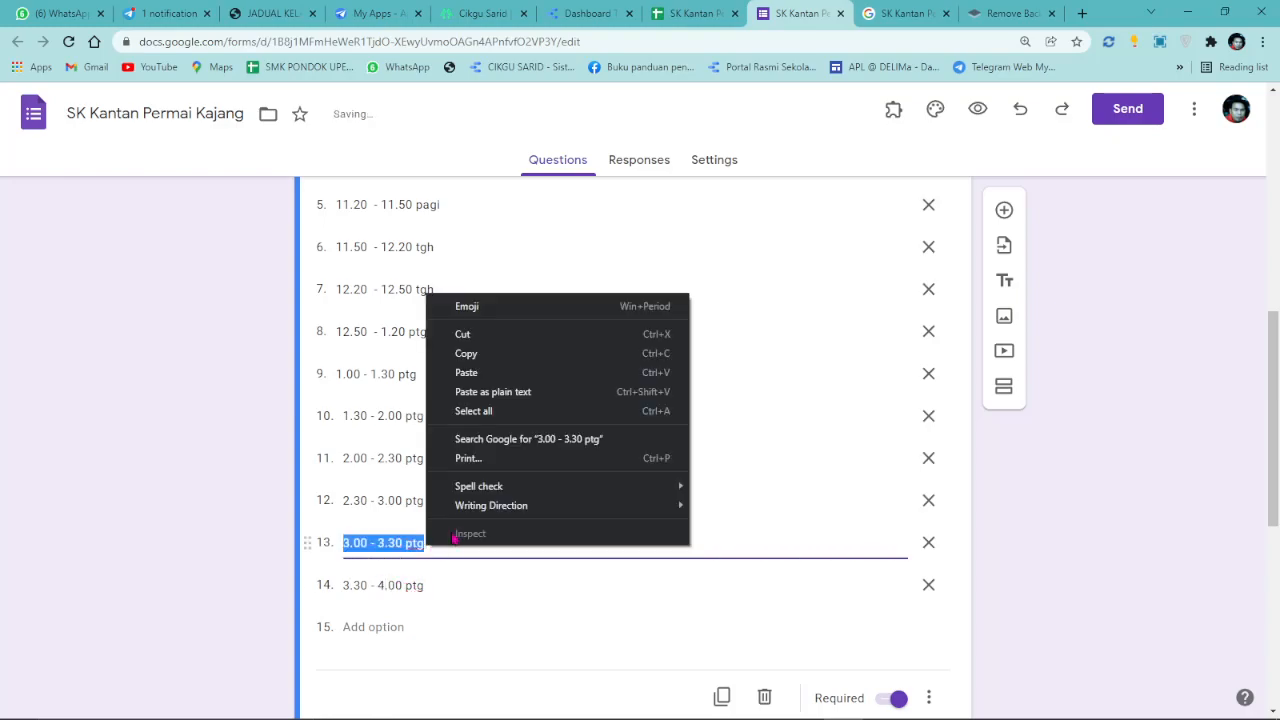
left_click(472, 358)
left_click(362, 626)
right_click(364, 626)
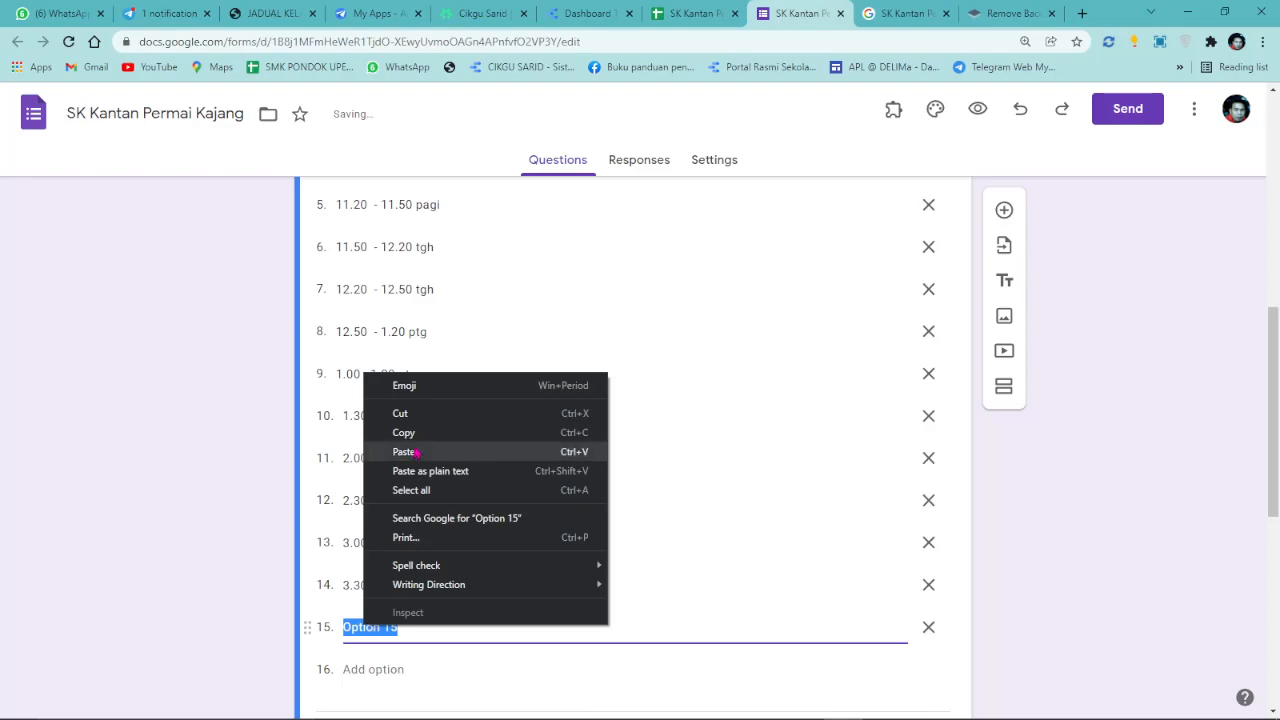
left_click(404, 452)
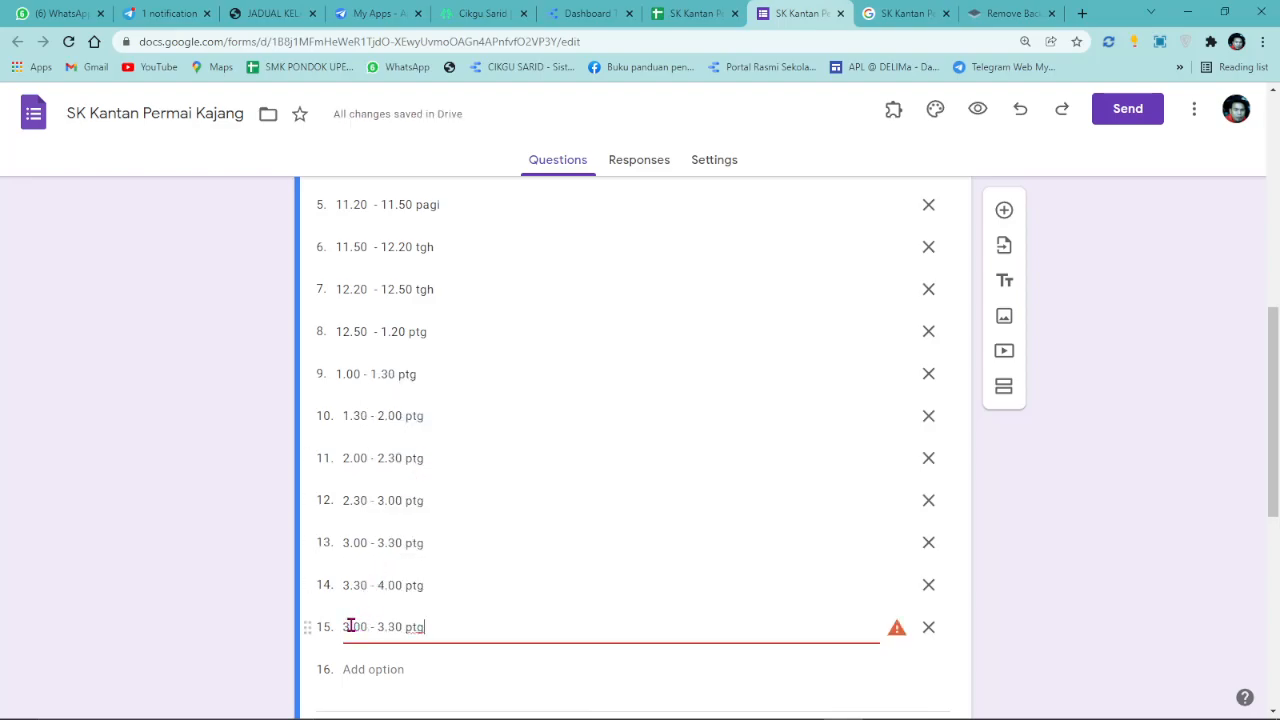
type("4")
left_click_drag(374, 627, 384, 627)
type("4")
Add option 16 as the 4.30 - 5.00 ptg slot.
left_click(417, 586)
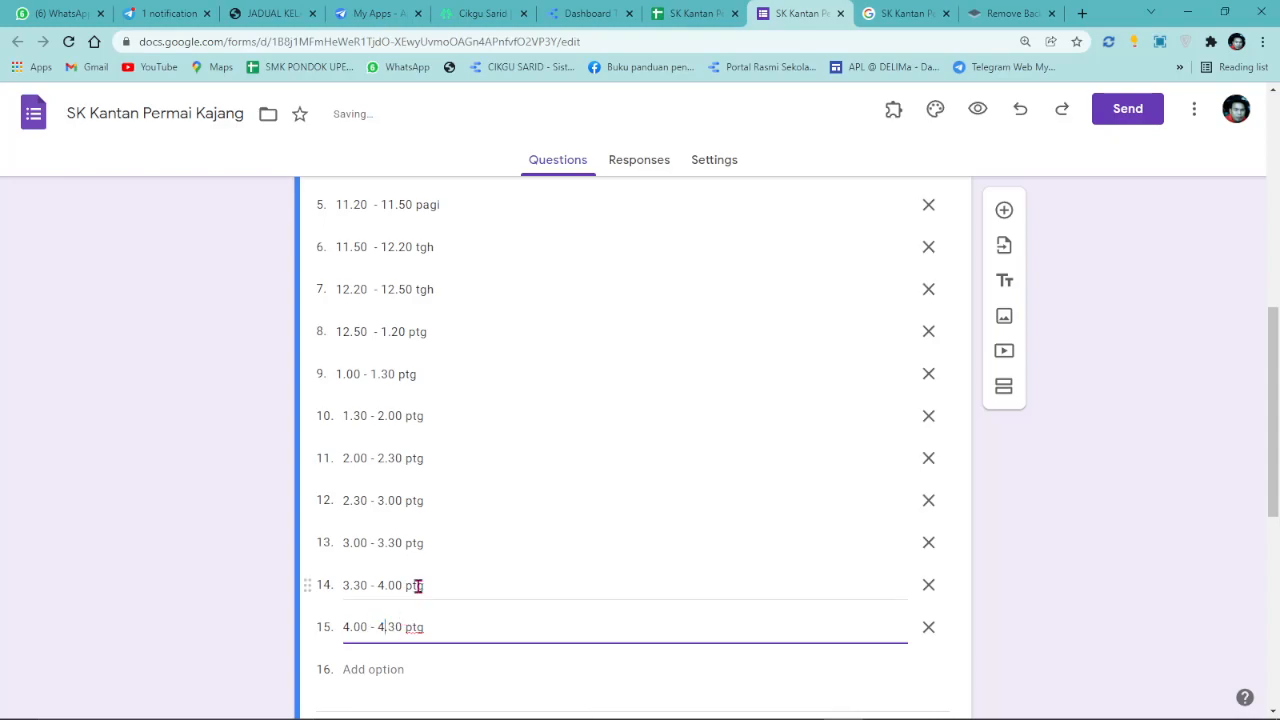
triple_click(417, 586)
right_click(417, 588)
left_click(430, 394)
scroll(380, 520, "down", 2)
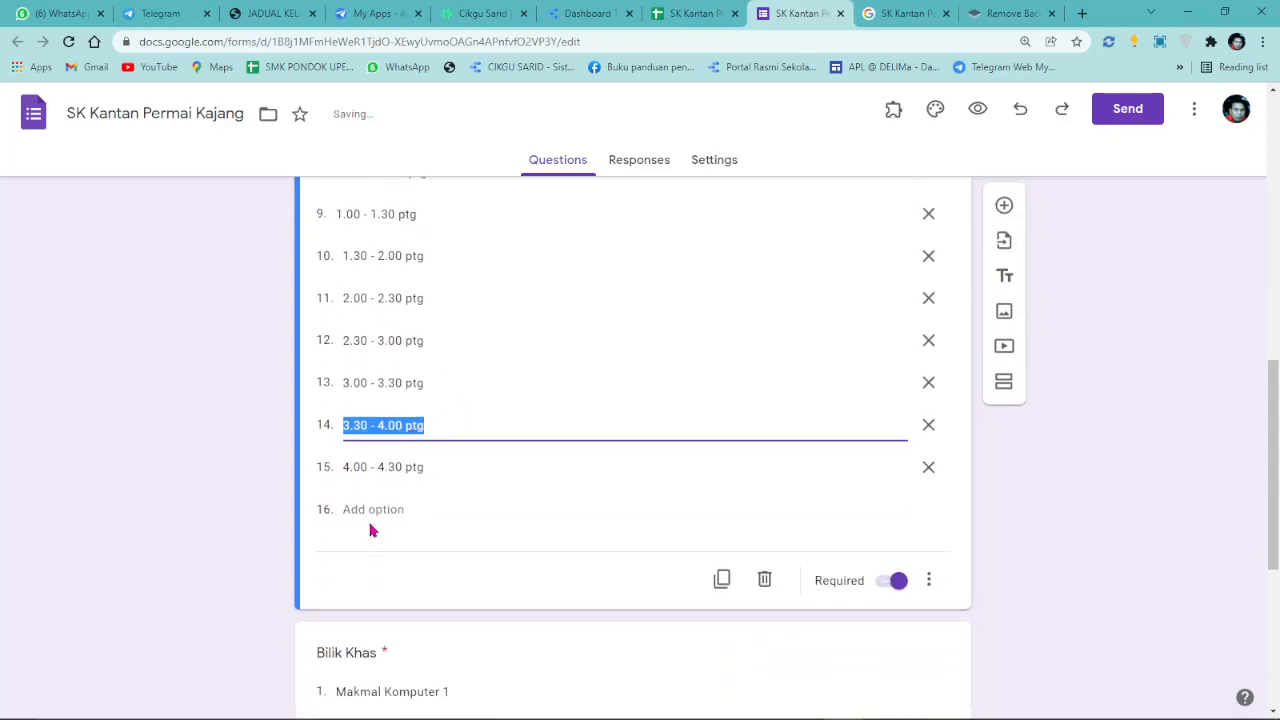
left_click(372, 509)
right_click(376, 510)
left_click(421, 356)
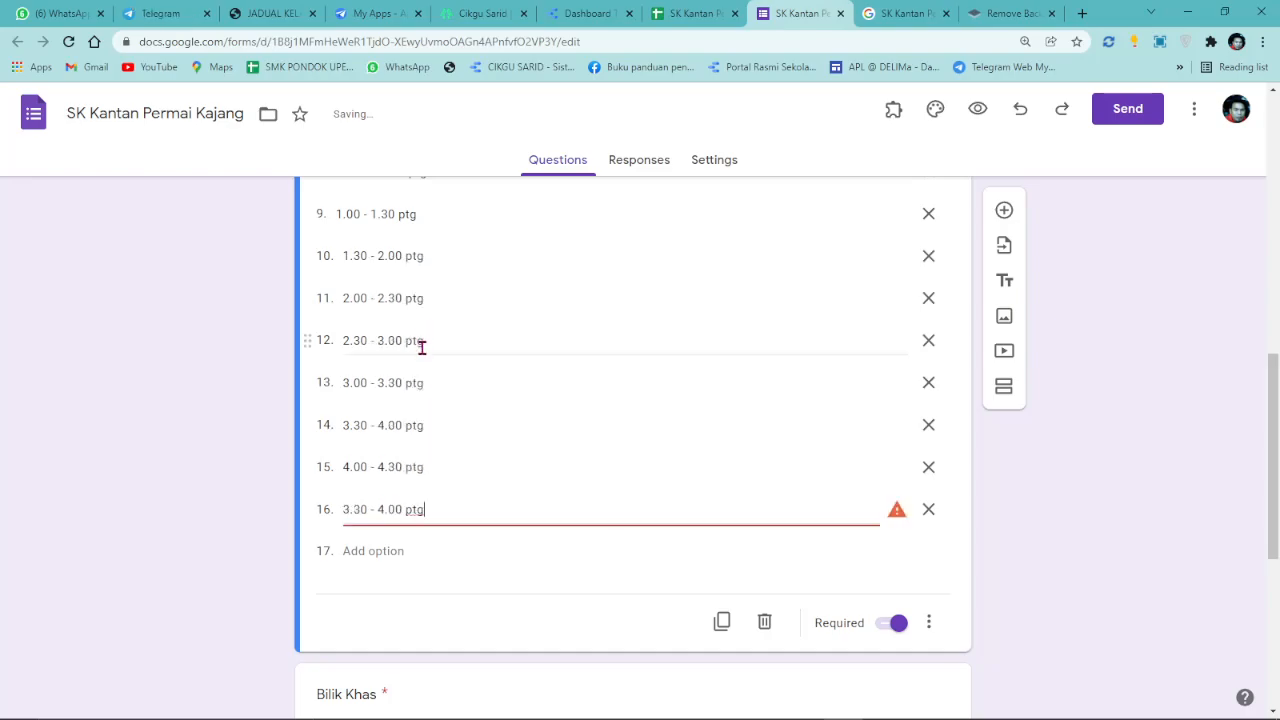
left_click_drag(346, 506, 386, 510)
type("4")
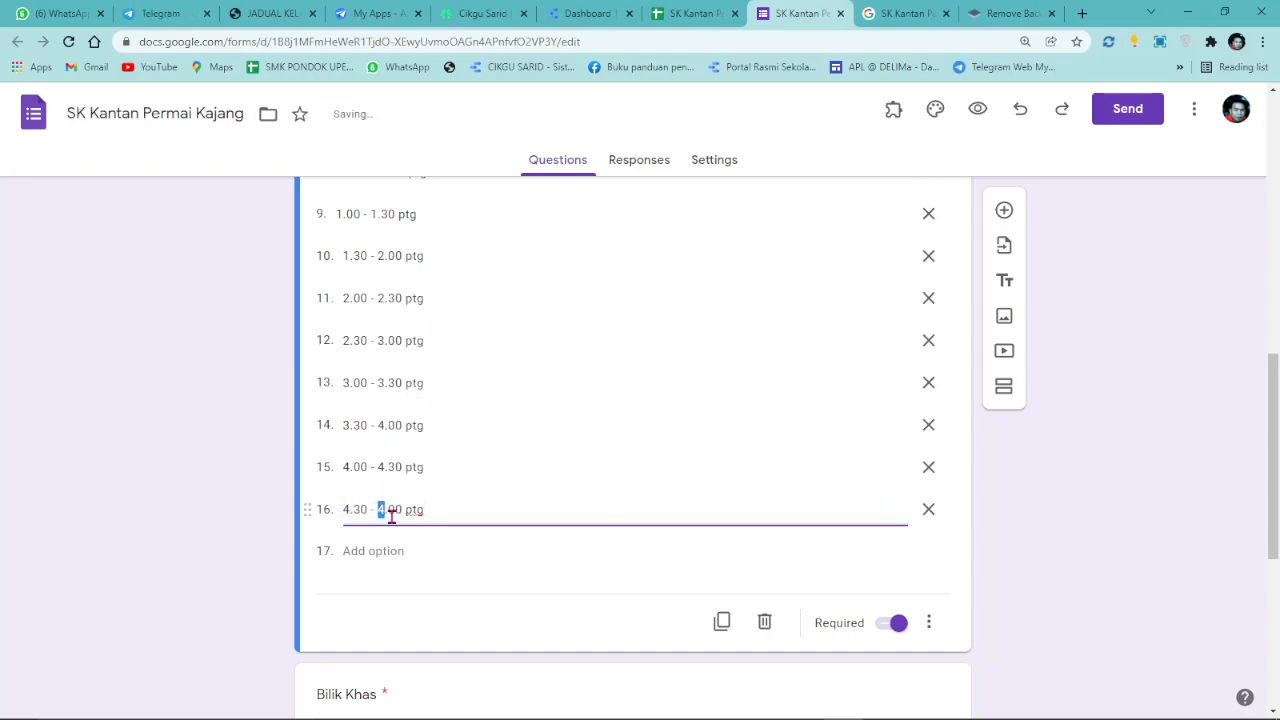
type("5")
Add option 17 from option 15's slot, changing its start to 5.00 ptg.
left_click(391, 546)
triple_click(434, 467)
right_click(436, 470)
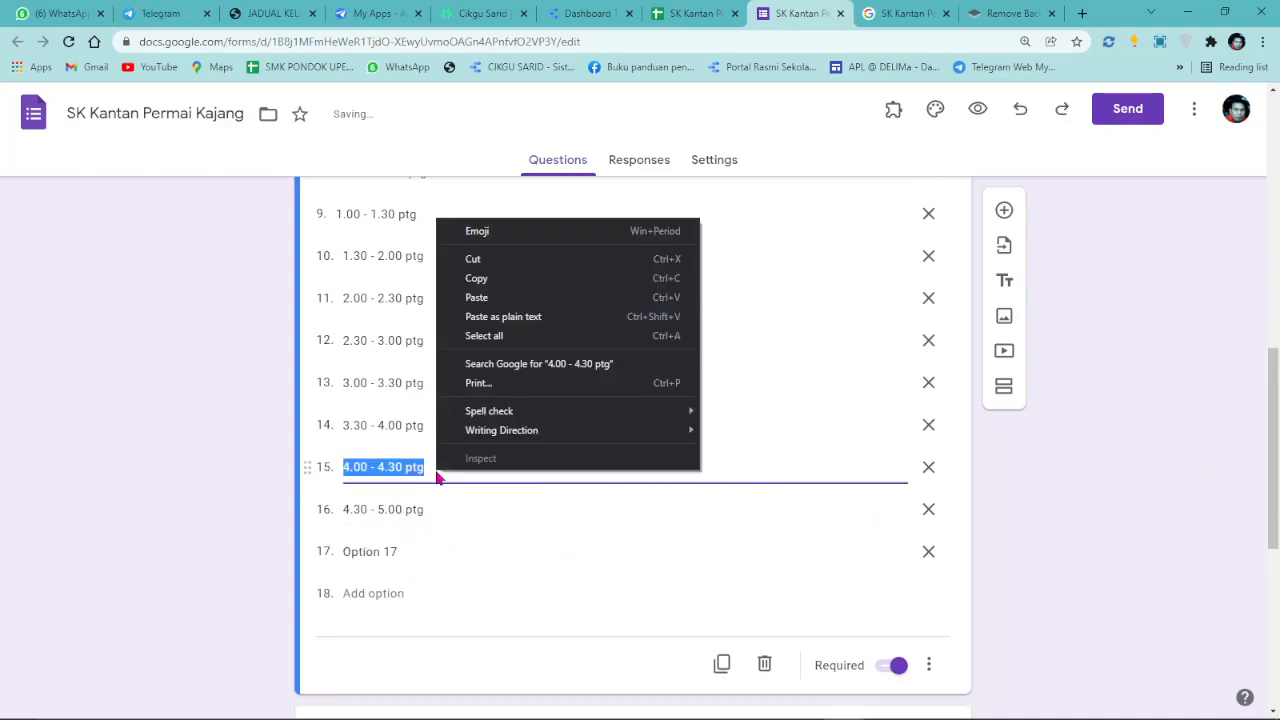
left_click(476, 278)
triple_click(390, 551)
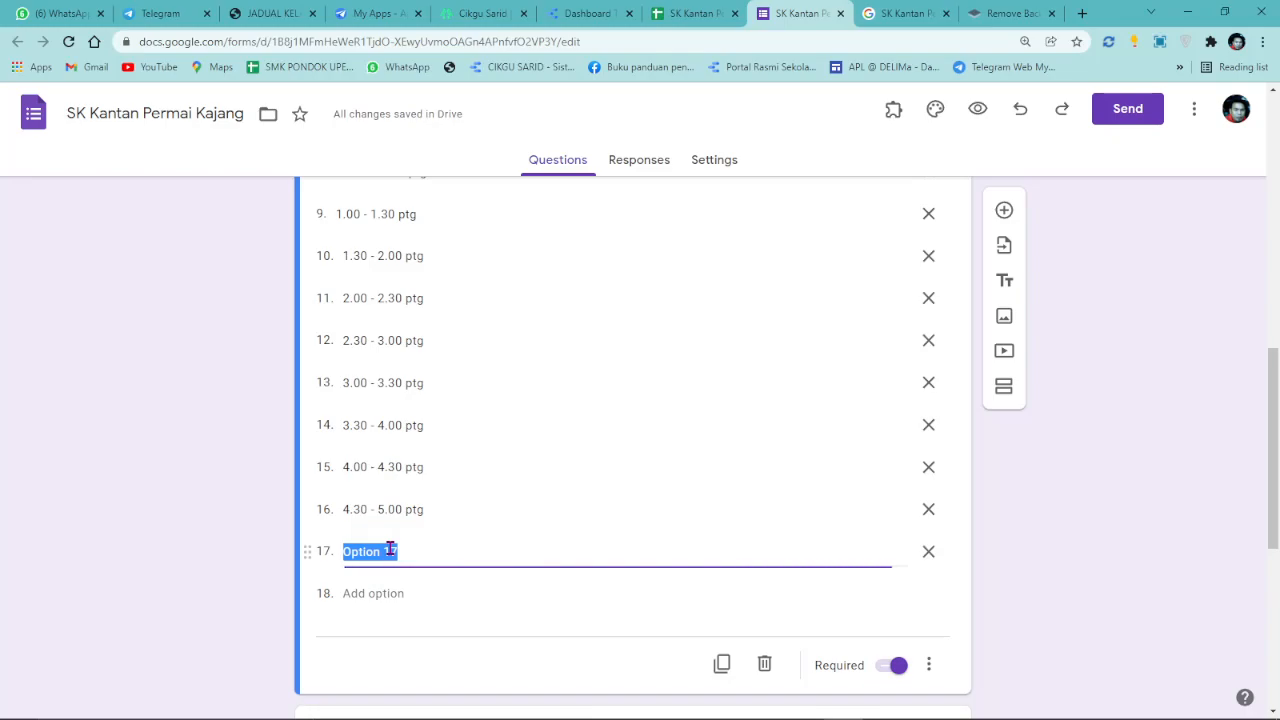
right_click(390, 551)
left_click(431, 375)
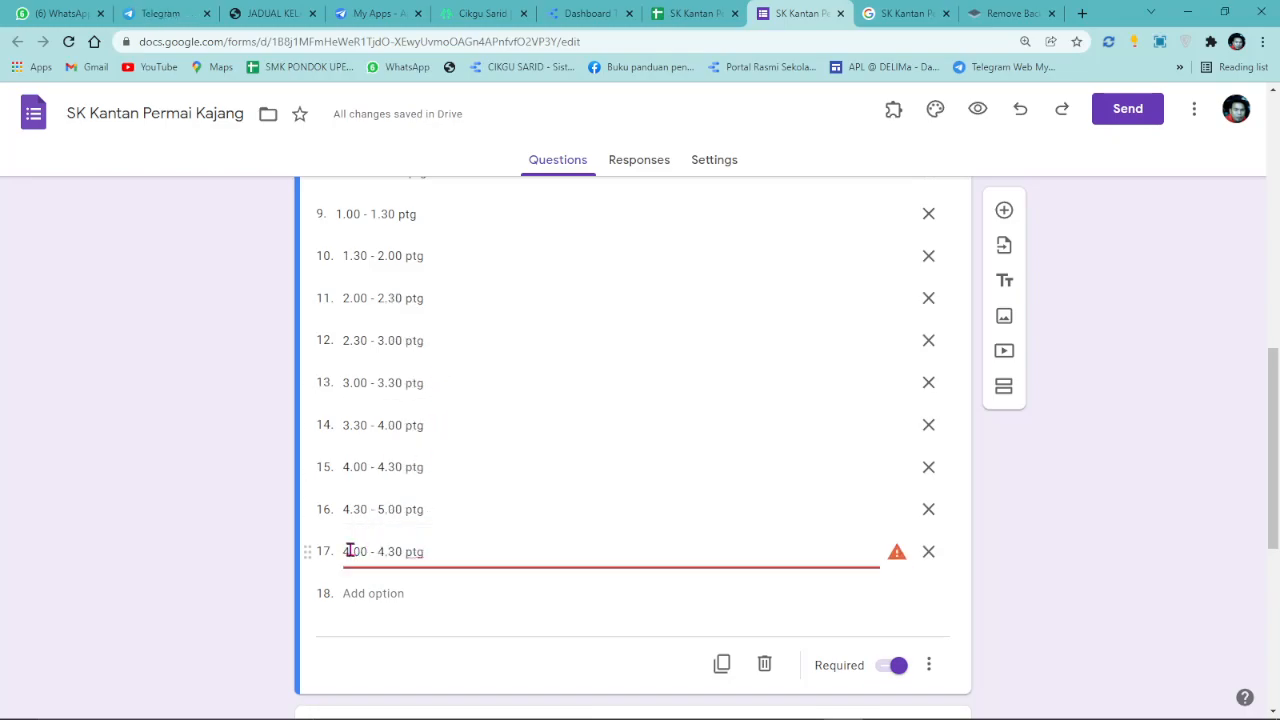
left_click_drag(351, 553, 343, 552)
double_click(345, 553)
left_click(350, 553)
key("BackSpace")
type("5")
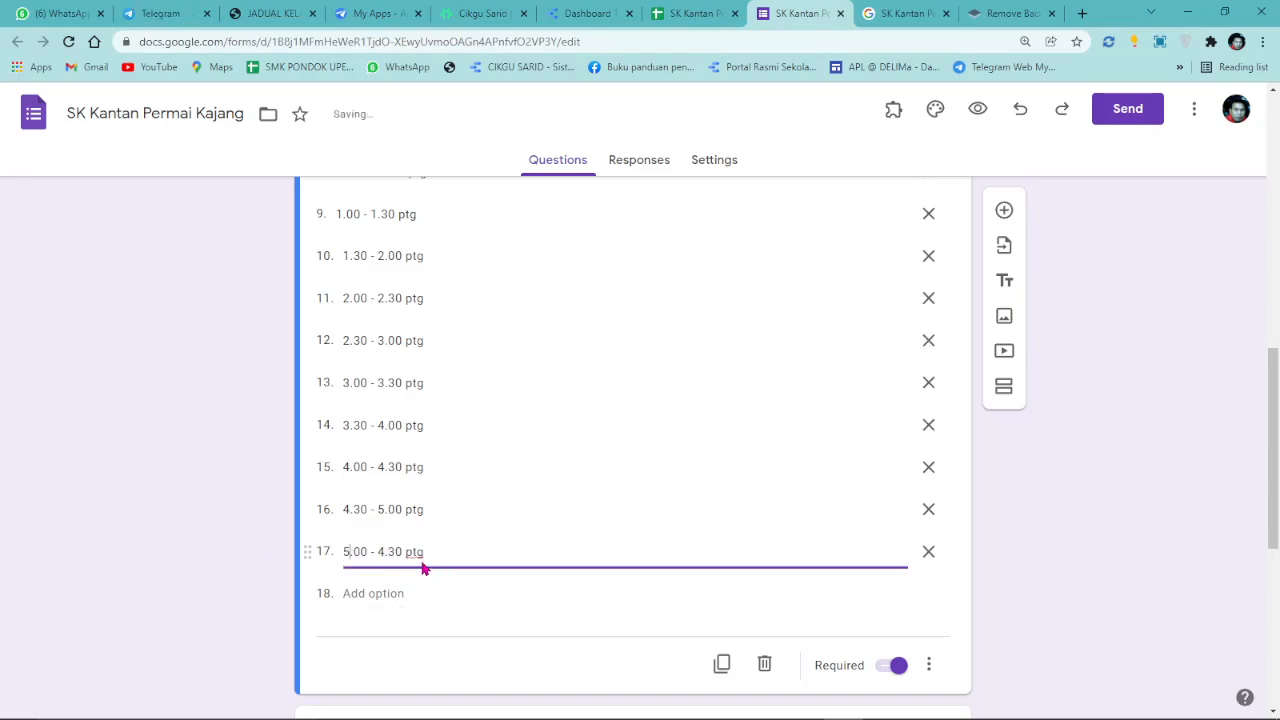
type("5")
left_click(1180, 502)
scroll(995, 431, "up", 8)
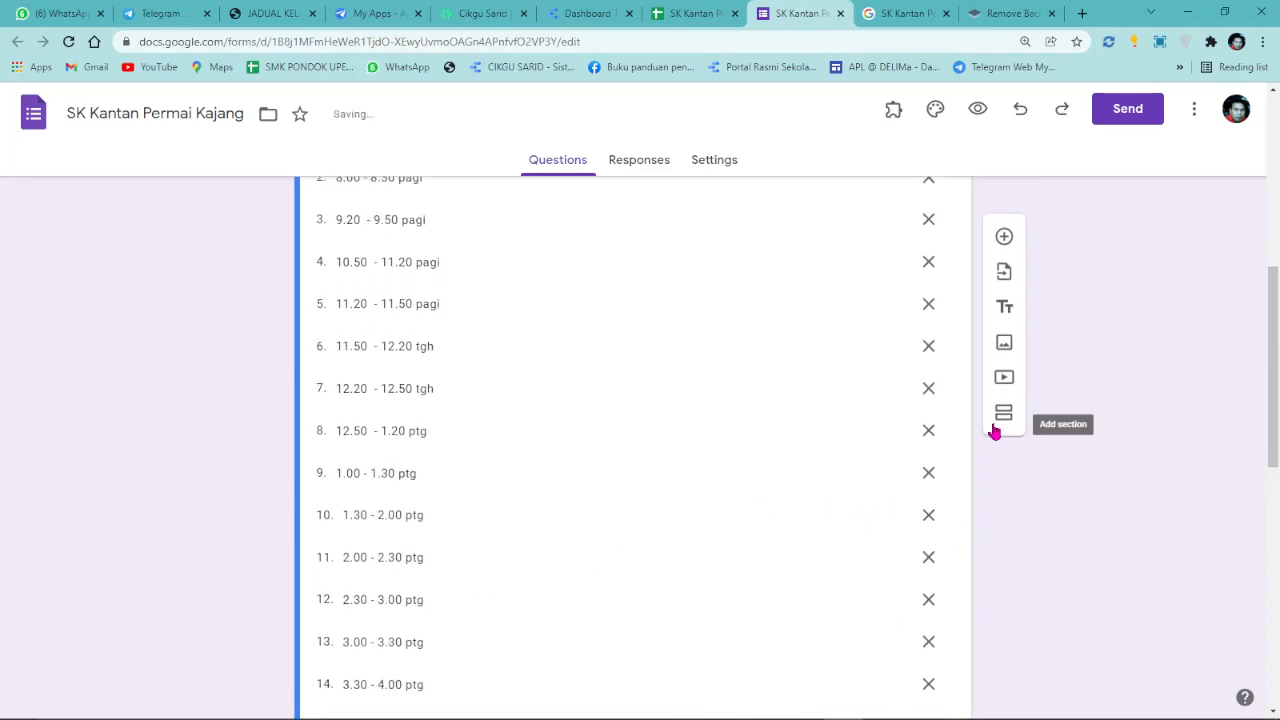
Preview the form, enter the applicant's name and pick 16 January 2022 as Tarikh.
left_click(977, 110)
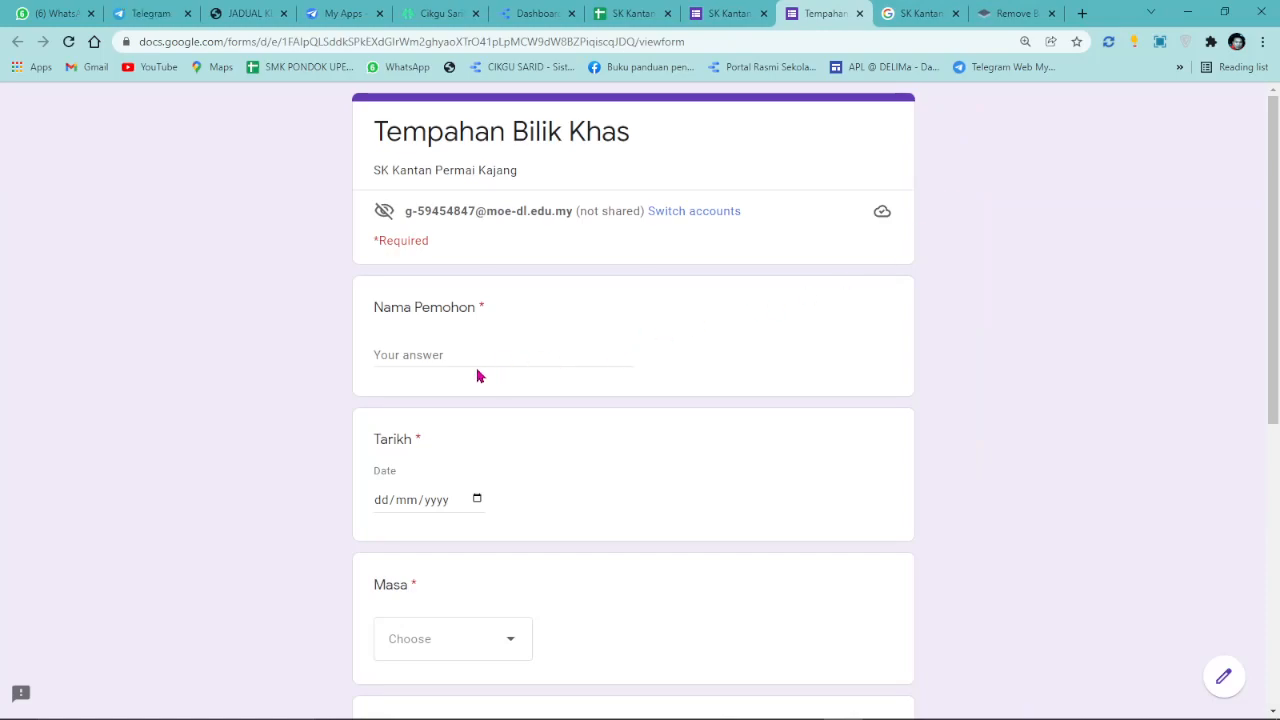
left_click(479, 358)
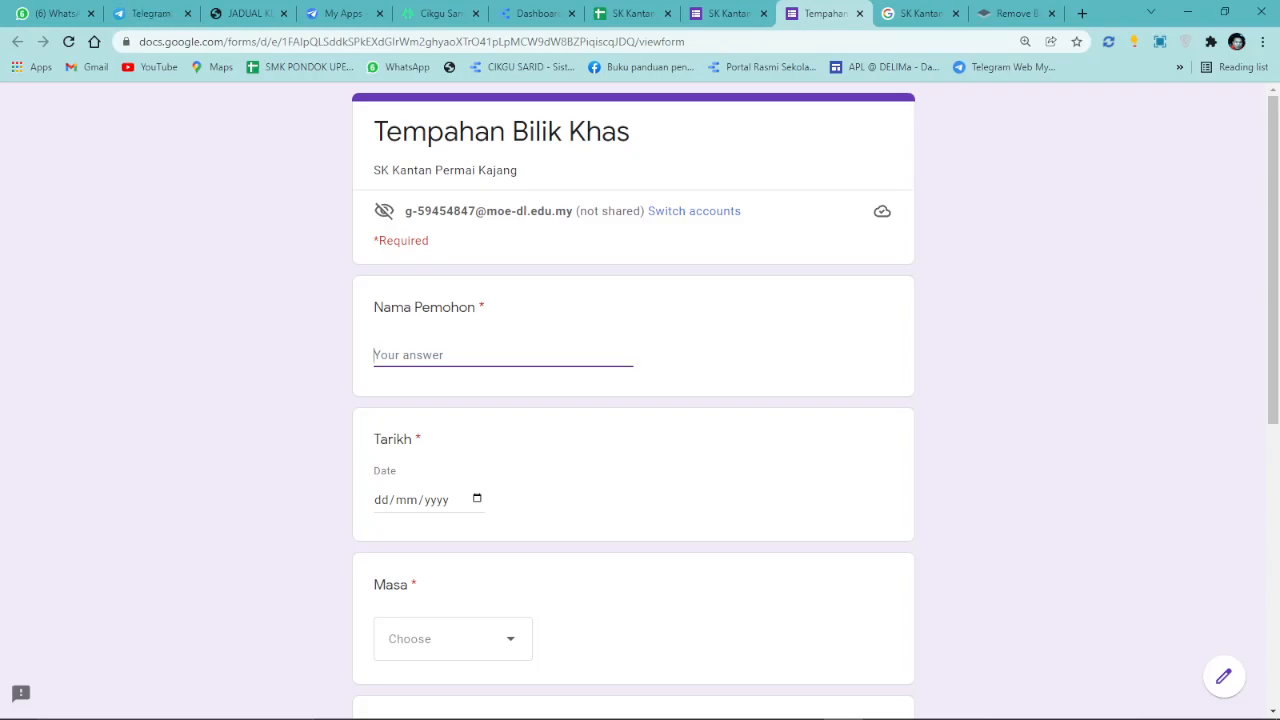
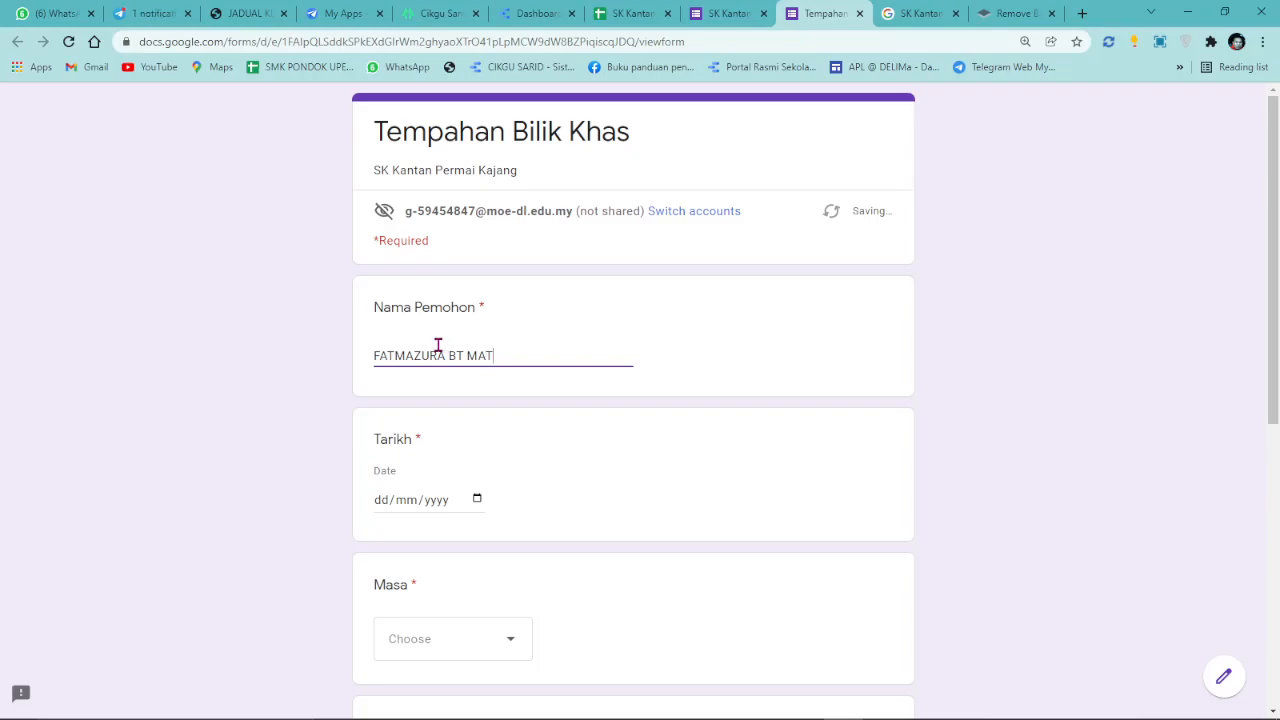
left_click(477, 499)
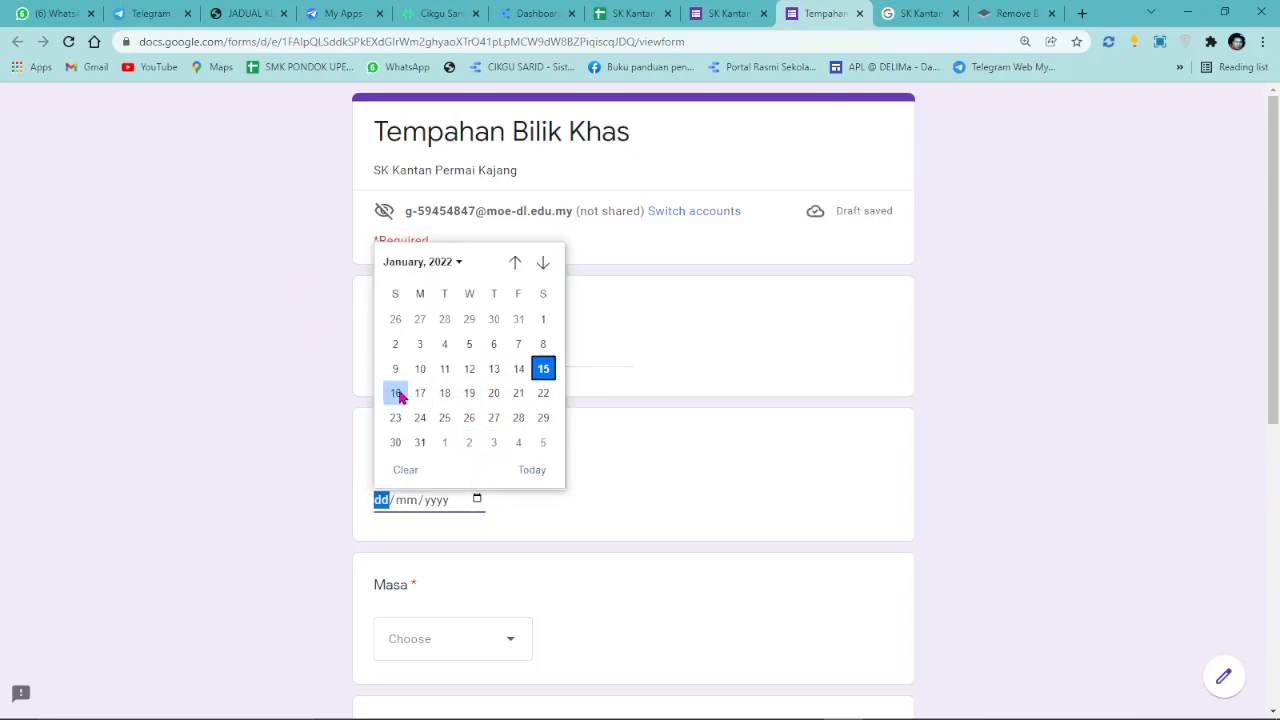
left_click(396, 394)
Choose 10.50 - 11.20 pagi as the booking time slot.
scroll(494, 614, "down", 1)
left_click(494, 578)
scroll(466, 600, "down", 5)
scroll(443, 494, "up", 5)
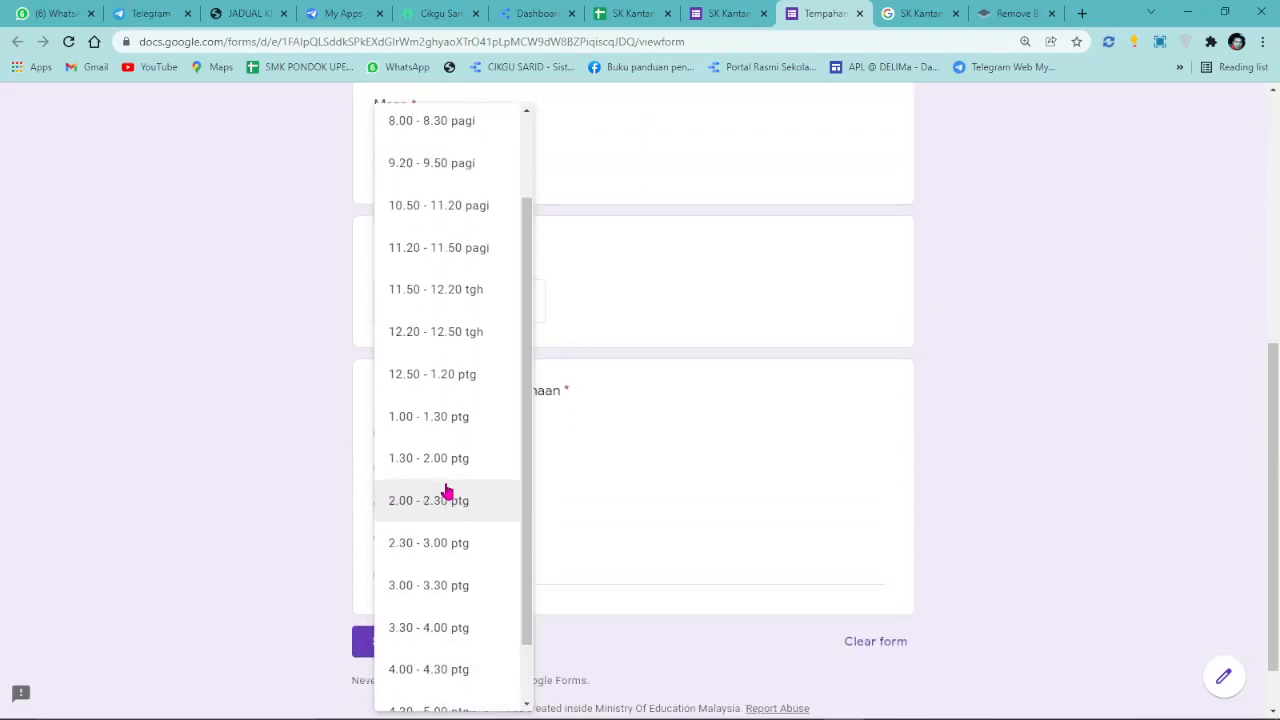
scroll(480, 614, "down", 5)
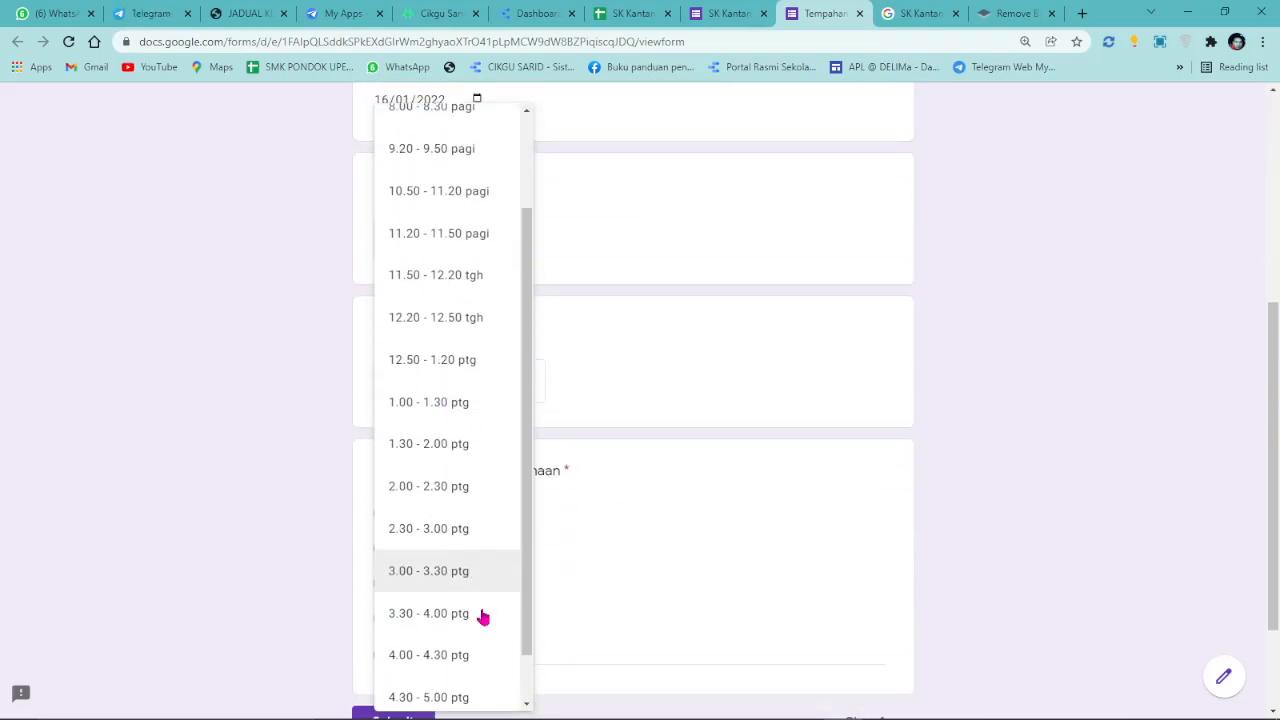
scroll(457, 423, "up", 5)
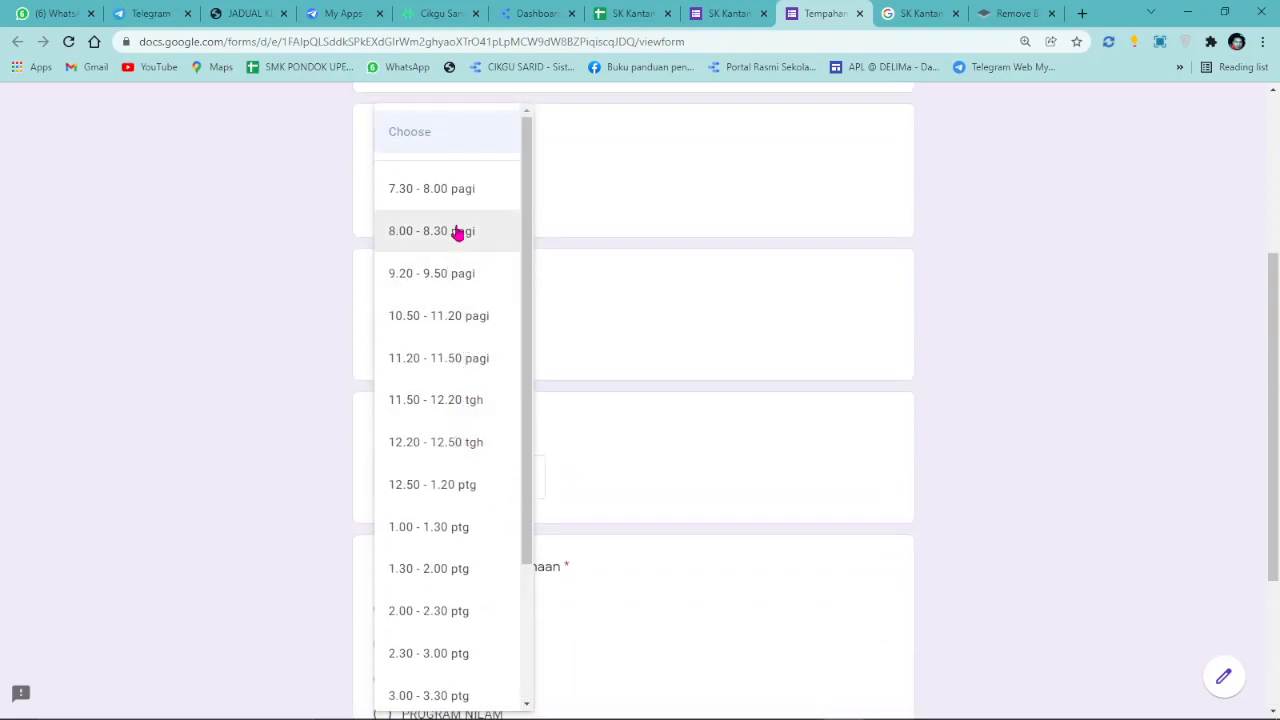
left_click(430, 289)
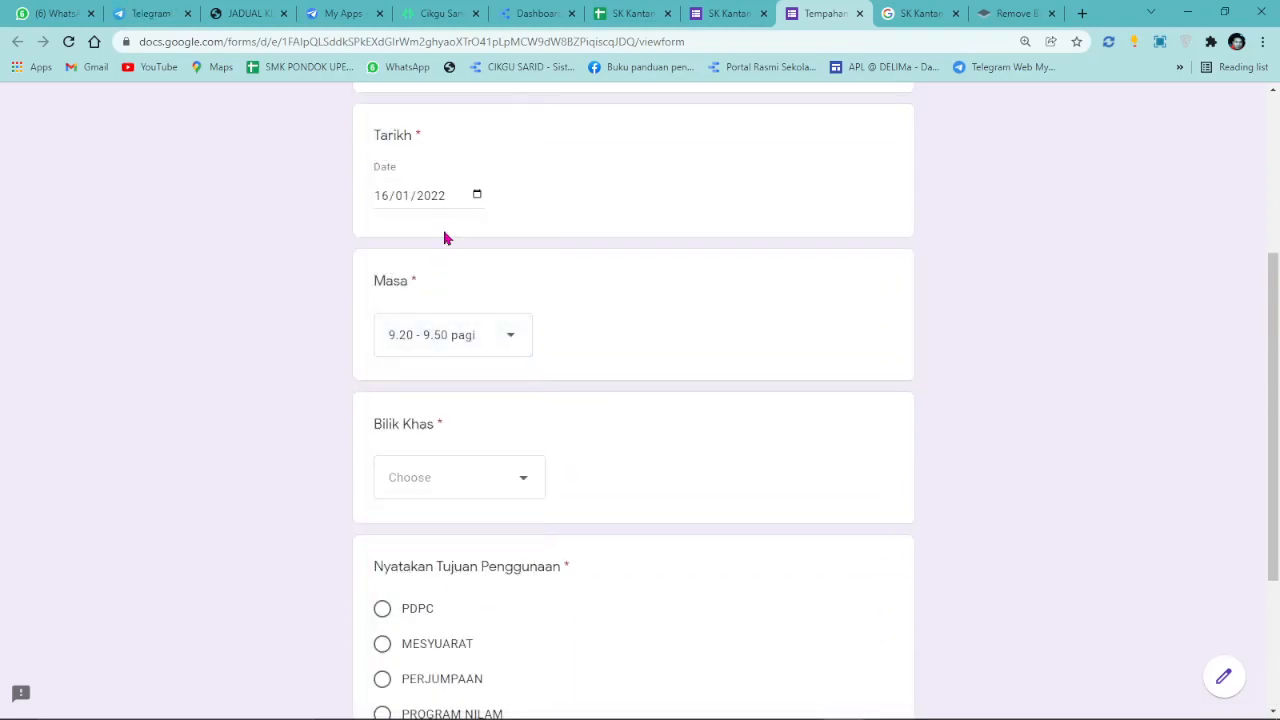
left_click(516, 341)
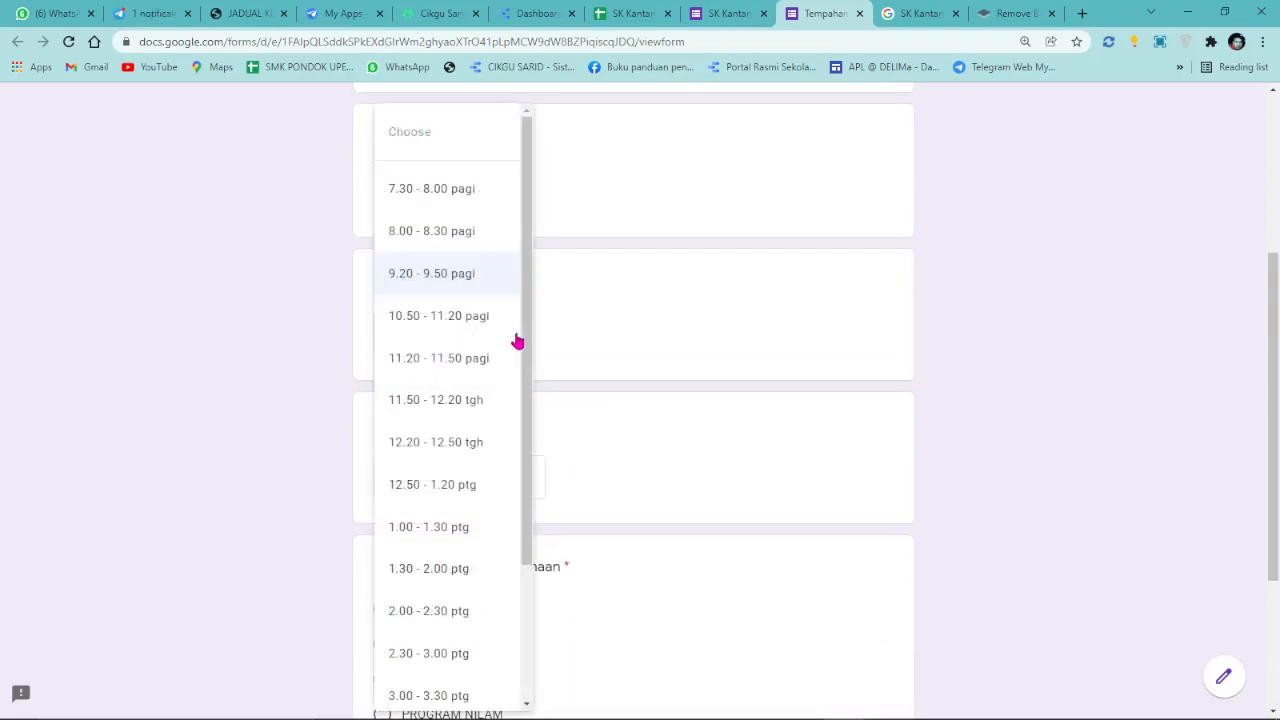
left_click(435, 318)
Choose Makmal Komputer 1 for PDPC, submit the booking and return to the editor.
left_click(496, 499)
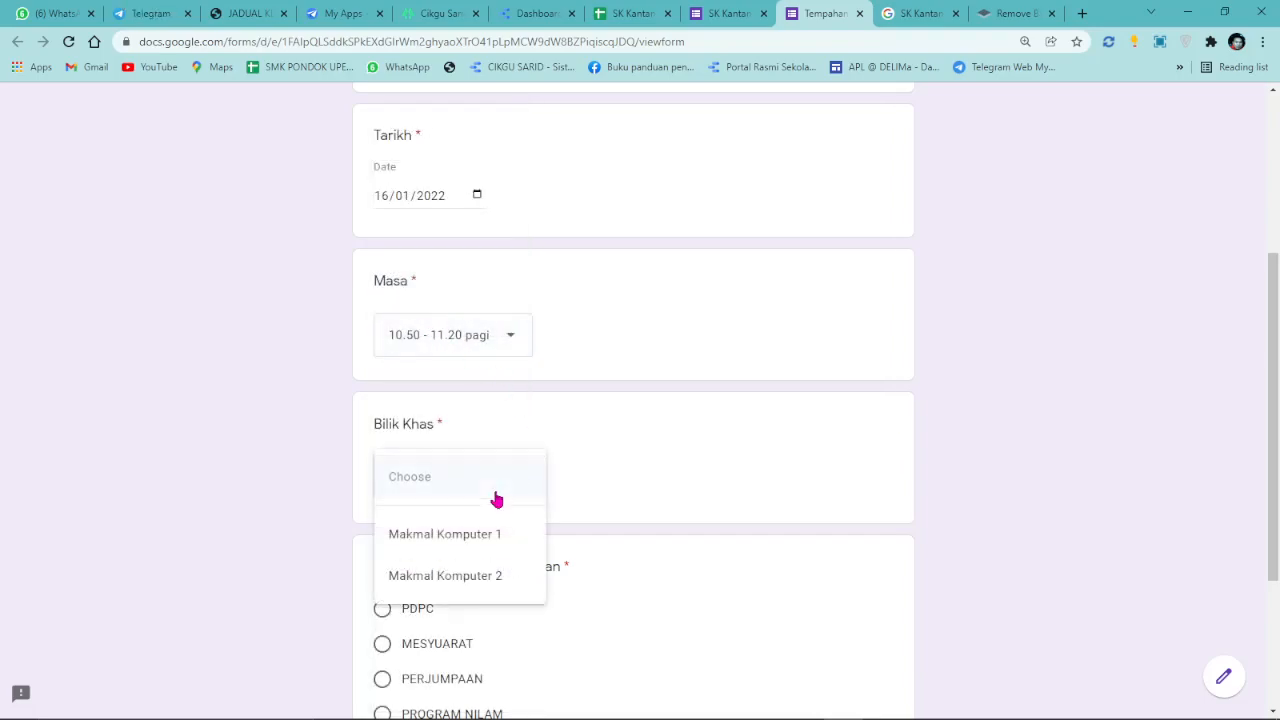
left_click(491, 540)
scroll(436, 551, "down", 1)
left_click(396, 535)
scroll(440, 560, "down", 2)
left_click(400, 578)
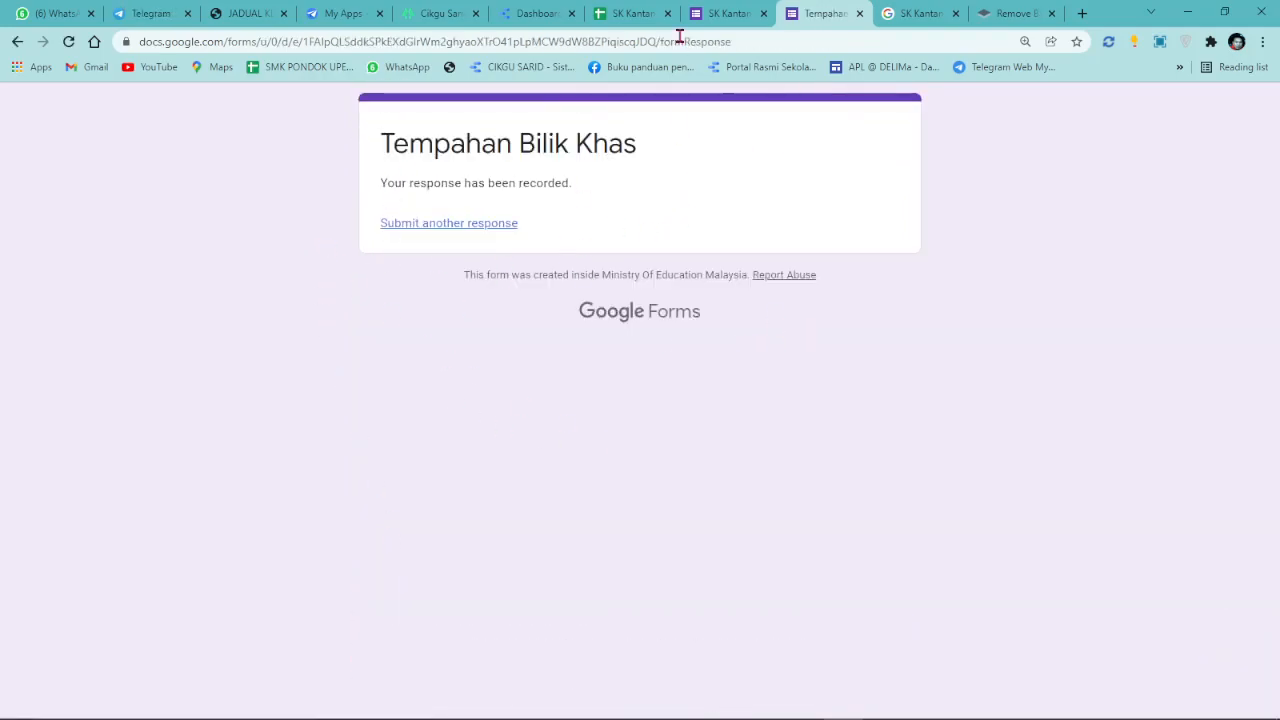
left_click(728, 13)
Open the form's responses and their linked Google Sheets spreadsheet.
left_click(646, 160)
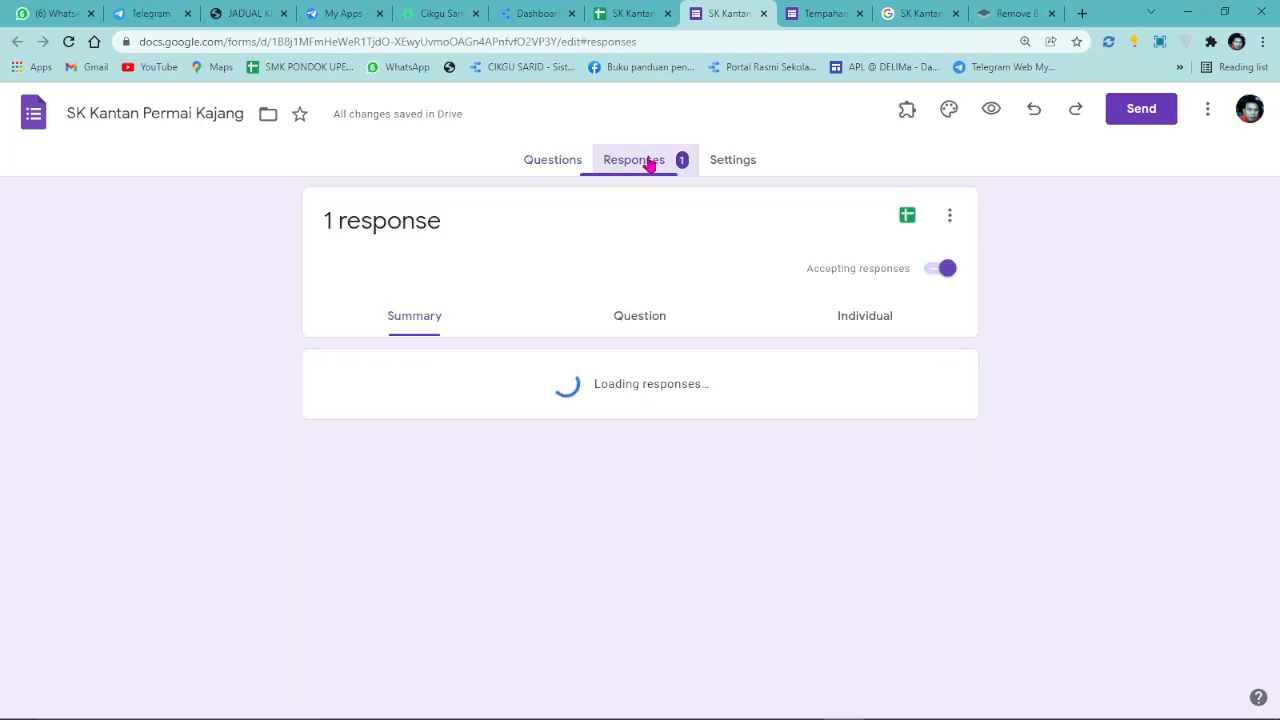
left_click(897, 214)
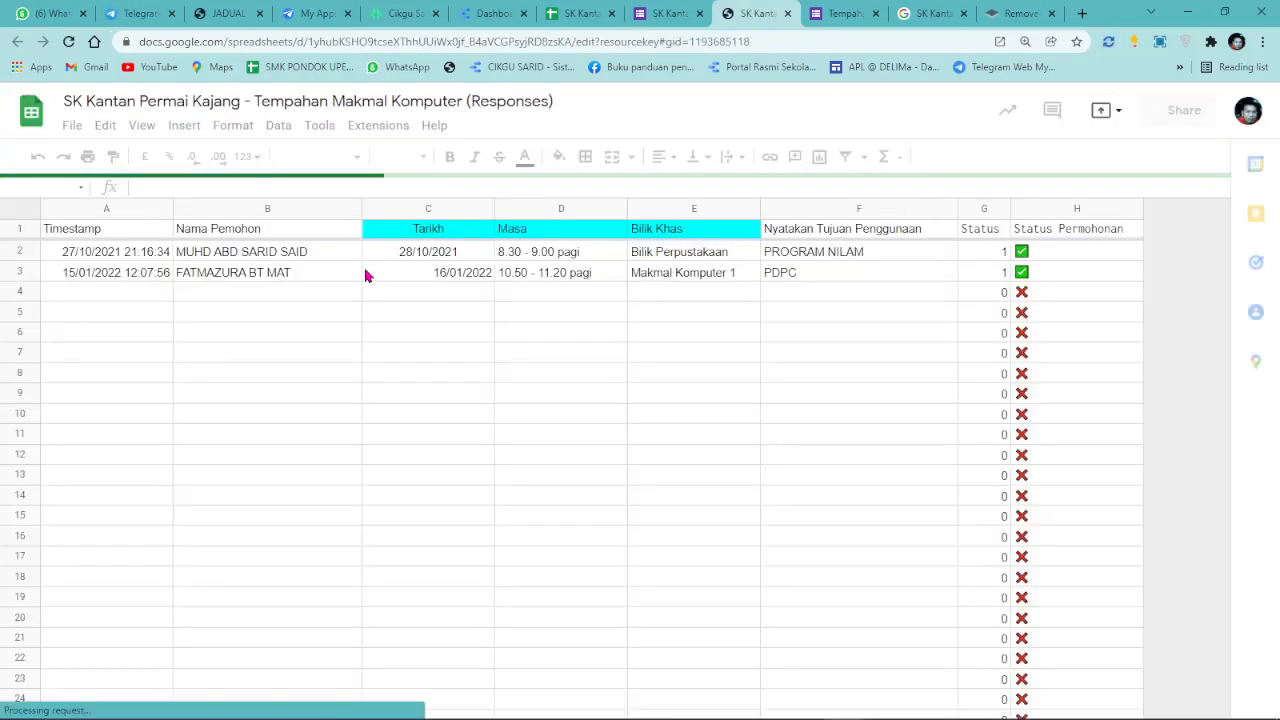
left_click(261, 274)
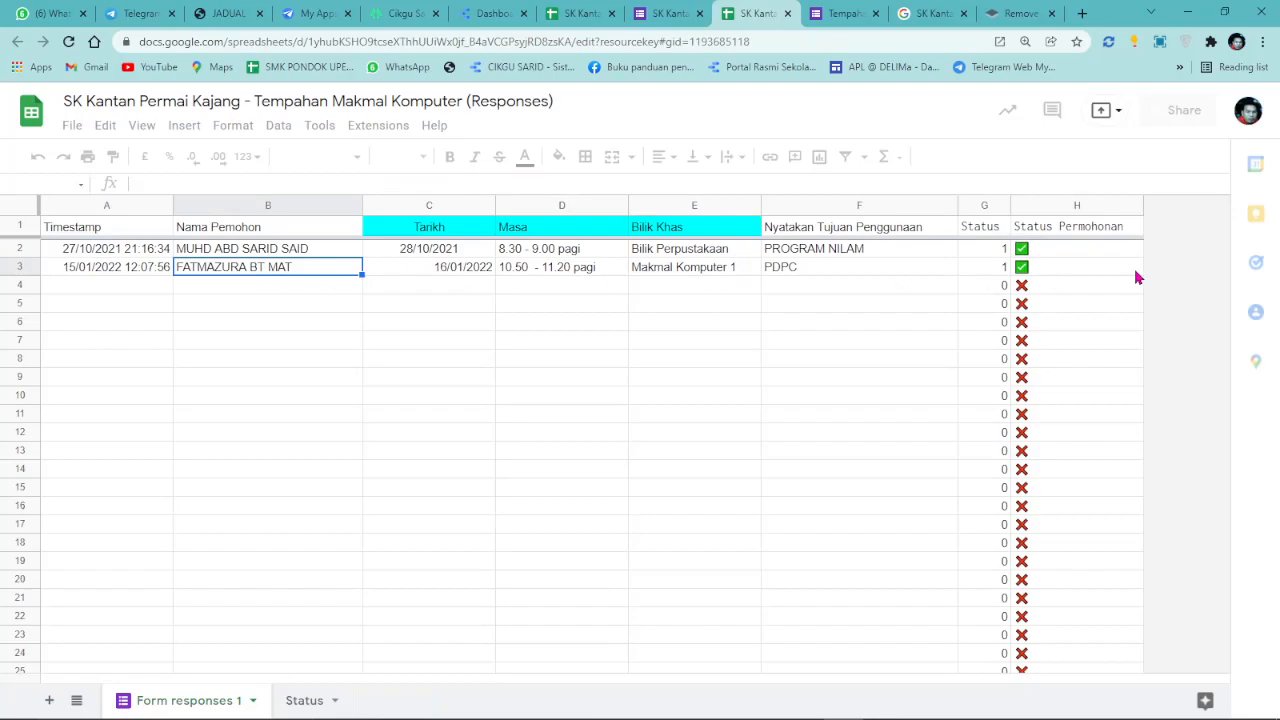
Delete row 2, the old 27/10/2021 Bilik Perpustakaan booking.
left_click(20, 250)
right_click(20, 250)
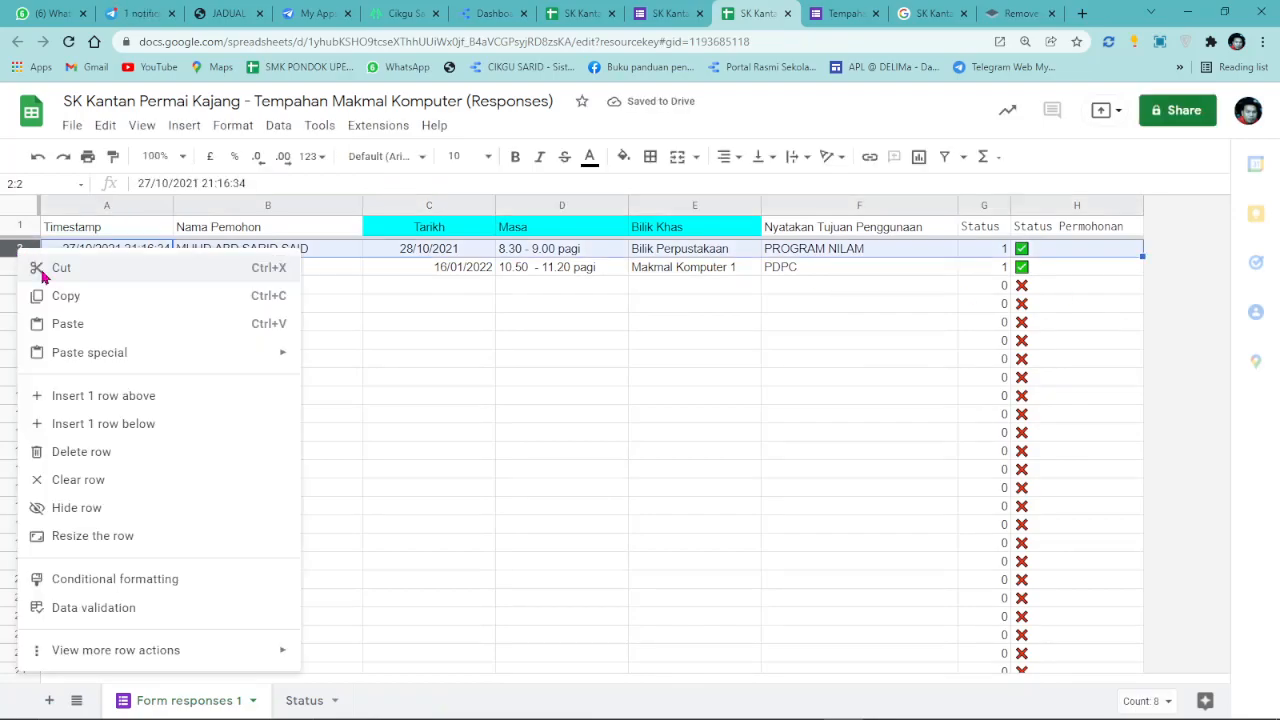
left_click(96, 452)
left_click(618, 386)
Check the remaining 16/01/2022 booking's applicant, purpose and date, then return to the dashboard.
left_click(220, 252)
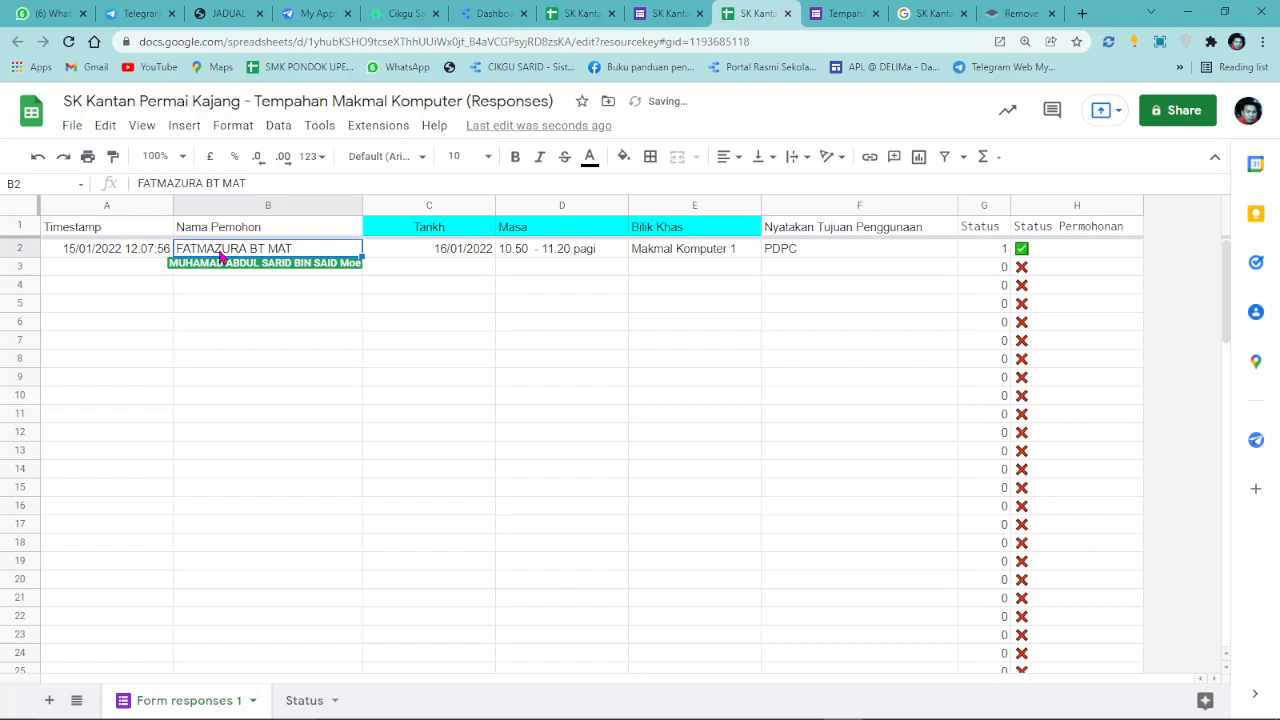
left_click(815, 252)
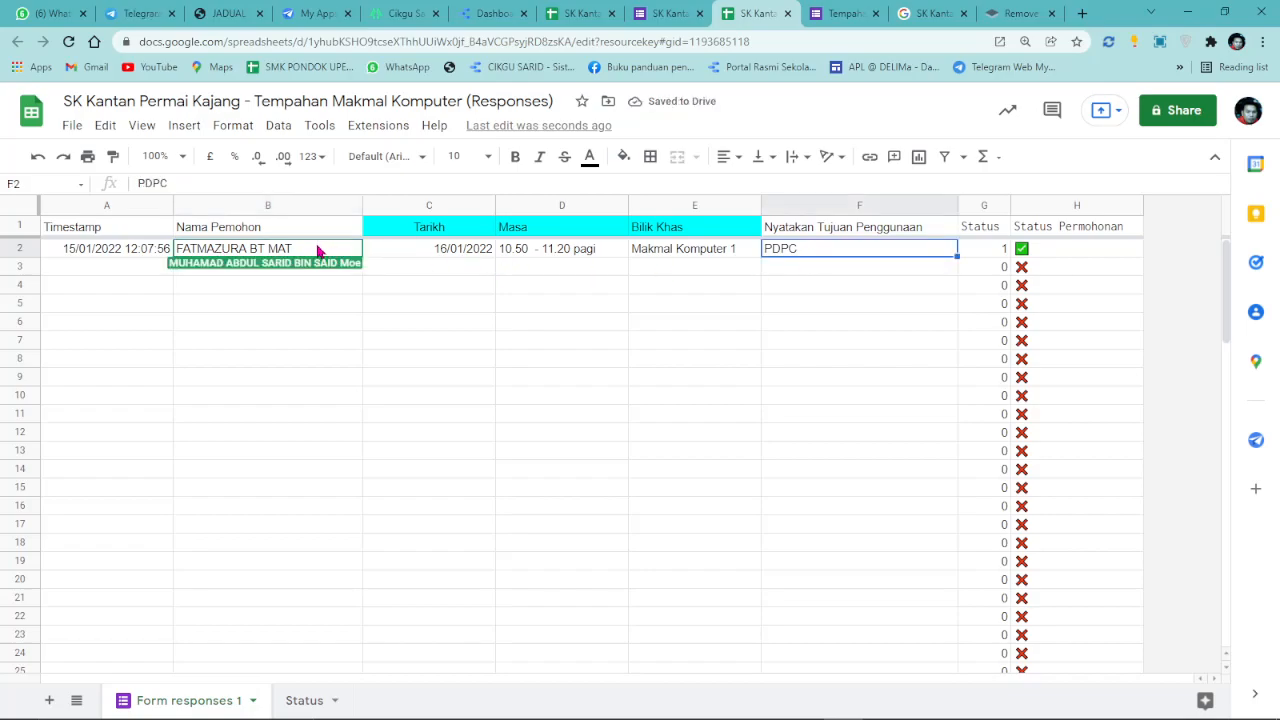
left_click(443, 253)
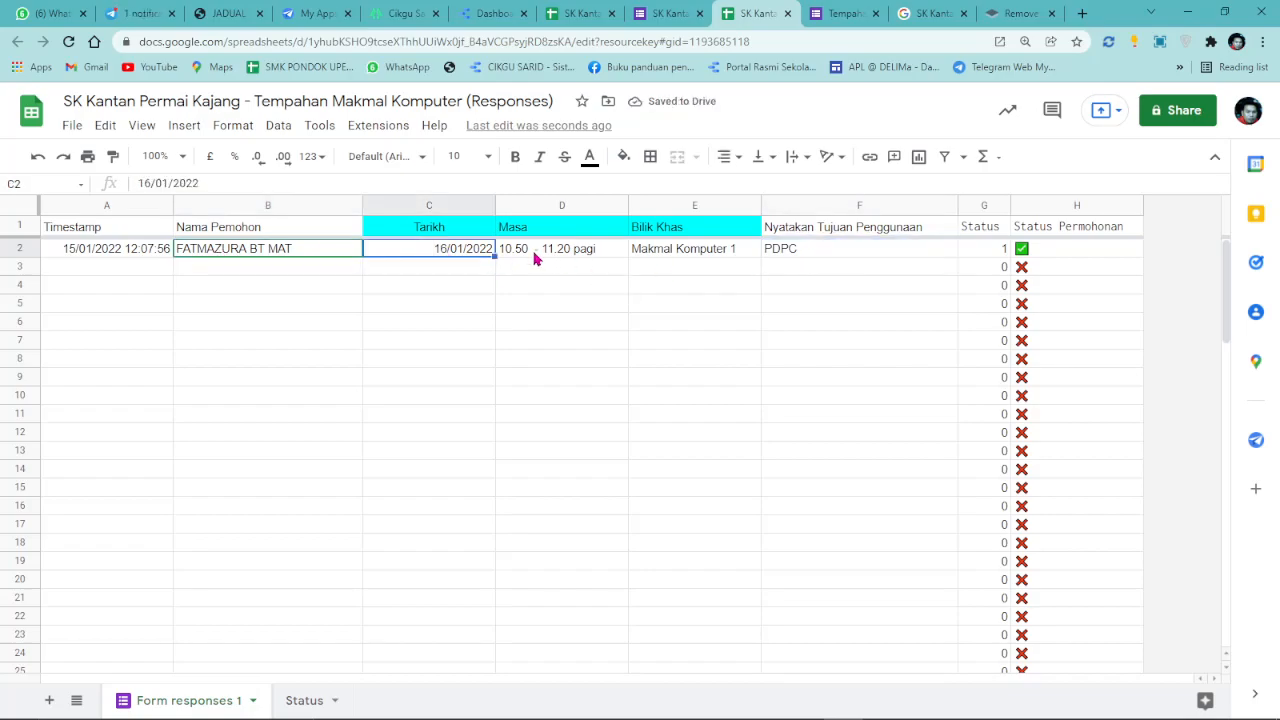
left_click(325, 250)
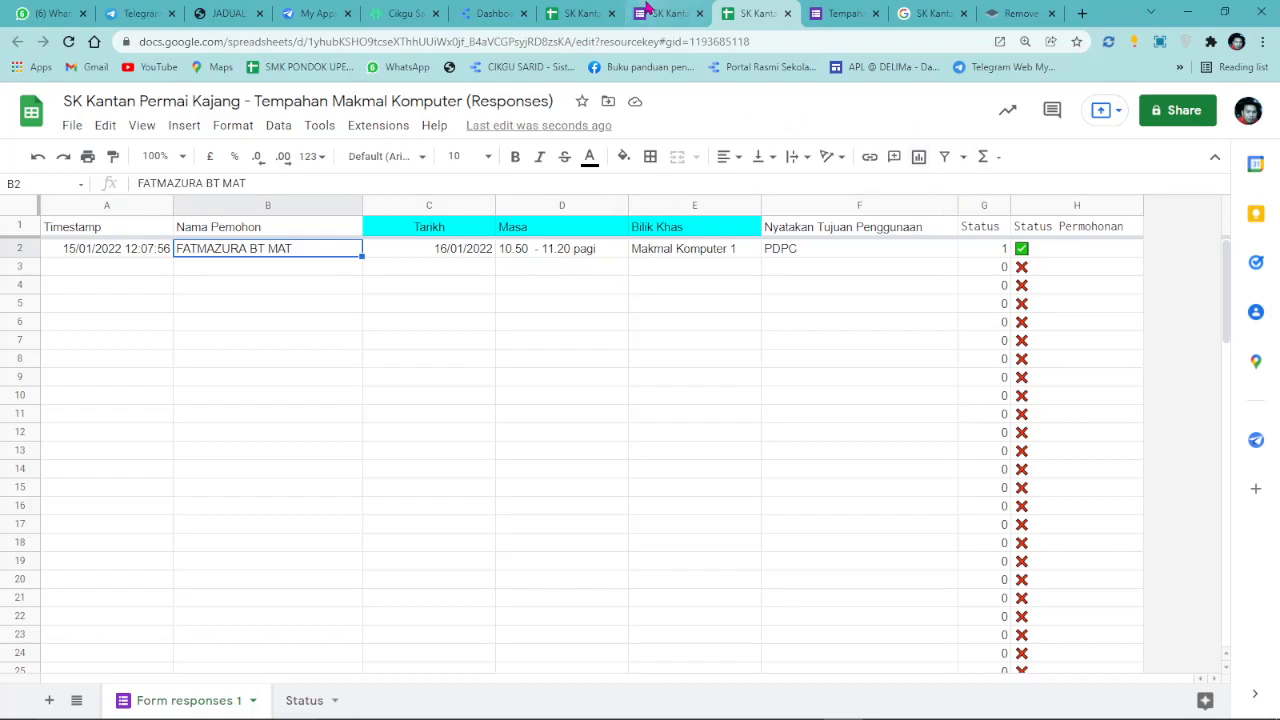
left_click(493, 13)
Refresh the report's data so the table shows the 16 Jan 2022 booking.
mouse_move(1042, 90)
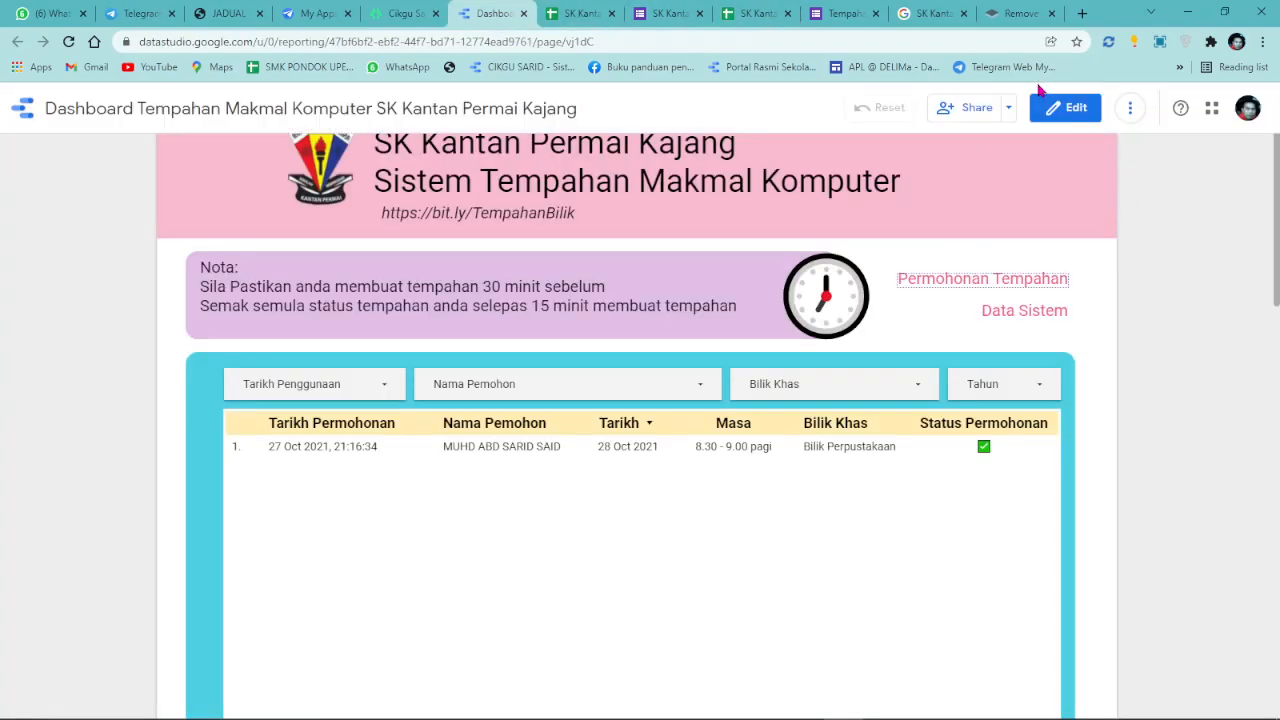
left_click(1127, 118)
left_click(1138, 156)
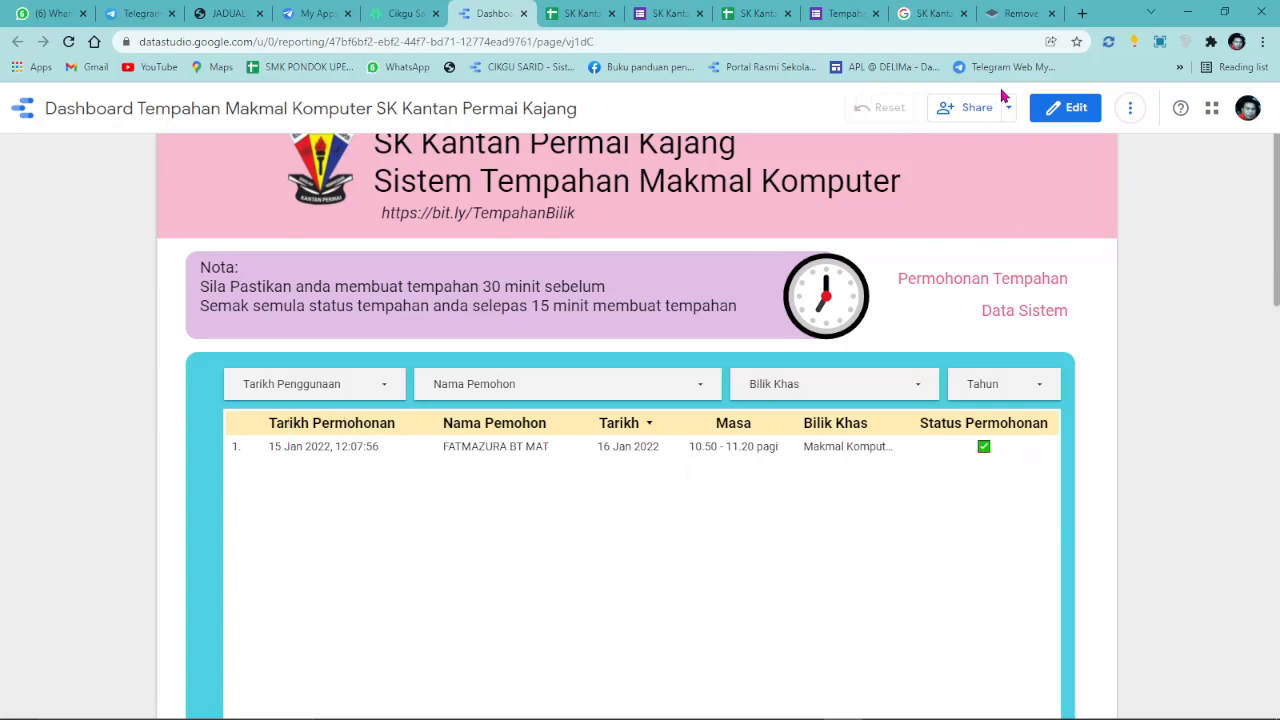
Start another response on the booking form and focus the applicant name field.
left_click(840, 13)
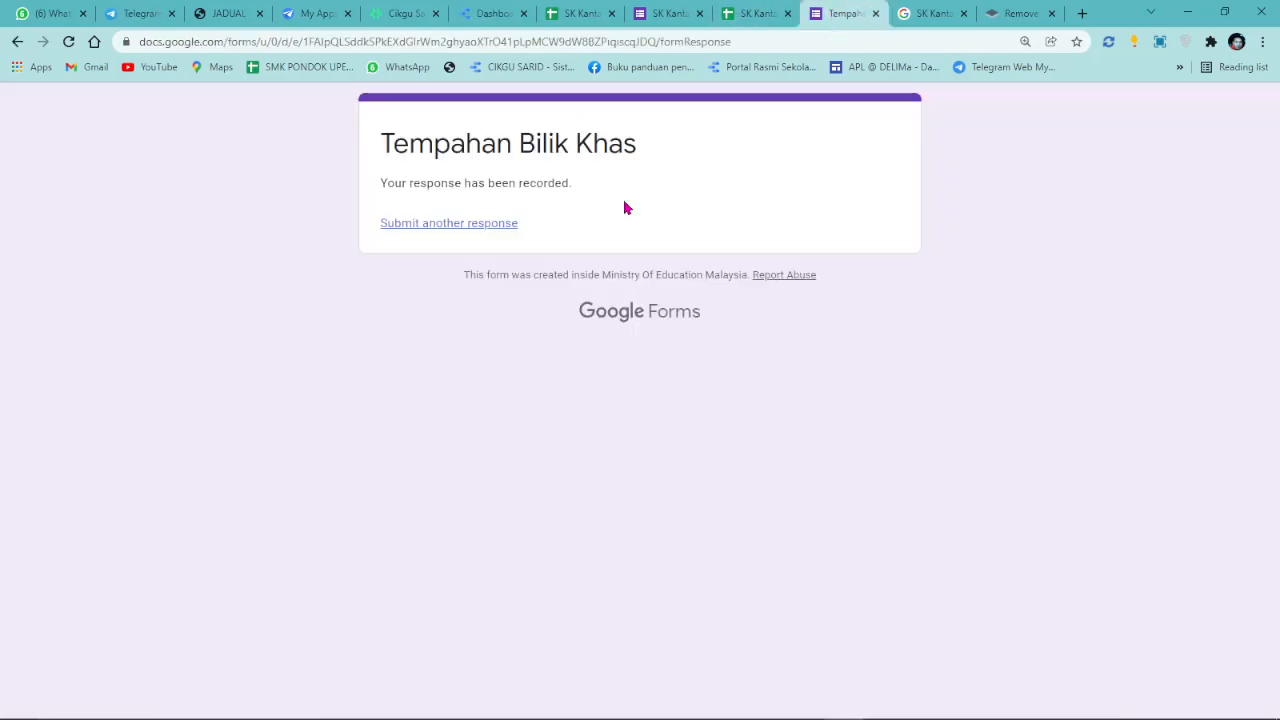
left_click(437, 224)
left_click(431, 358)
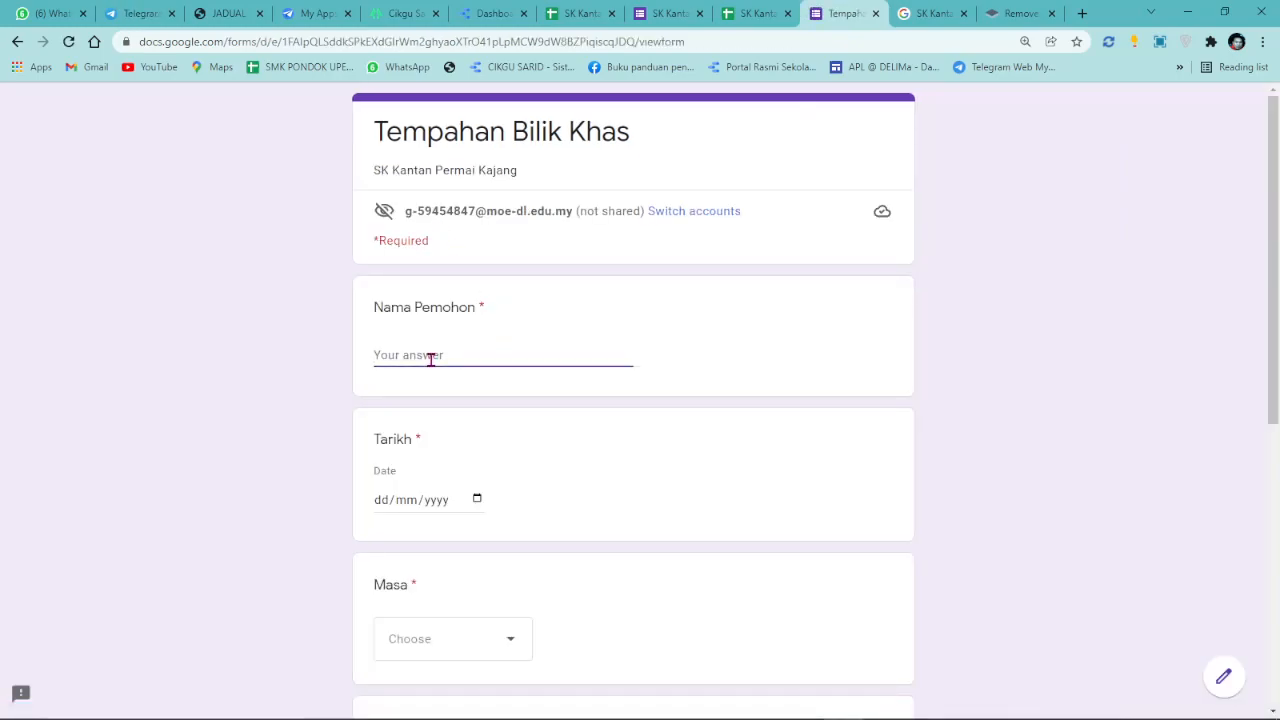
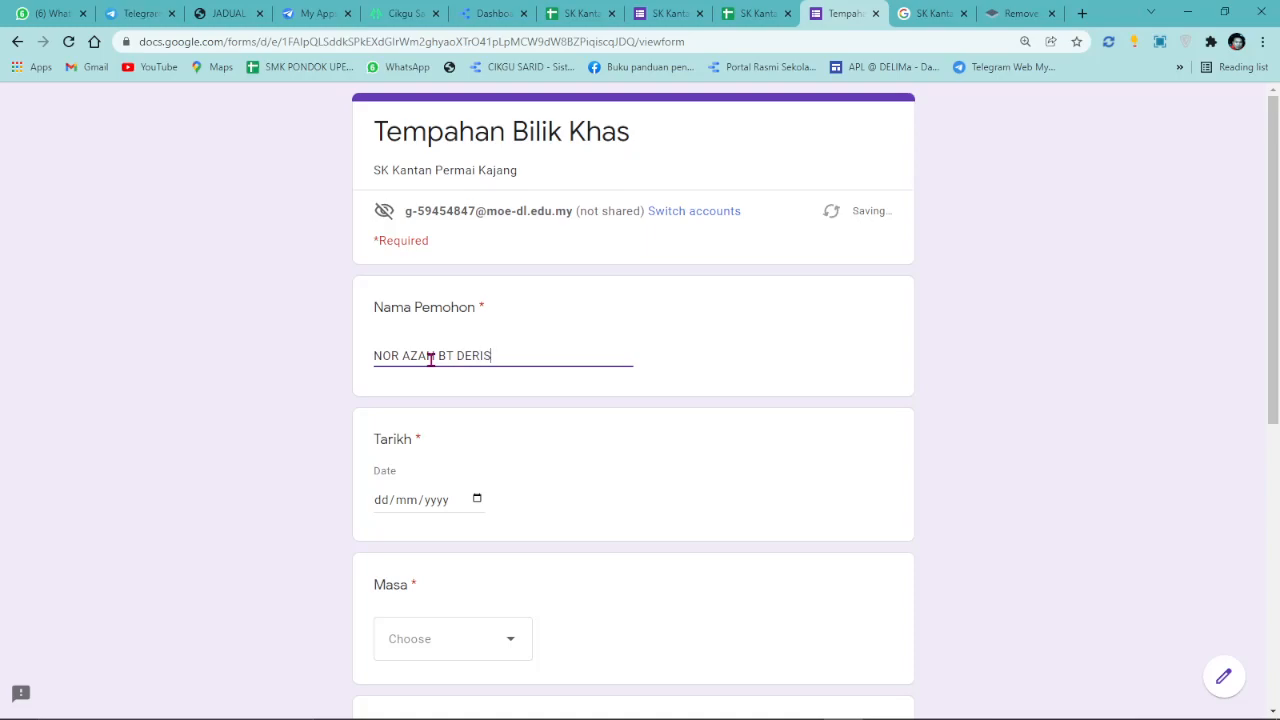
Enter the applicant name, date 16/01/2022 and time slot 10.50 - 11.20 pagi.
left_click(477, 499)
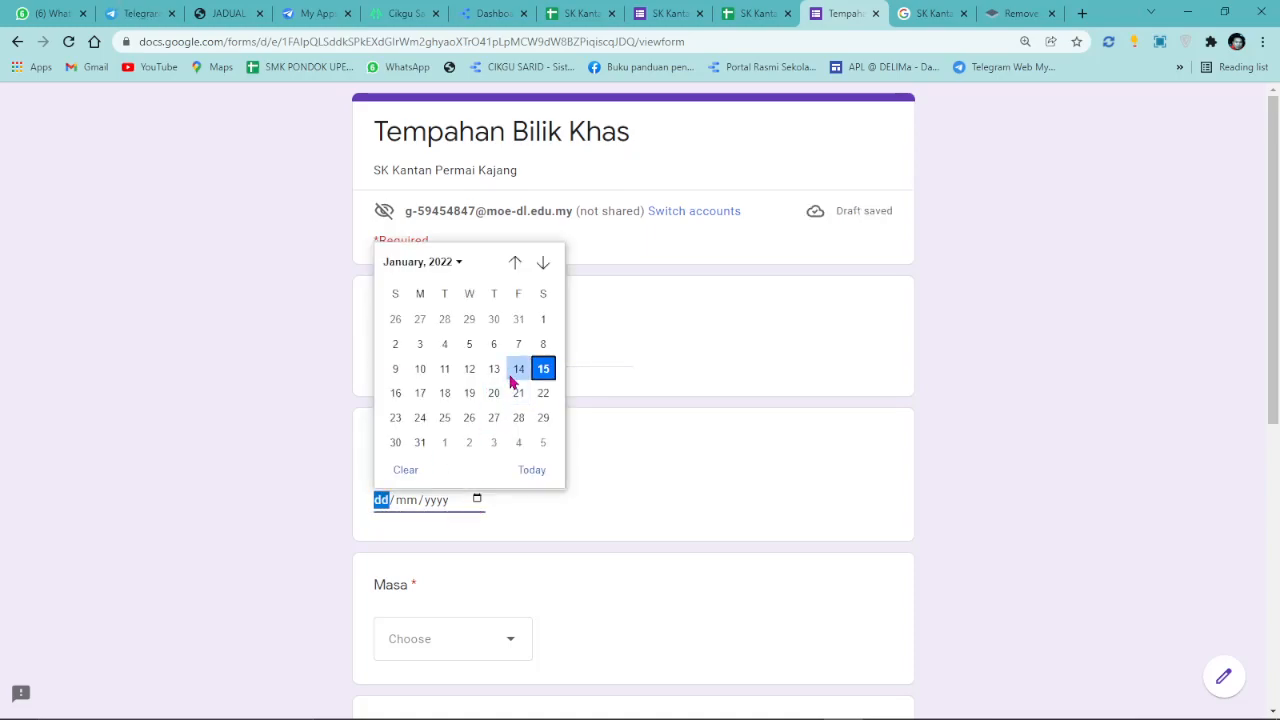
left_click(396, 393)
scroll(463, 569, "down", 1)
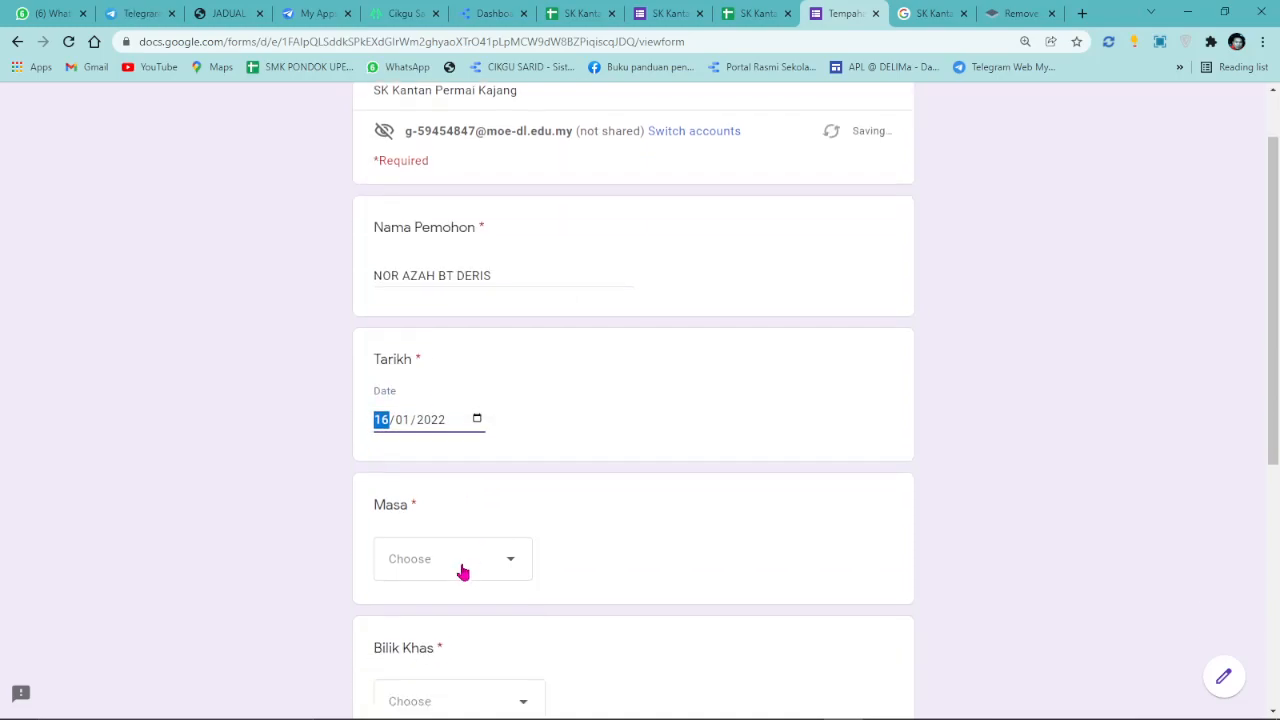
left_click(463, 568)
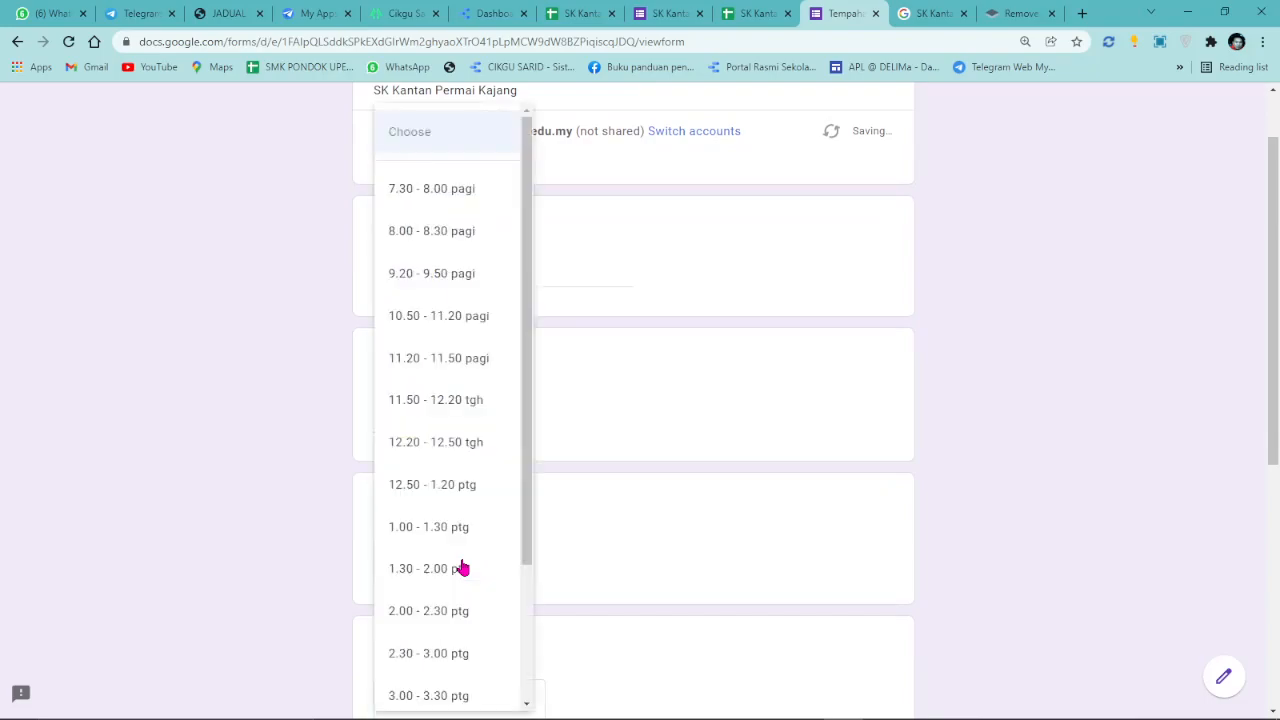
left_click(437, 318)
Choose Makmal Komputer 1, tick MESYUARAT, submit, and check the responses sheet.
left_click(752, 13)
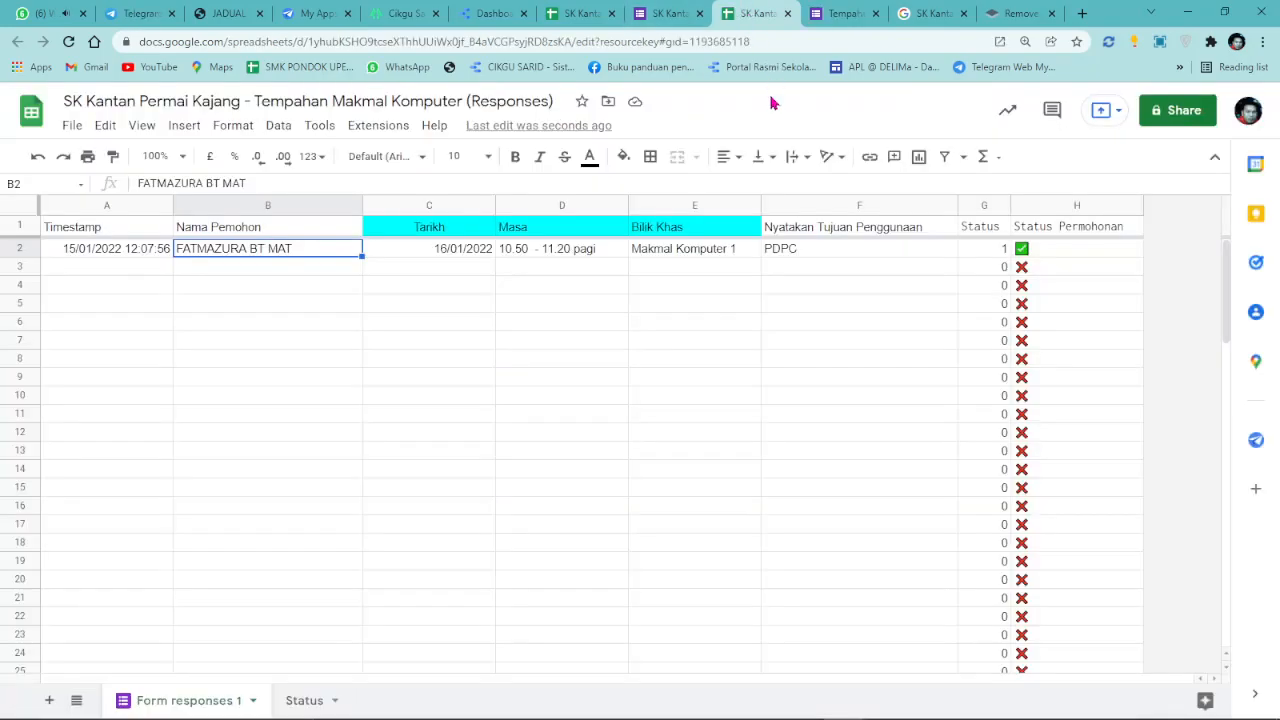
left_click(838, 14)
scroll(500, 520, "down", 1)
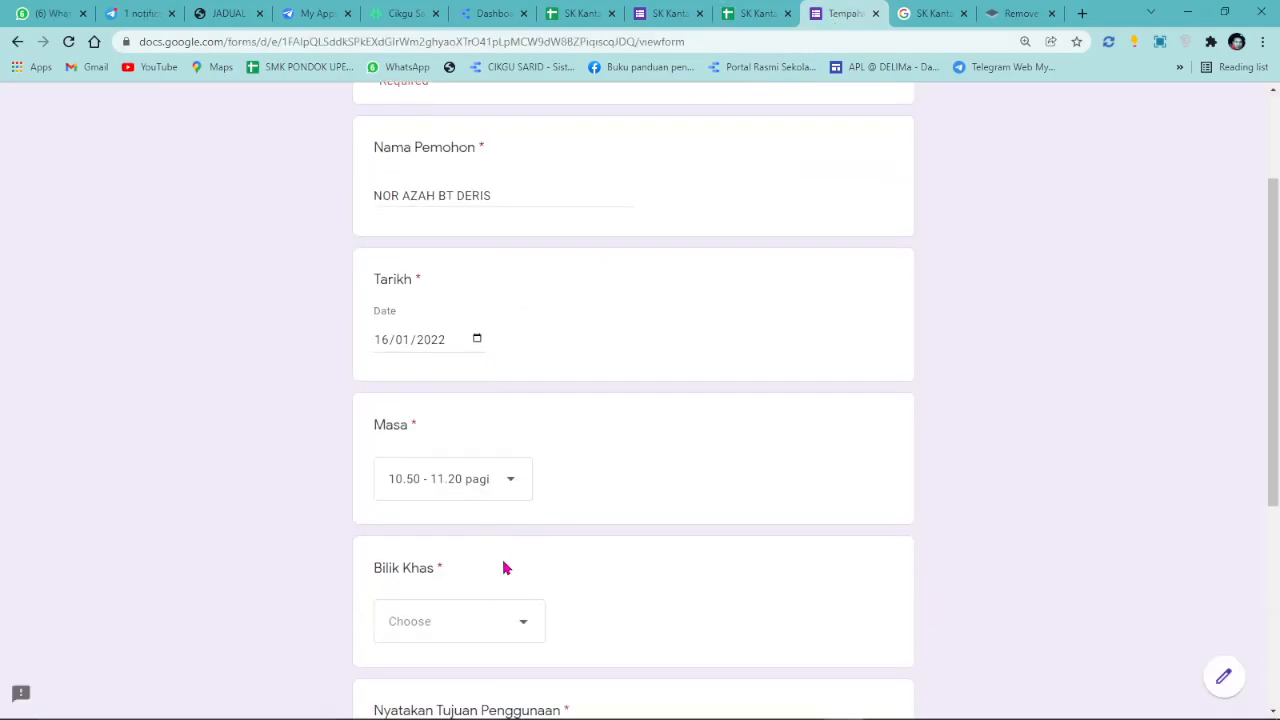
left_click(491, 622)
left_click(451, 627)
scroll(626, 523, "down", 3)
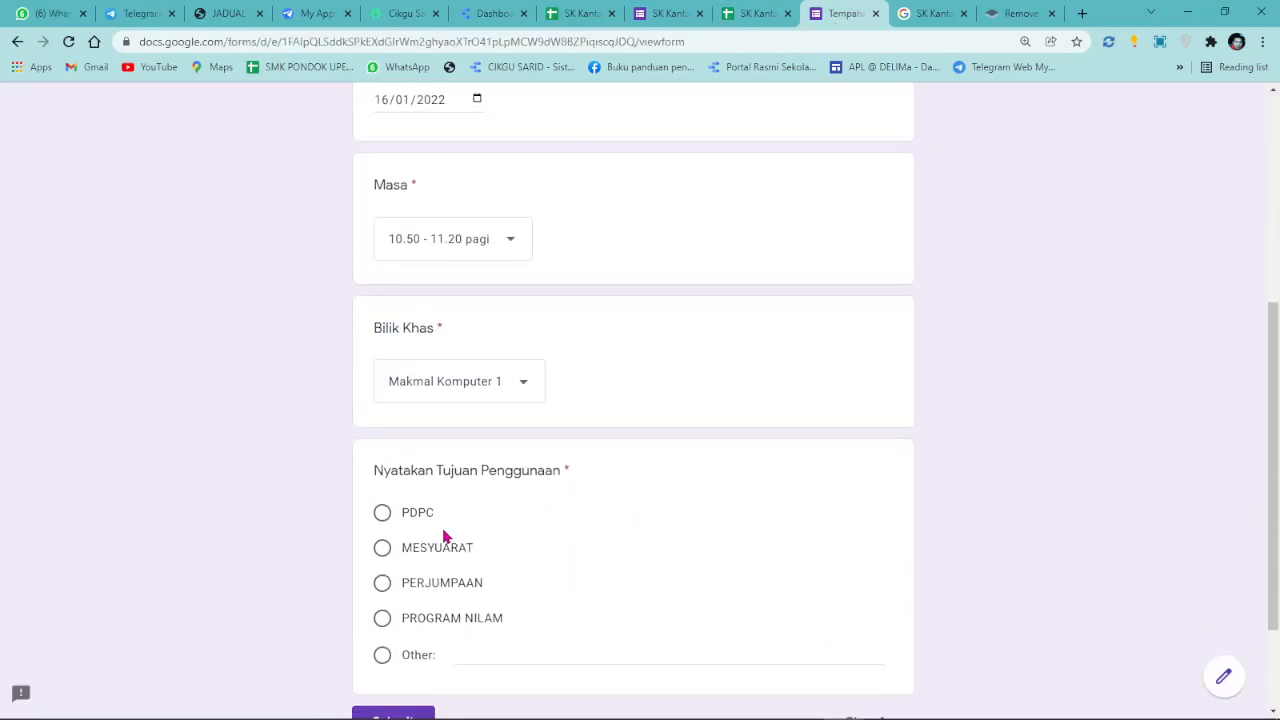
left_click(395, 550)
scroll(400, 560, "down", 2)
left_click(405, 577)
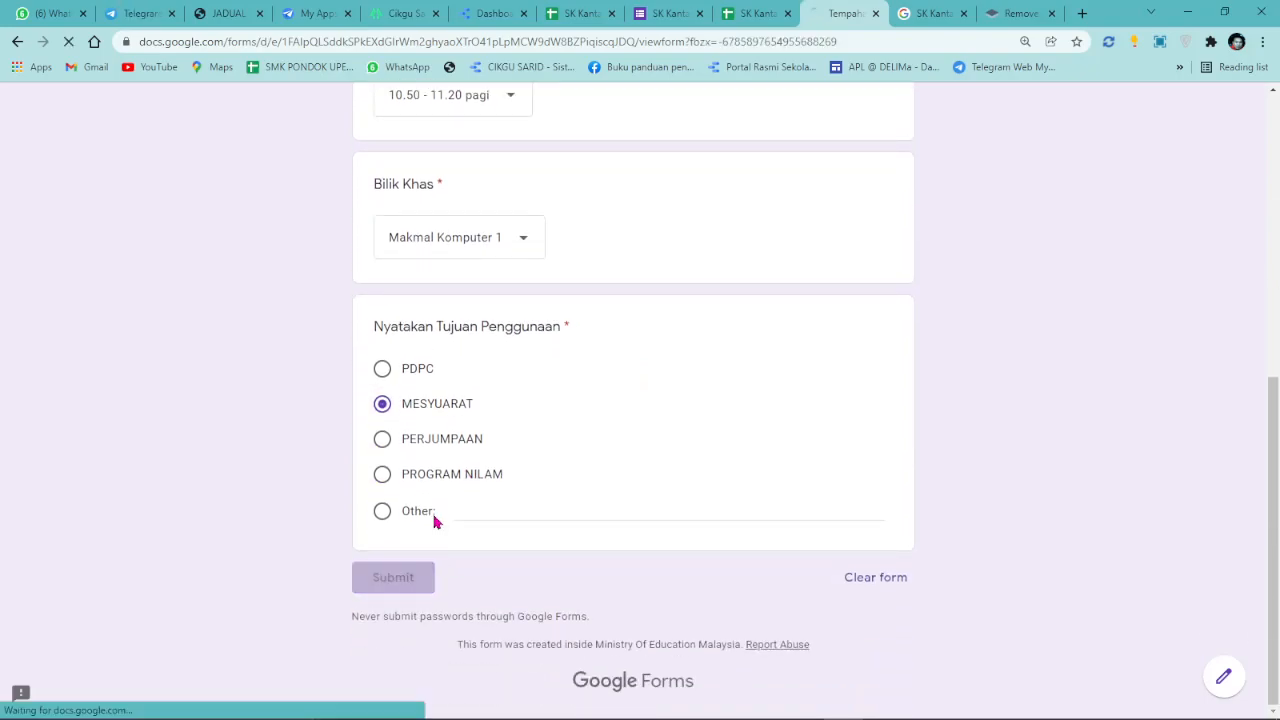
left_click(728, 13)
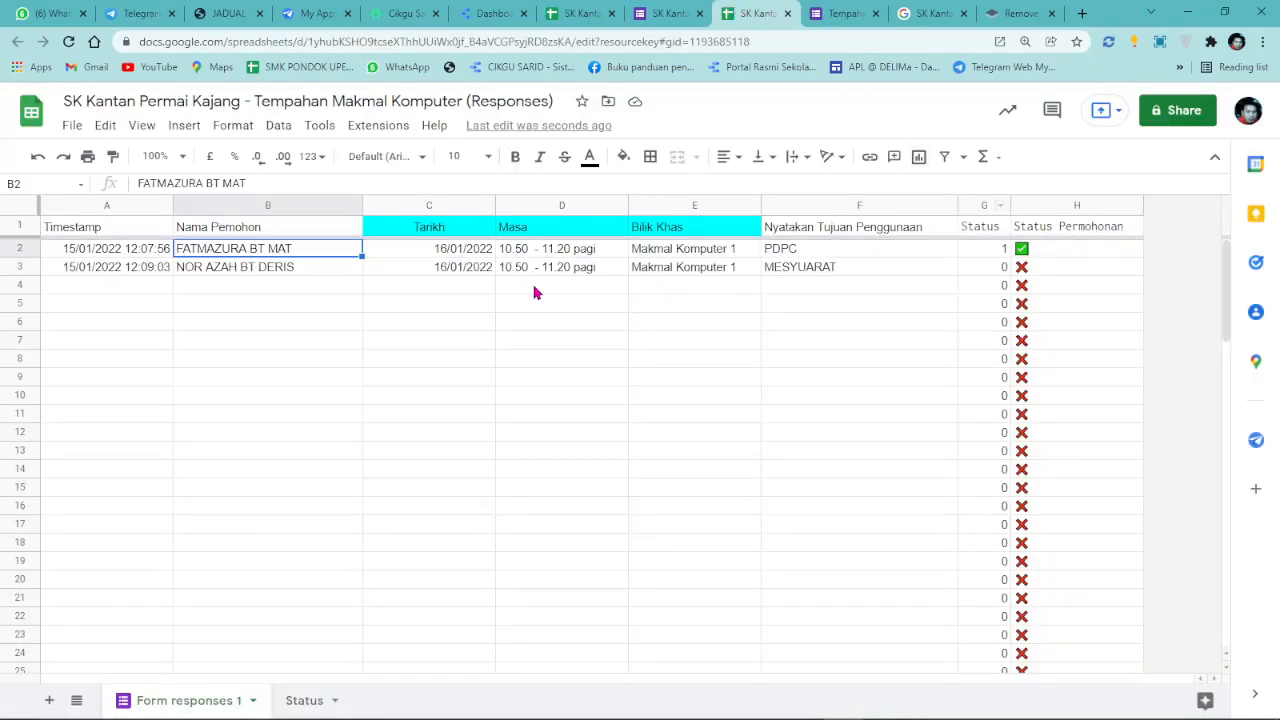
Refresh the dashboard's data so both 16 Jan 2022 bookings appear, then enter edit mode.
left_click(331, 272)
left_click(493, 13)
left_click(1130, 107)
left_click(1145, 187)
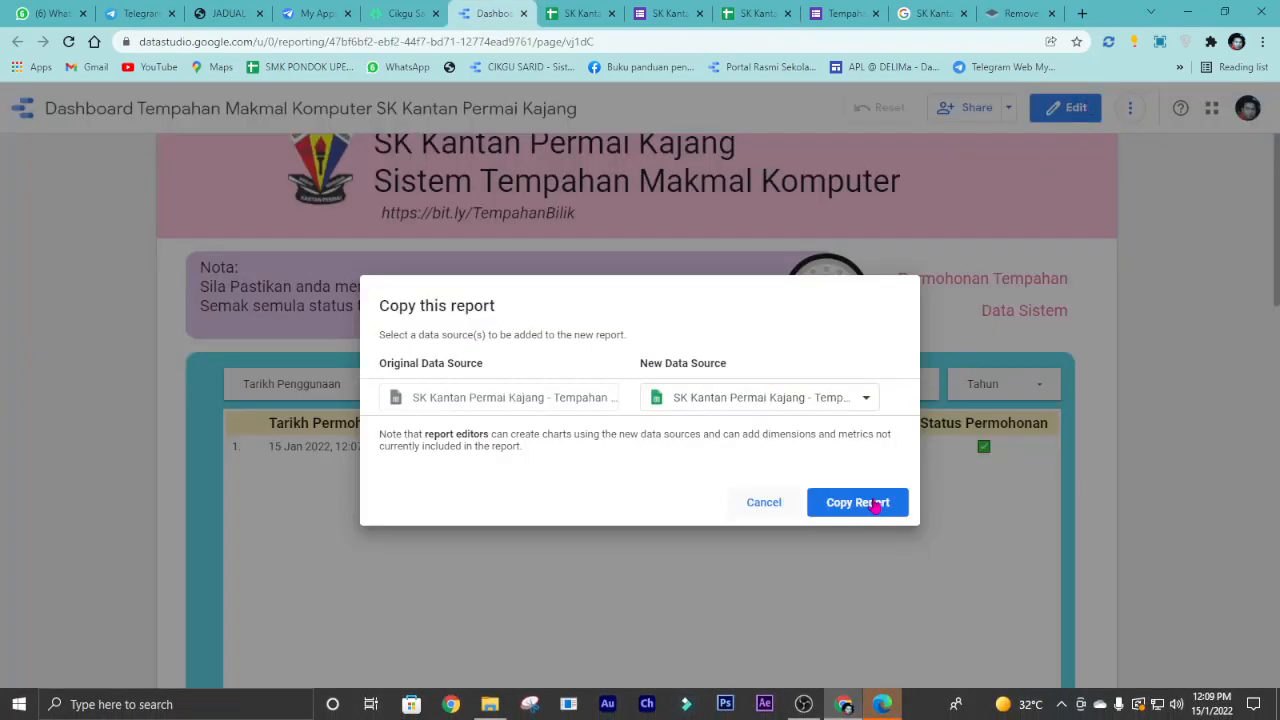
left_click(777, 510)
left_click(1130, 107)
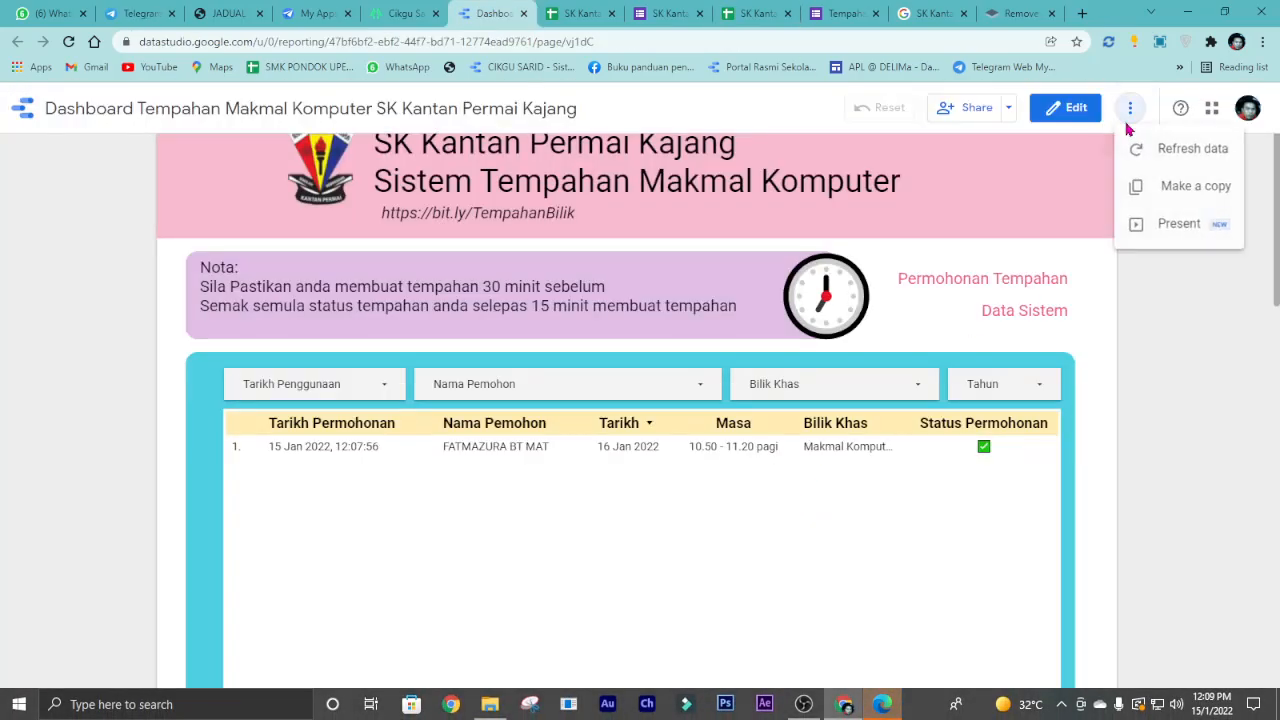
left_click(1133, 148)
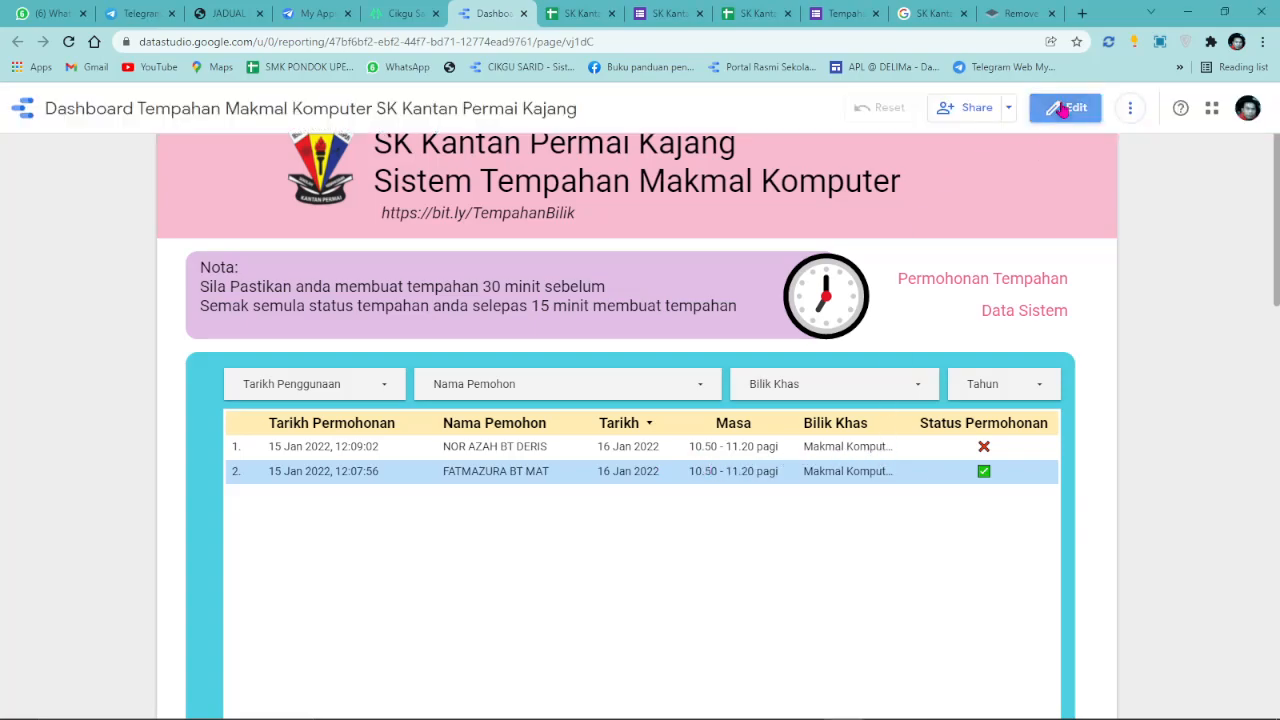
left_click(1066, 107)
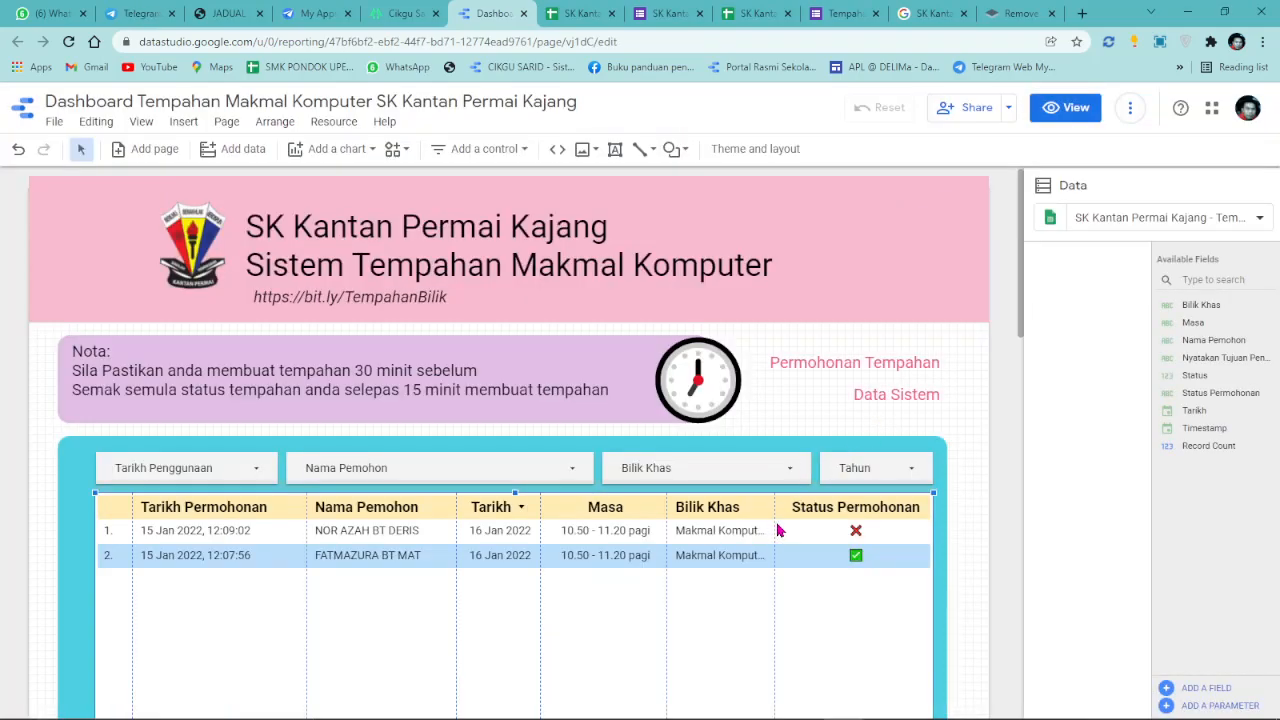
Widen Bilik Khas and Nama Pemohon by narrowing Masa and Tarikh Permohonan.
left_click_drag(774, 520, 792, 520)
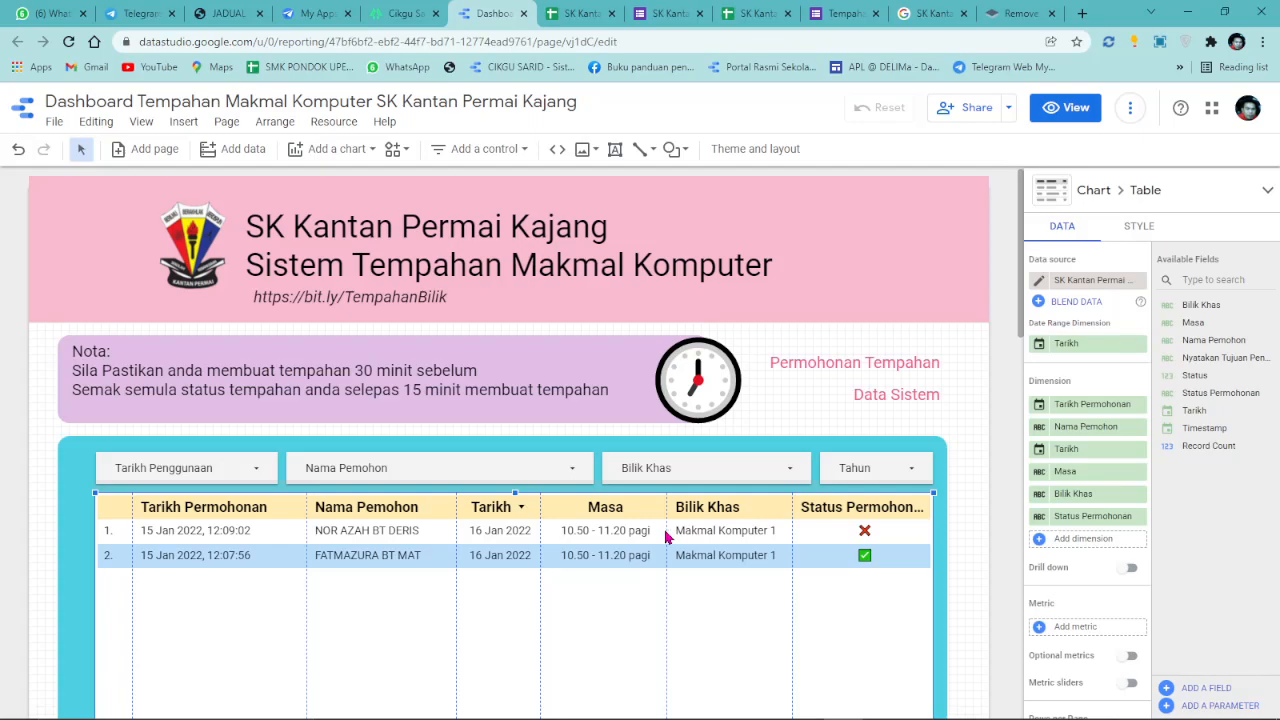
left_click_drag(666, 530, 654, 530)
left_click_drag(791, 539, 778, 540)
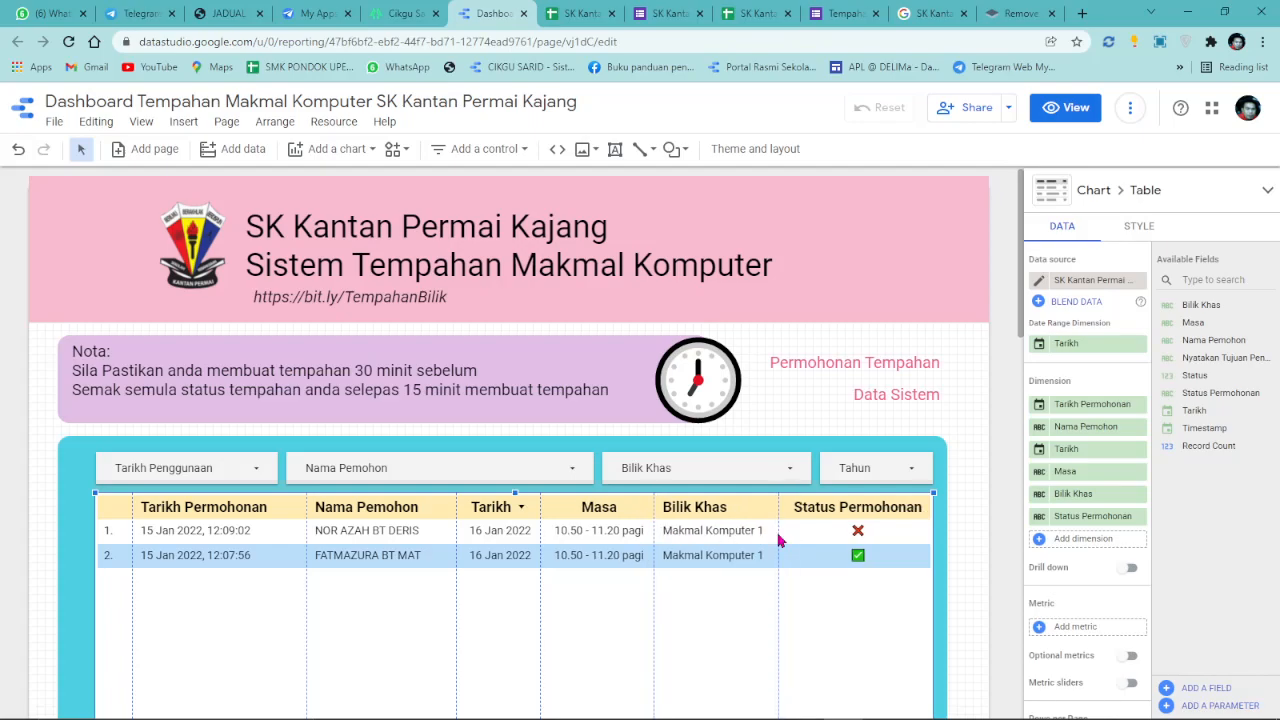
left_click_drag(306, 550, 277, 545)
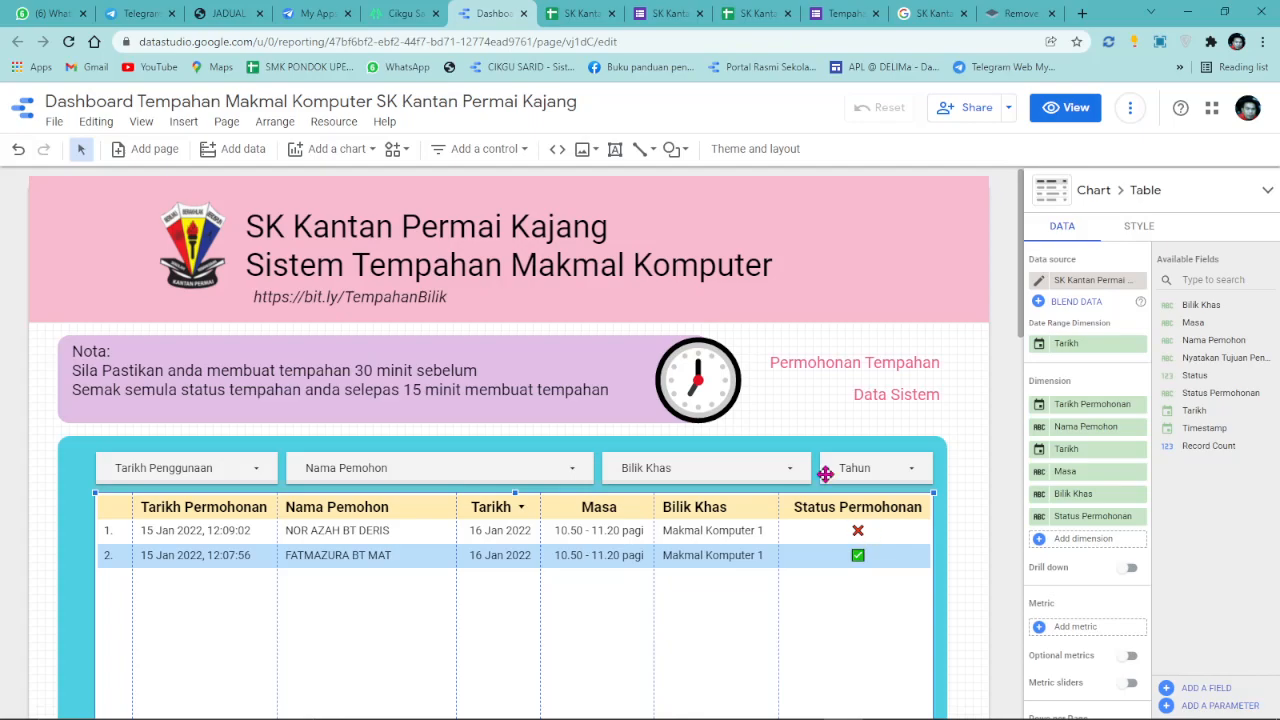
left_click(1065, 107)
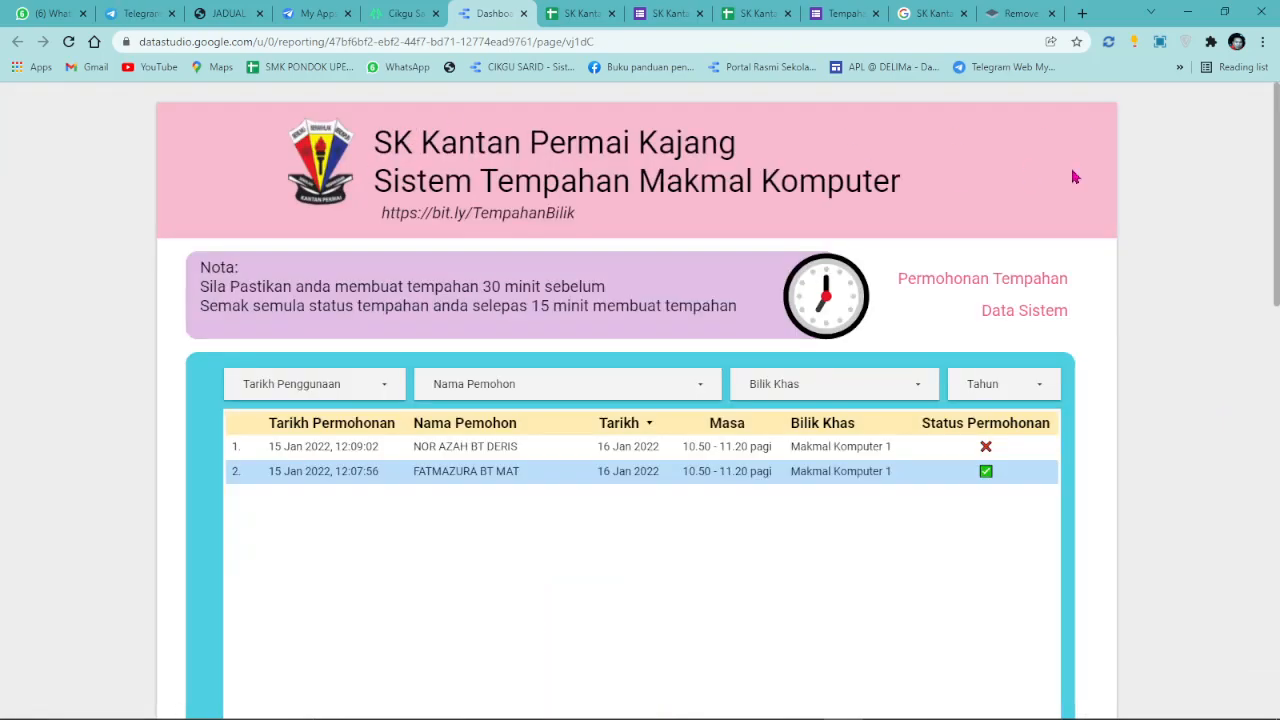
Copy the Tempahan Bilik Khas booking form's web address.
left_click(845, 13)
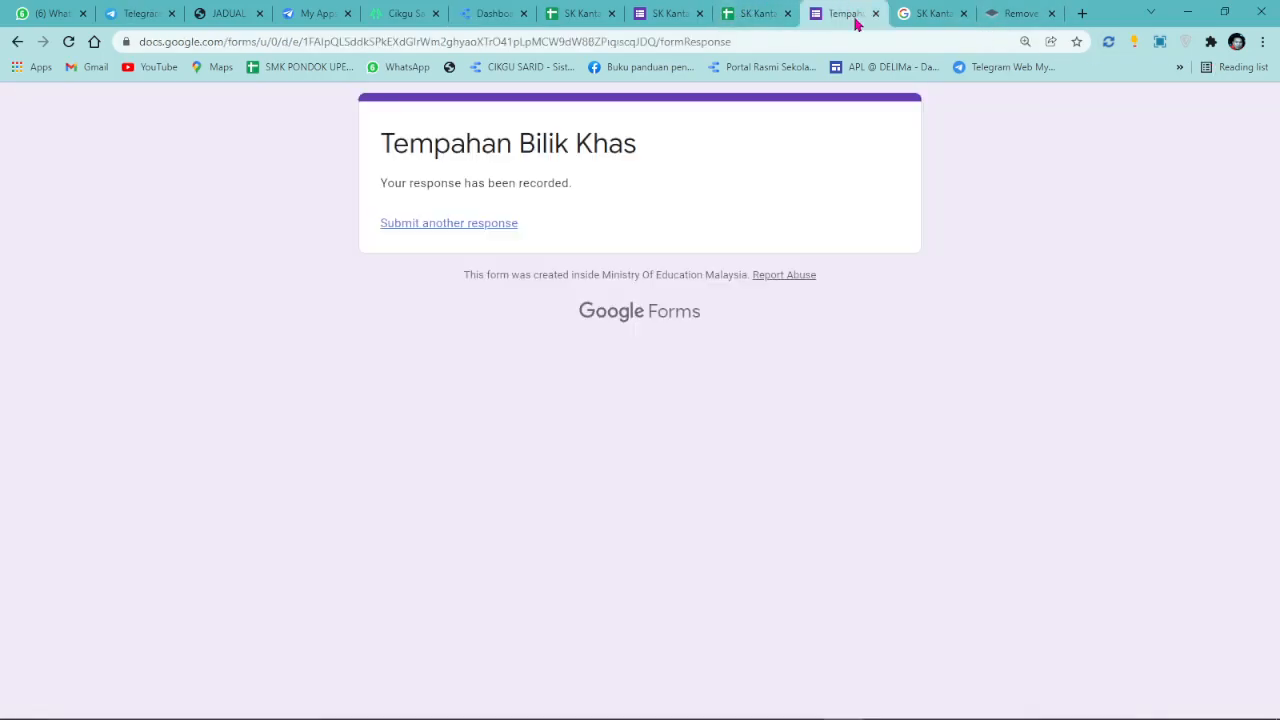
left_click(470, 228)
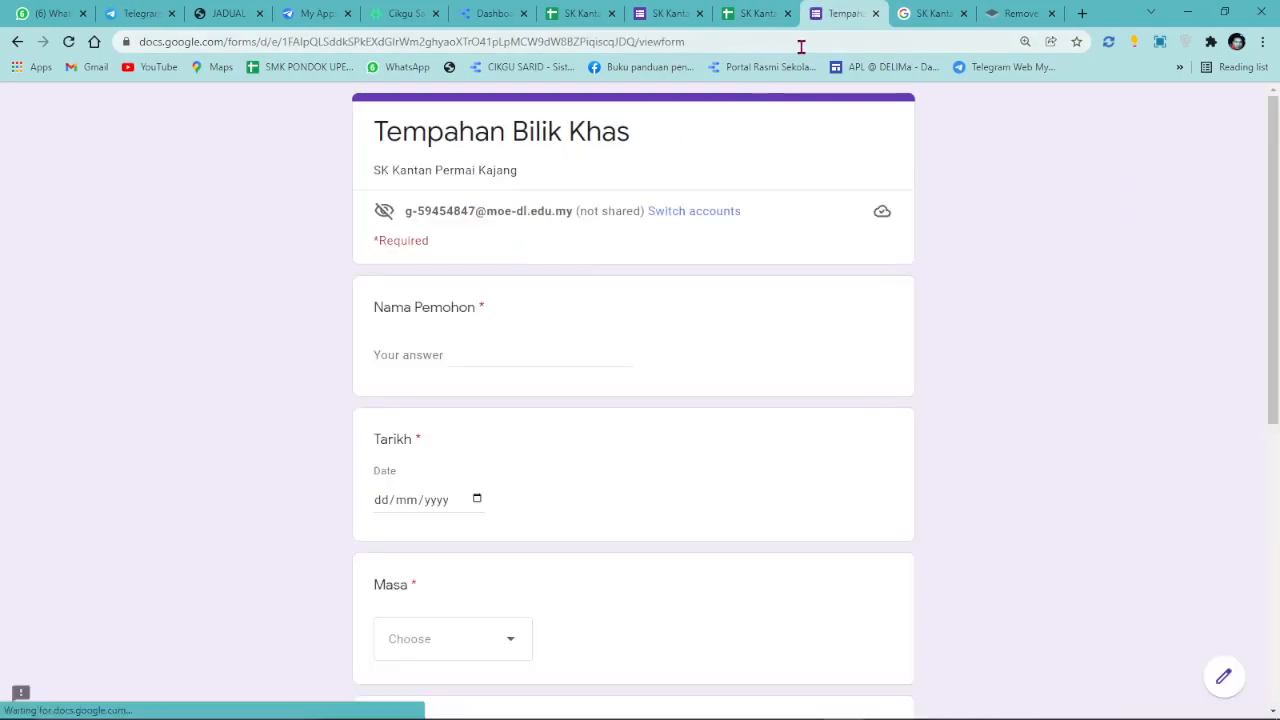
left_click(716, 40)
right_click(716, 40)
left_click(776, 158)
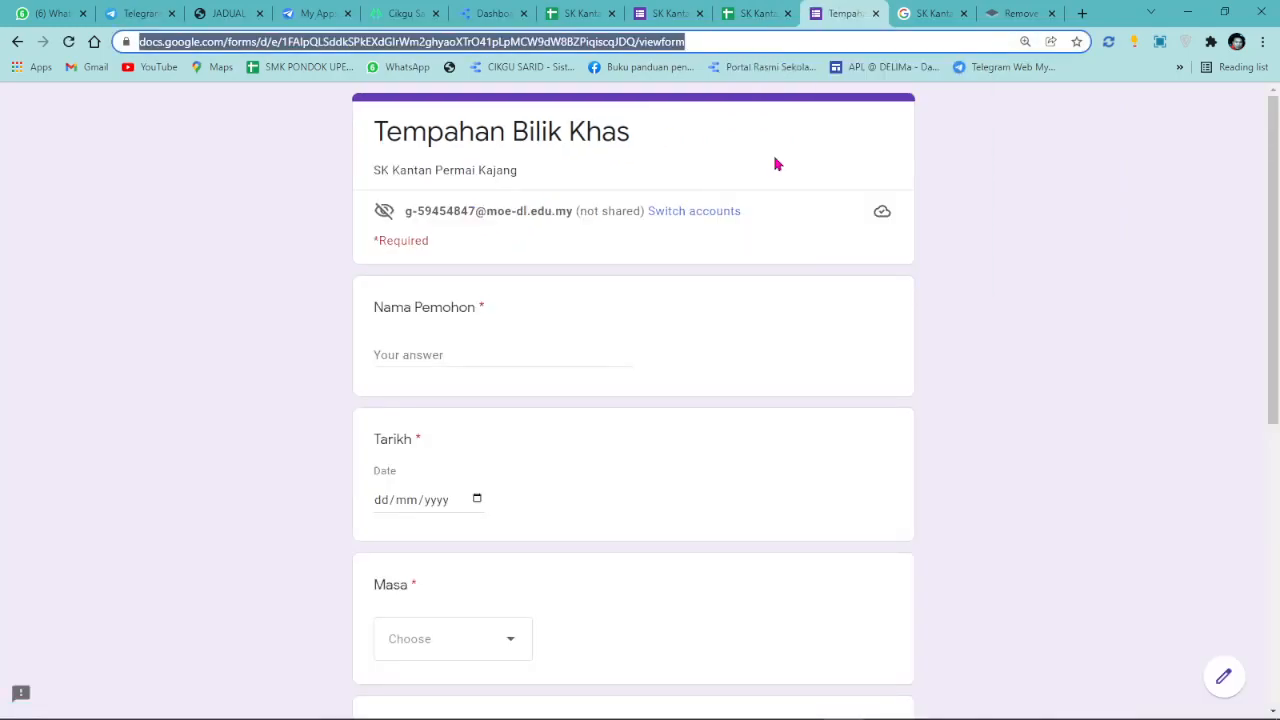
Link Permohonan Tempahan to the form URL in a new tab, remove underline, return to view.
left_click(493, 13)
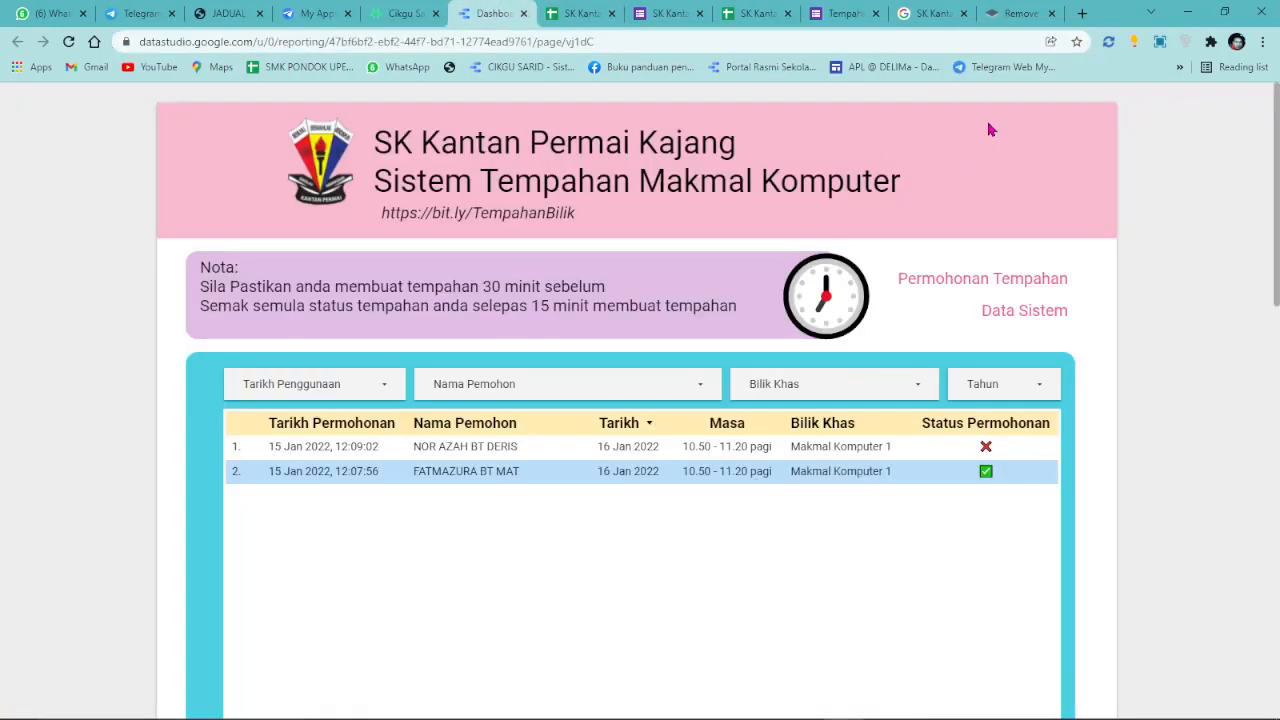
left_click(1053, 109)
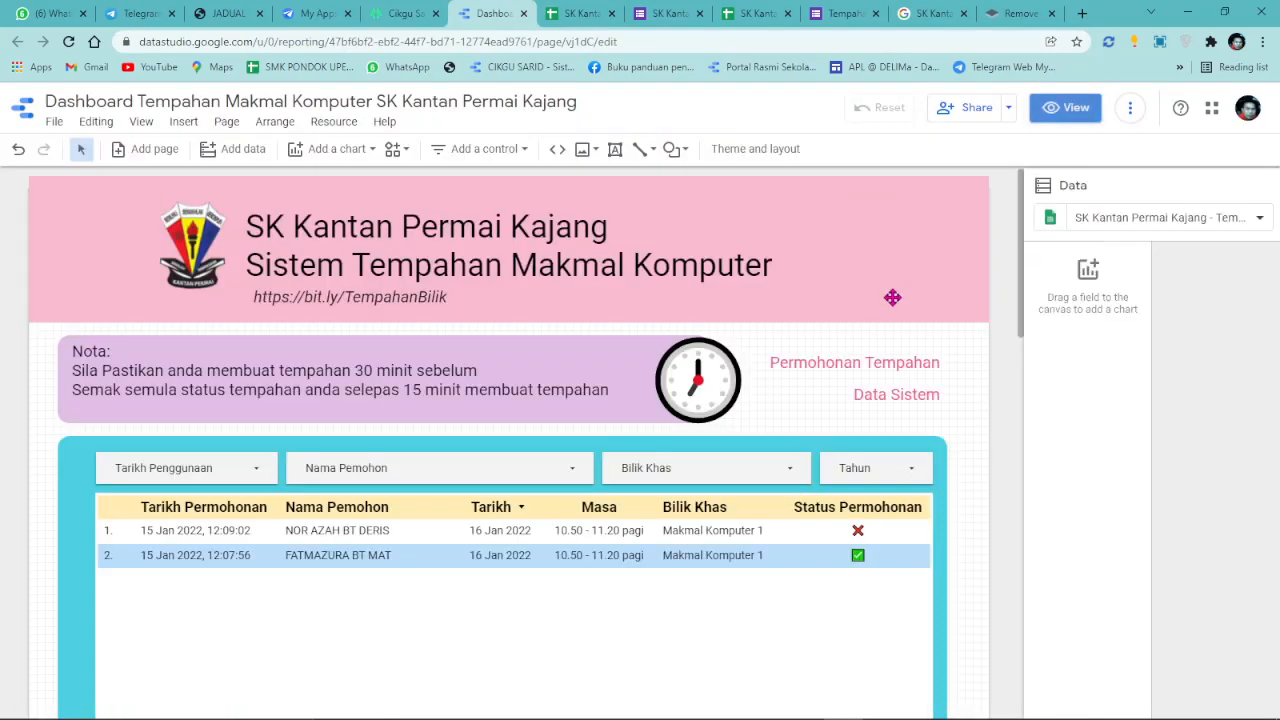
left_click(859, 353)
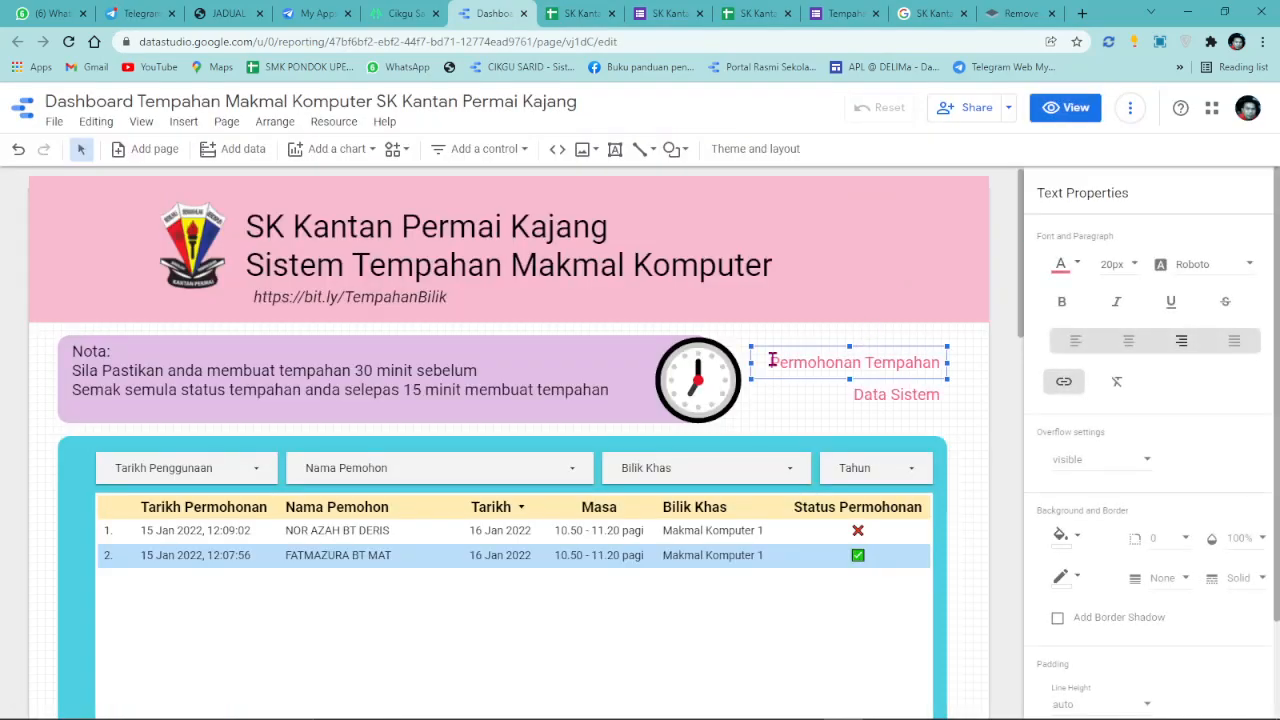
left_click_drag(769, 362, 1075, 368)
left_click(1063, 380)
left_click(821, 414)
left_click(460, 445)
left_click(493, 412)
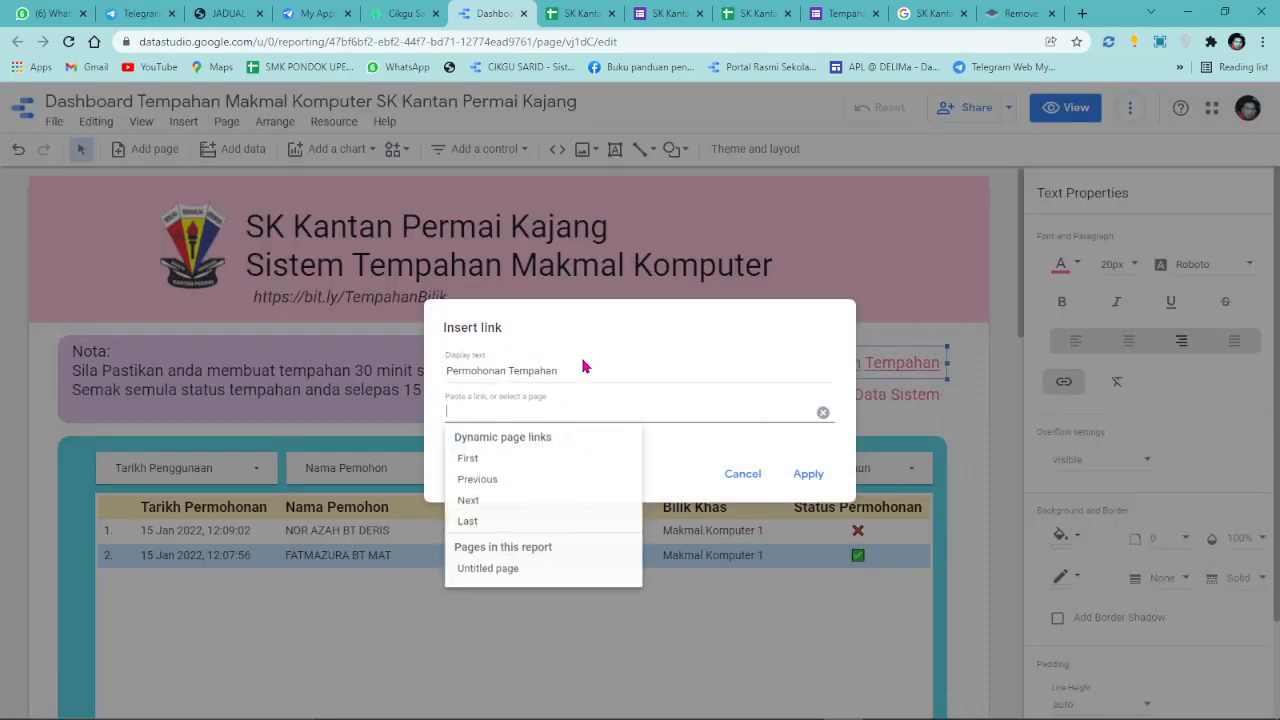
key("ctrl+v")
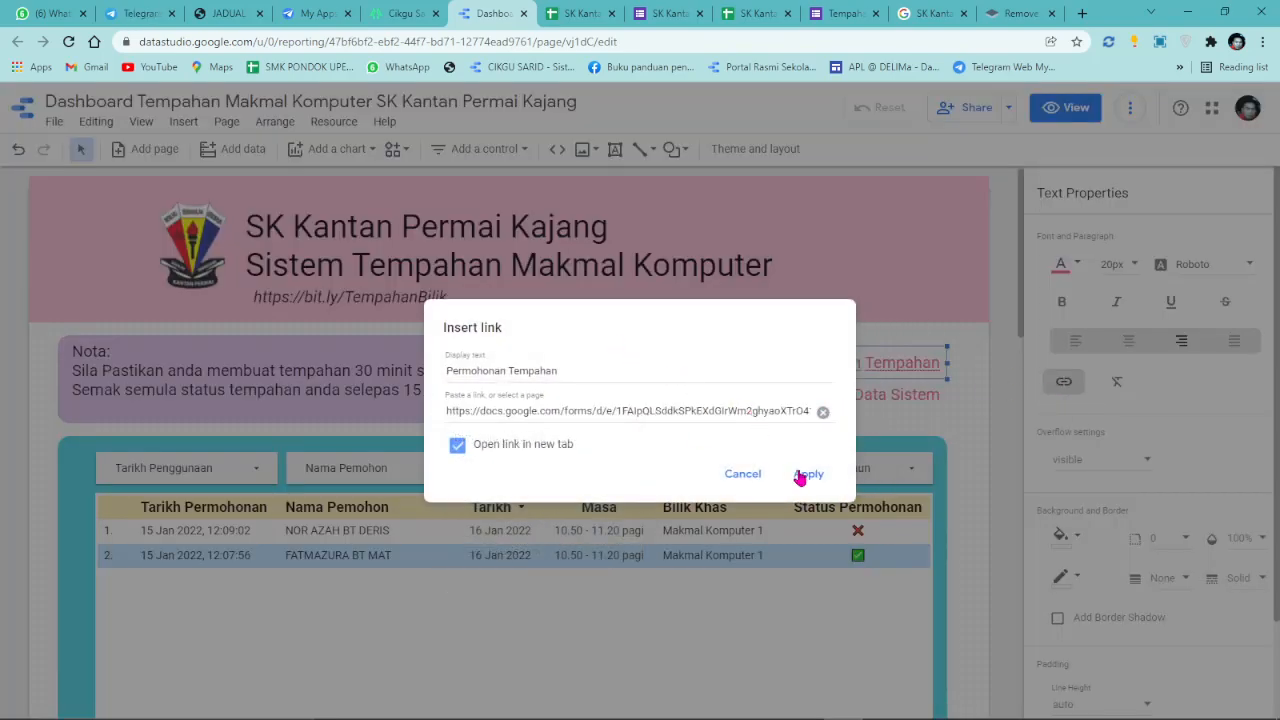
left_click(806, 476)
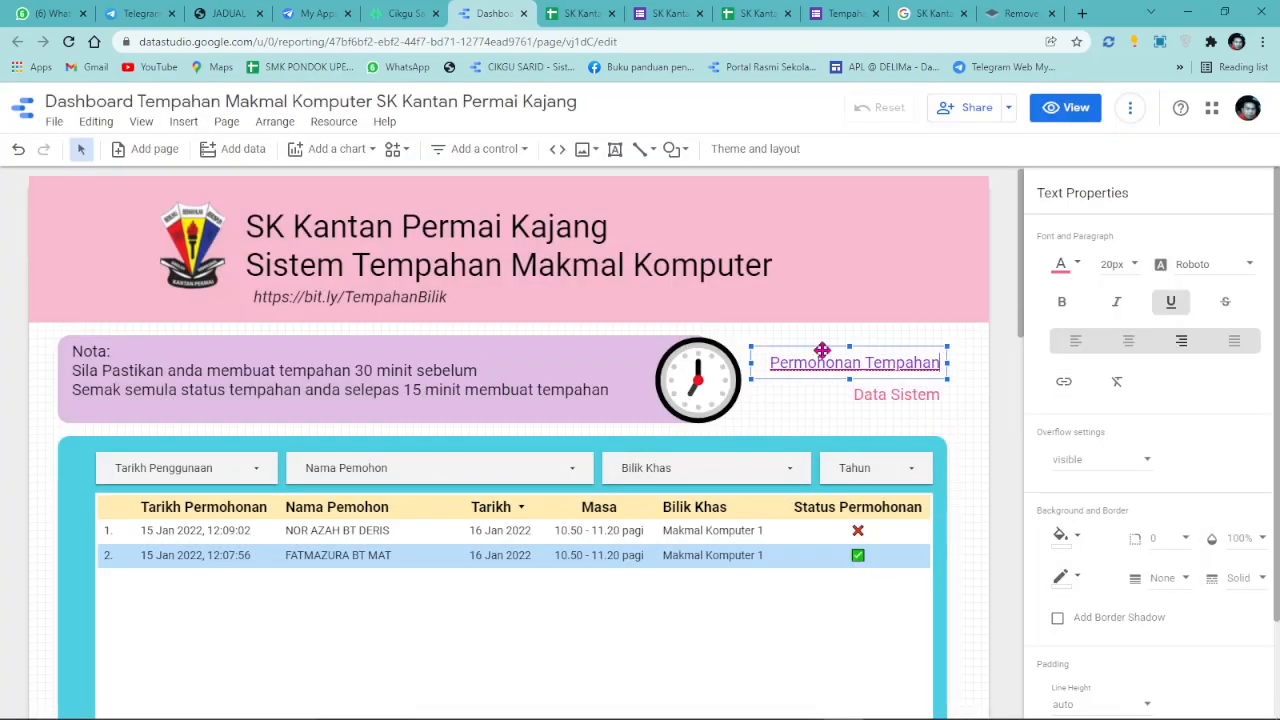
left_click(1170, 301)
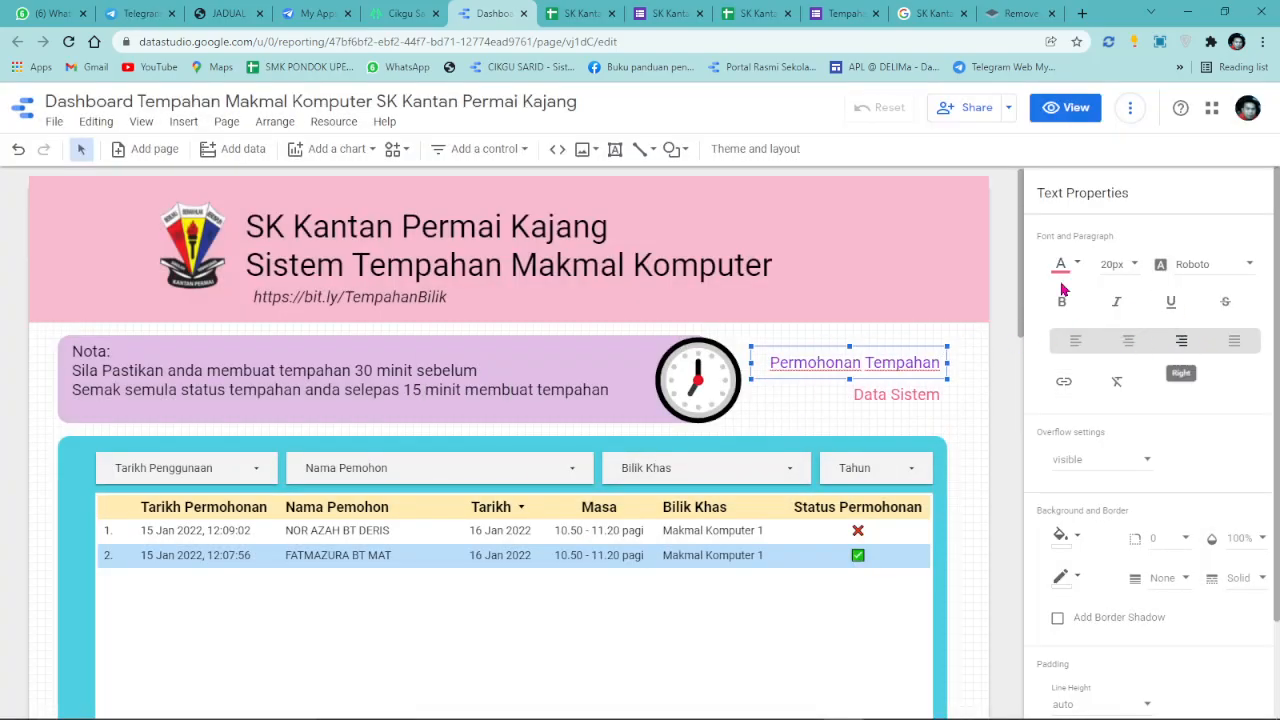
left_click(1072, 108)
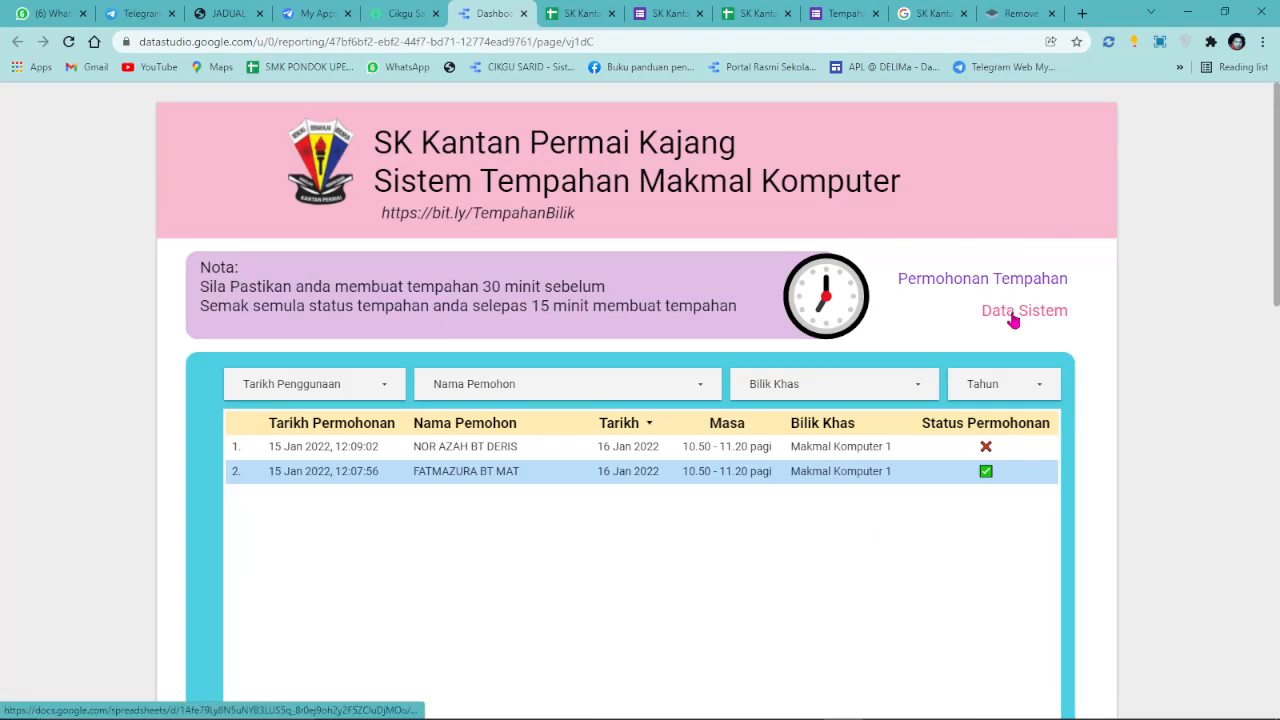
Copy the Tempahan Makmal Komputer responses spreadsheet's web address.
left_click(1014, 318)
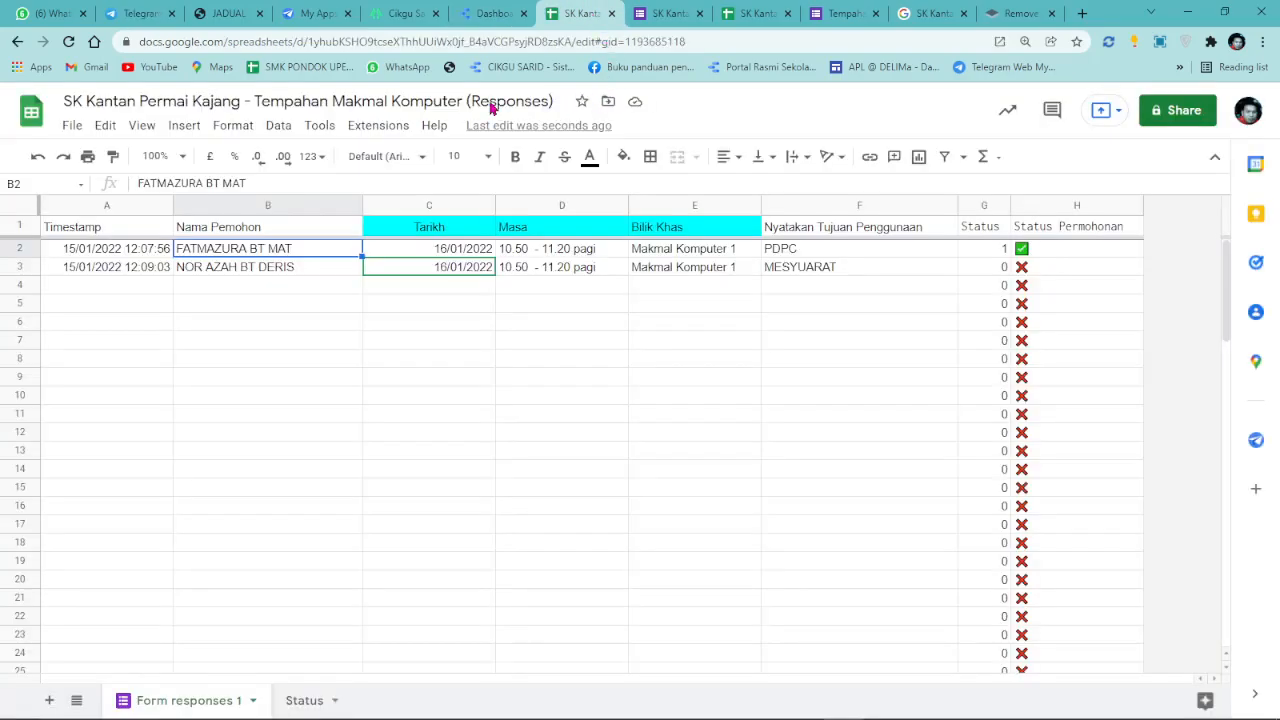
left_click(714, 41)
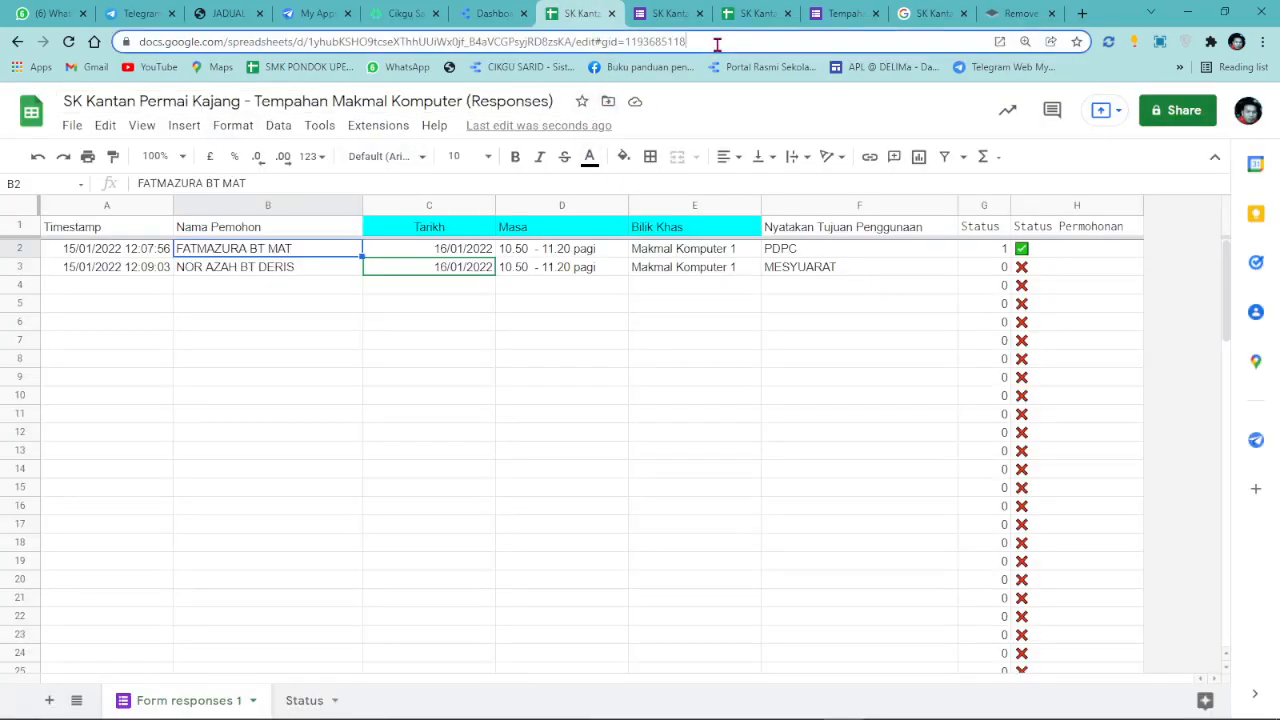
right_click(714, 41)
left_click(748, 157)
left_click(496, 14)
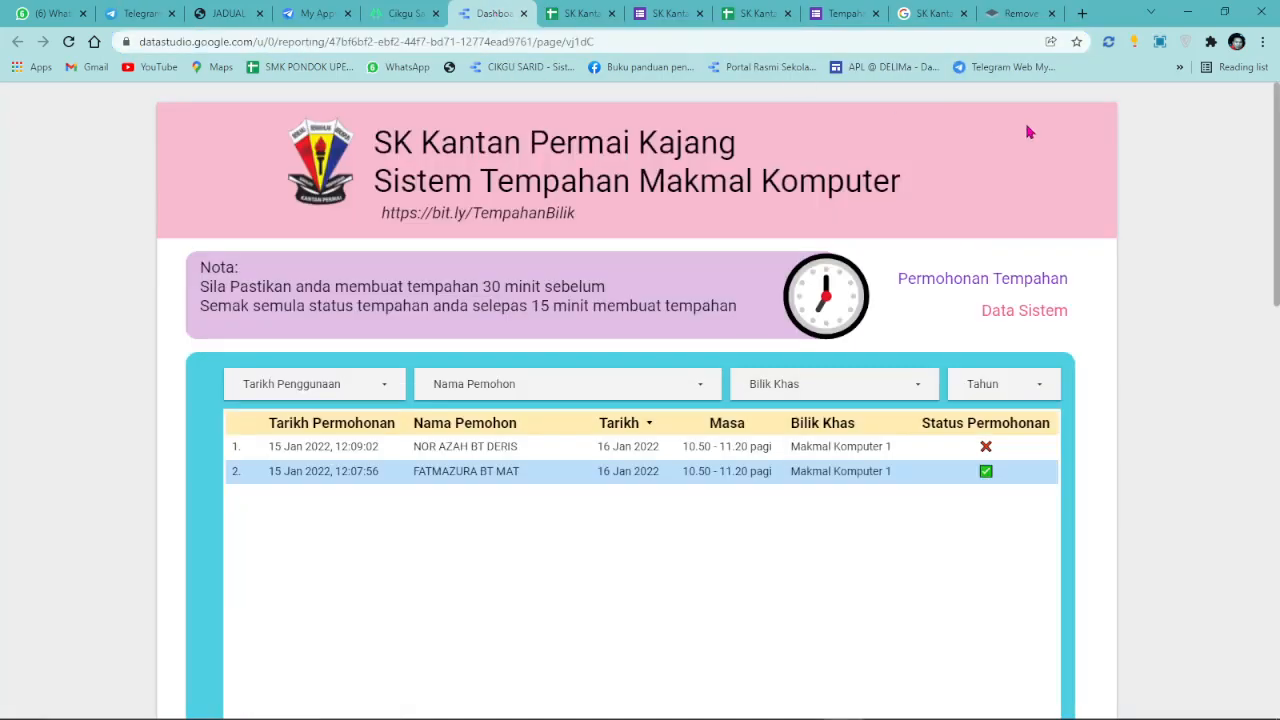
Link Data Sistem to the spreadsheet URL in a new tab, remove underline, return to view.
left_click(1065, 106)
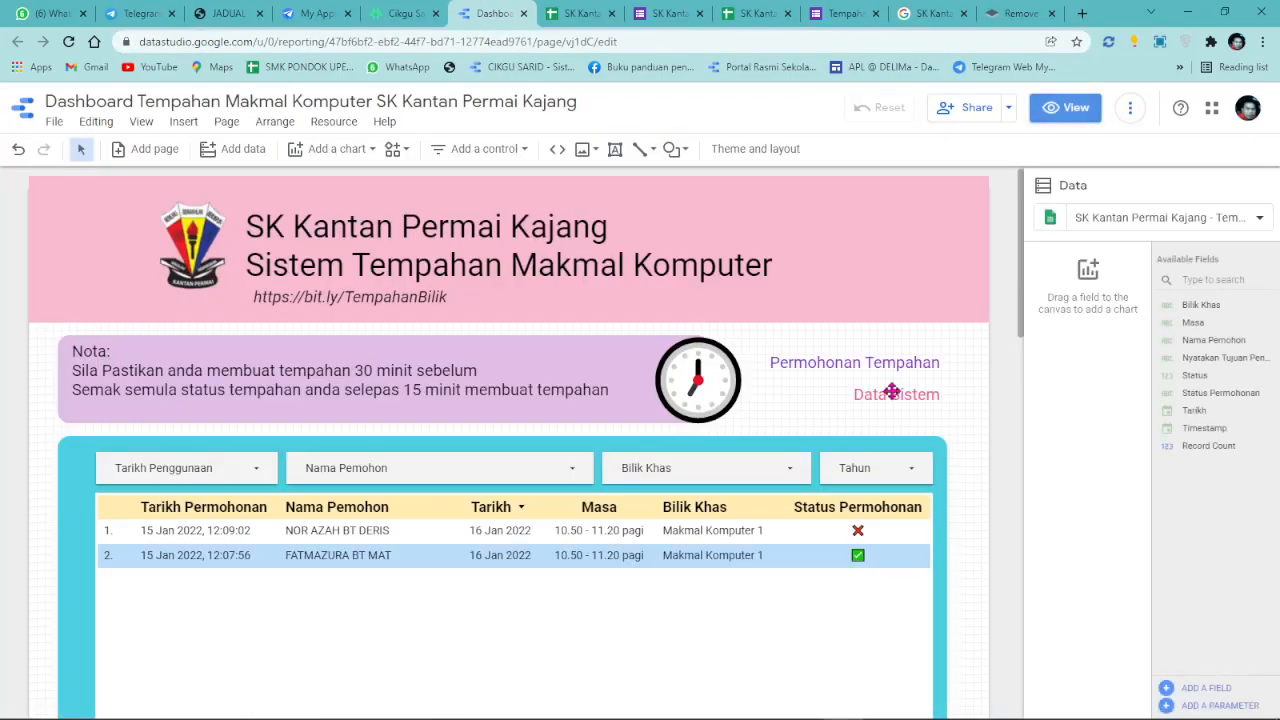
left_click(1063, 381)
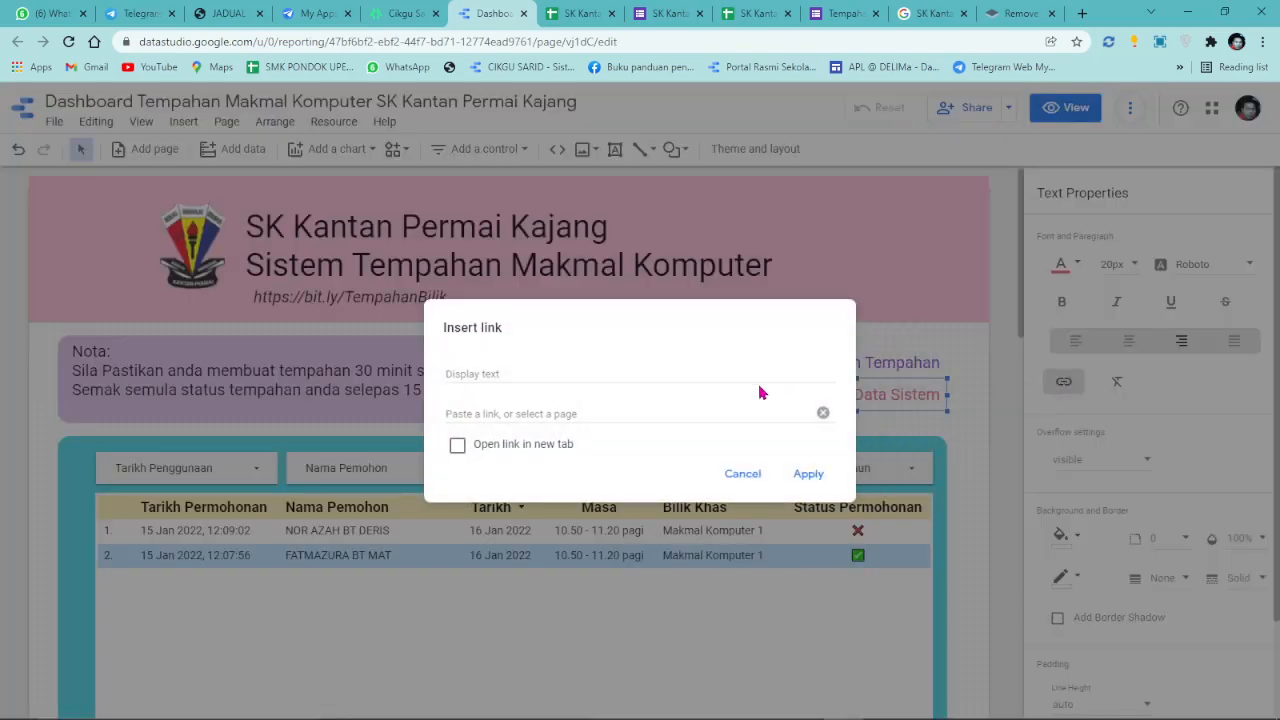
left_click(767, 479)
left_click_drag(853, 394, 982, 401)
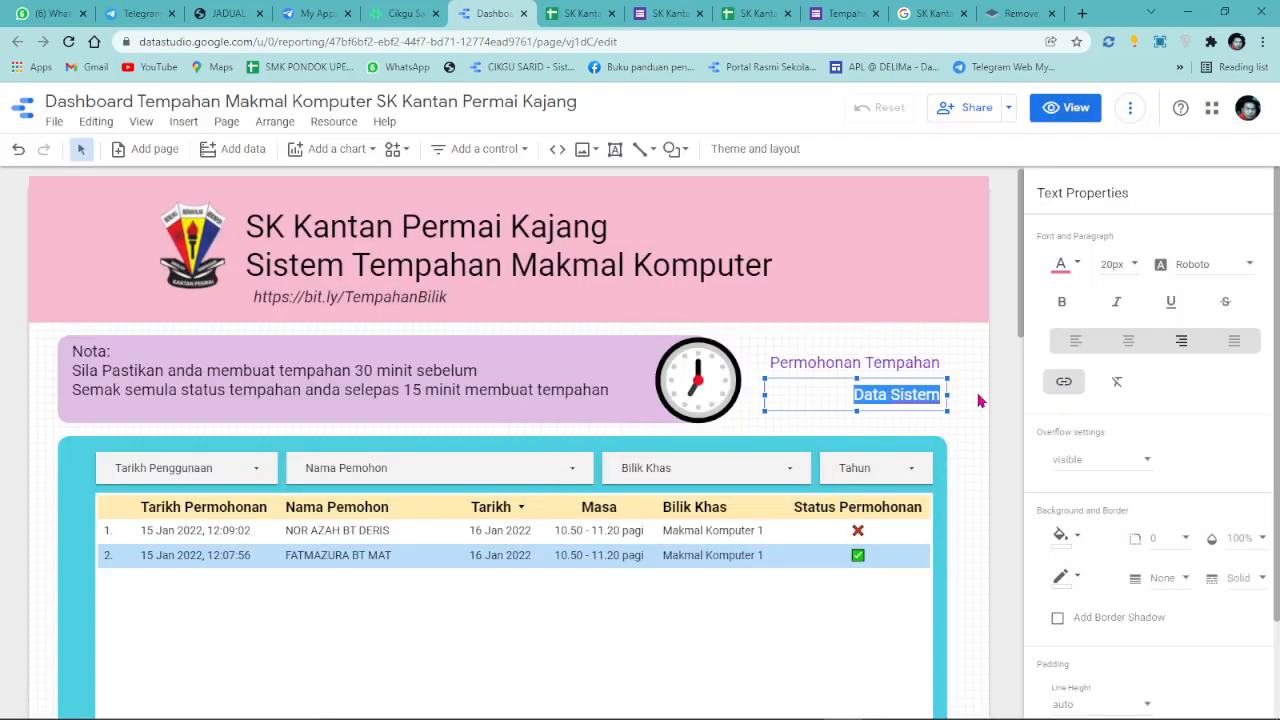
left_click(1063, 381)
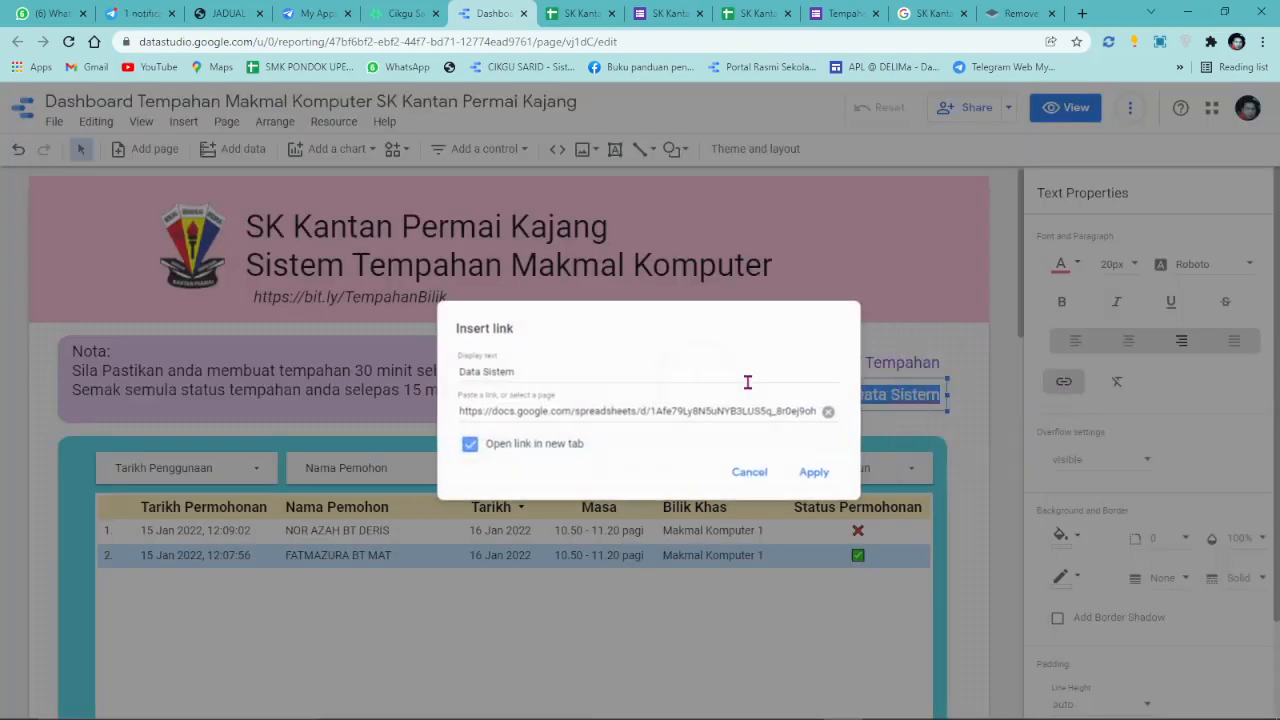
left_click(822, 412)
left_click(457, 444)
left_click(513, 410)
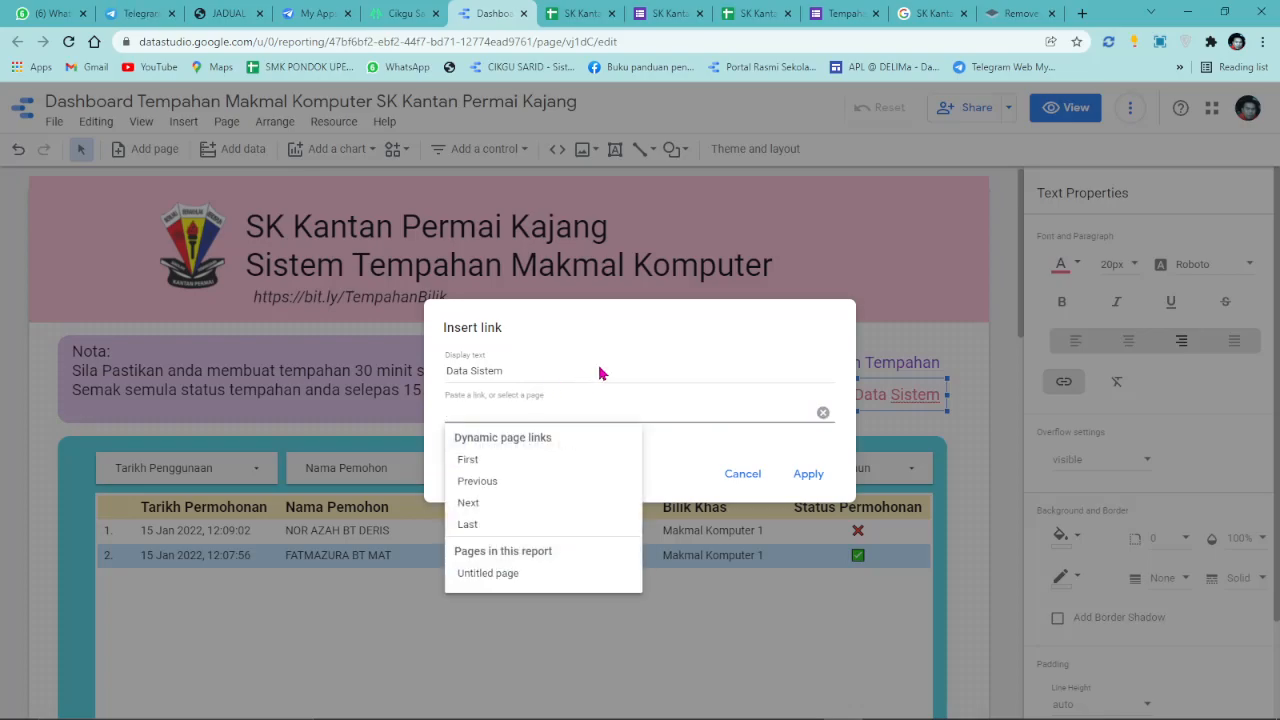
key("ctrl+v")
left_click(808, 474)
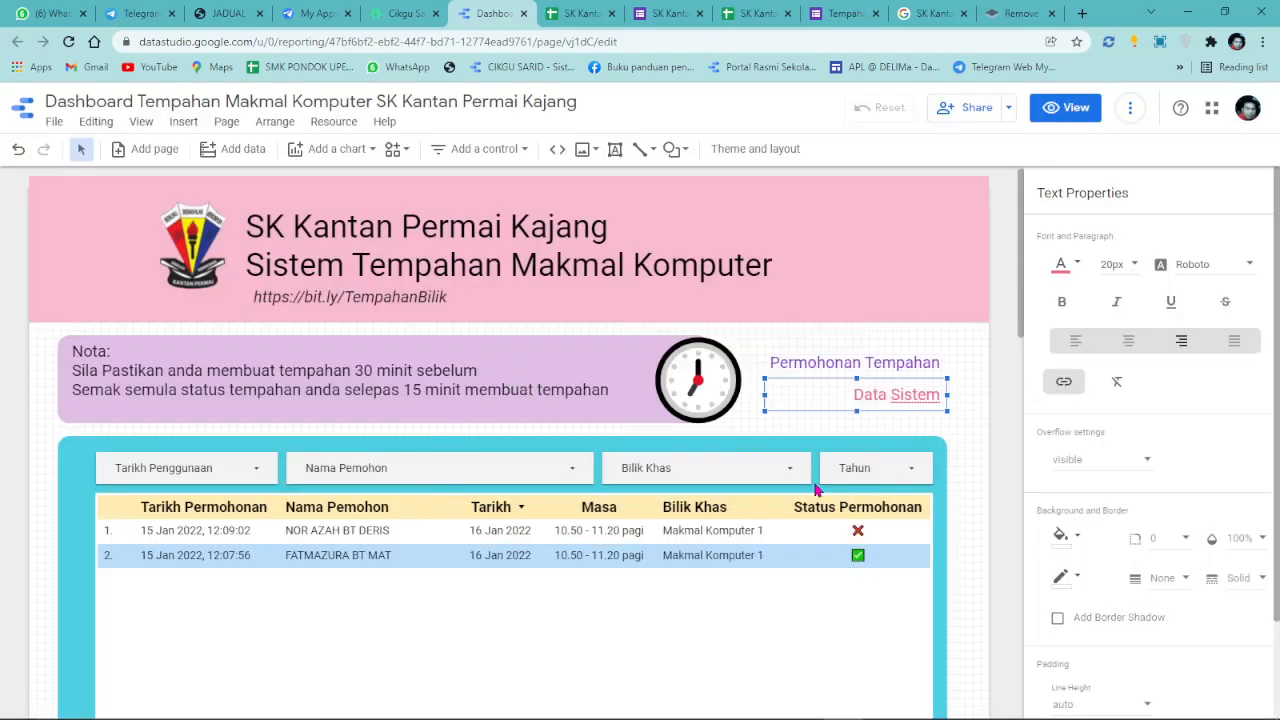
left_click(1170, 301)
left_click(1065, 107)
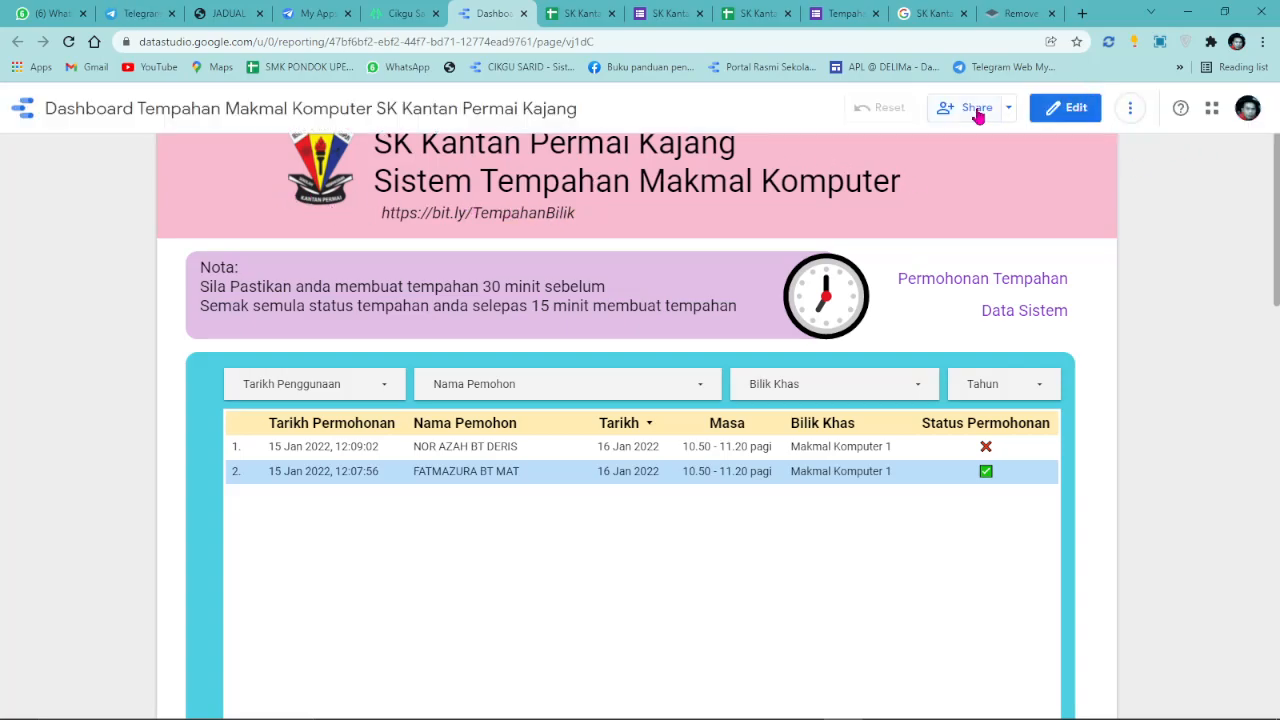
Make the dashboard viewable by anyone on the internet, disable downloading, and copy its share link.
left_click(977, 108)
left_click(553, 330)
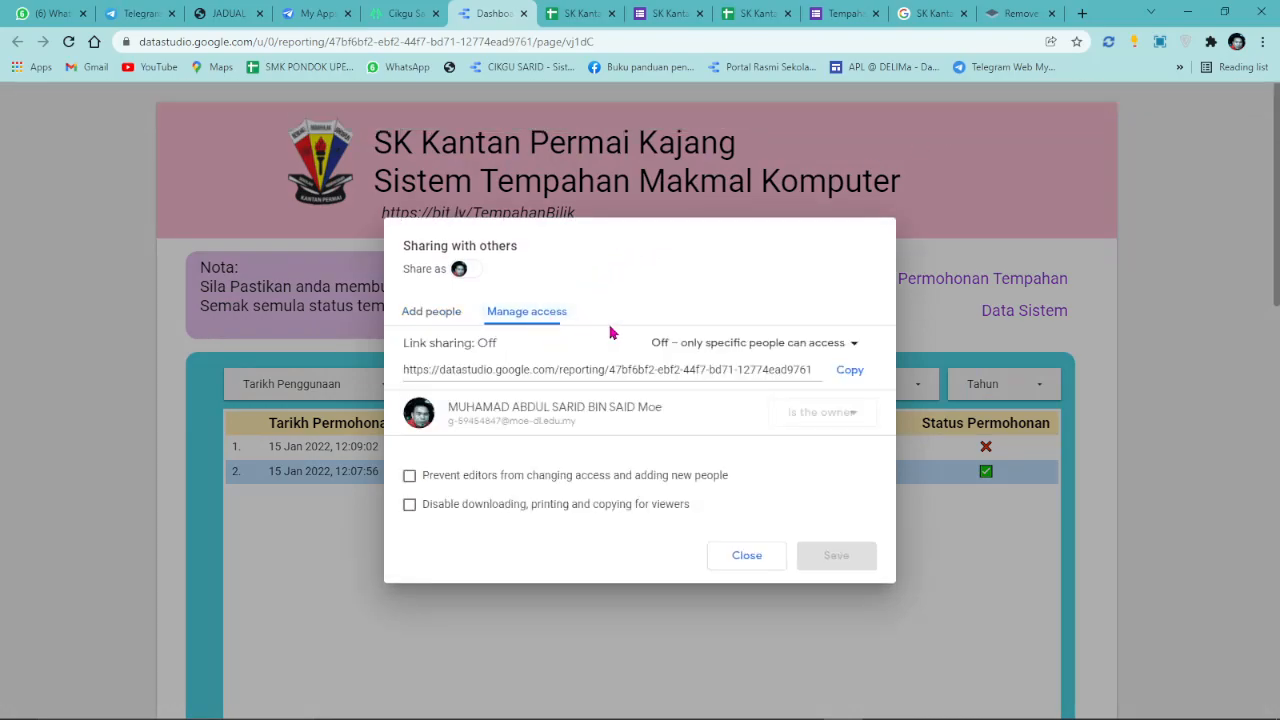
left_click(780, 342)
left_click(768, 378)
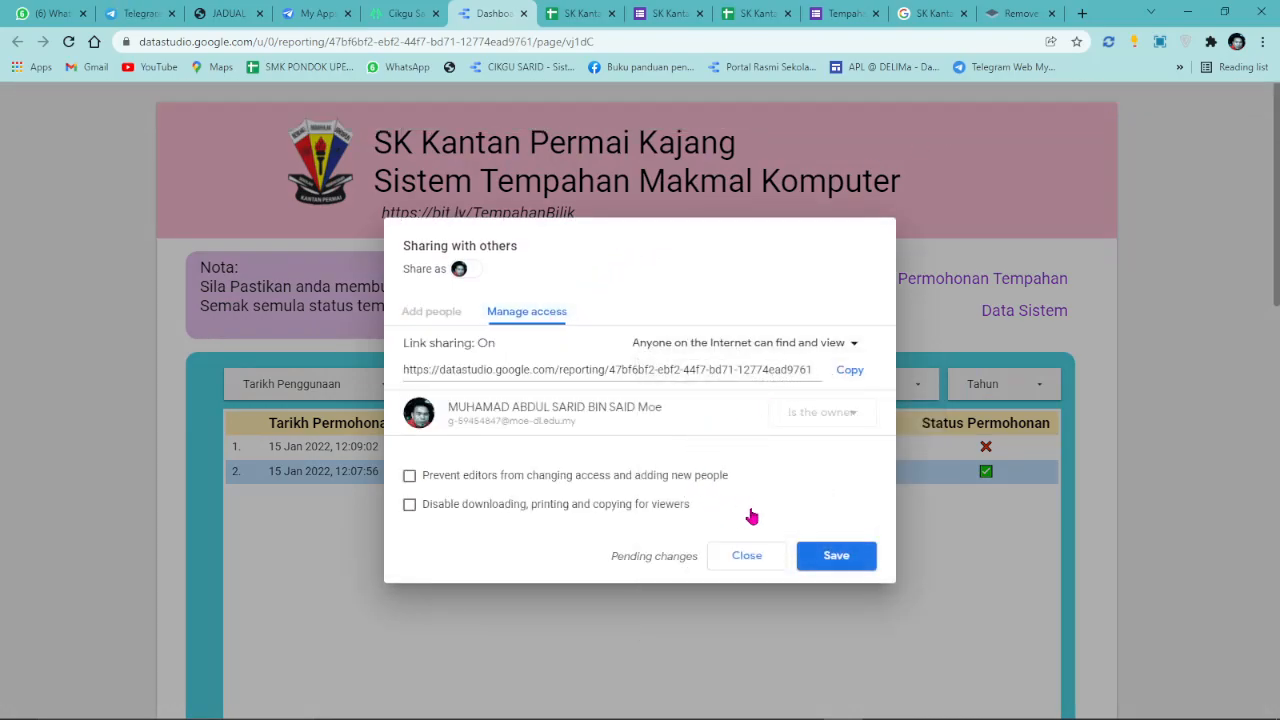
left_click(412, 505)
left_click(855, 371)
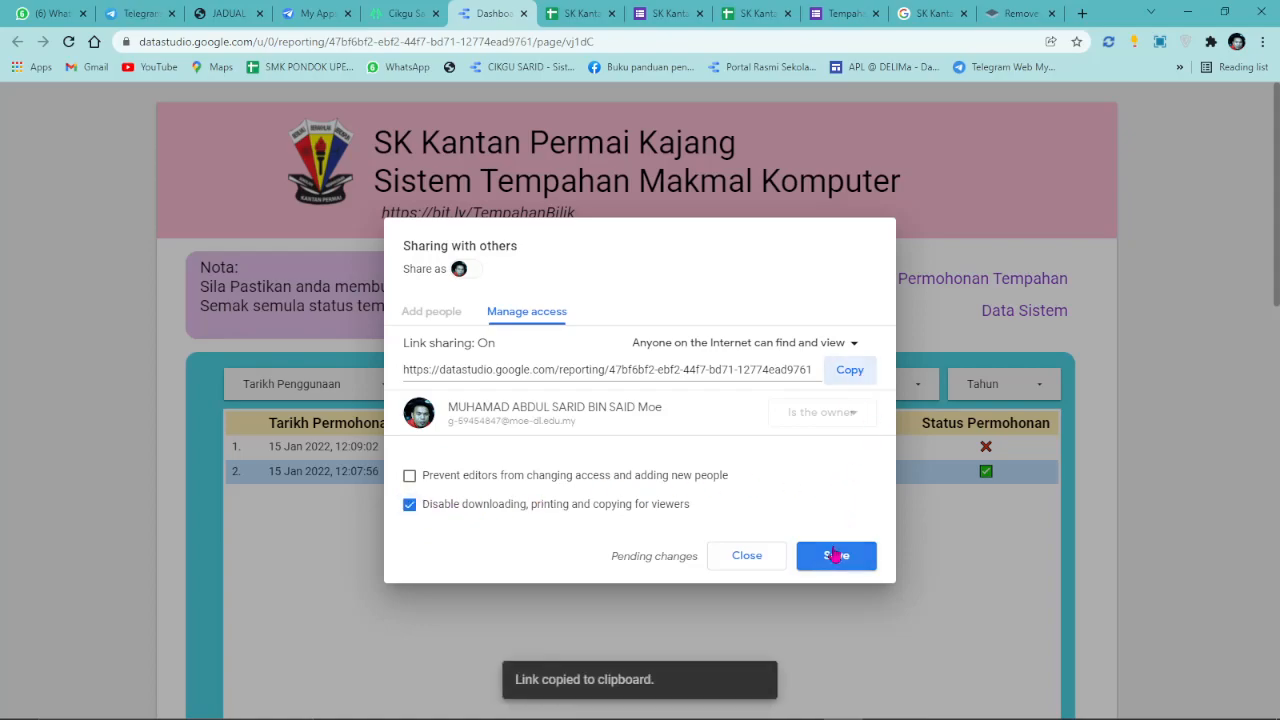
left_click(836, 555)
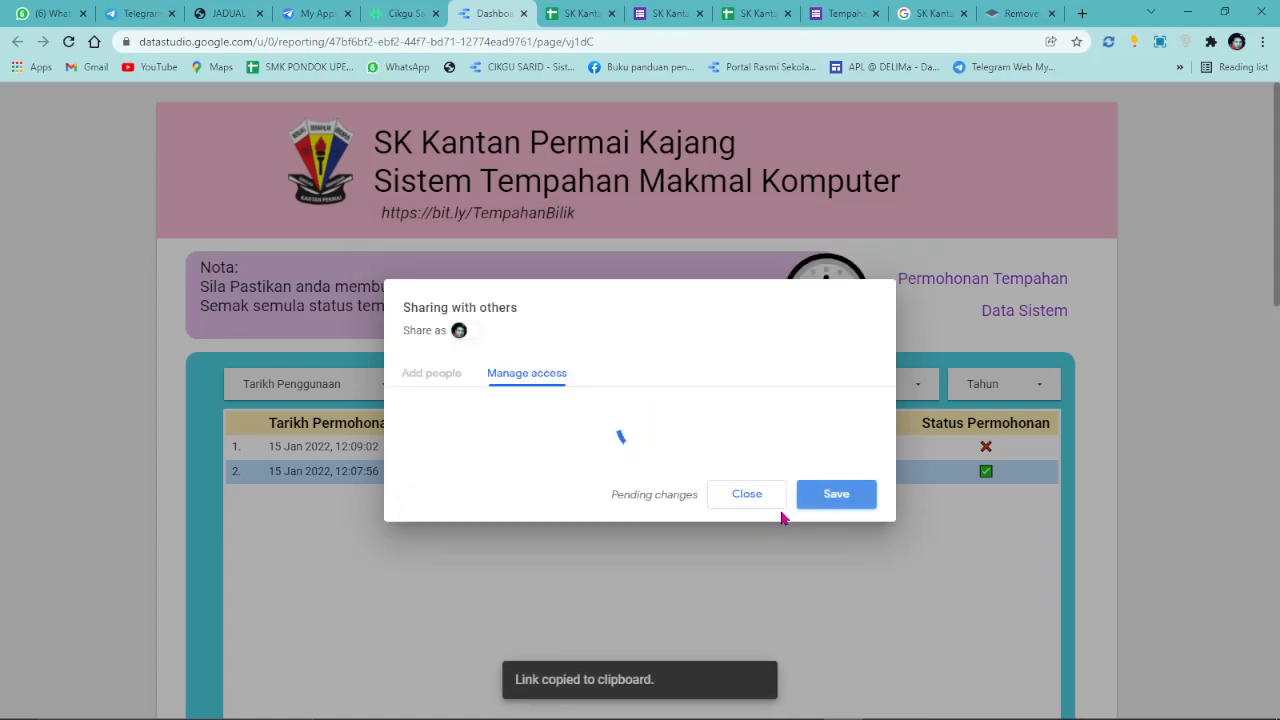
left_click(747, 556)
Go to Bitly and create a short link from the pasted dashboard URL.
left_click(1082, 13)
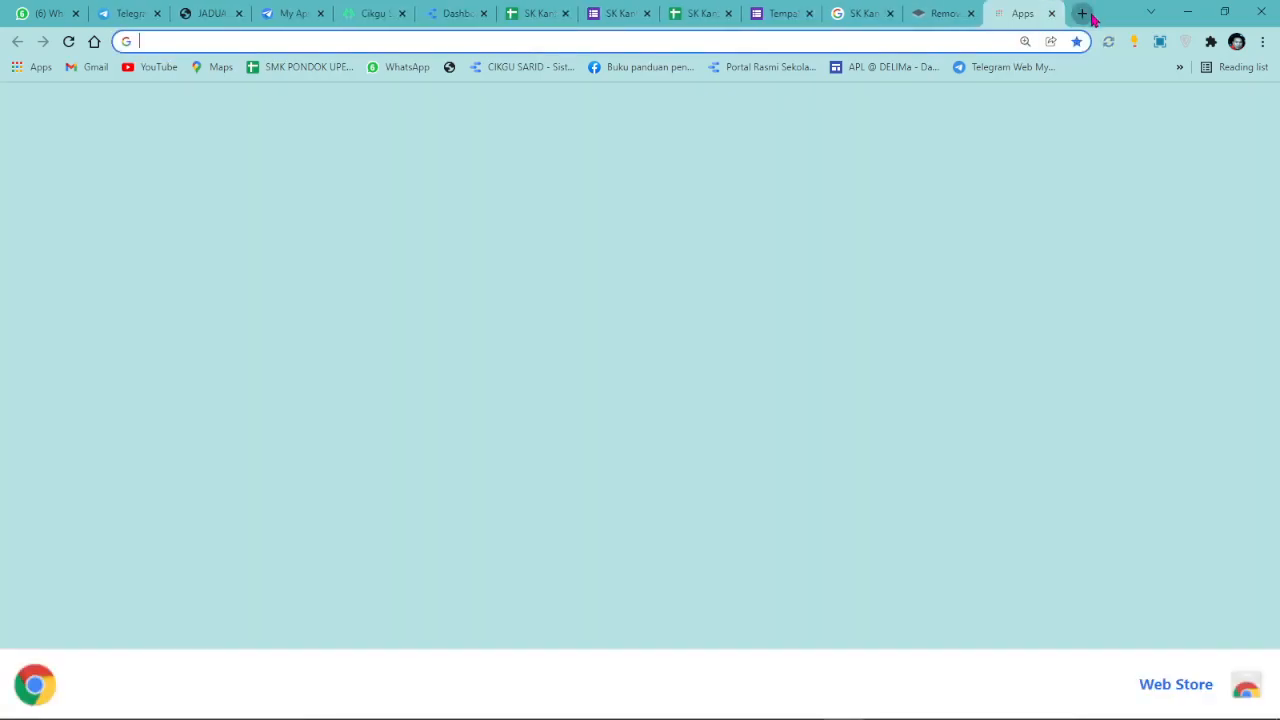
type("BIT")
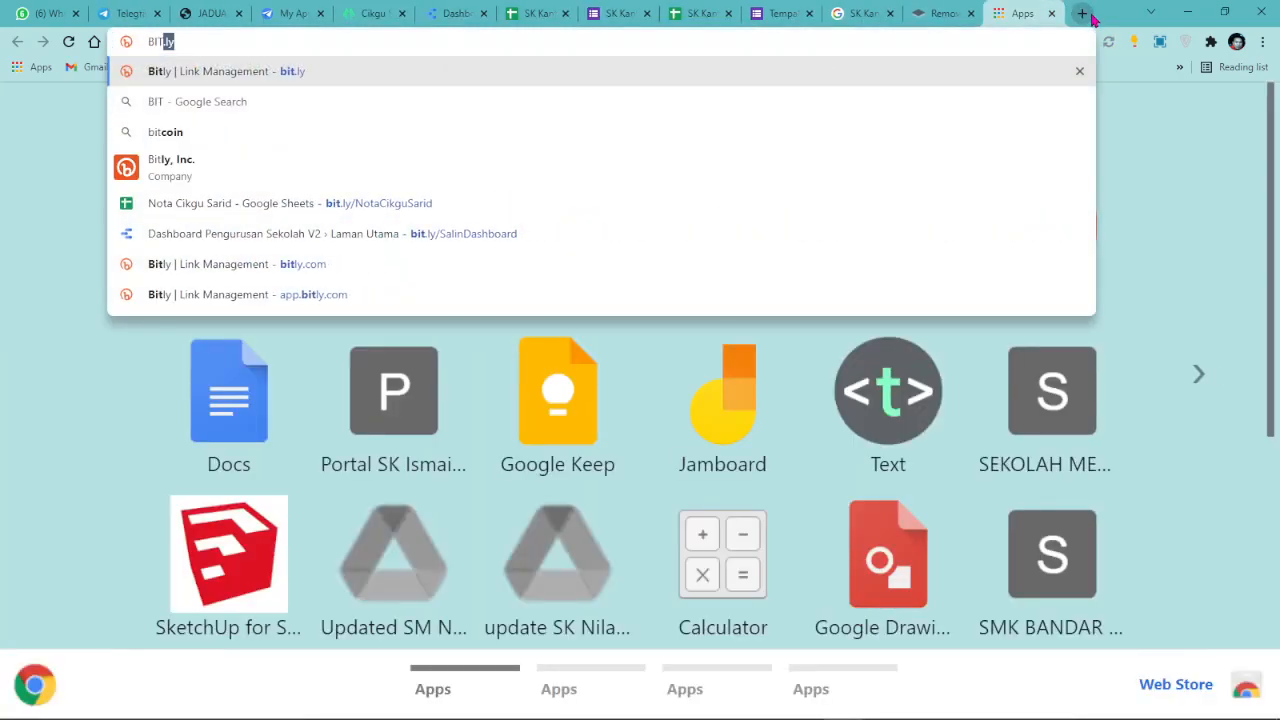
key("Return")
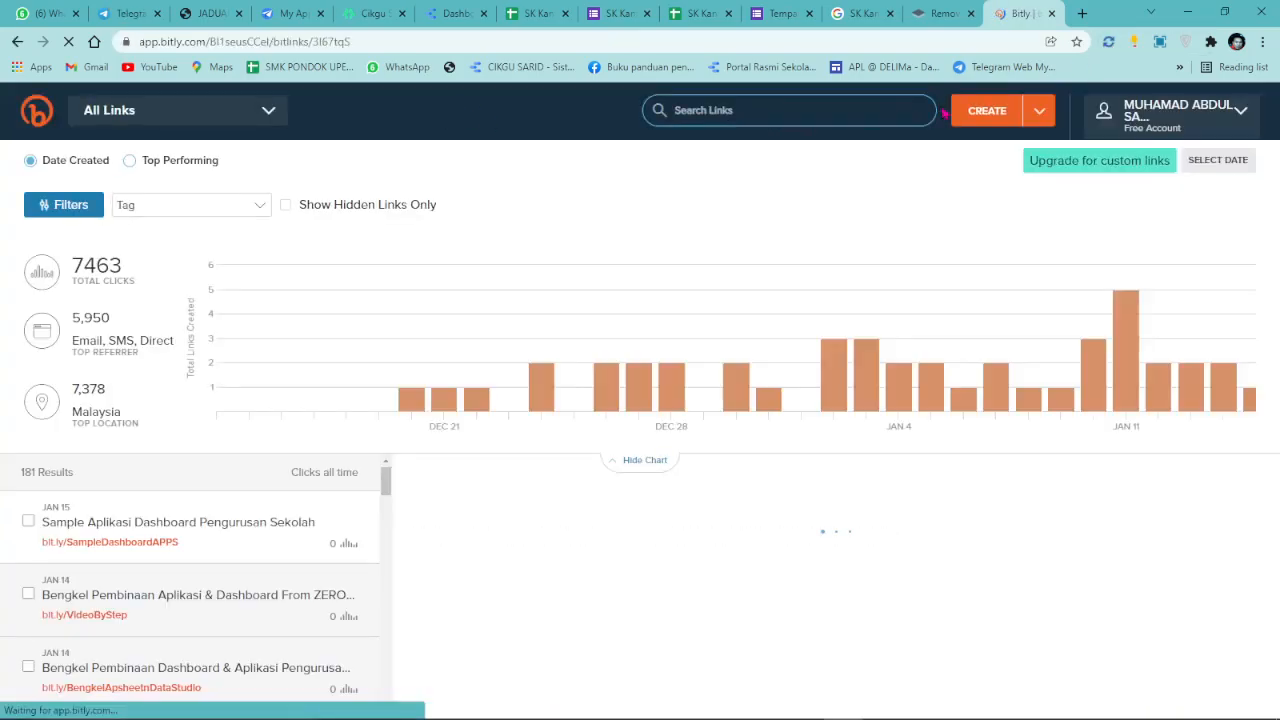
left_click(987, 110)
right_click(1086, 243)
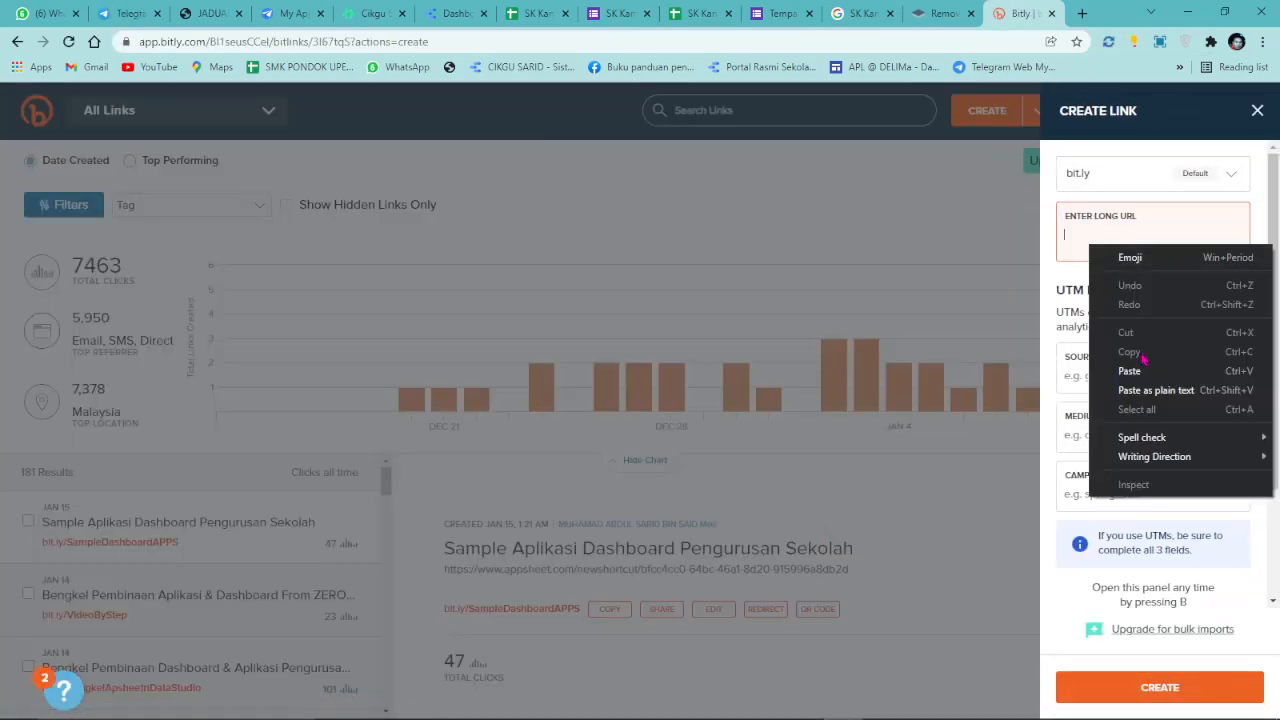
left_click(1130, 371)
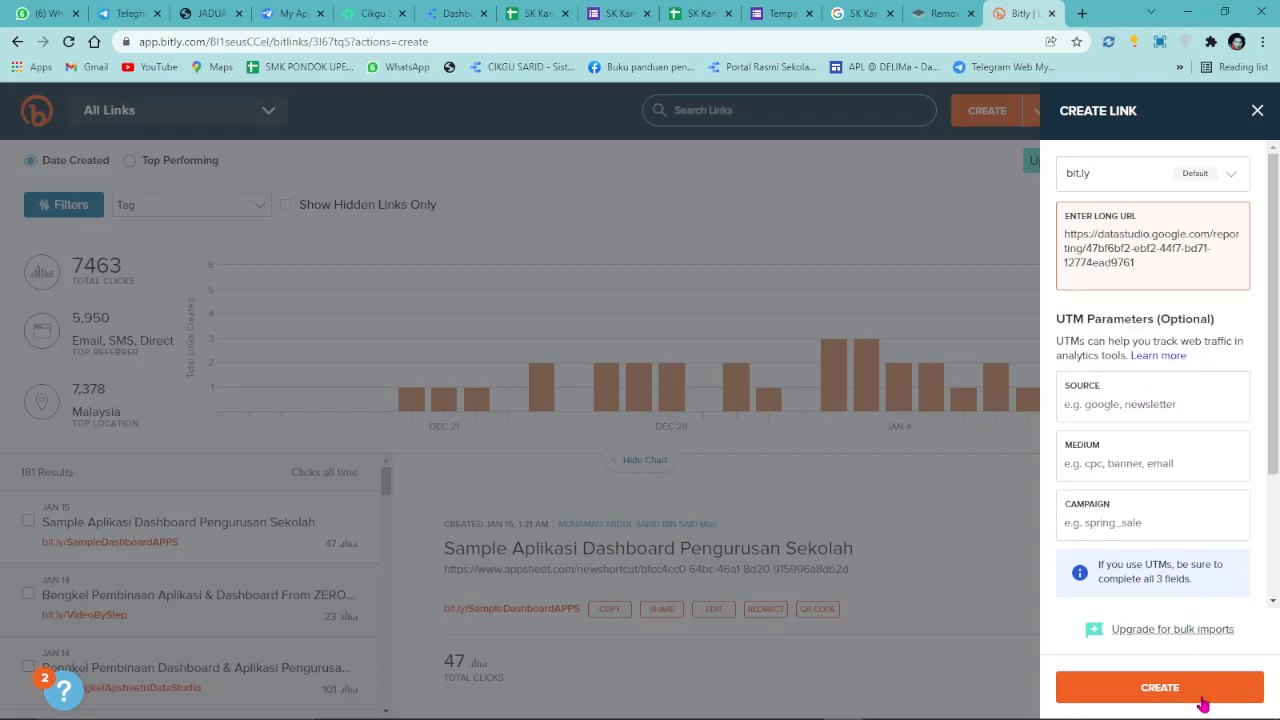
left_click(1158, 688)
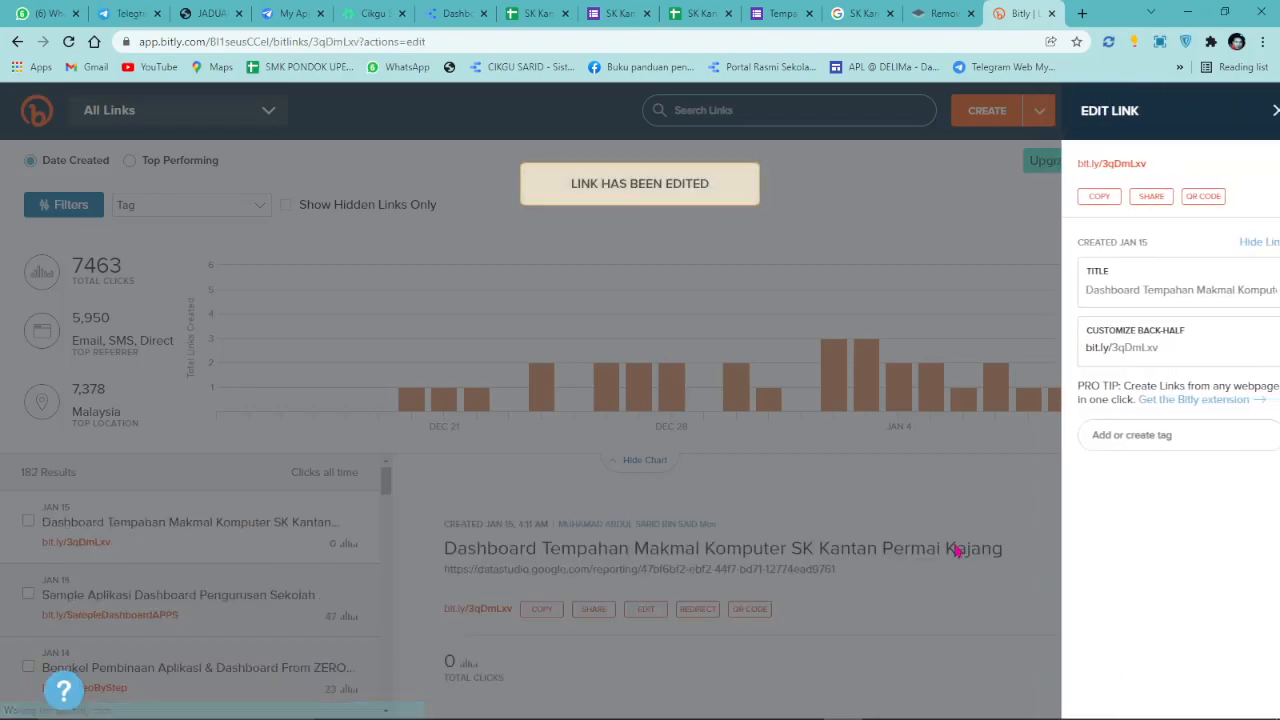
Change the short link's back-half to BookingMakmalKomp, save it, and copy the new link.
double_click(1147, 344)
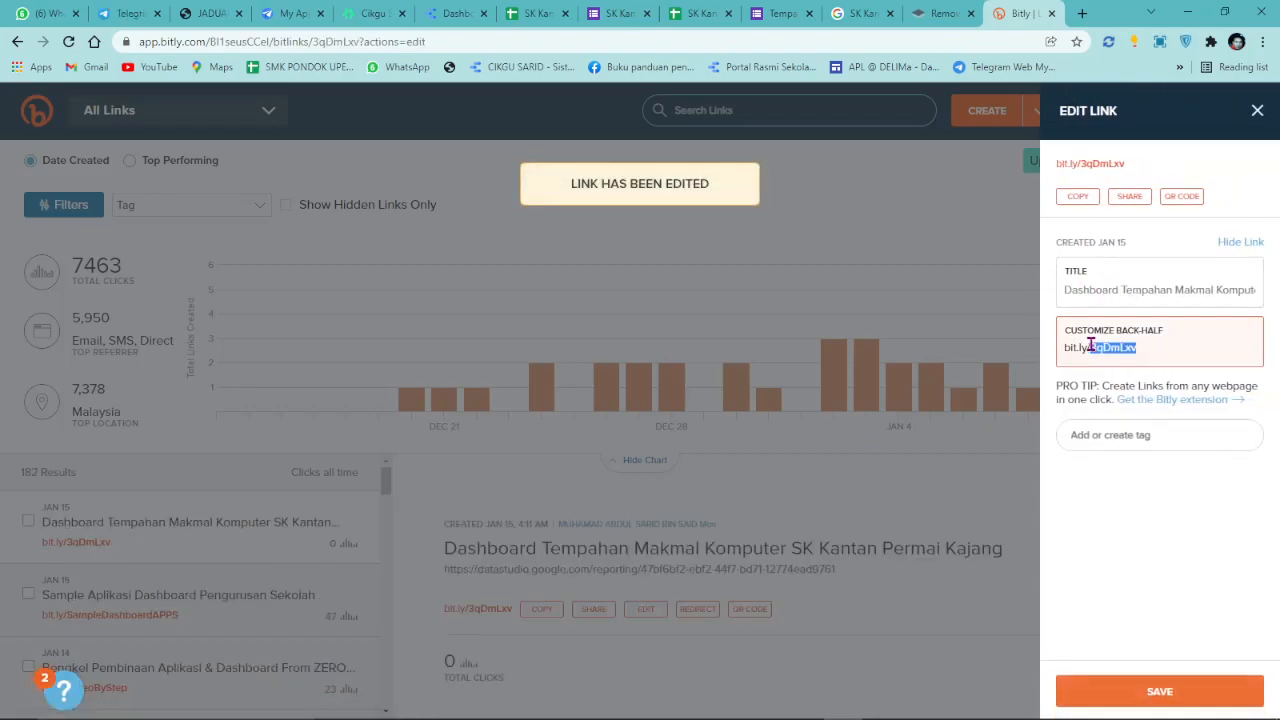
left_click(1147, 344)
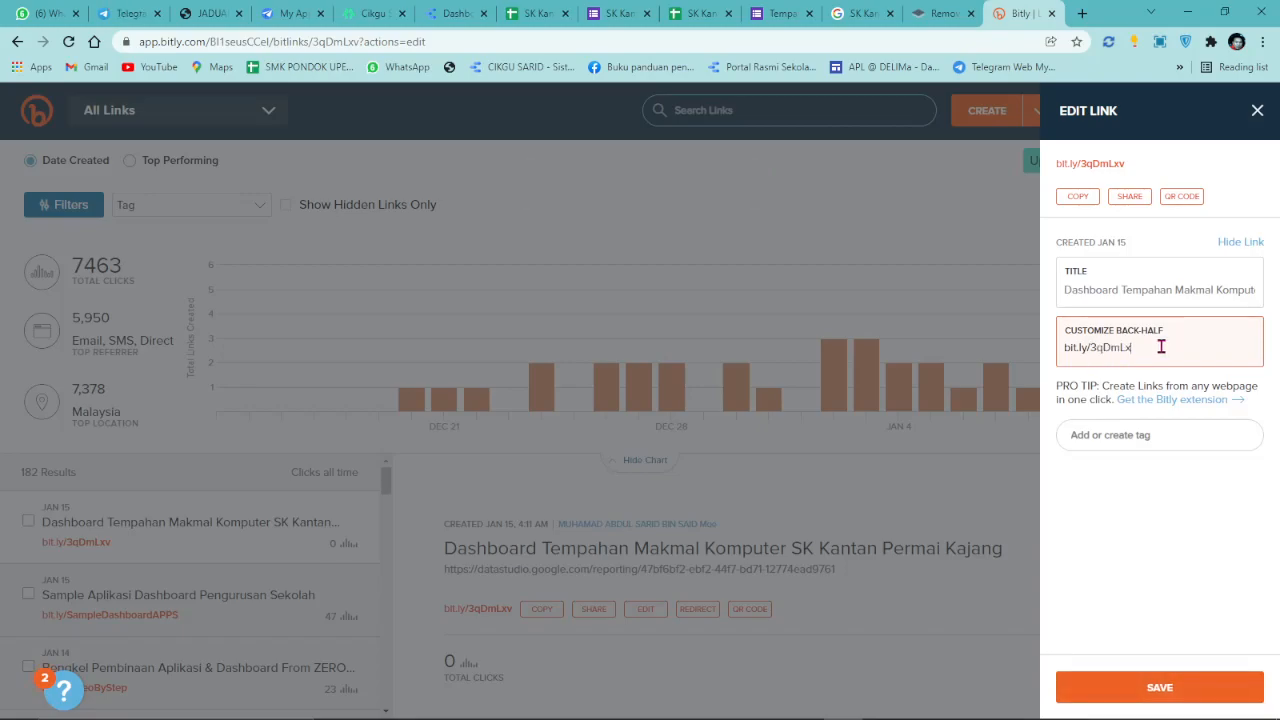
key("BackSpace")
key("BackSpace")
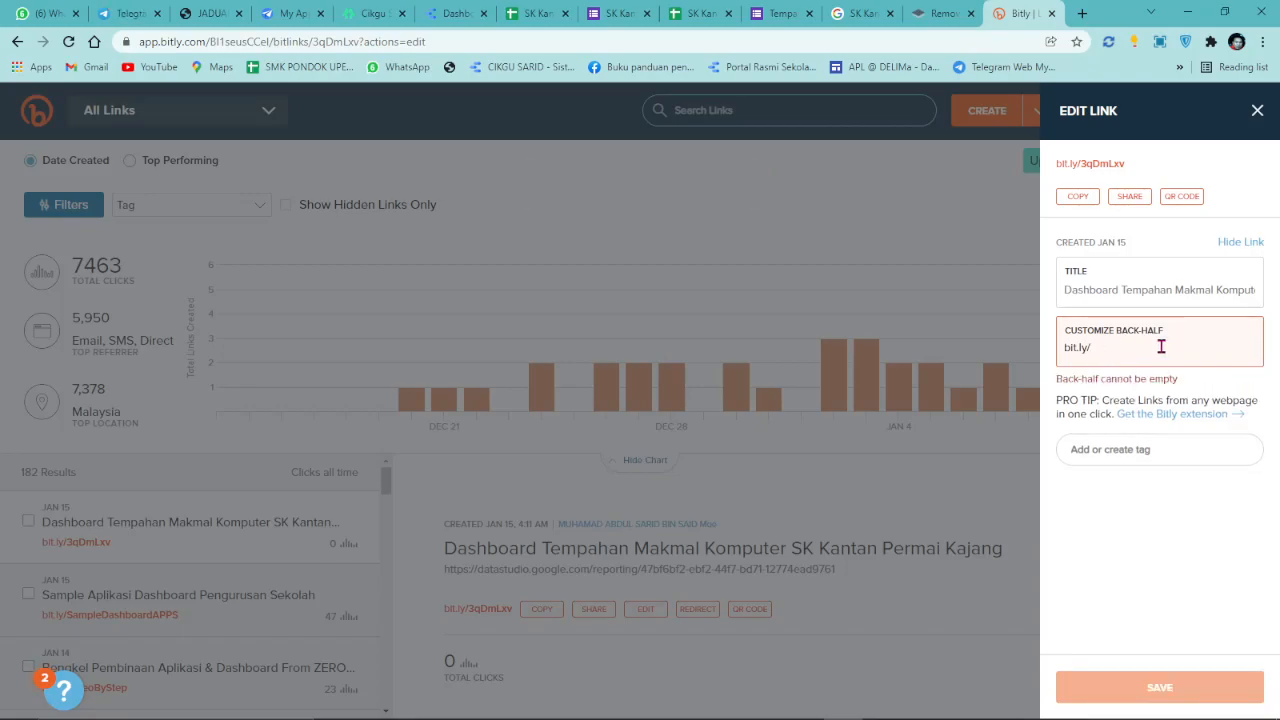
type("bOOK")
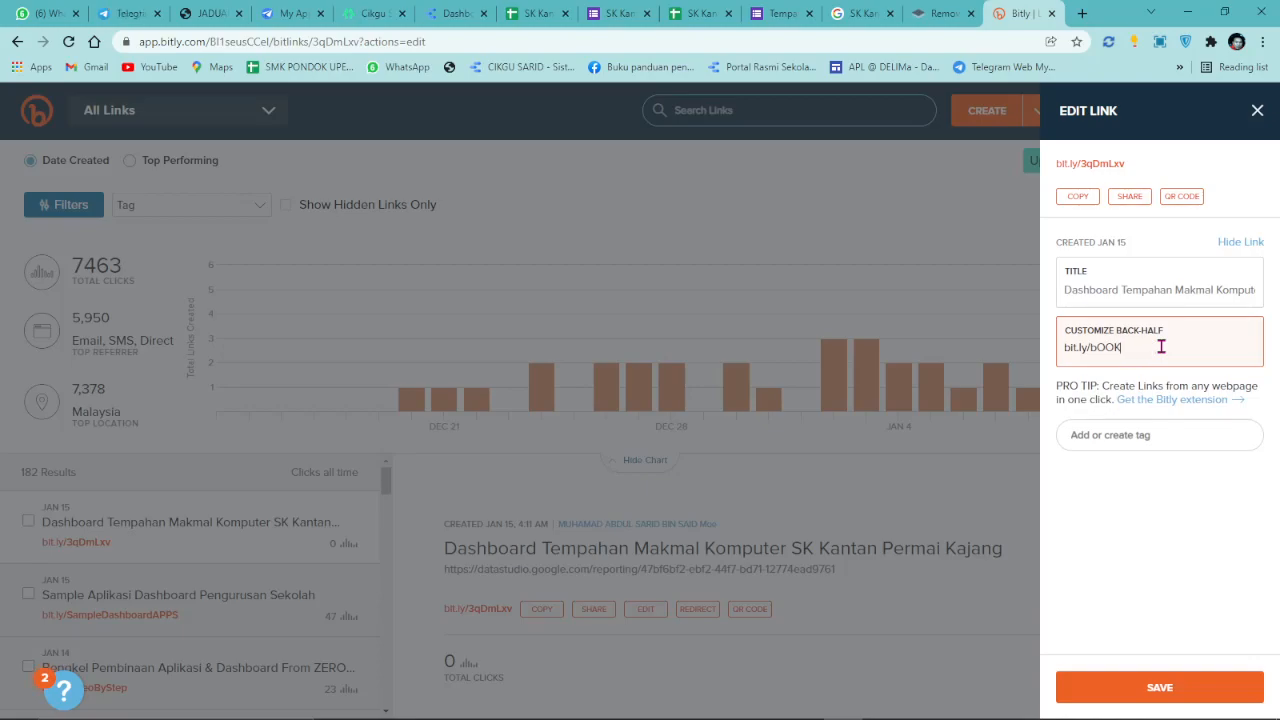
key("BackSpace")
key("BackSpace")
type("BookingMakmalKomp")
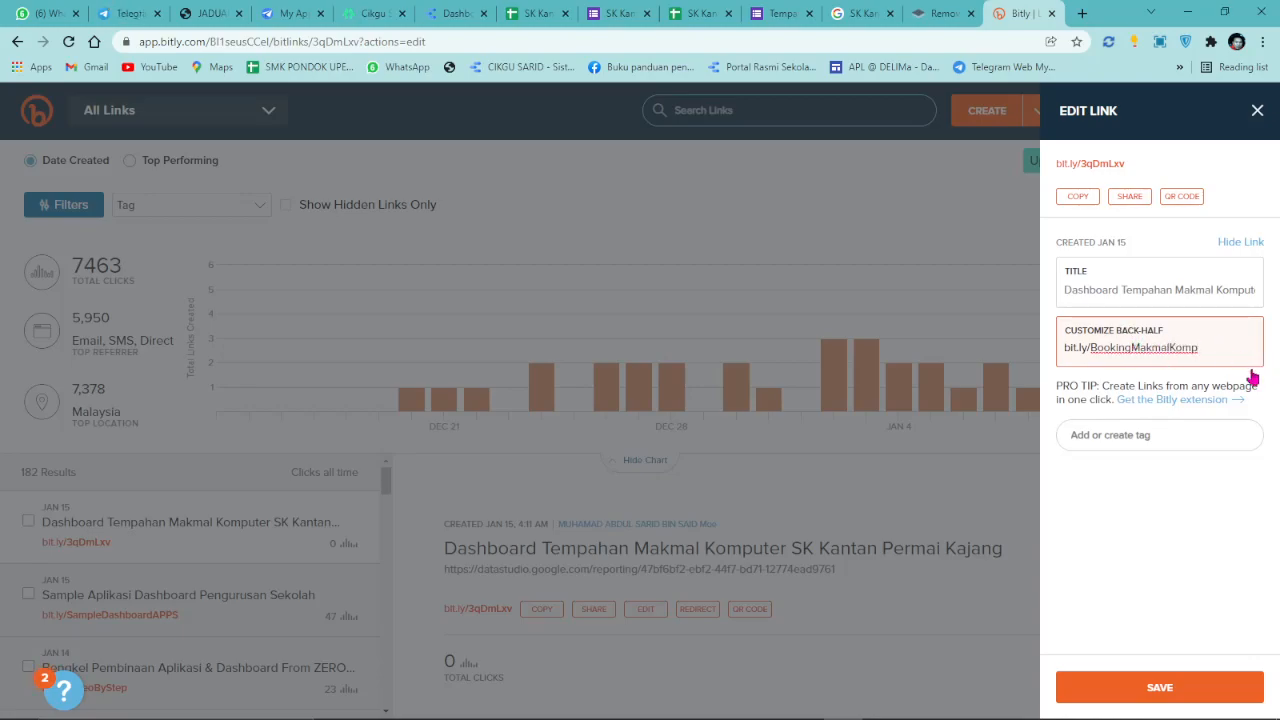
left_click(1163, 690)
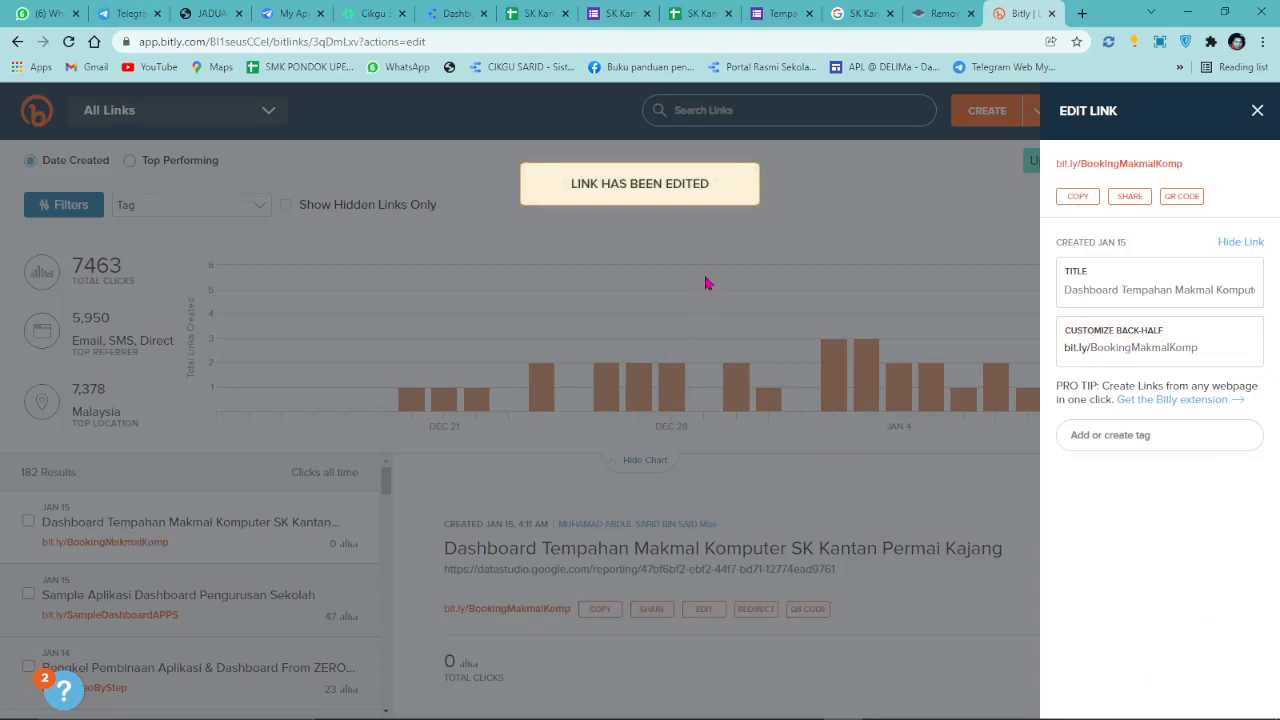
left_click(1072, 199)
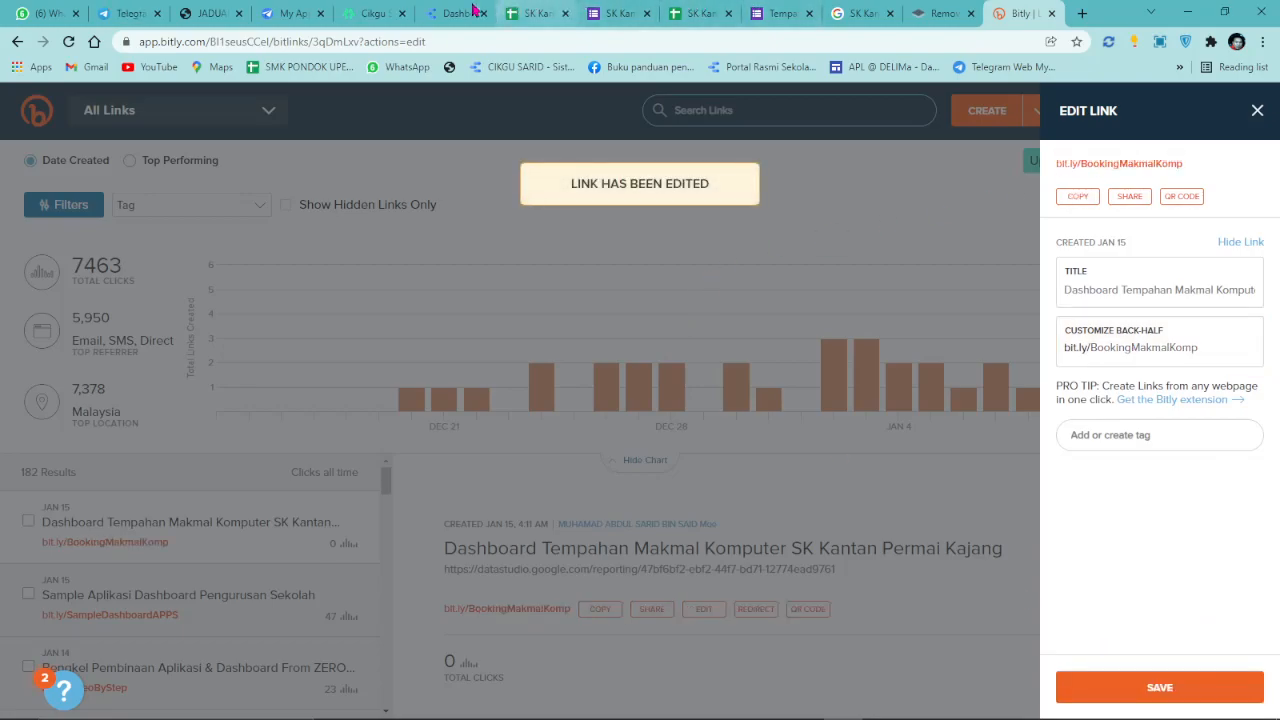
left_click(455, 13)
mouse_move(1020, 90)
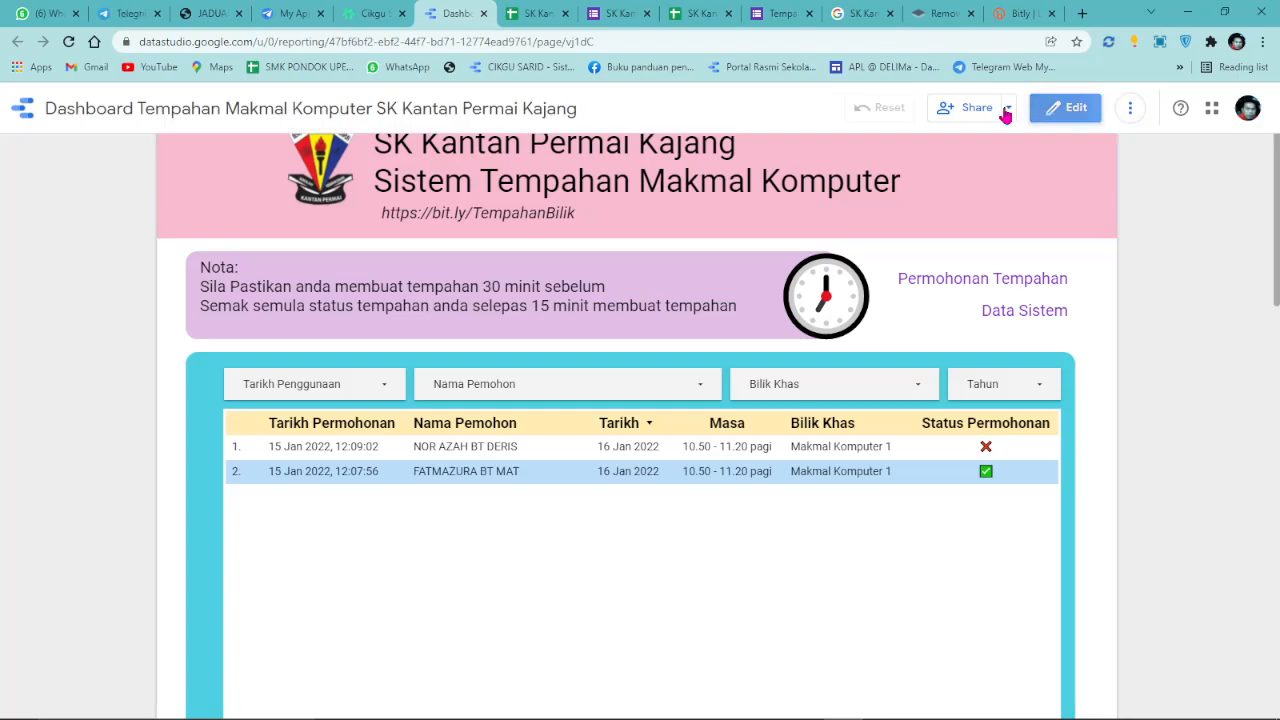
left_click(1062, 107)
left_click(426, 289)
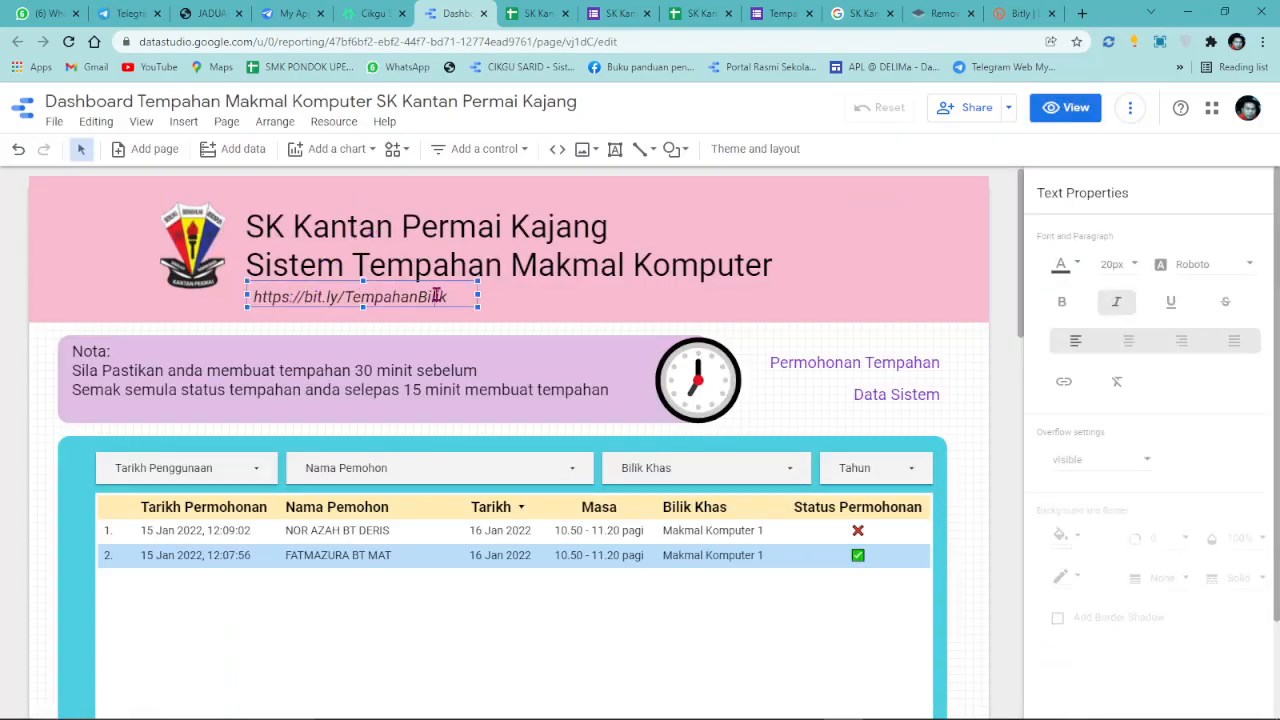
double_click(437, 296)
right_click(437, 296)
left_click(486, 370)
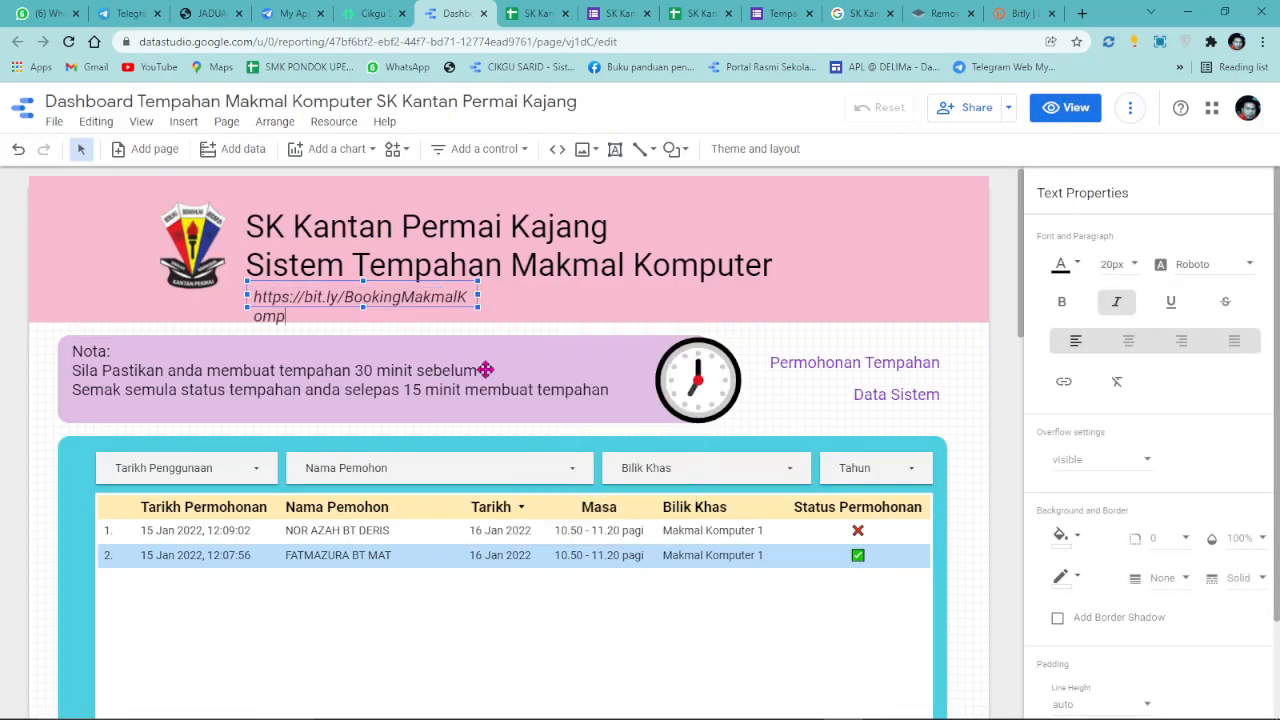
left_click_drag(476, 296, 586, 297)
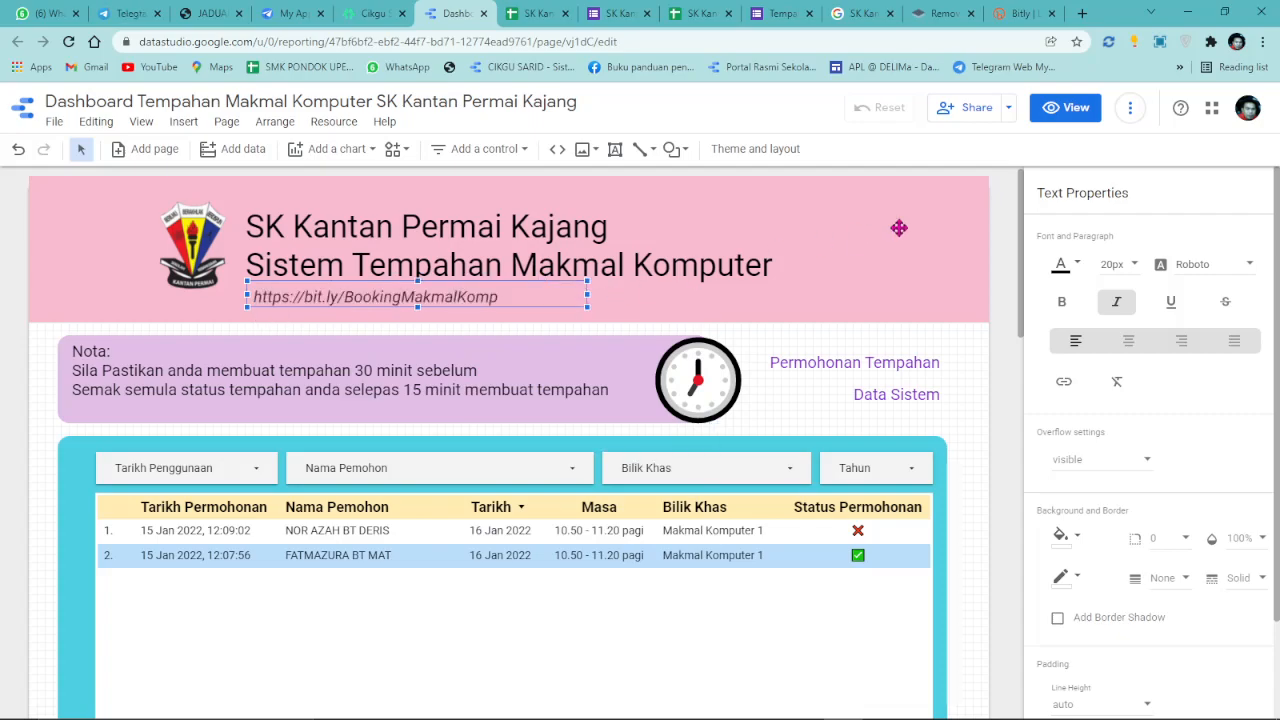
left_click(1058, 116)
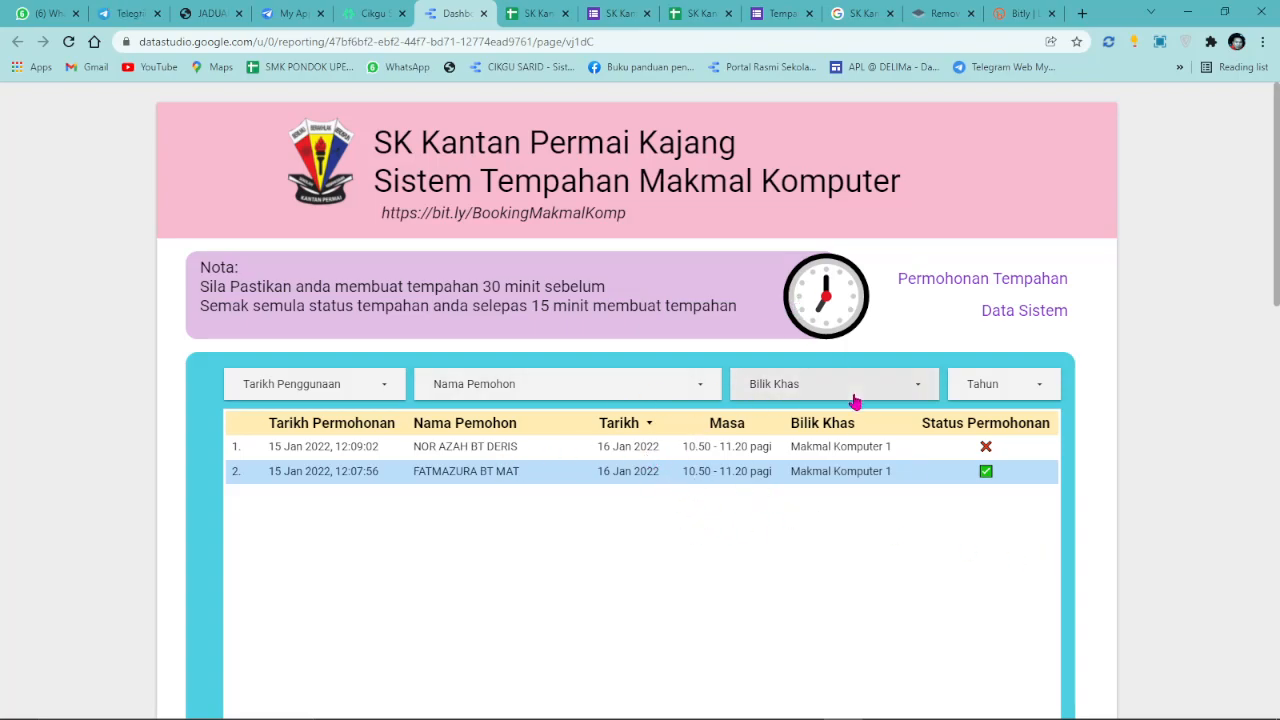
left_click(1060, 106)
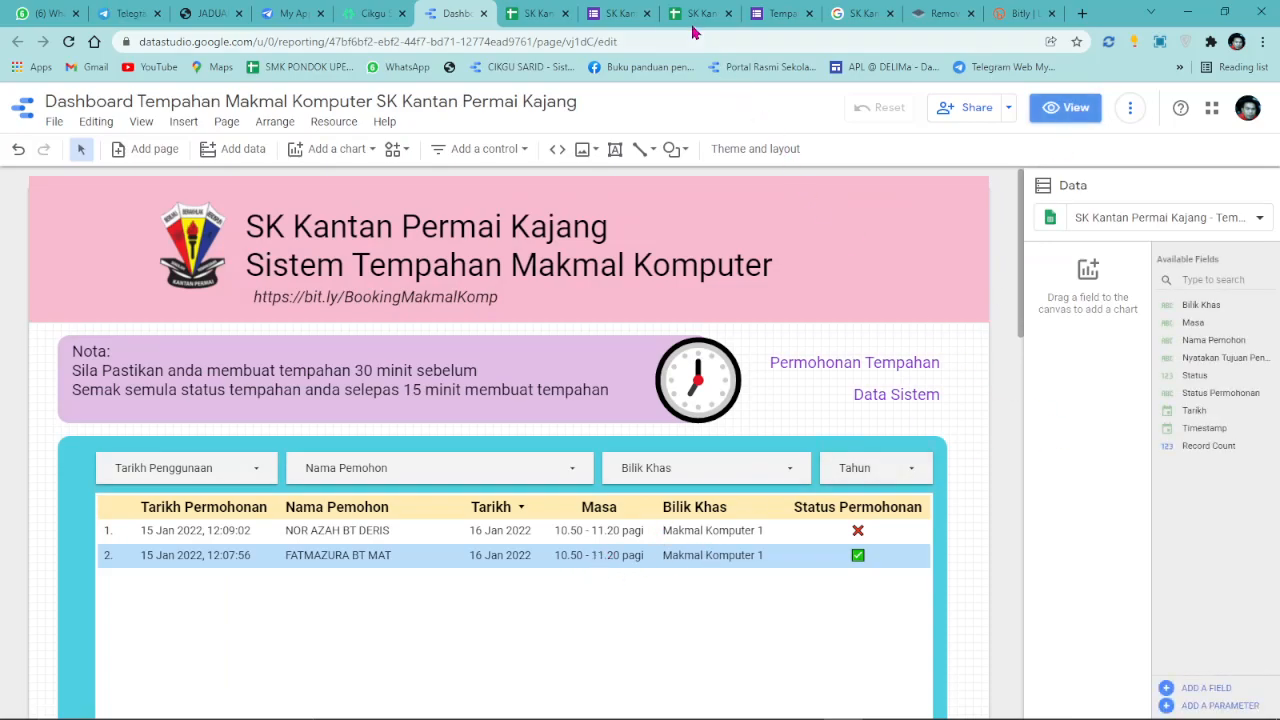
left_click(763, 14)
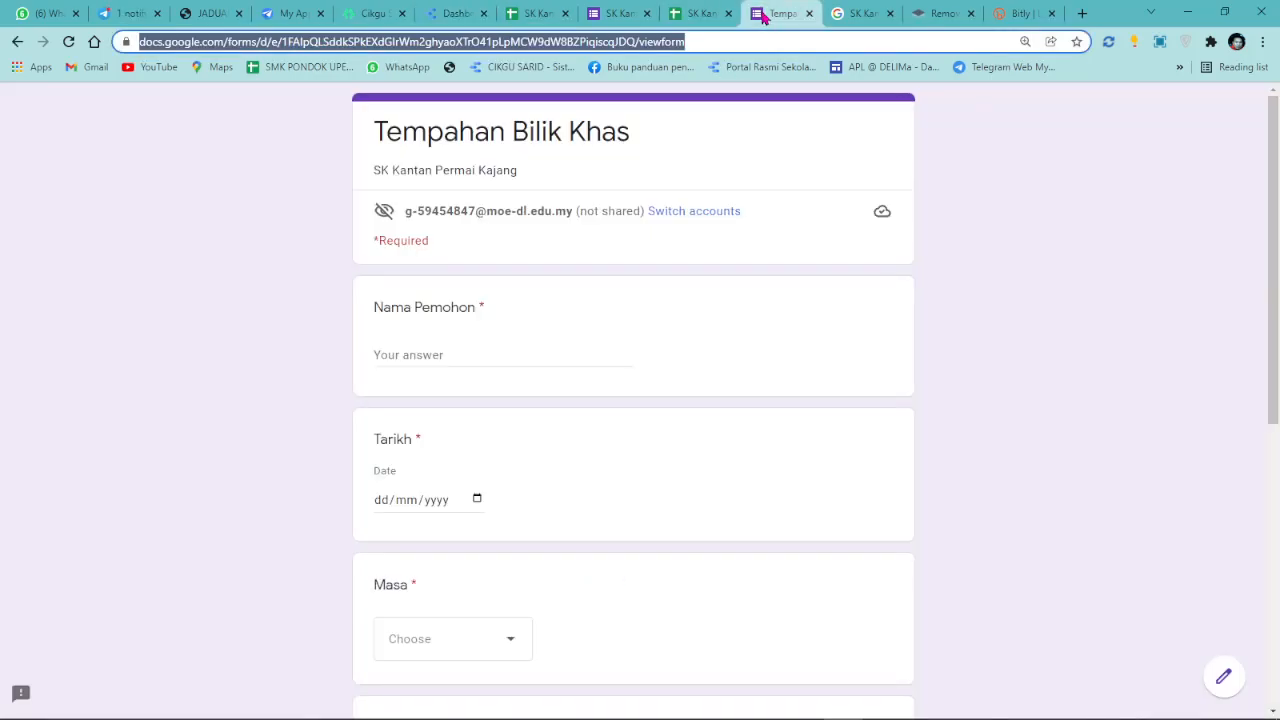
Add a short-answer Nama Kelas question after the Nyatakan Tujuan Penggunaan question.
left_click(1224, 676)
scroll(689, 335, "down", 10)
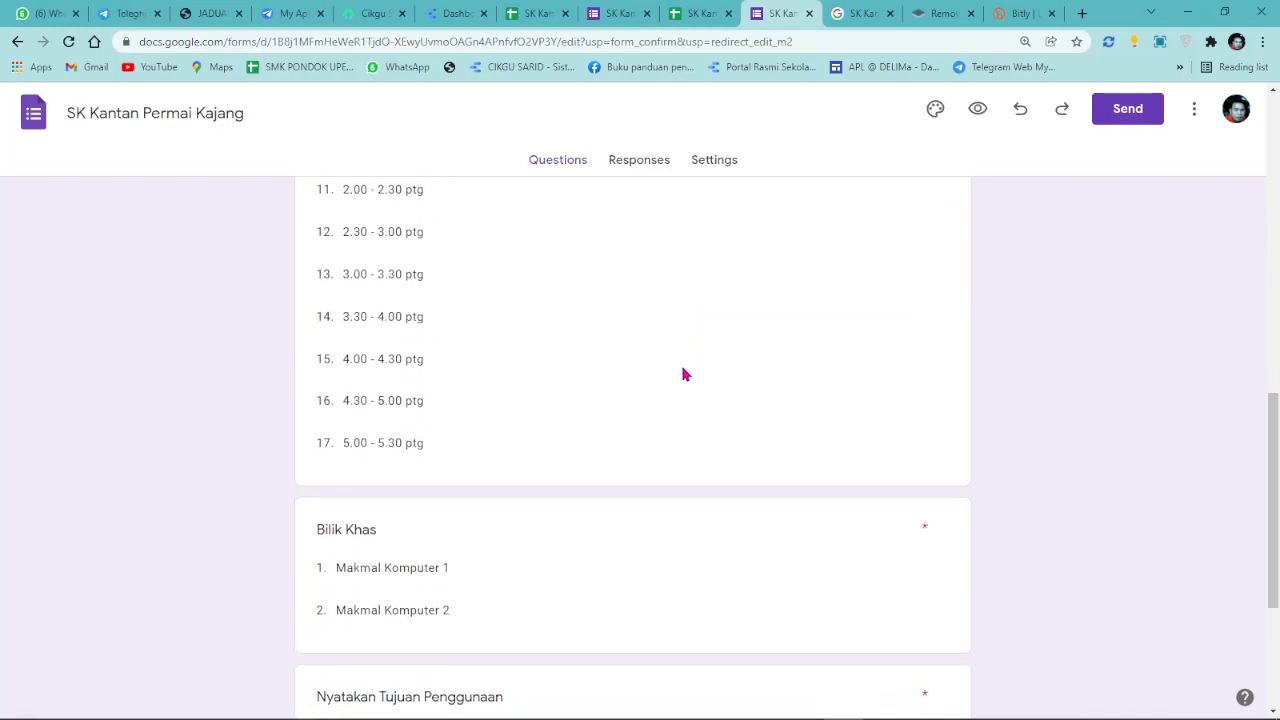
scroll(714, 531, "down", 10)
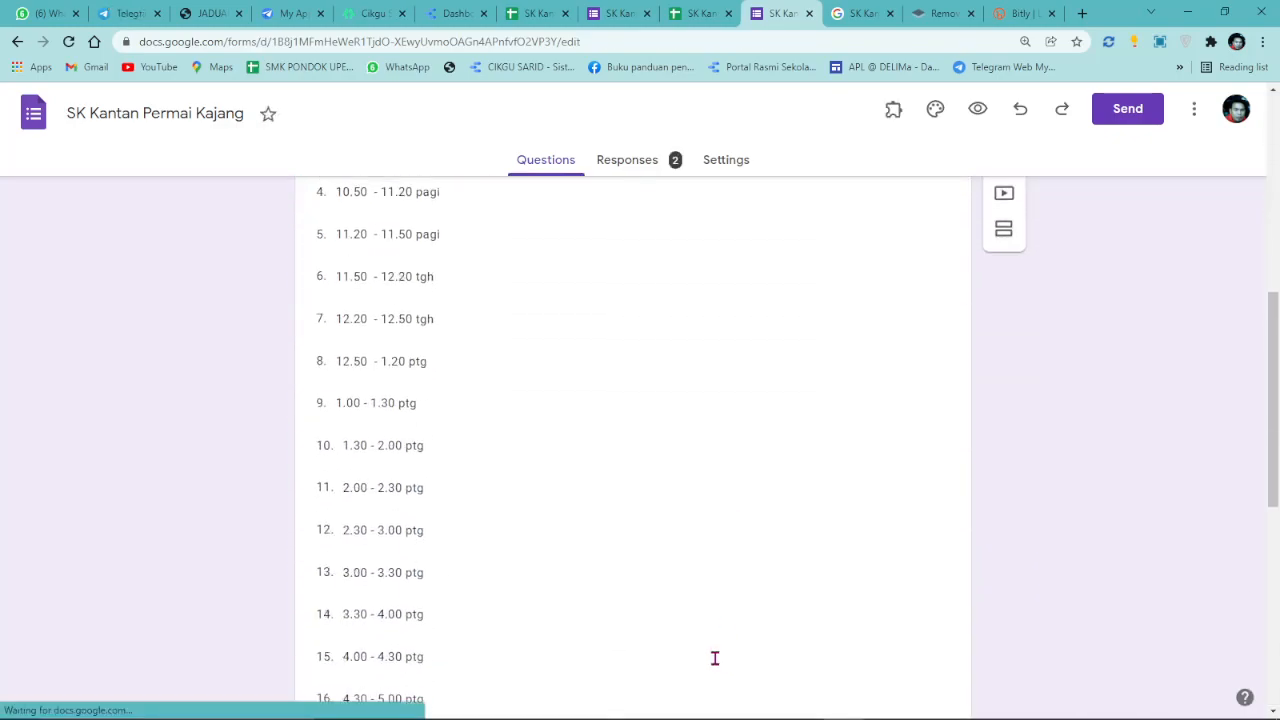
left_click(672, 538)
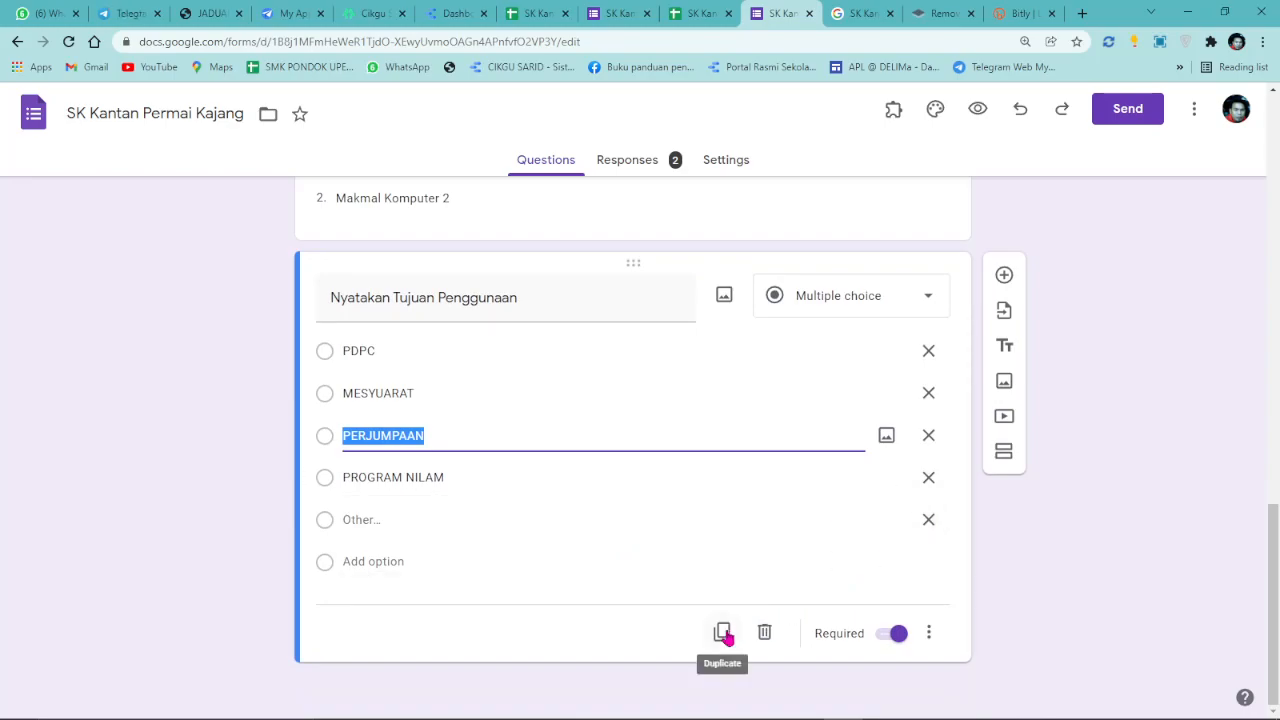
left_click(1004, 275)
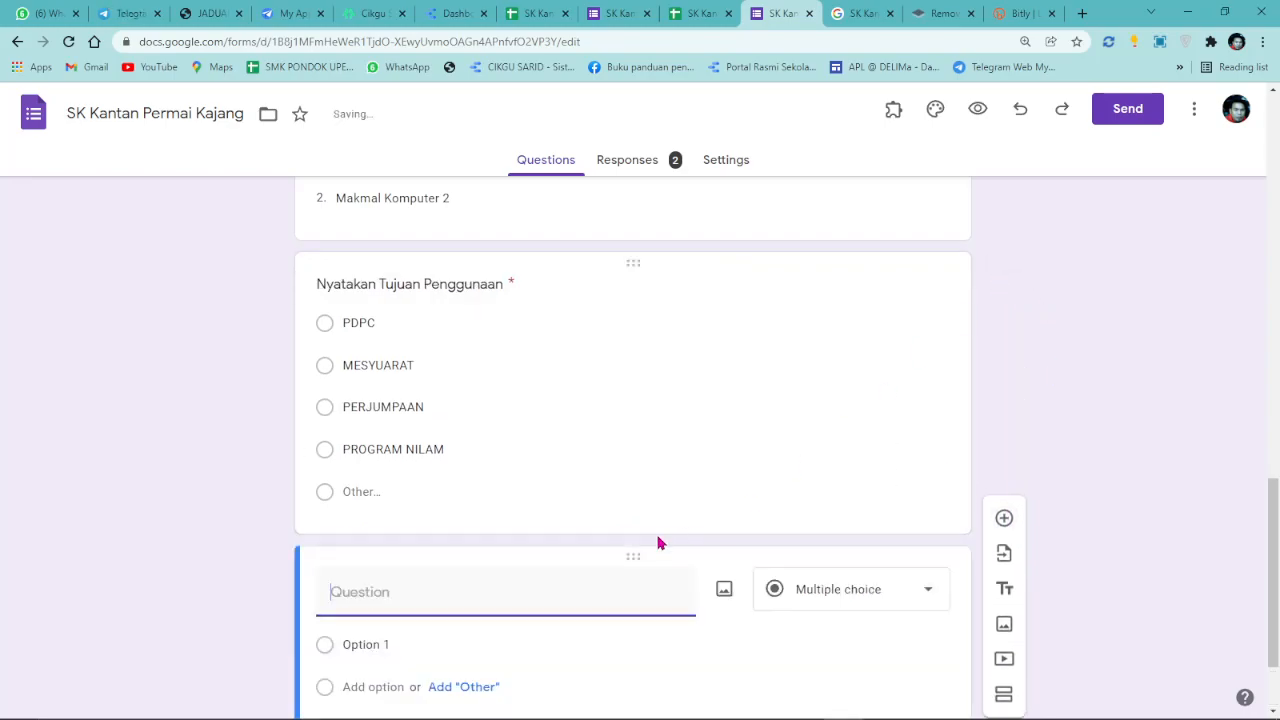
type("Nama Kelas")
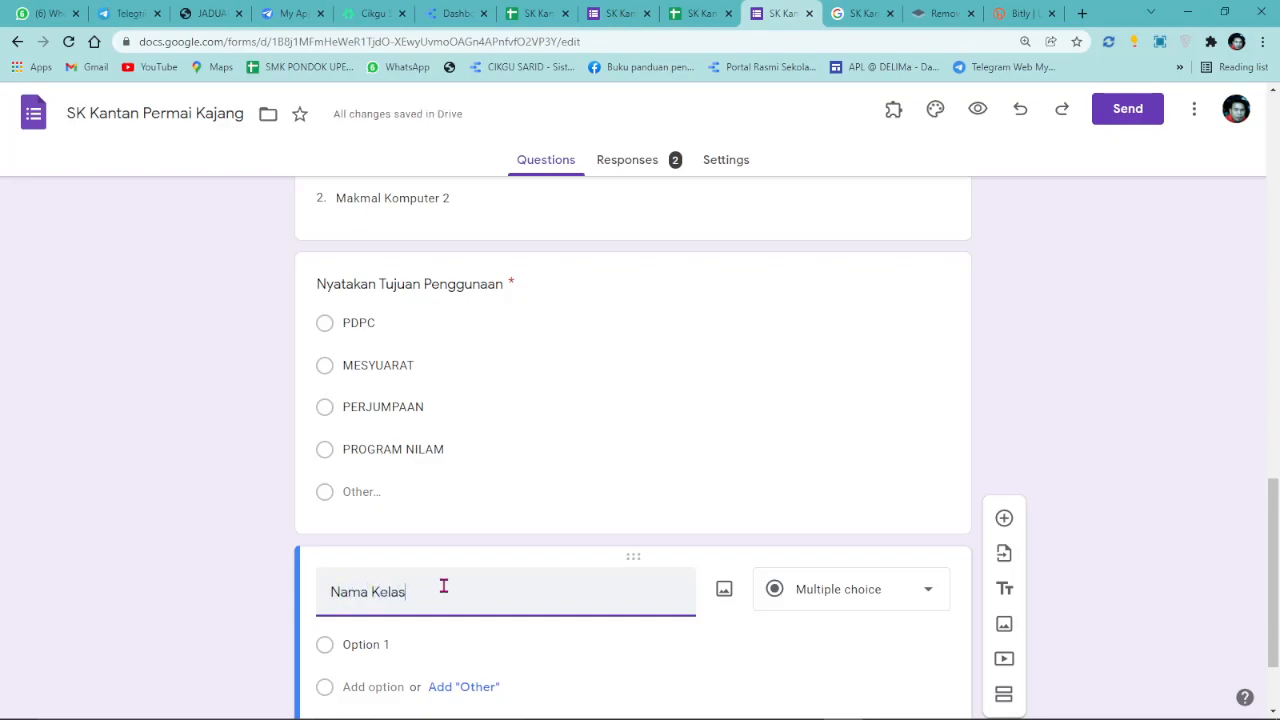
left_click(871, 594)
left_click(868, 189)
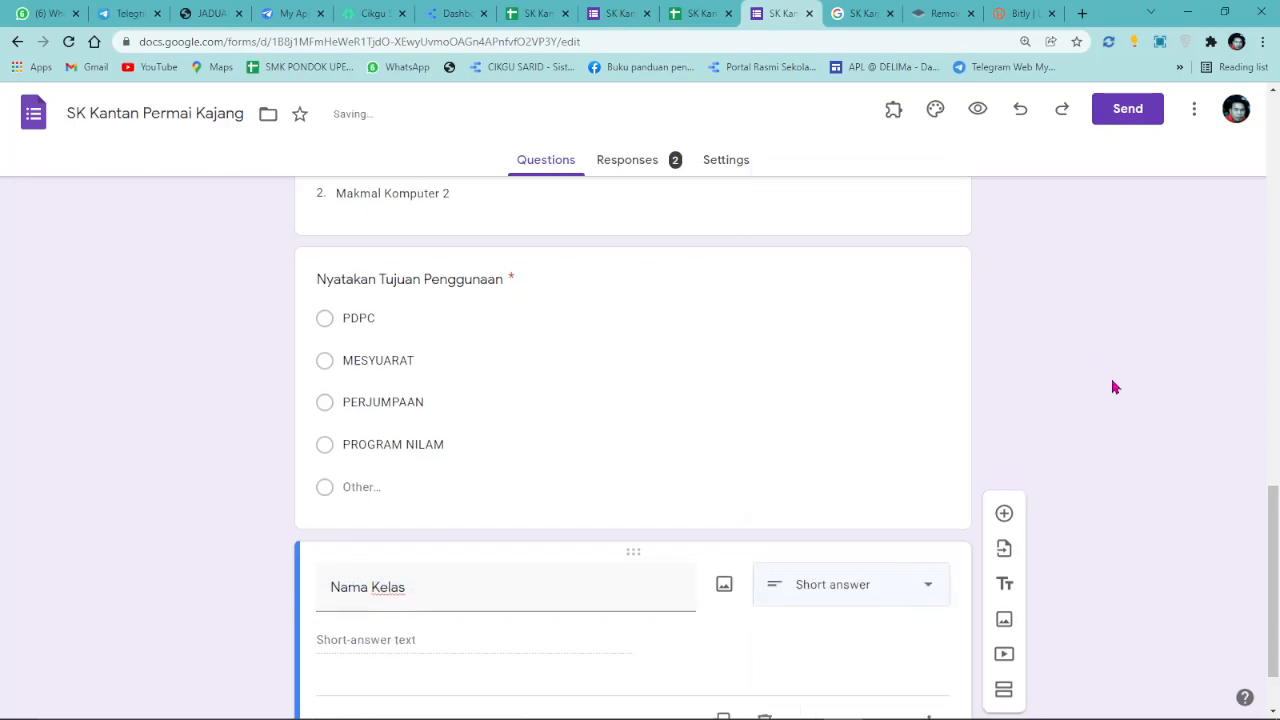
Duplicate Nama Kelas as a Jumlah Murid question and preview the live form.
left_click(720, 630)
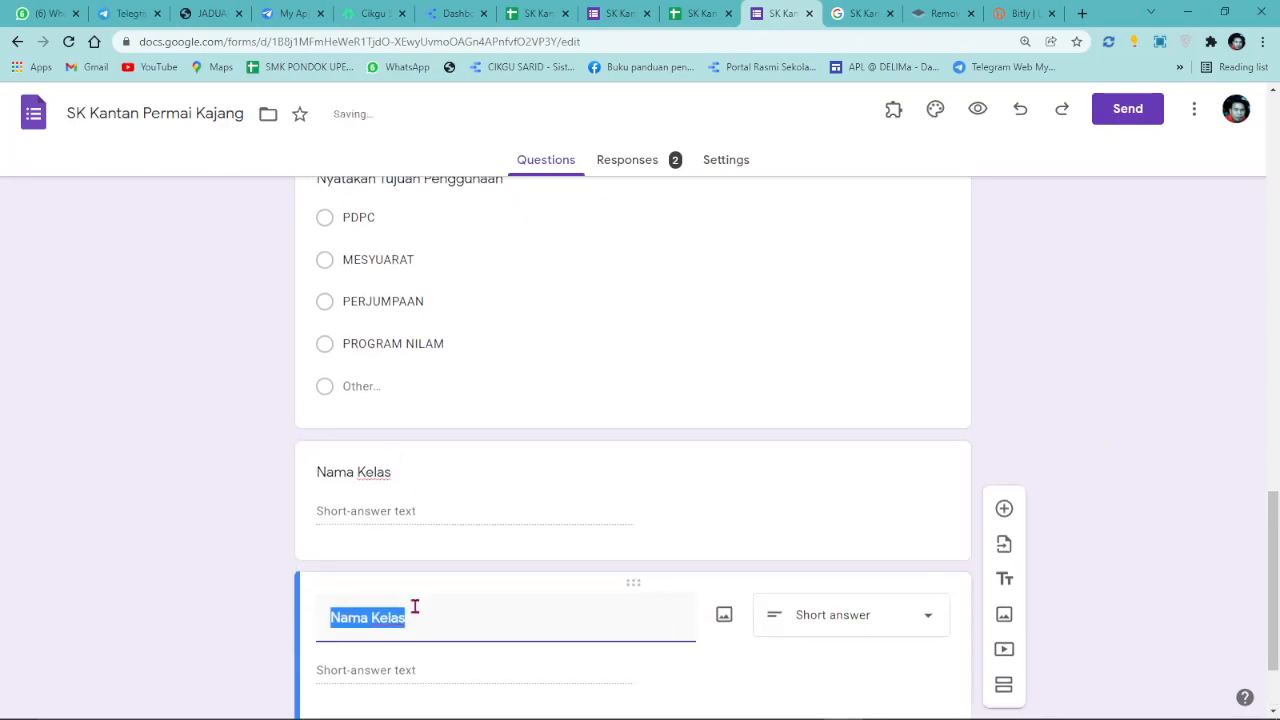
type("Jumlah Murid")
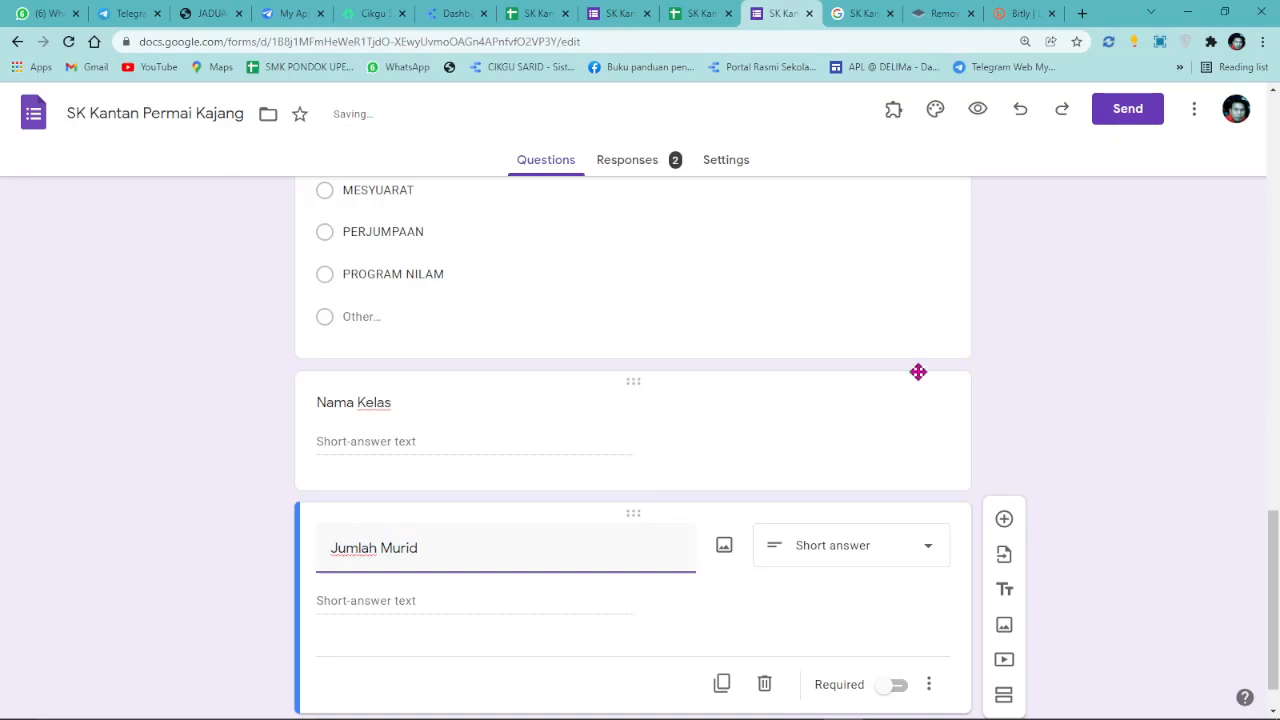
left_click(977, 108)
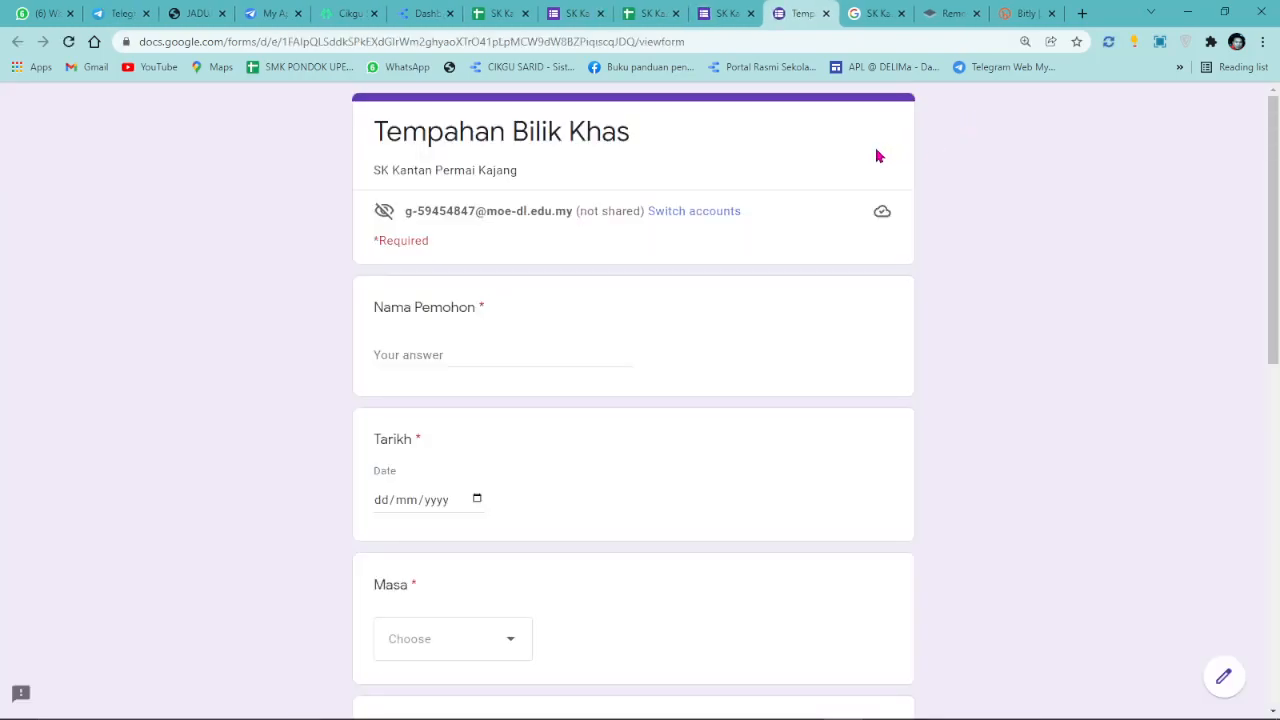
Enter the applicant's name and pick 16/01/2022 as the booking date.
scroll(414, 409, "down", 8)
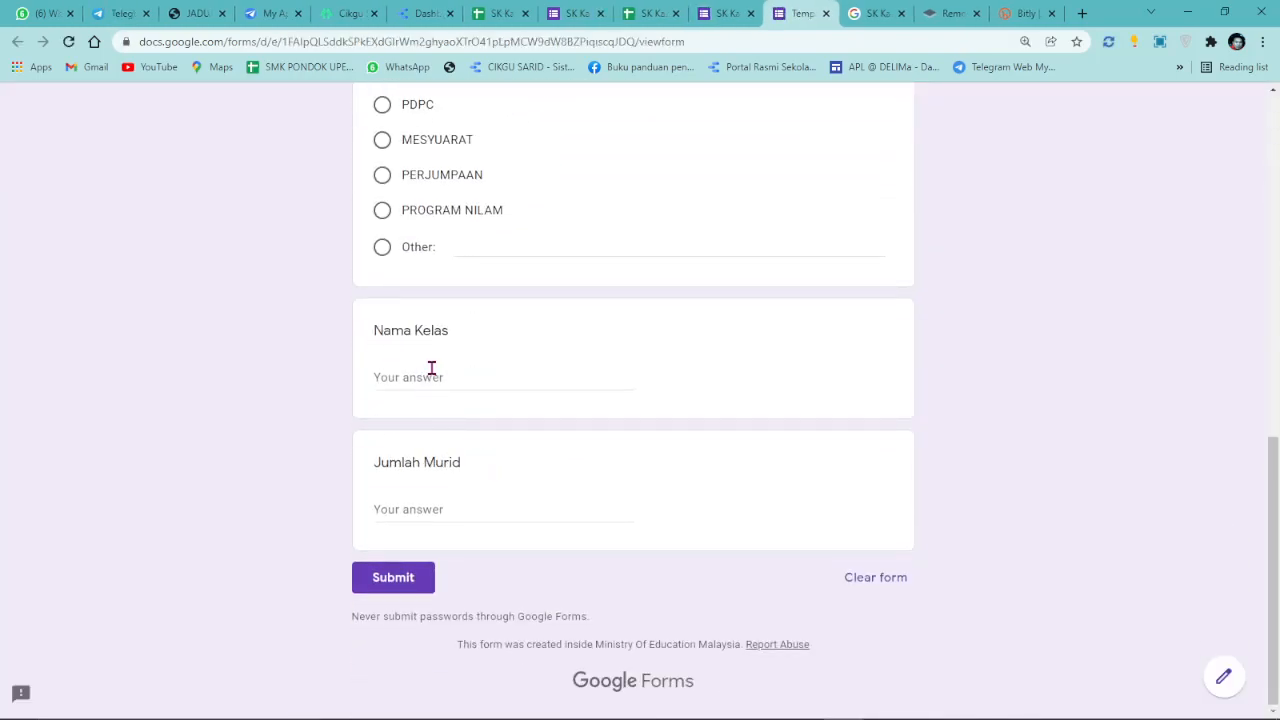
scroll(528, 372, "up", 3)
scroll(528, 372, "up", 5)
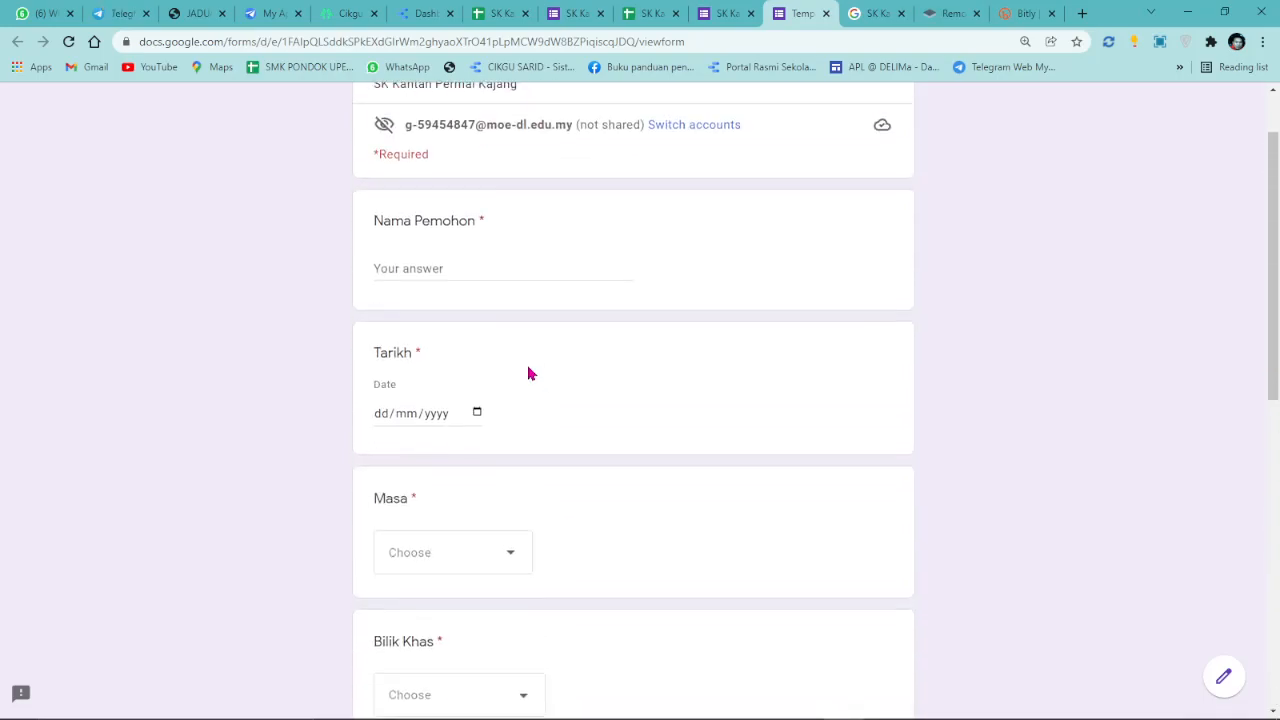
left_click(461, 360)
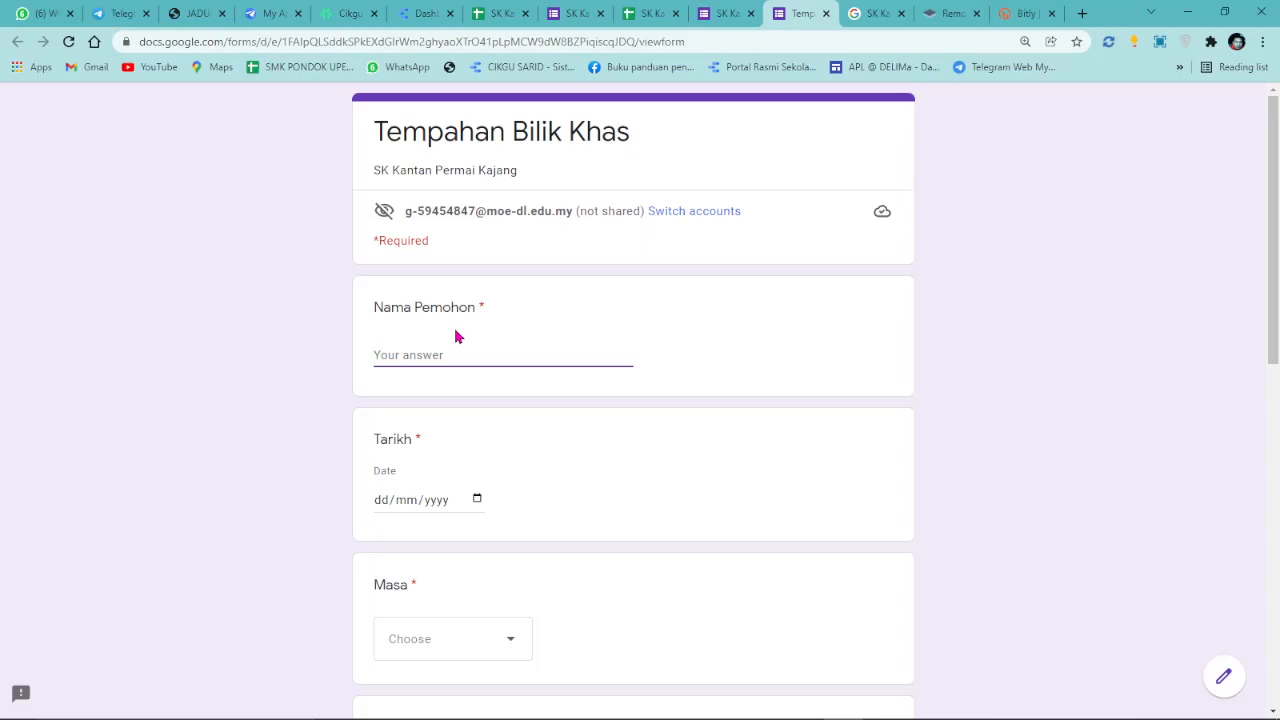
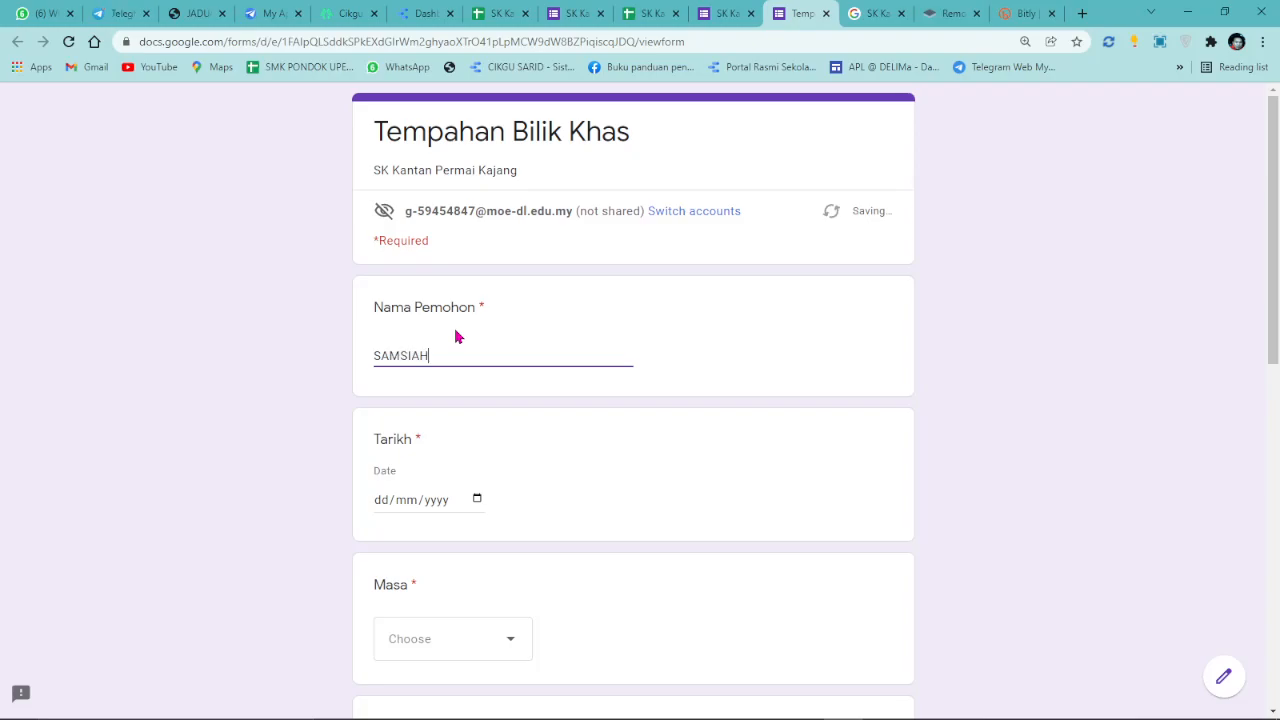
left_click(478, 499)
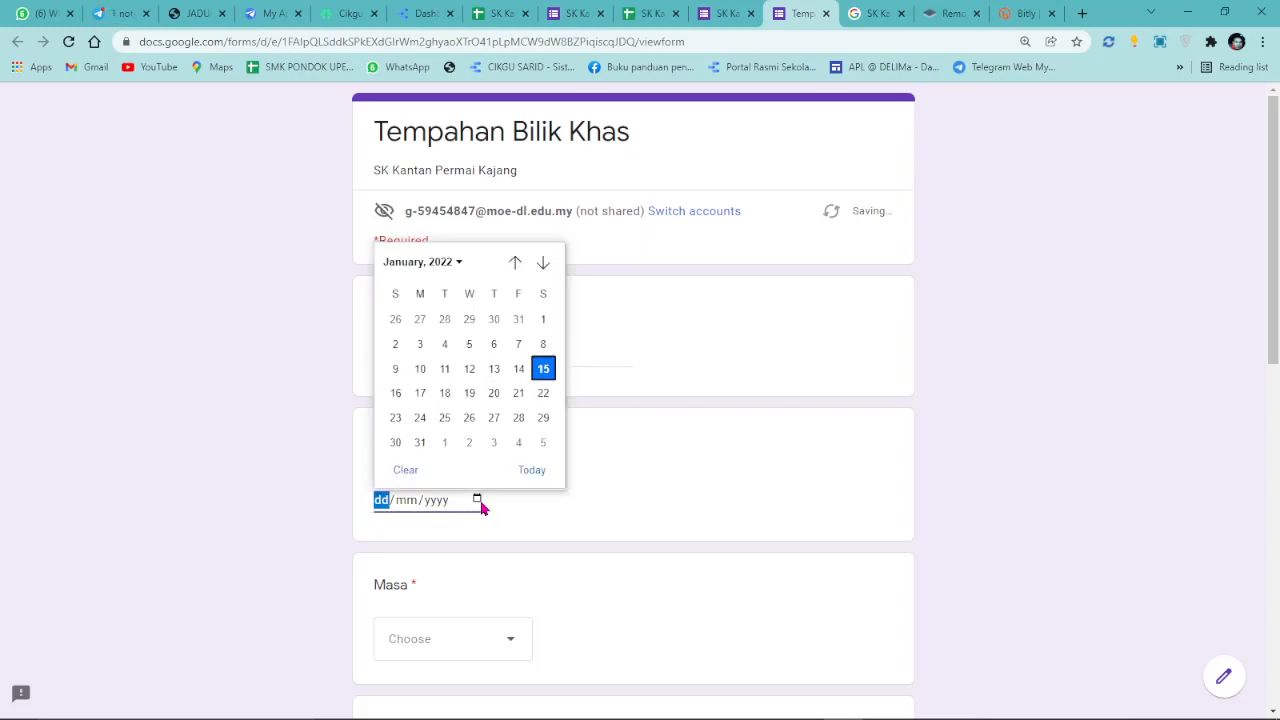
left_click(396, 393)
Choose the 10.50 - 11.20 pagi slot, room Makmal Komputer 2, and purpose PDPC.
scroll(491, 580, "down", 1)
left_click(494, 578)
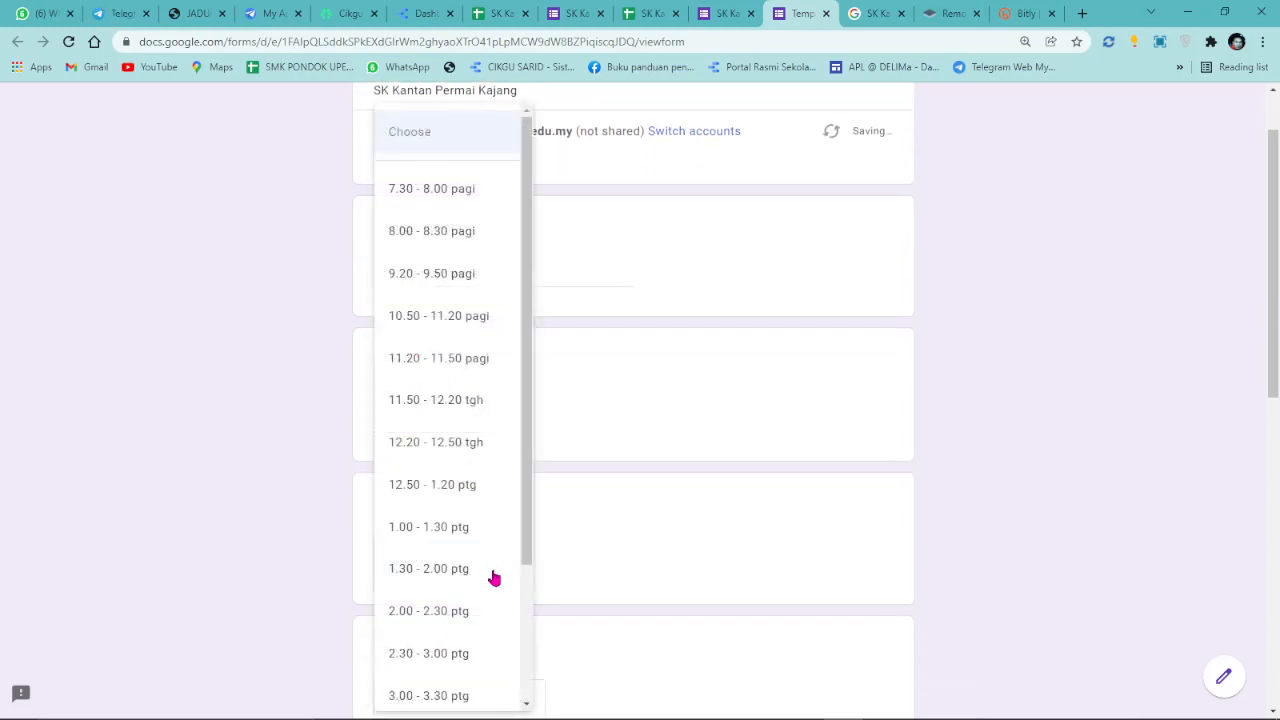
left_click(436, 323)
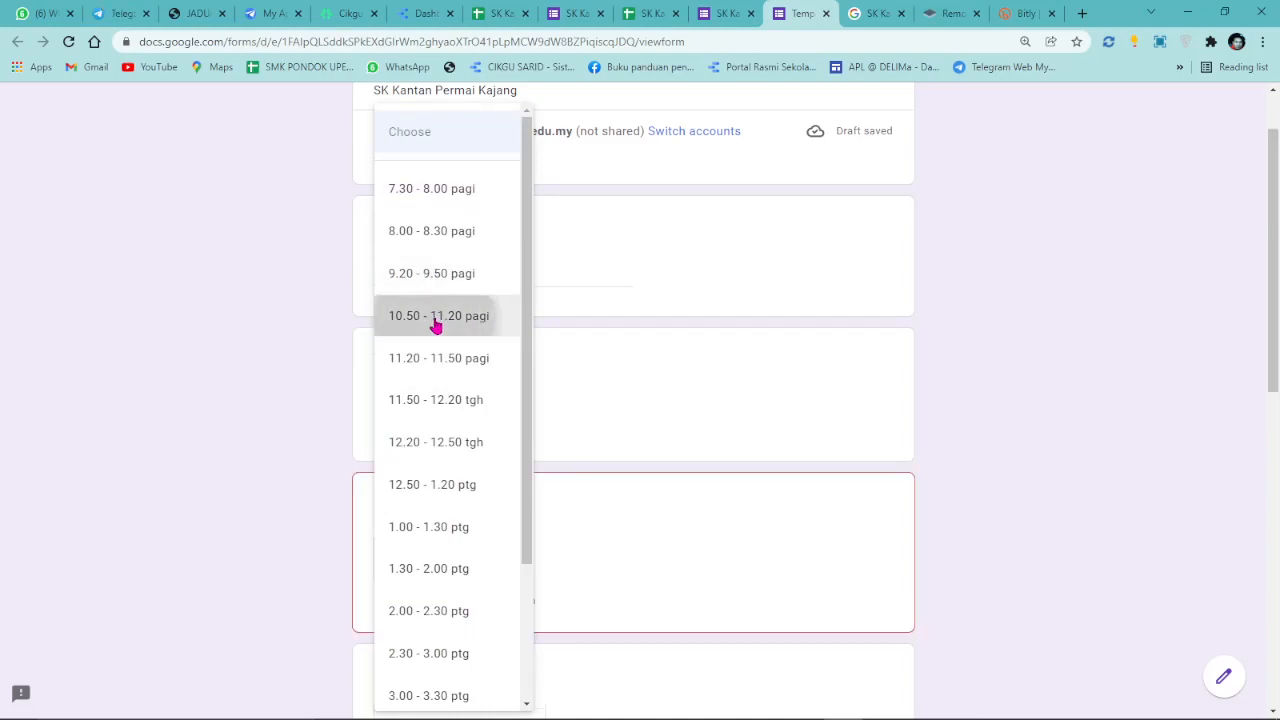
scroll(586, 475, "down", 2)
left_click(525, 555)
left_click(457, 640)
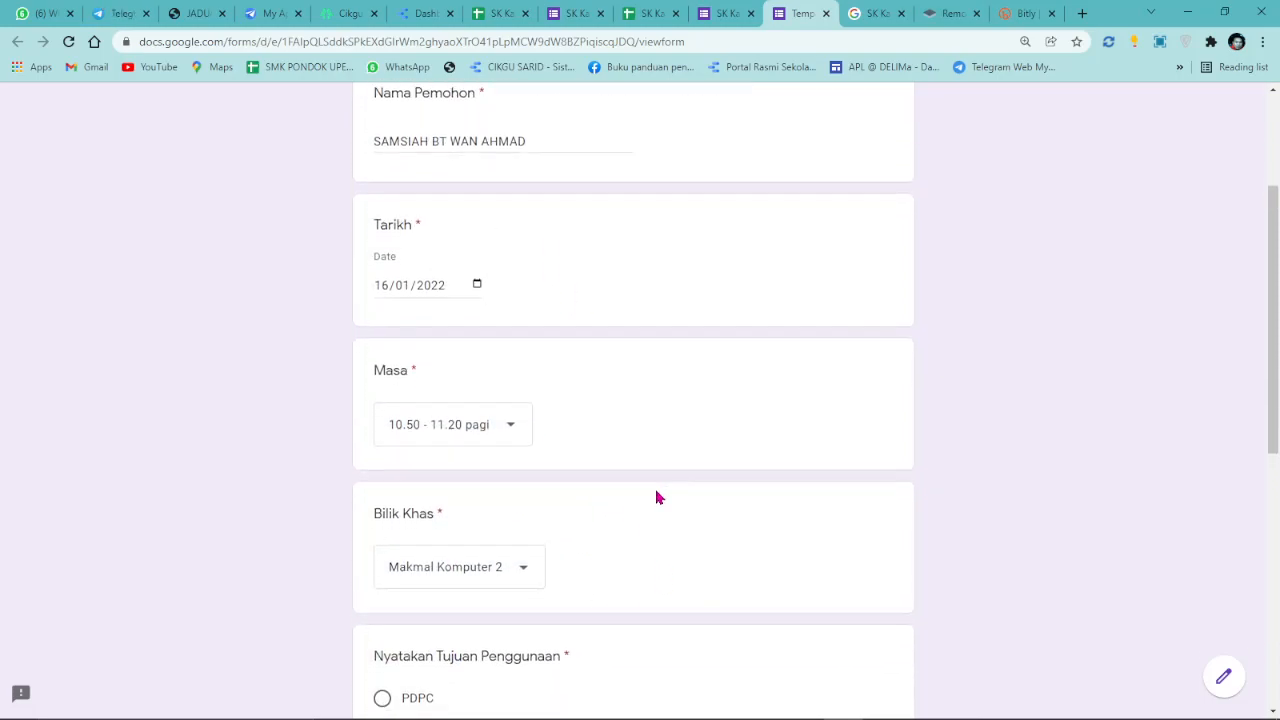
scroll(600, 530, "down", 3)
left_click(385, 433)
Enter class 1 ANGGERIK and 34 pupils, then submit the test booking.
scroll(587, 477, "down", 2)
left_click(411, 468)
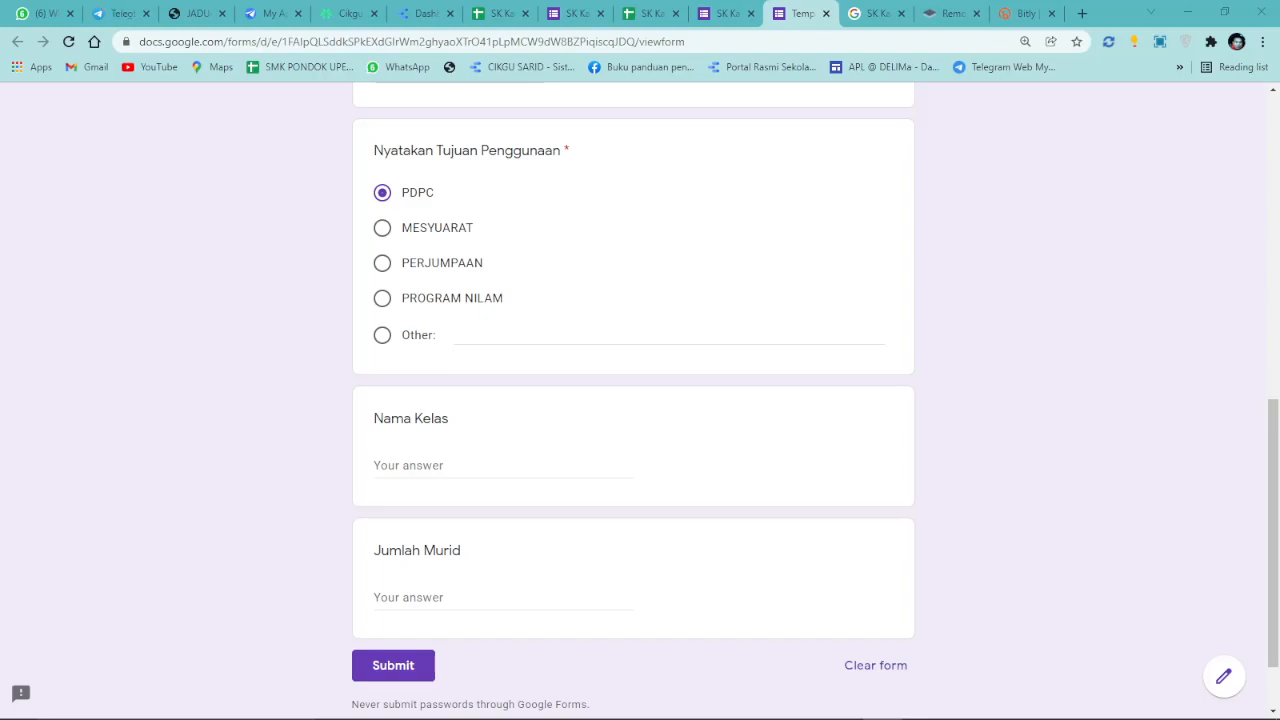
left_click(424, 462)
type("1 ANGGERIK")
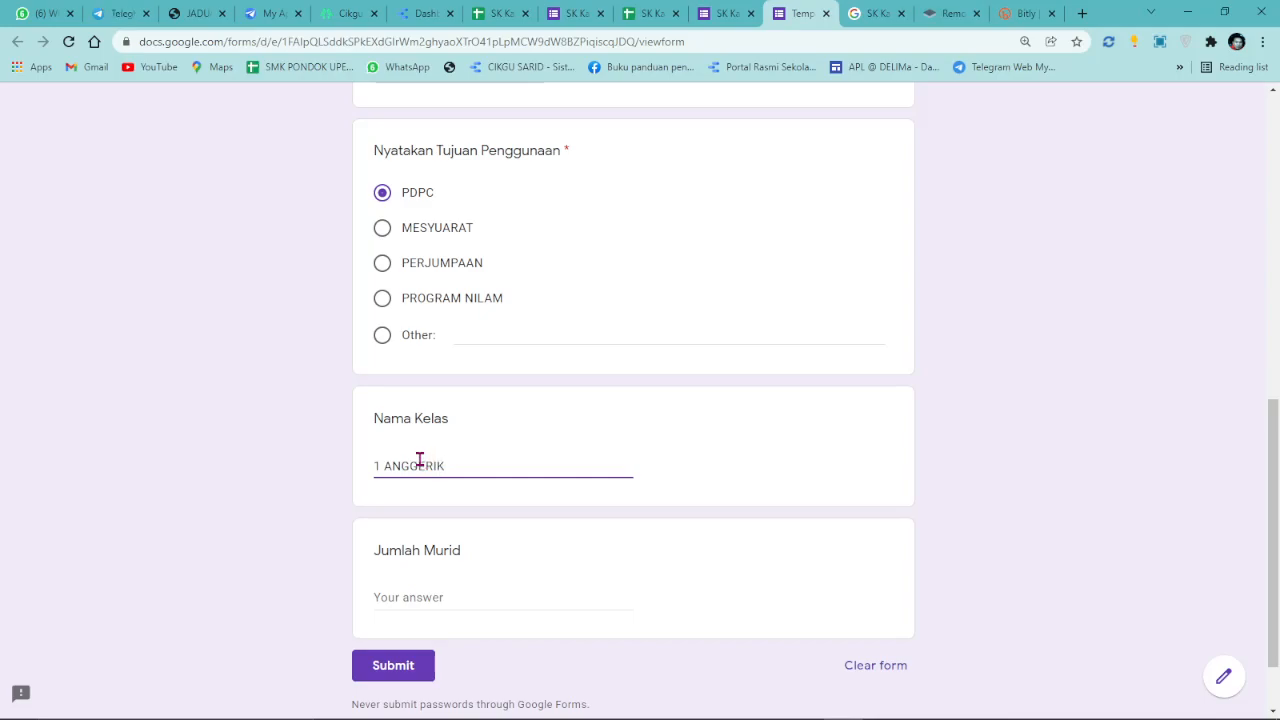
left_click(449, 602)
type("24")
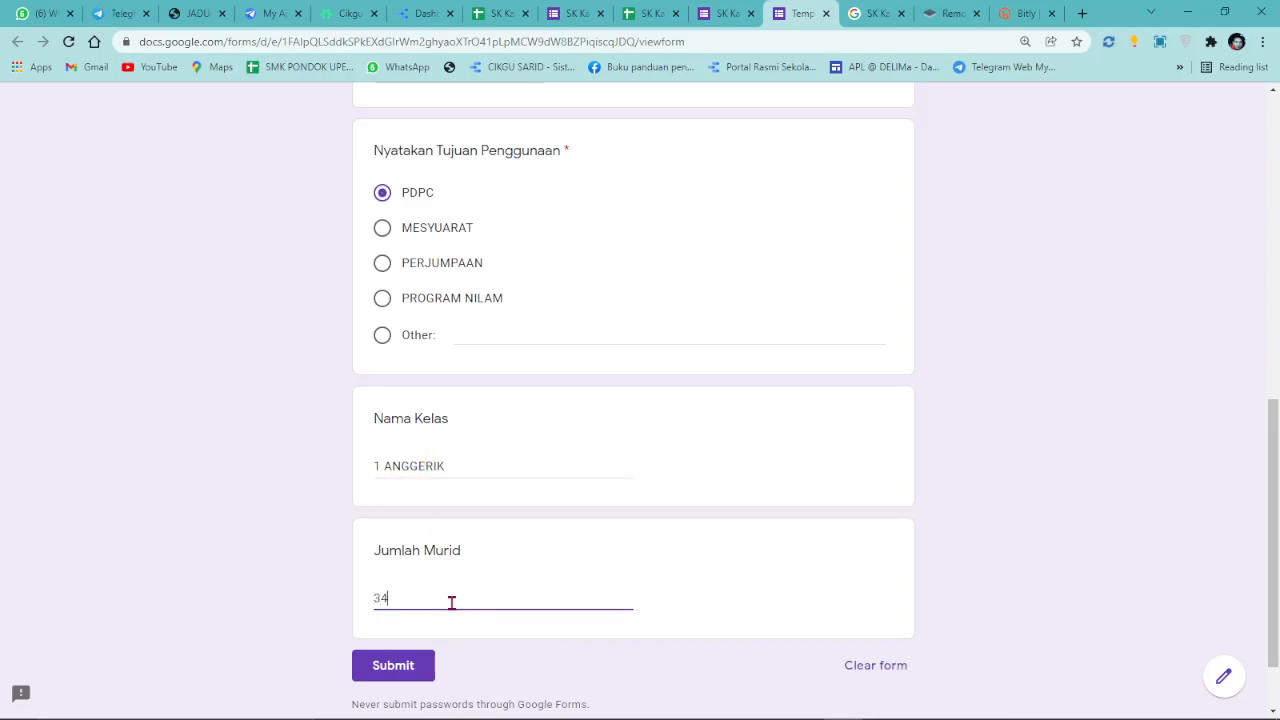
left_click(393, 665)
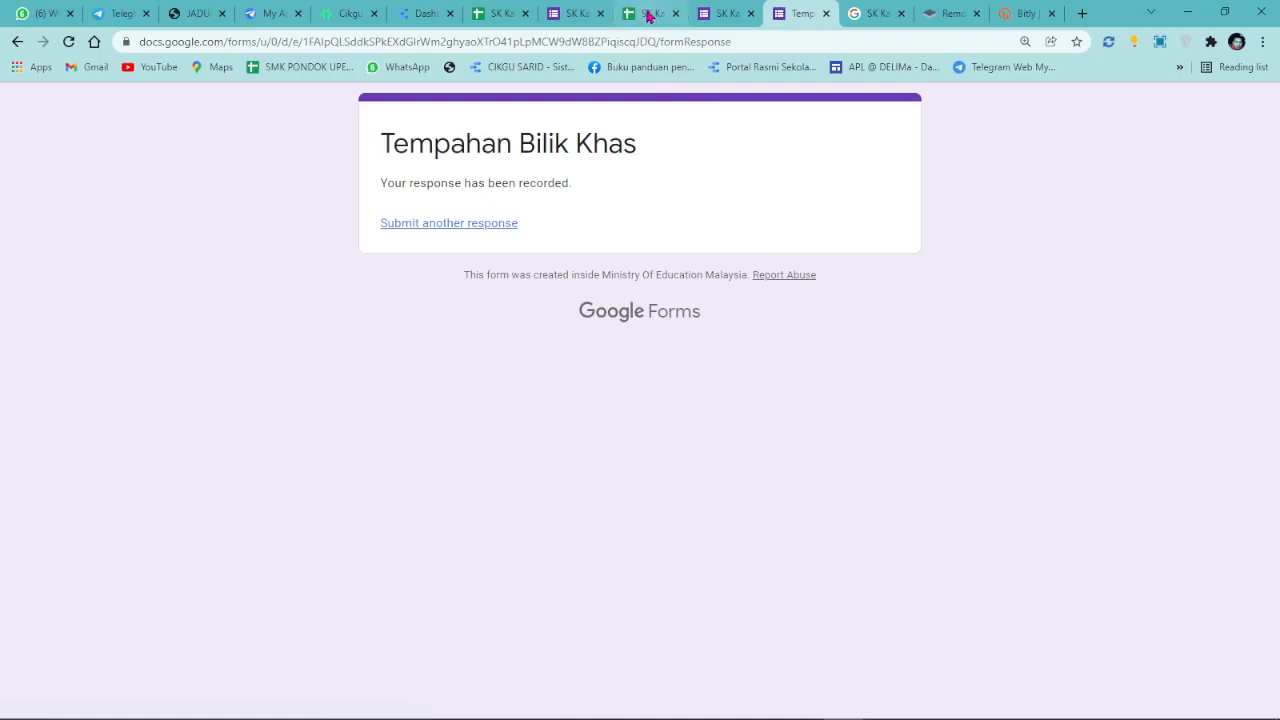
left_click(648, 13)
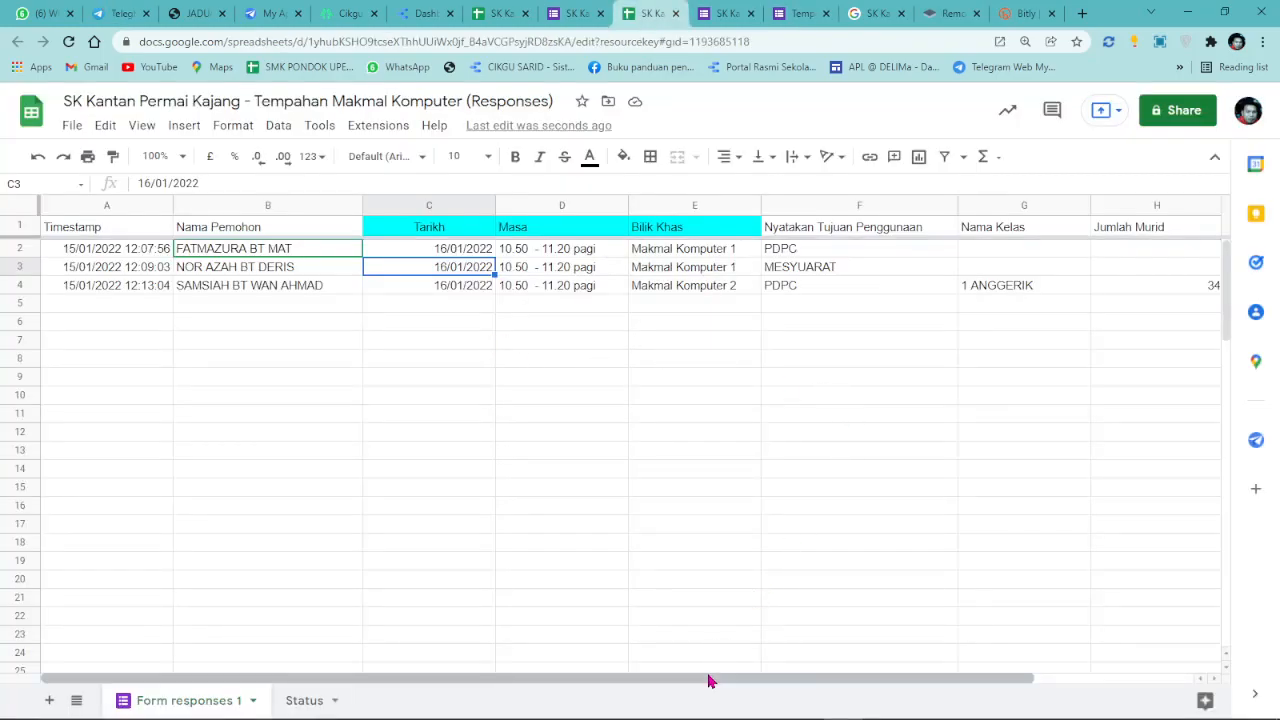
Check row 4 of the responses sheet shows PDPC, 1 ANGGERIK and 34 pupils.
left_click_drag(754, 683, 969, 694)
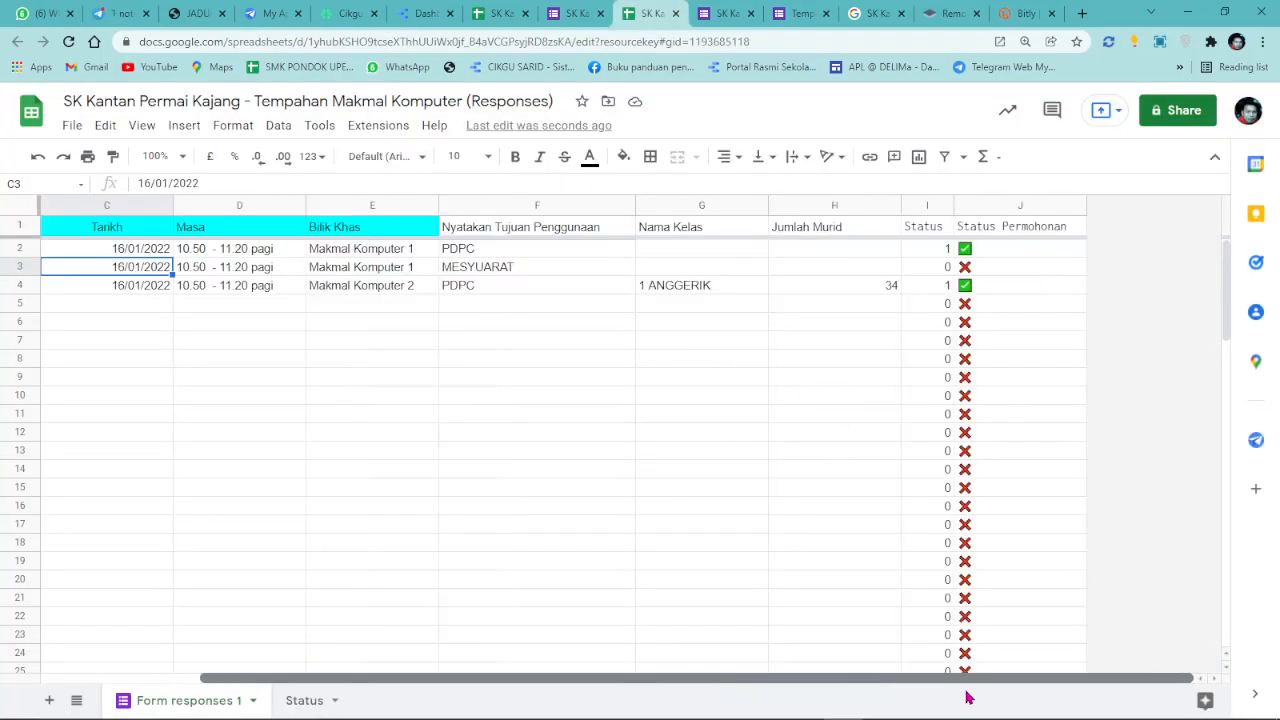
left_click(855, 295)
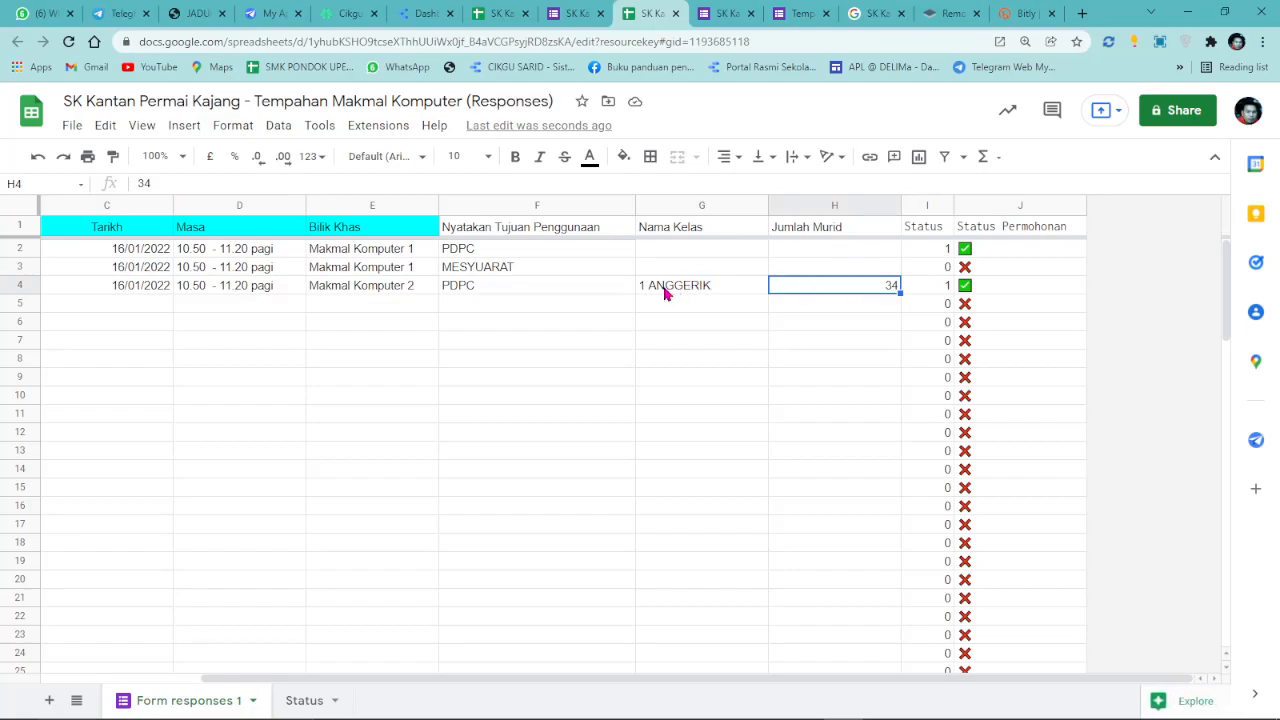
left_click(666, 292)
left_click(680, 258)
left_click(672, 289)
left_click(846, 291)
left_click_drag(510, 691, 350, 686)
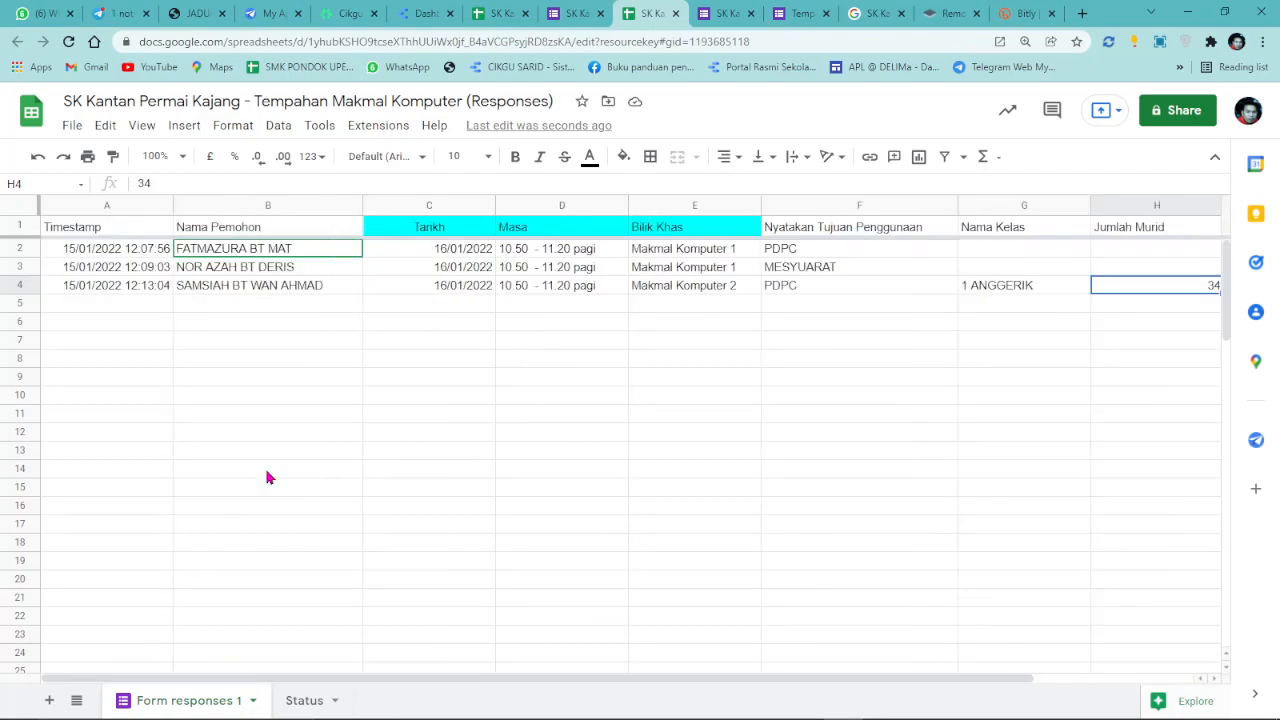
left_click(420, 309)
left_click(822, 291)
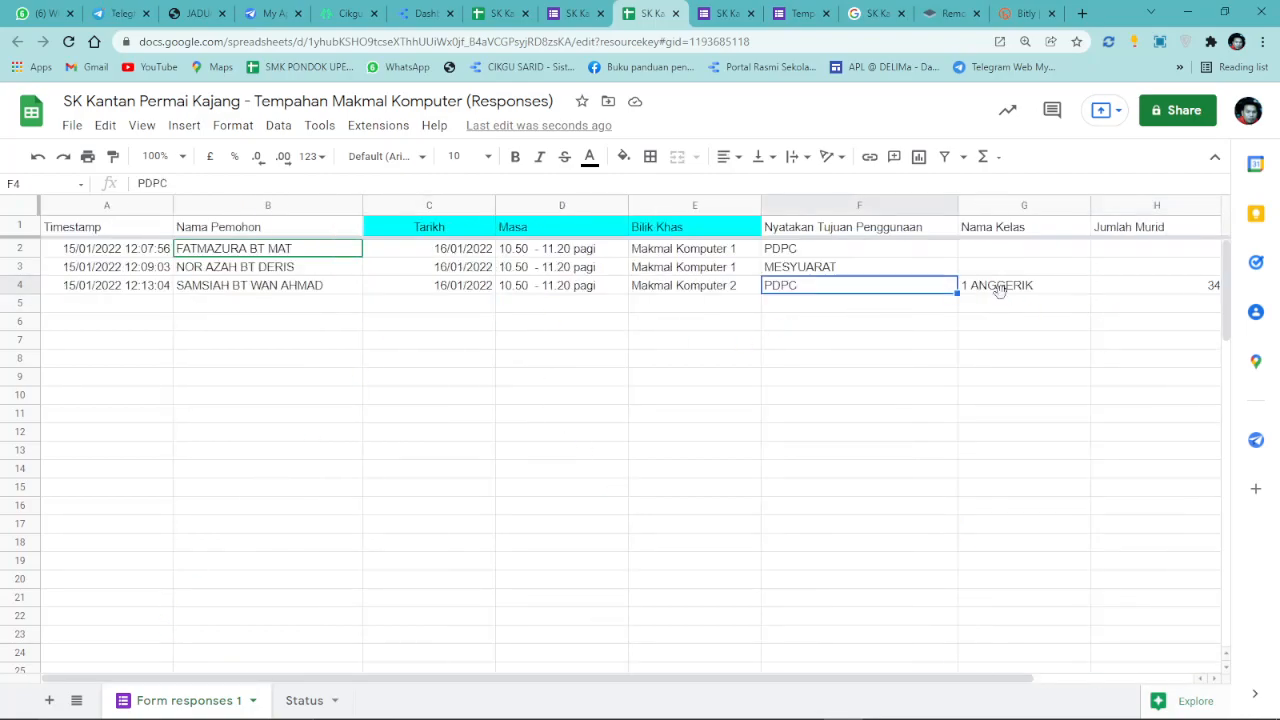
left_click(998, 290)
left_click(410, 13)
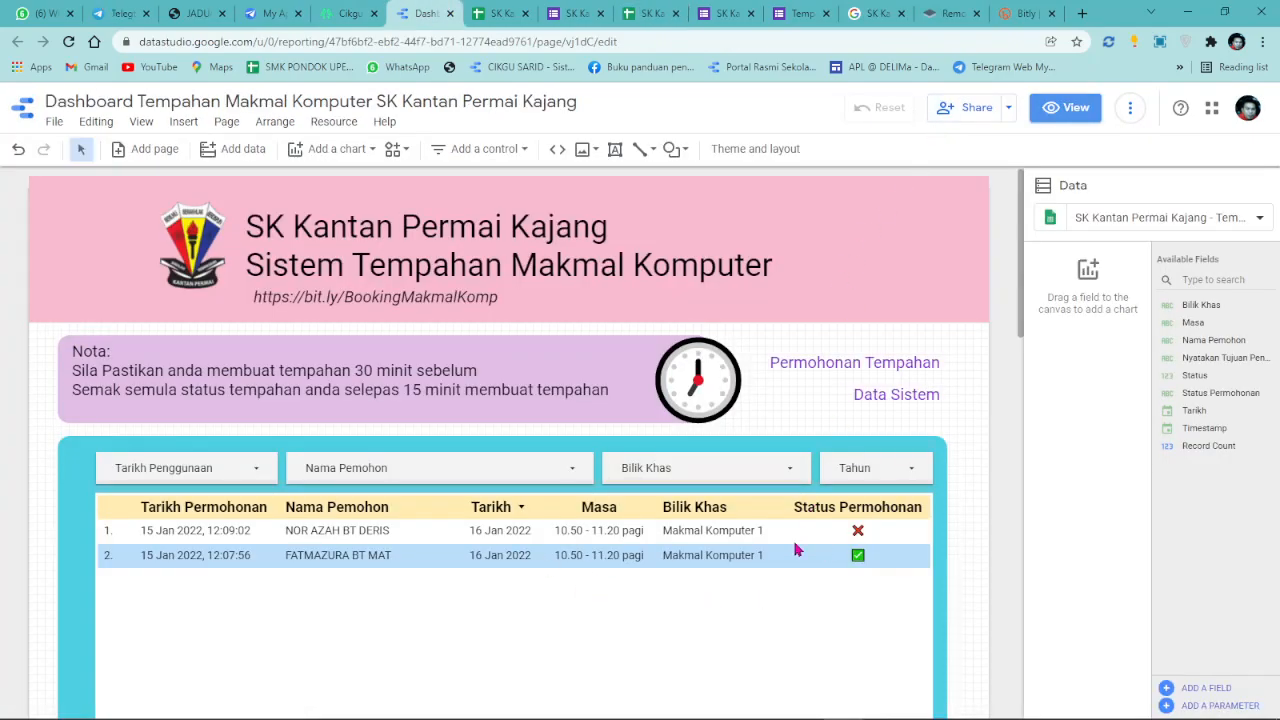
Select the applicant-name bar chart and refresh the report's data.
scroll(437, 500, "down", 6)
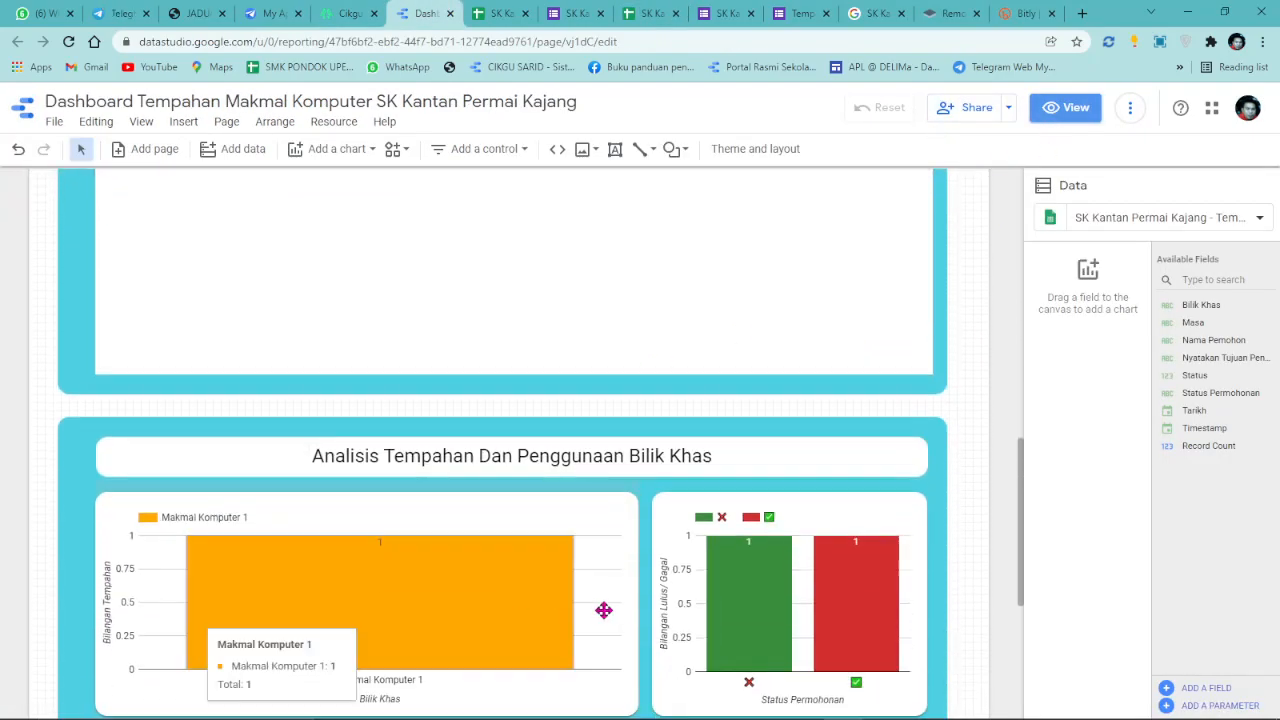
scroll(951, 400, "down", 3)
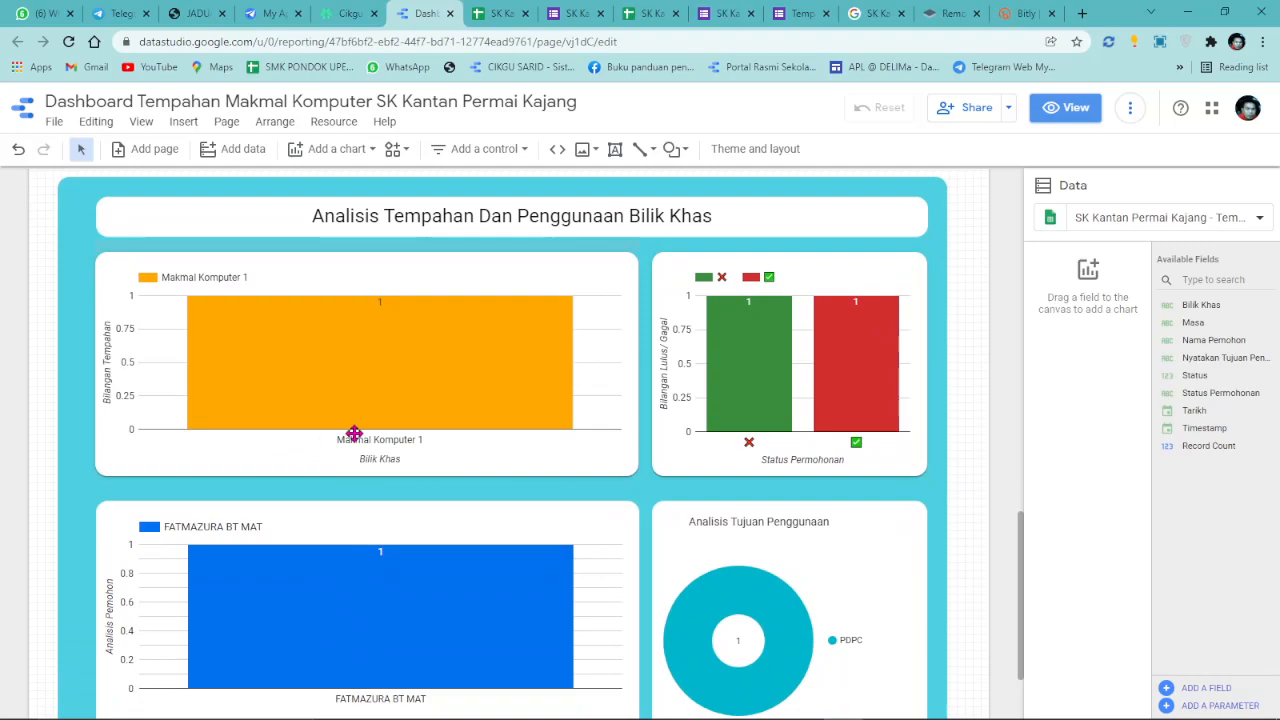
scroll(600, 486, "down", 2)
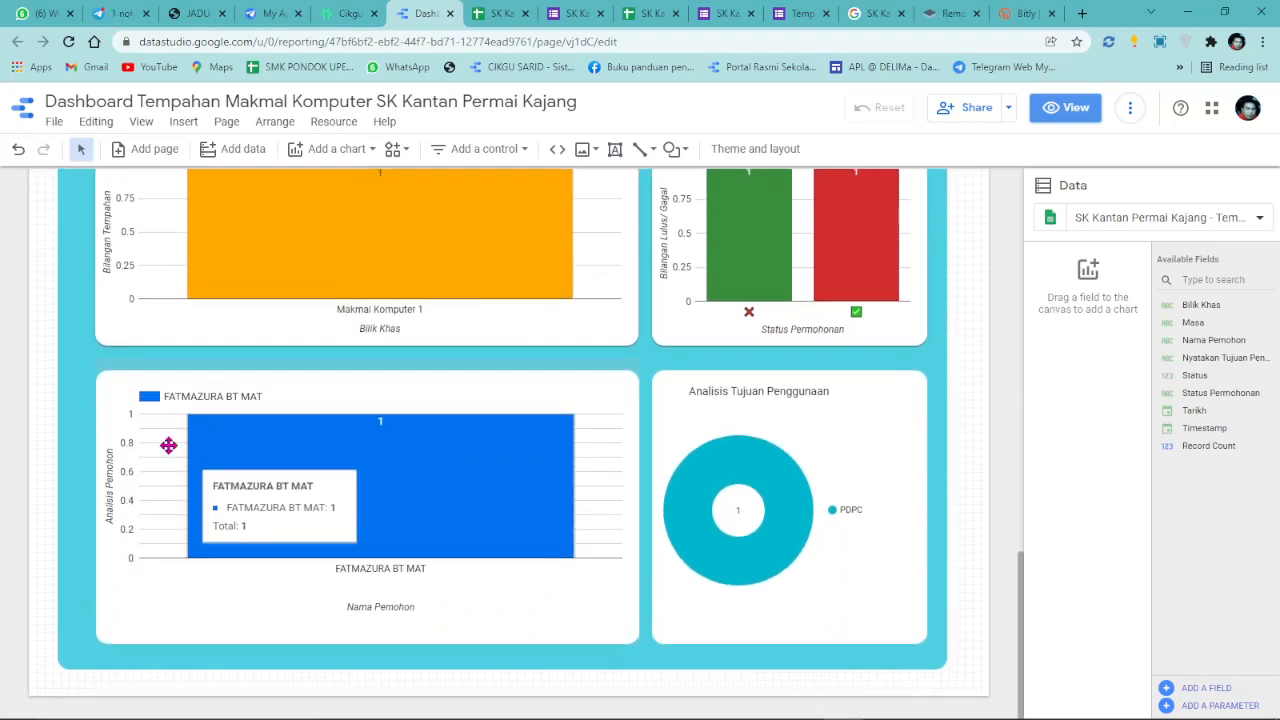
left_click(622, 438)
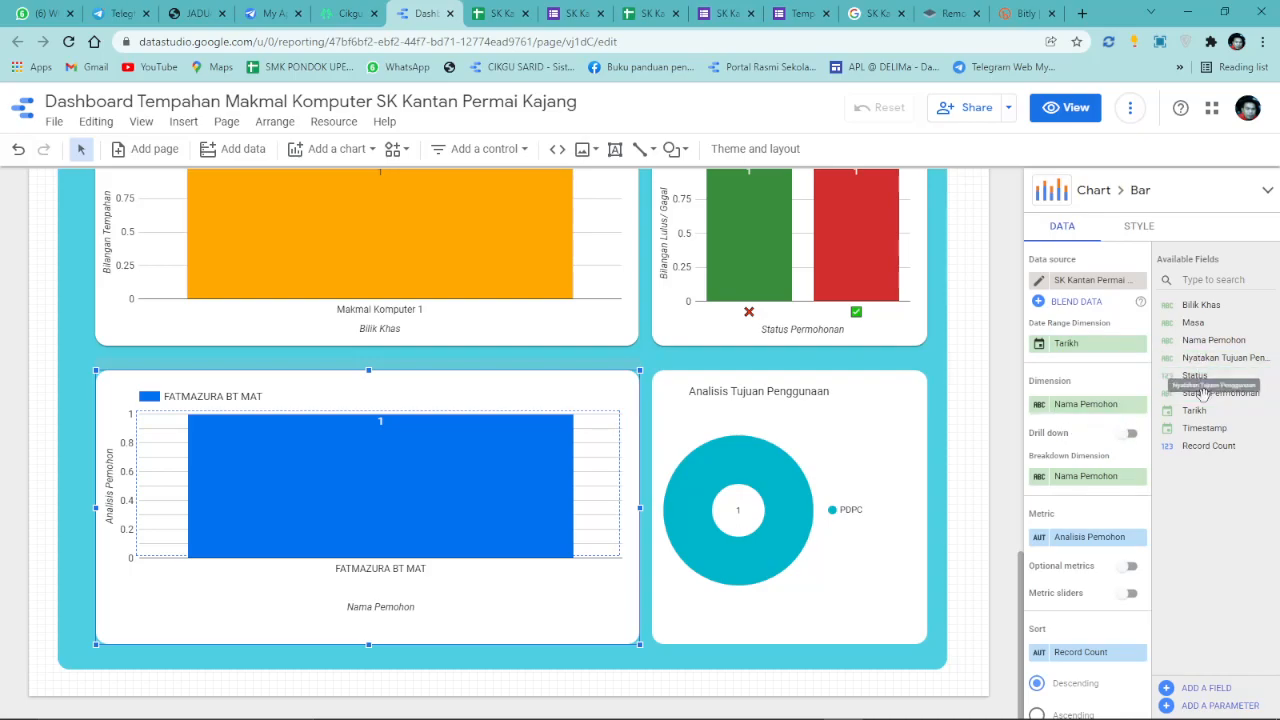
left_click(1130, 108)
left_click(1160, 150)
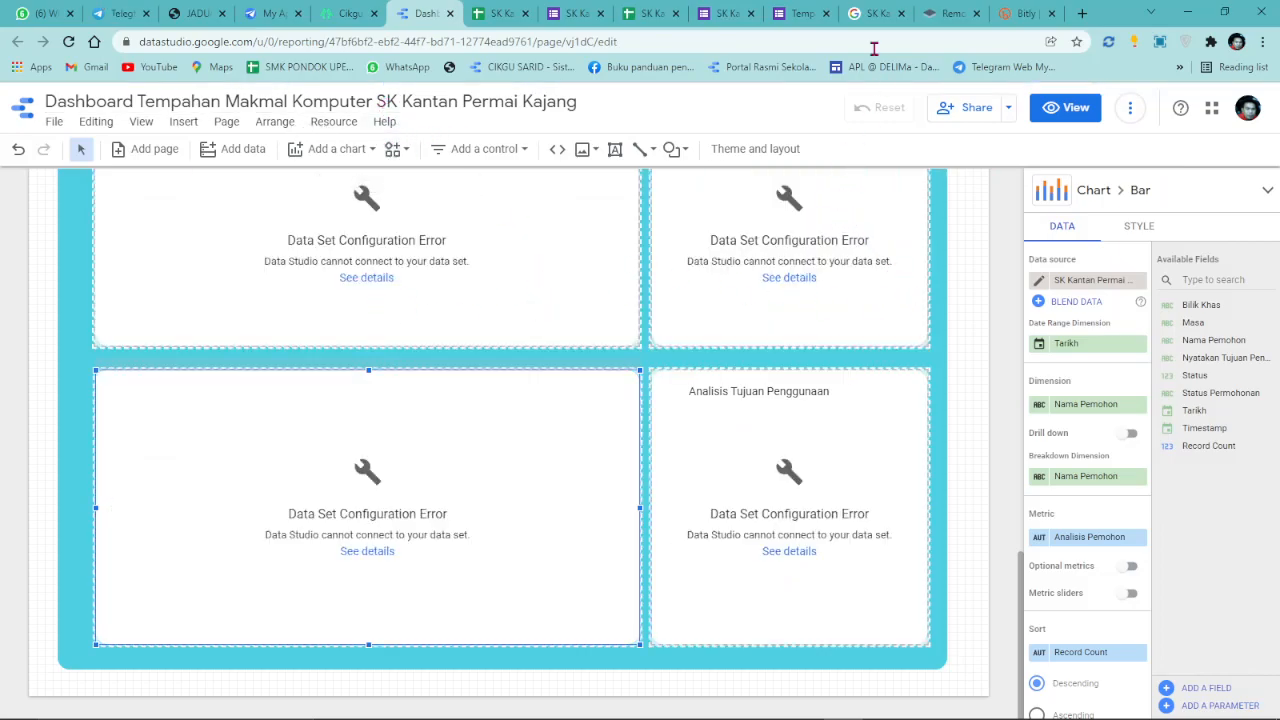
Auto-fit columns G (Nama Kelas) and H (Jumlah Murid) in the responses sheet.
left_click(650, 13)
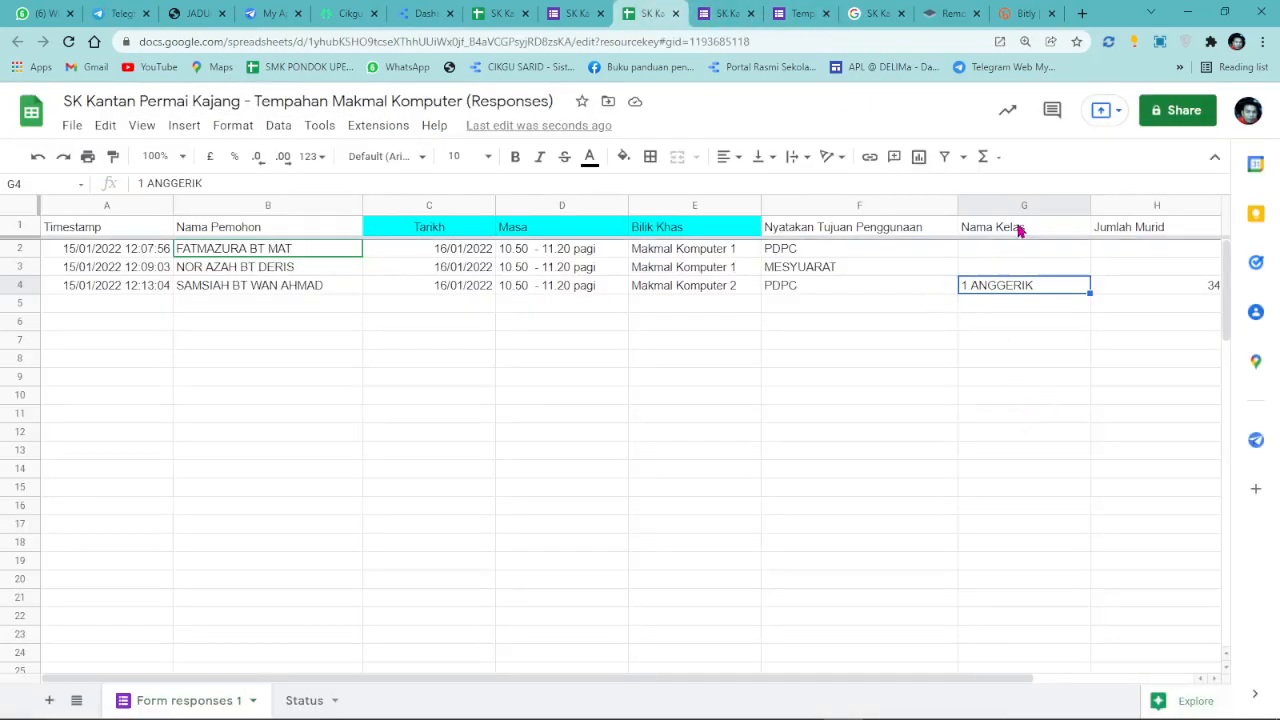
double_click(1088, 201)
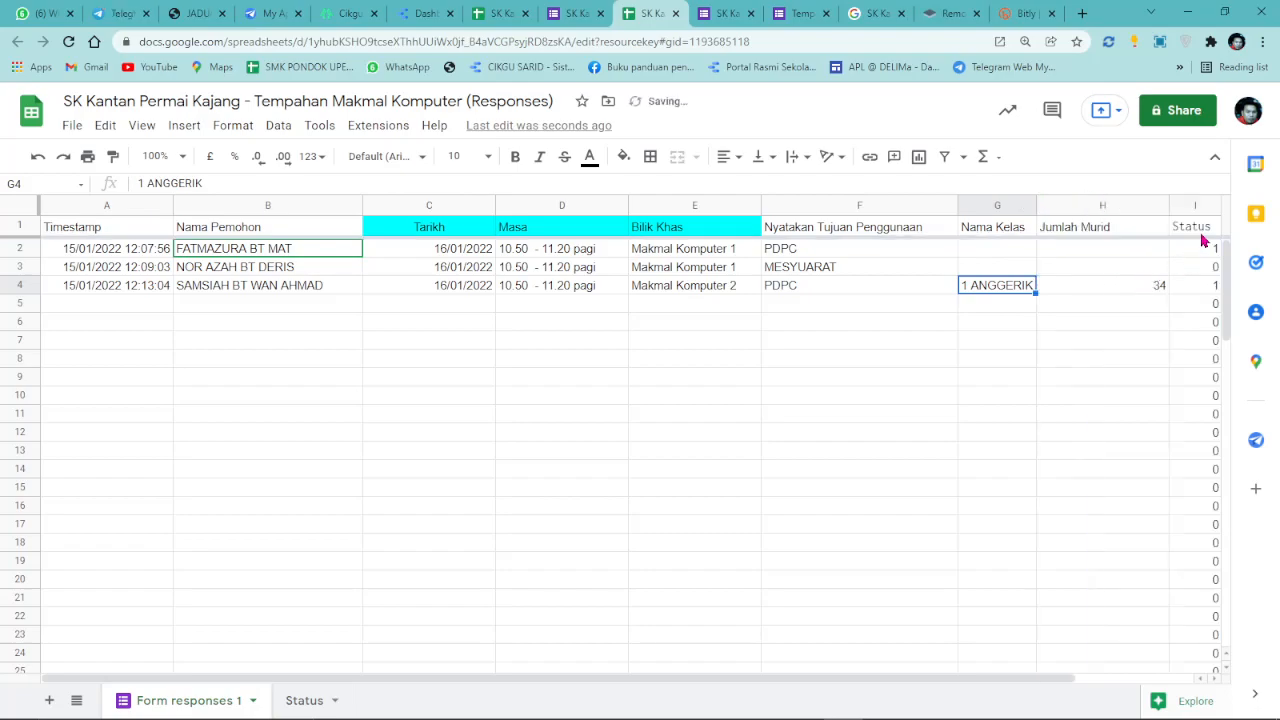
double_click(1166, 205)
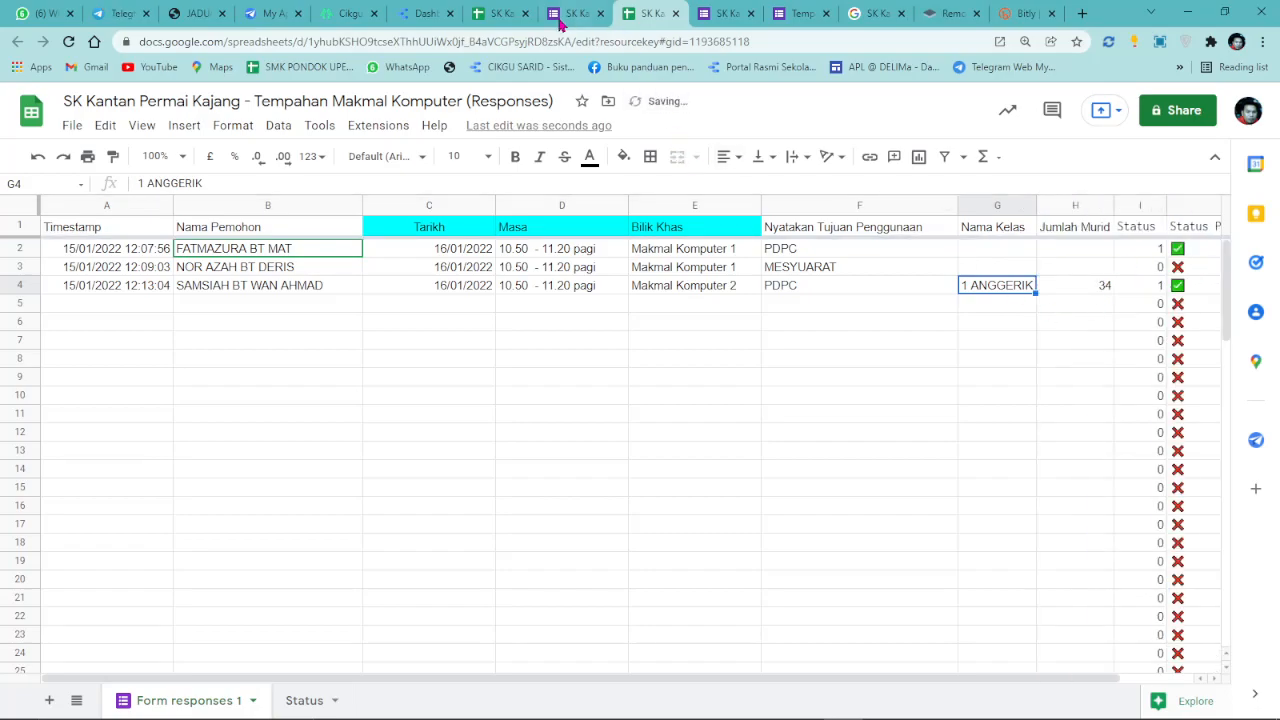
left_click(426, 12)
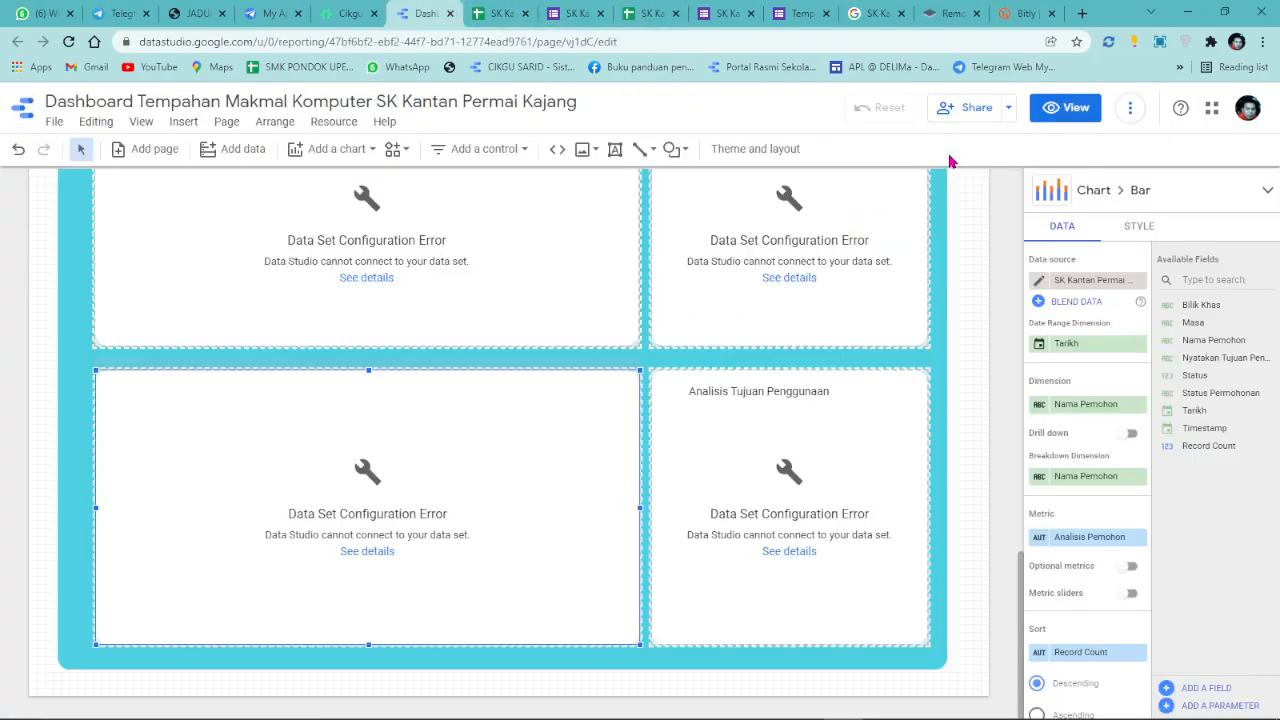
Edit the booking sheet data source and apply the connection changes to pick up new fields.
left_click(338, 122)
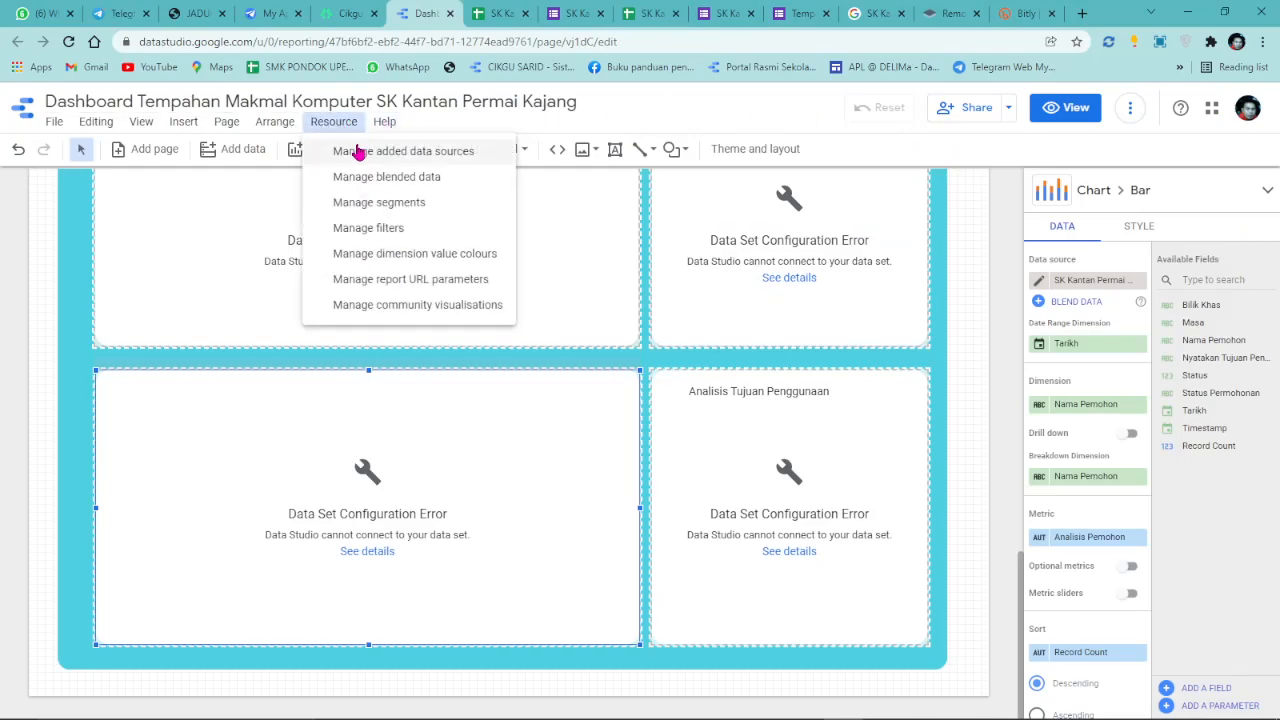
left_click(357, 149)
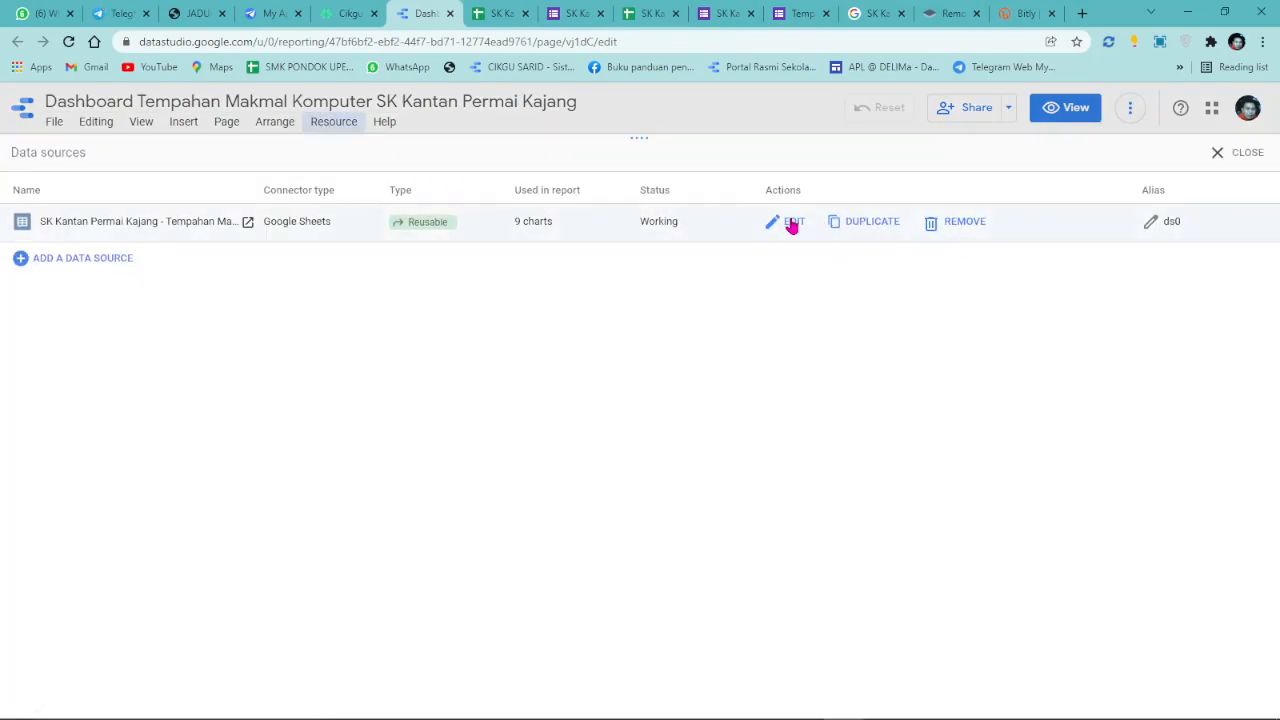
left_click(791, 225)
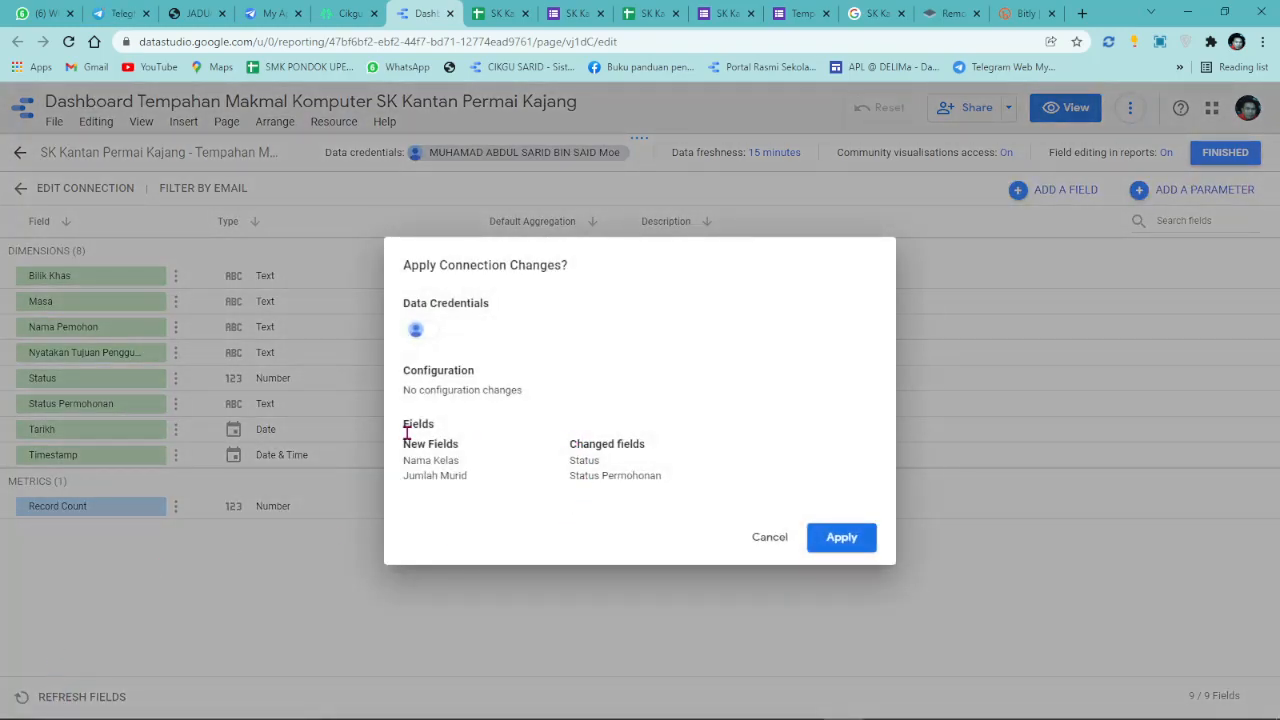
left_click(834, 539)
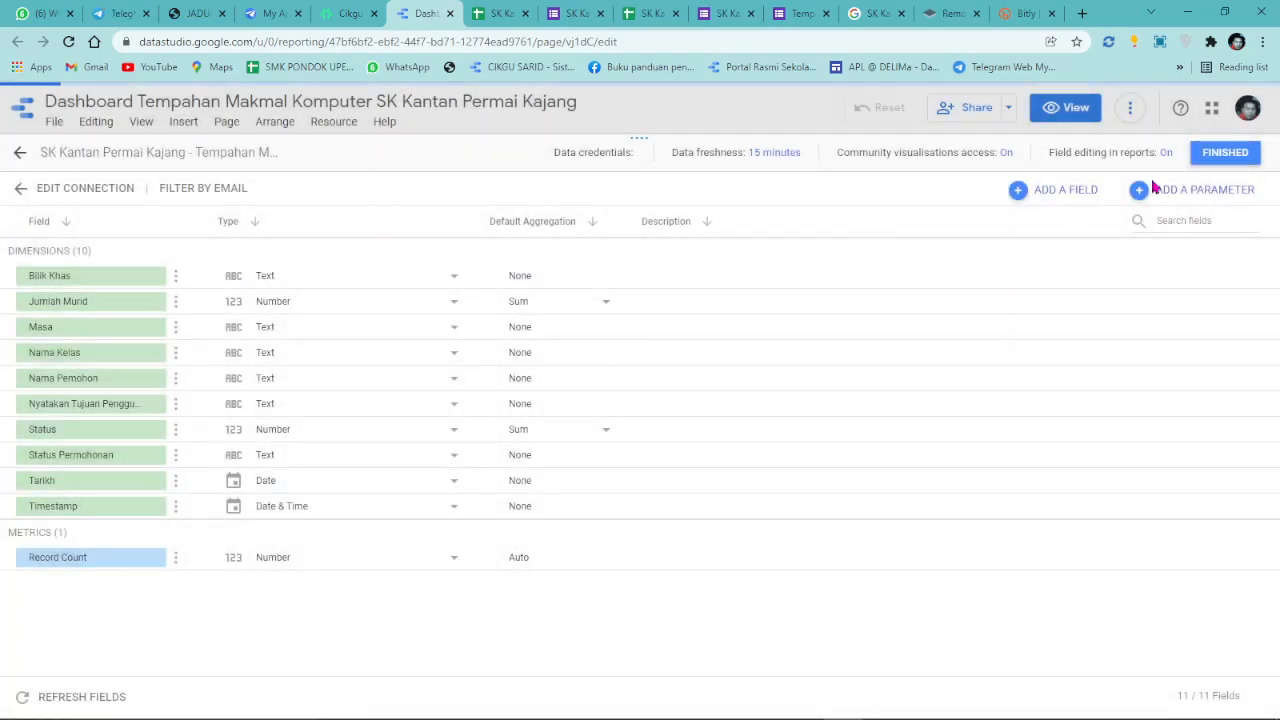
left_click(1245, 155)
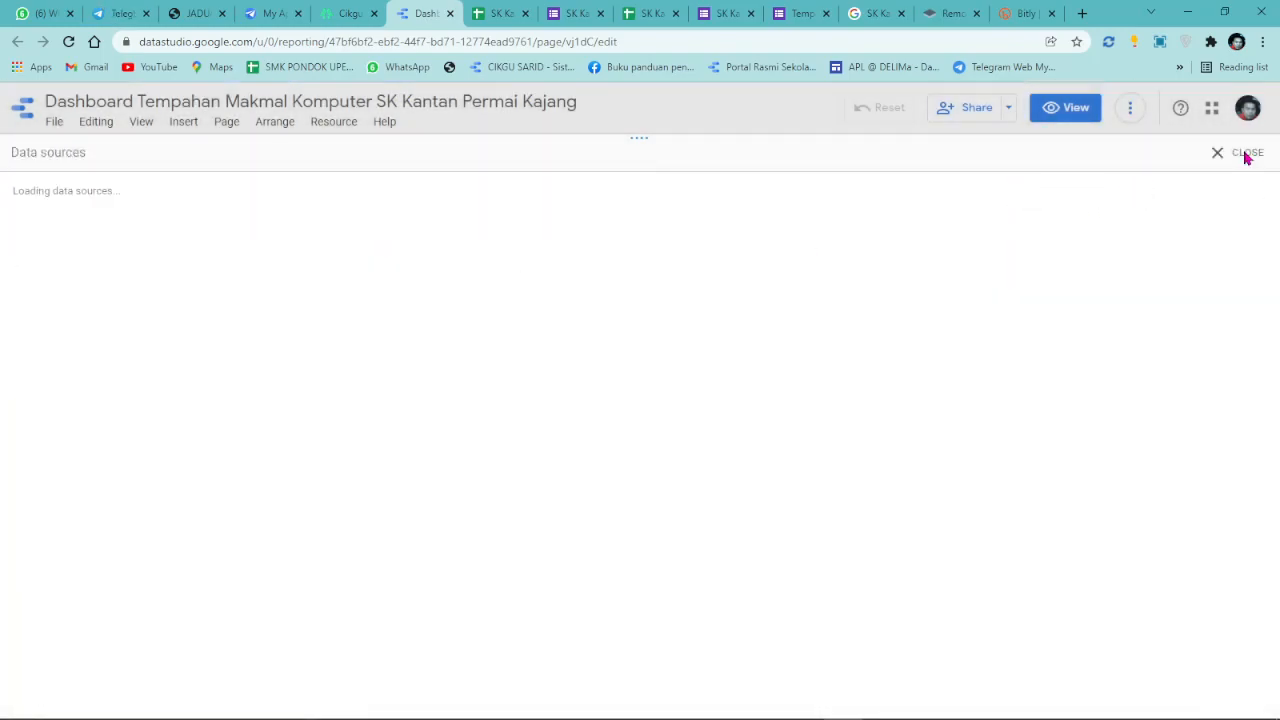
left_click(1243, 155)
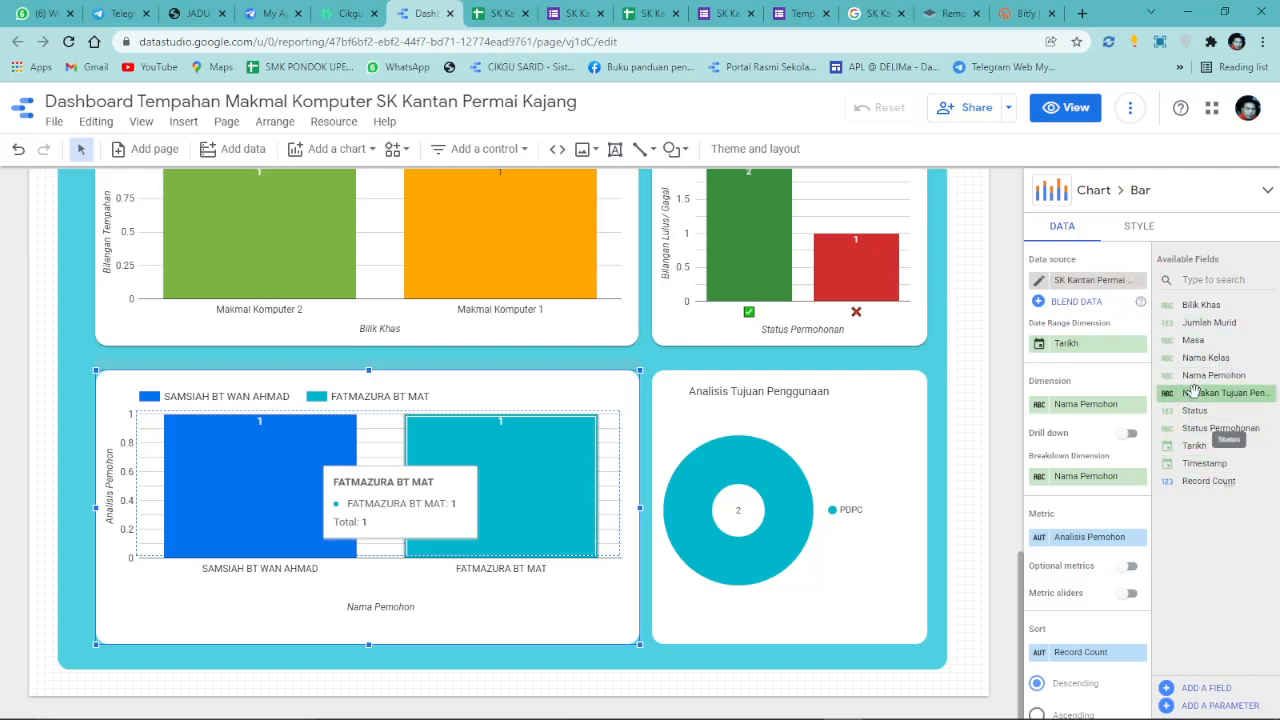
Set Nyatakan Tujuan Penggunaan as the bar chart's dimension and breakdown dimension.
left_click_drag(1197, 358, 1100, 410)
left_click_drag(1200, 360, 1098, 490)
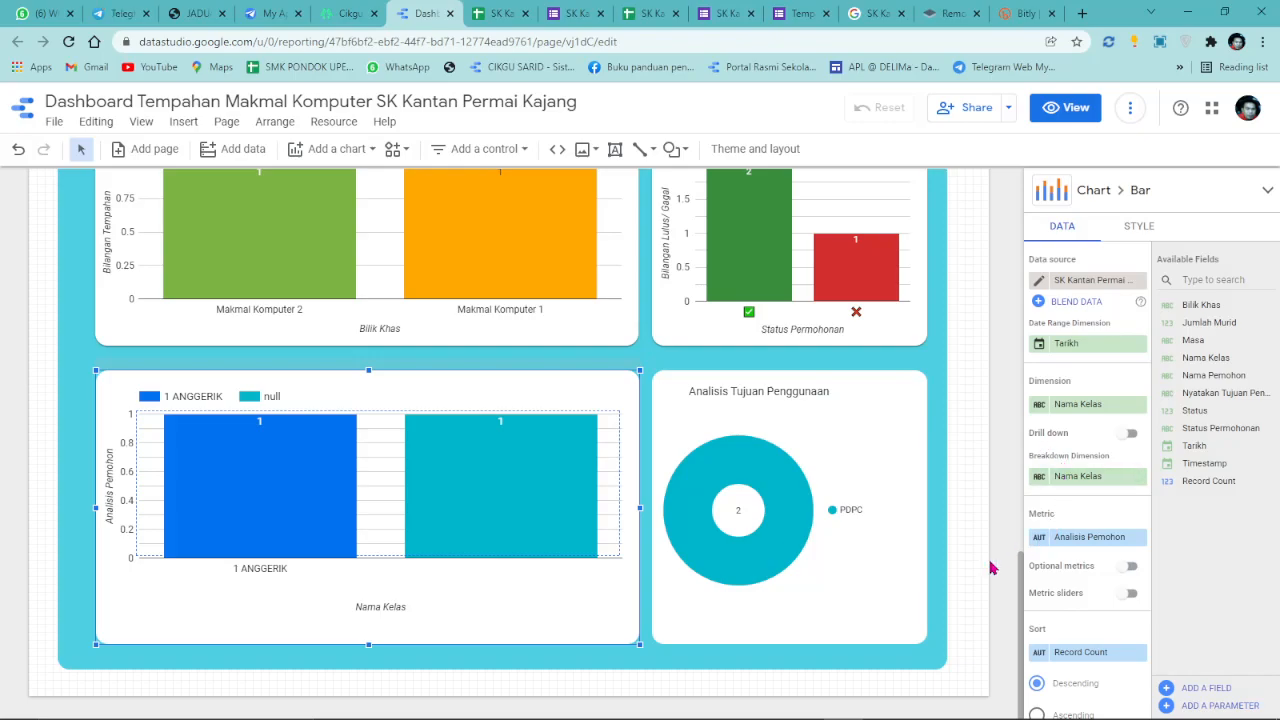
scroll(1086, 586, "down", 1)
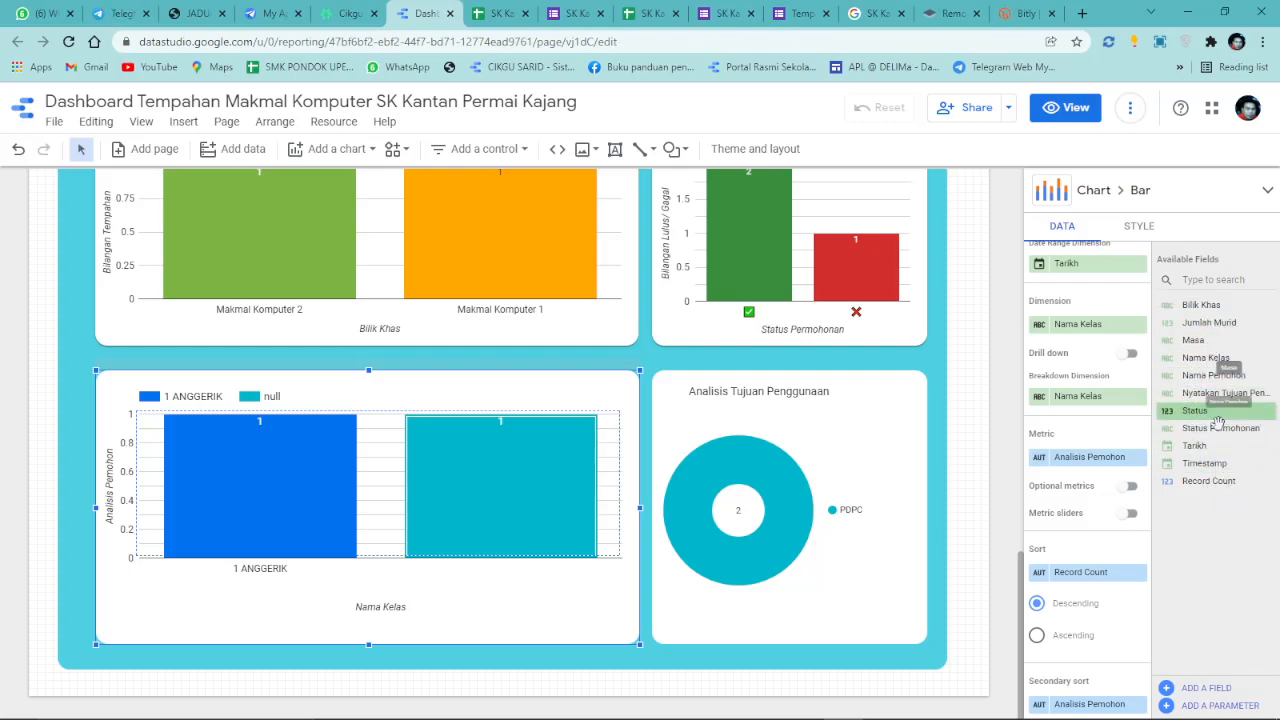
left_click_drag(1228, 392, 1088, 324)
left_click_drag(1207, 396, 1088, 396)
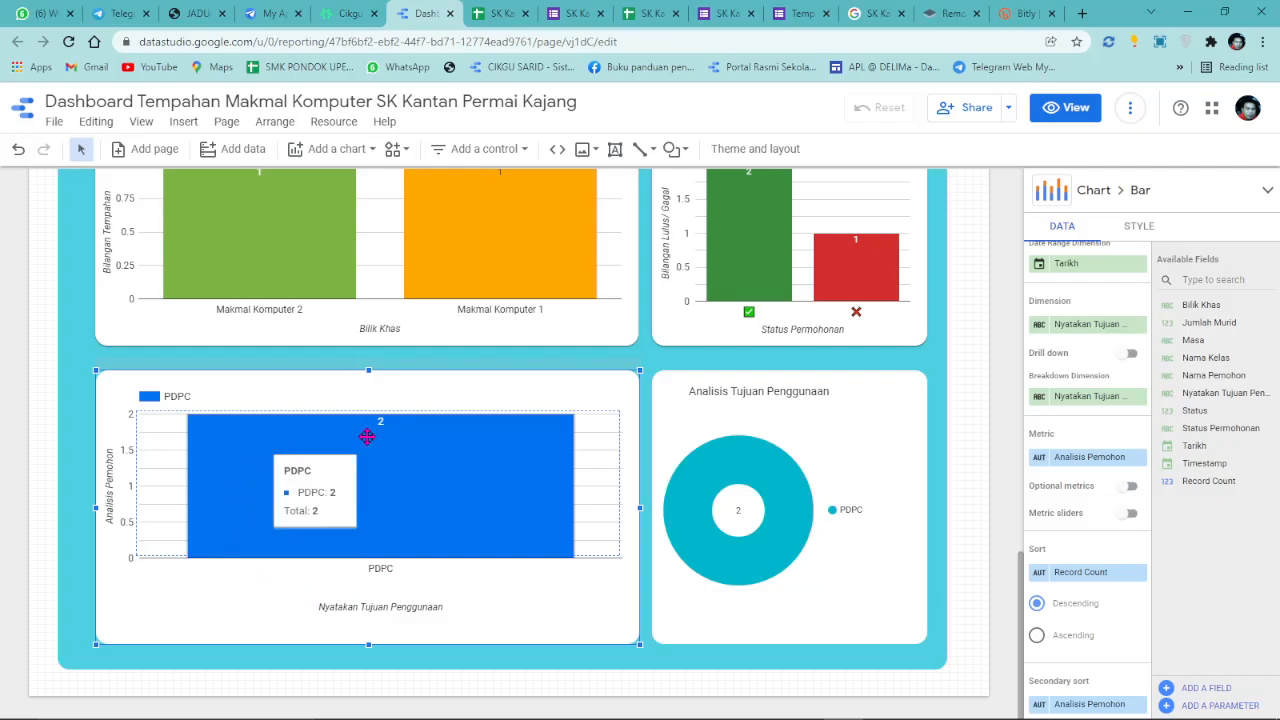
Make Nama Kelas the pie chart's dimension.
left_click(700, 463)
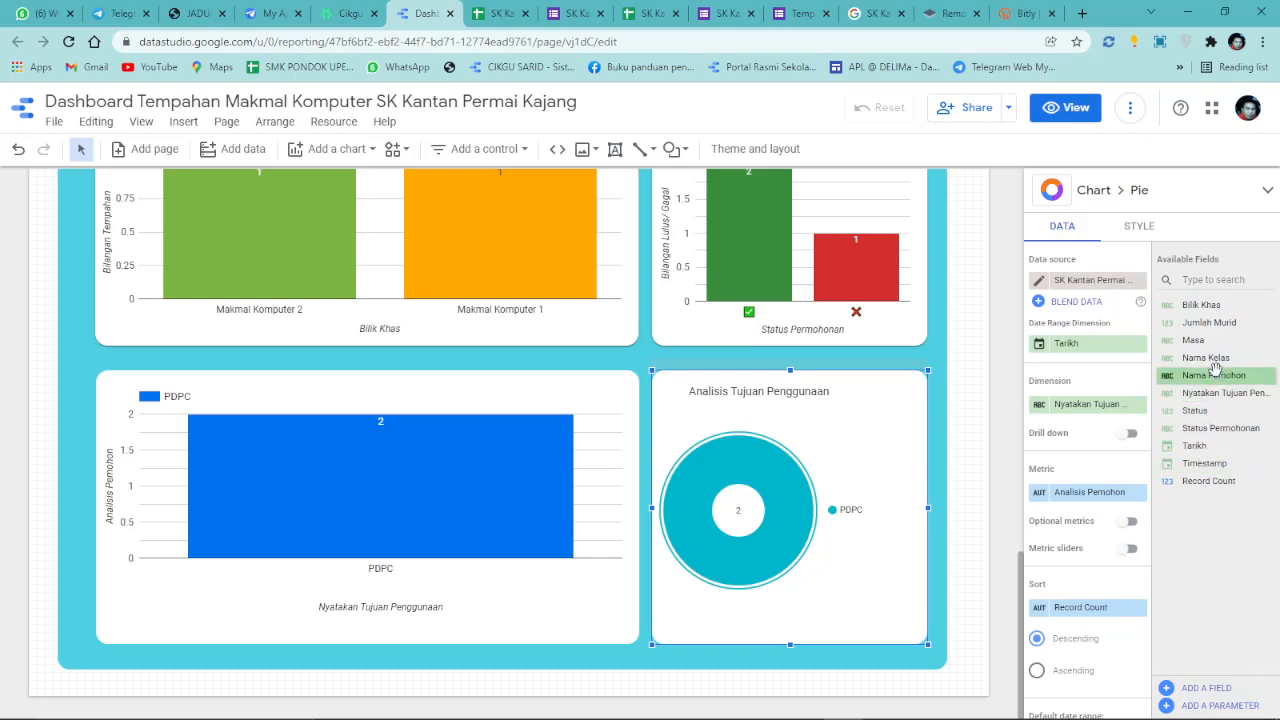
left_click_drag(1203, 357, 1112, 410)
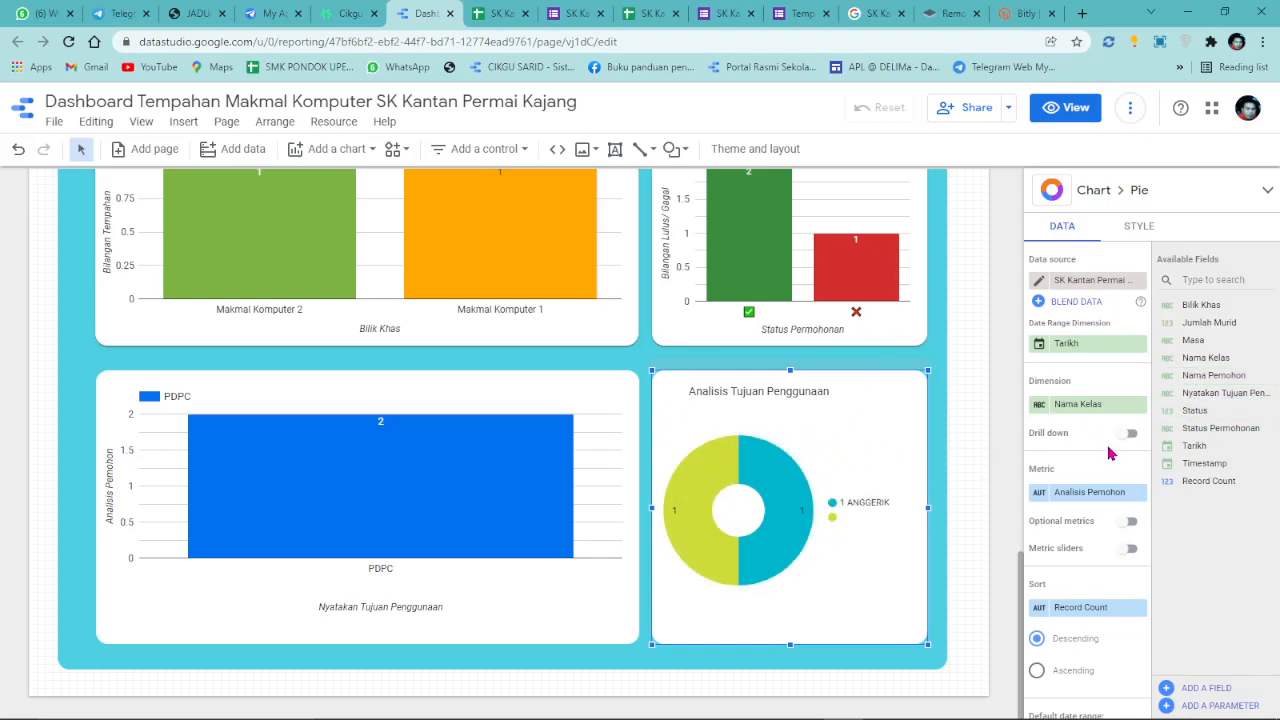
scroll(1108, 452, "down", 3)
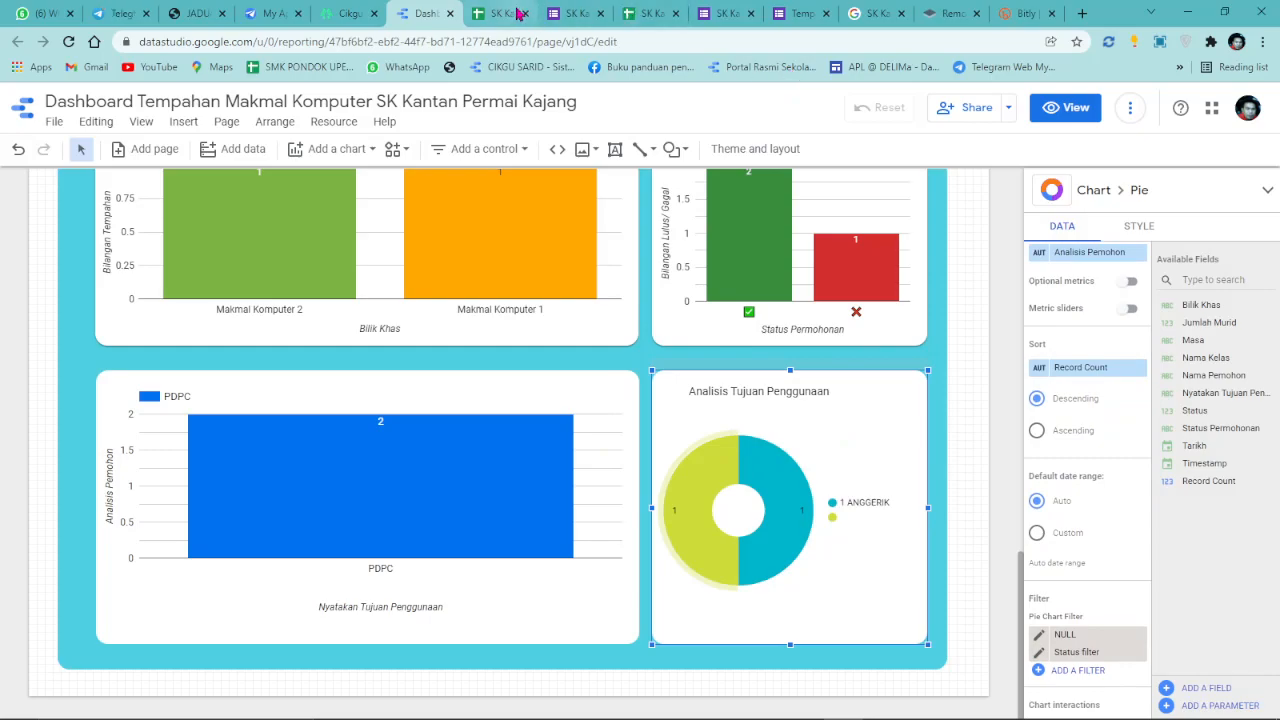
Delete response rows 2–3 so only the 1 ANGGERIK booking with 34 pupils remains.
left_click(502, 13)
left_click(948, 343)
left_click_drag(37, 252, 24, 267)
right_click(314, 266)
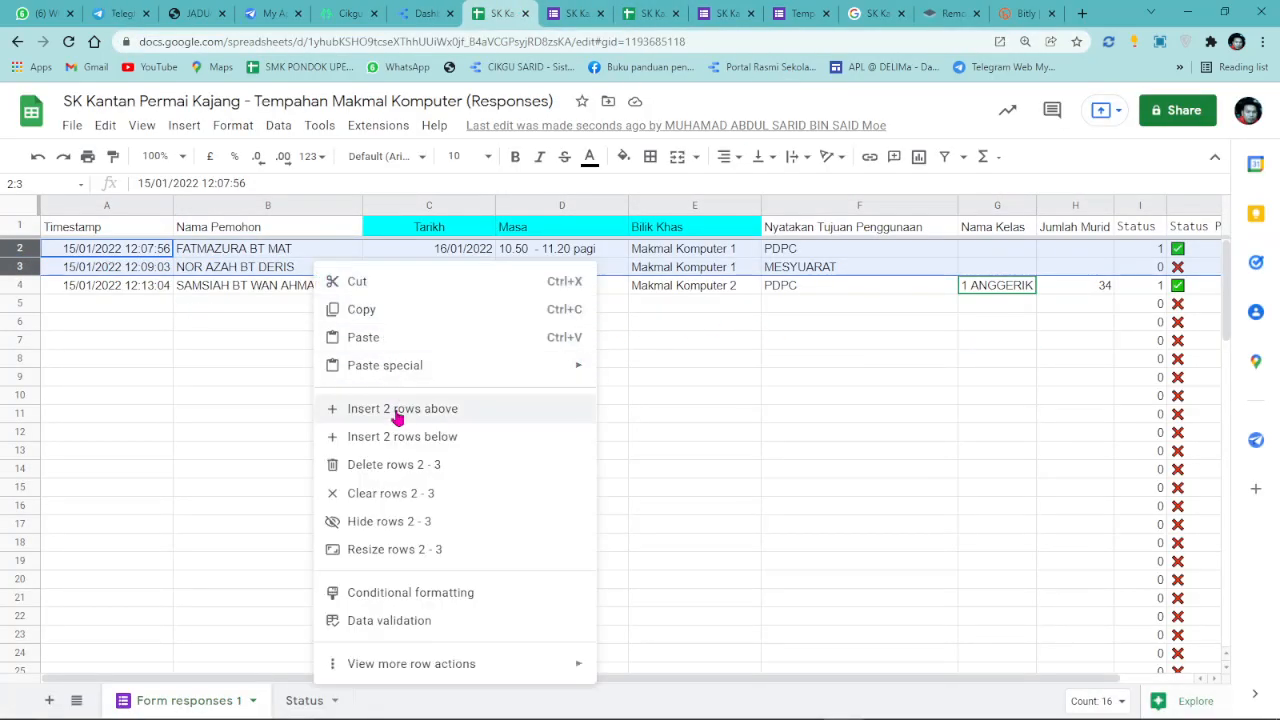
left_click(386, 464)
left_click(935, 358)
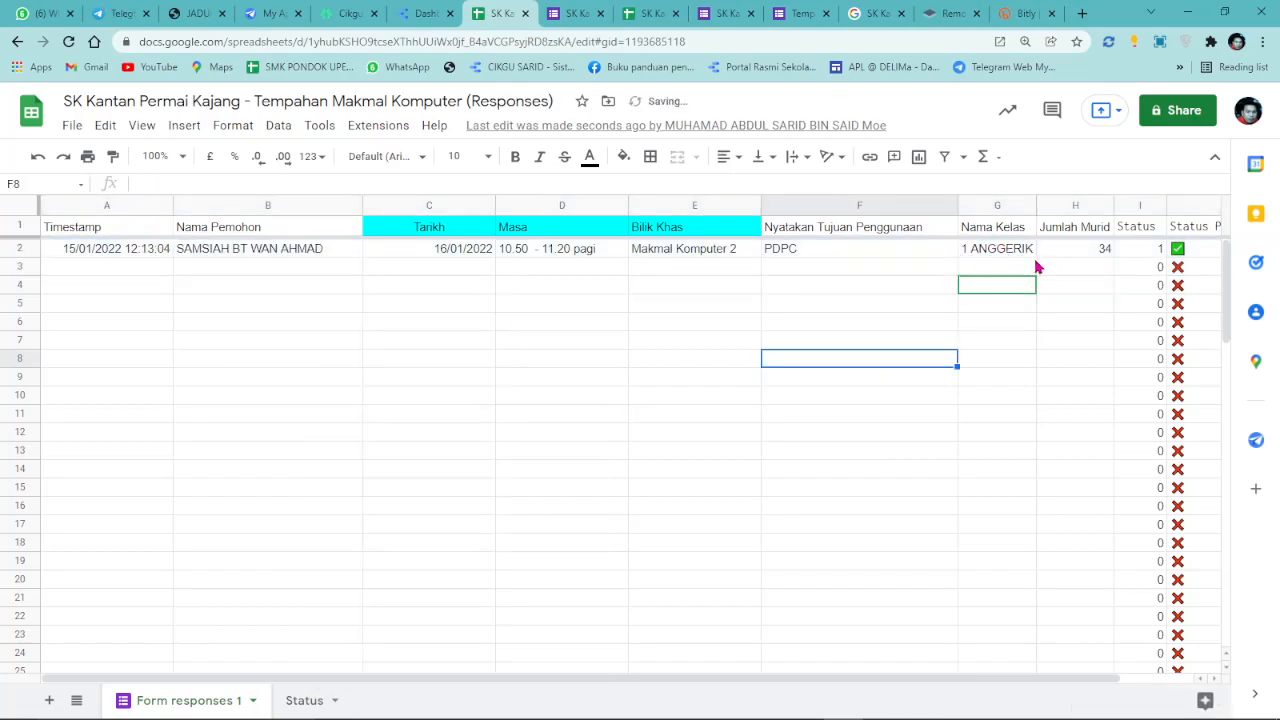
left_click(1098, 253)
left_click(410, 11)
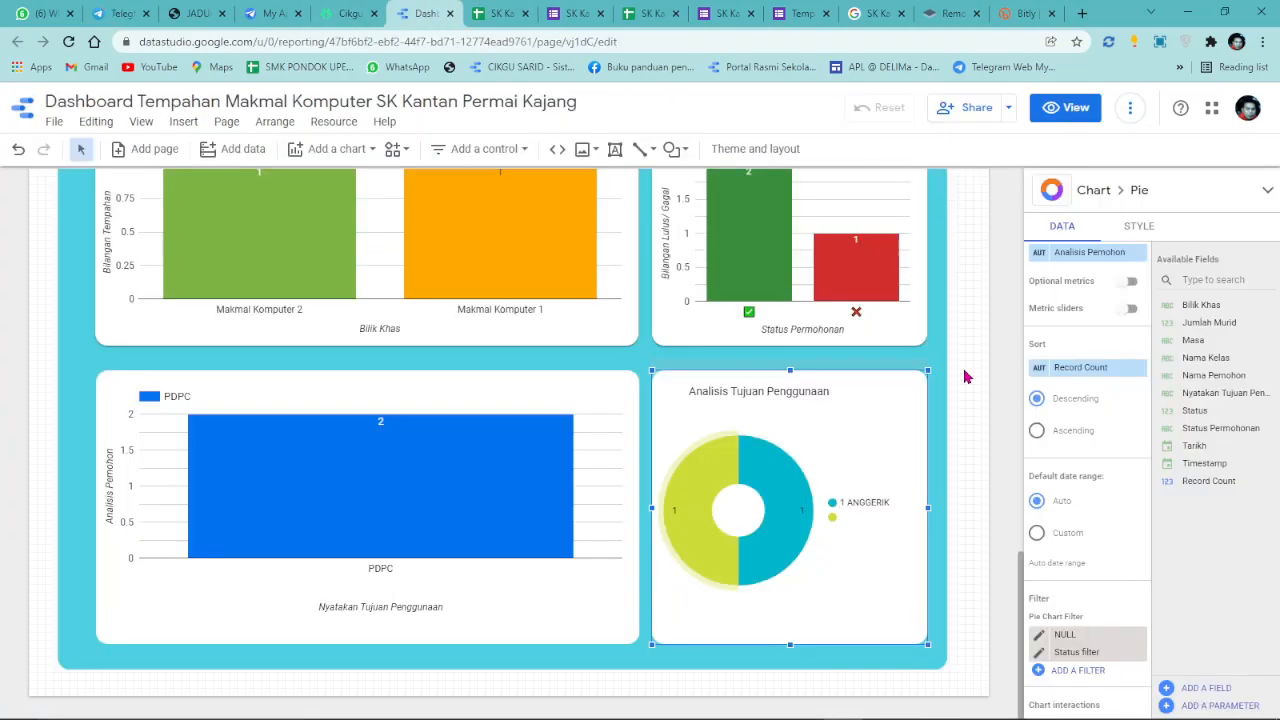
Refresh the report data so the charts reflect only the remaining booking.
left_click(1130, 107)
left_click(1145, 146)
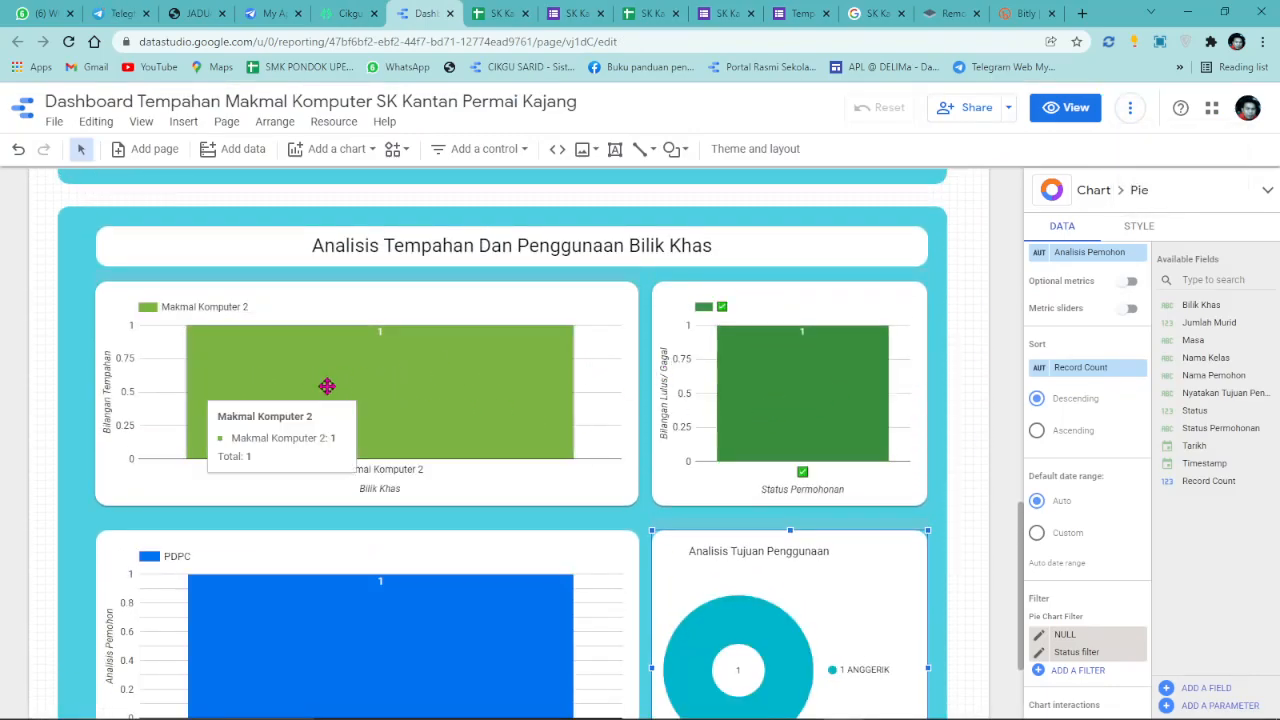
scroll(335, 395, "down", 2)
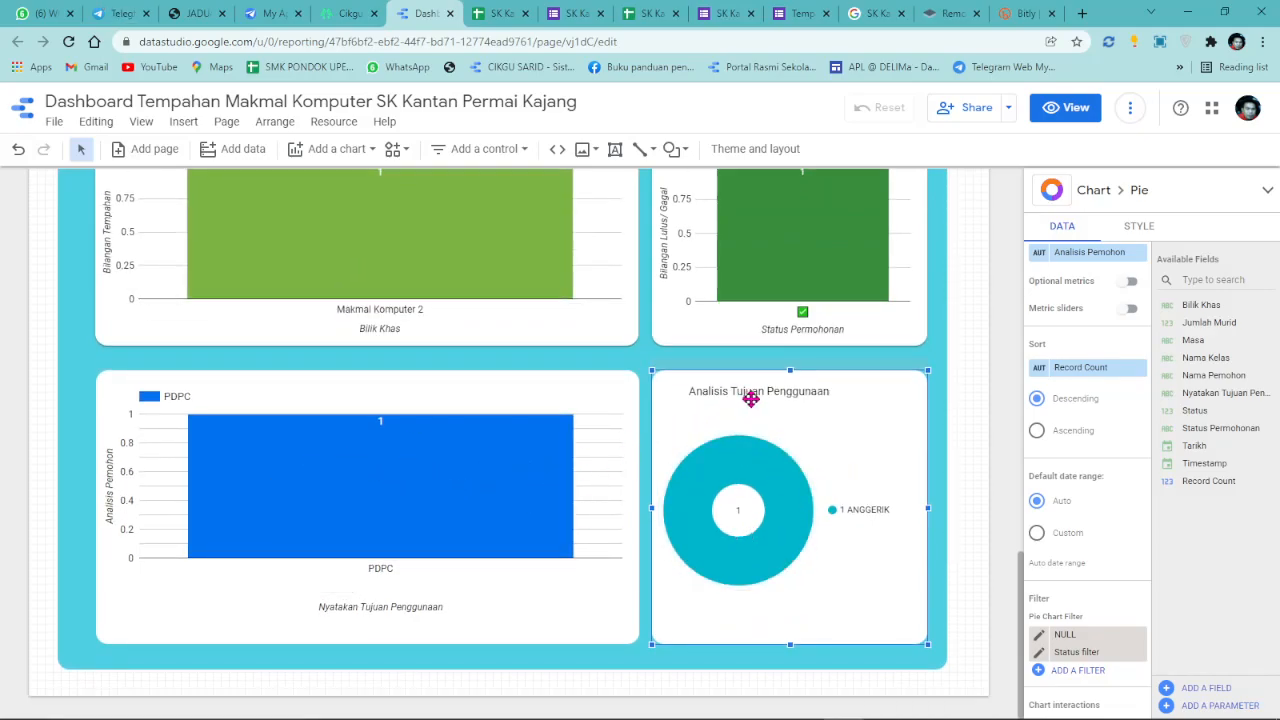
Rename the pie chart title from Analisis Tujuan Penggunaan to Analisis Kelas.
double_click(784, 396)
left_click_drag(831, 391, 663, 391)
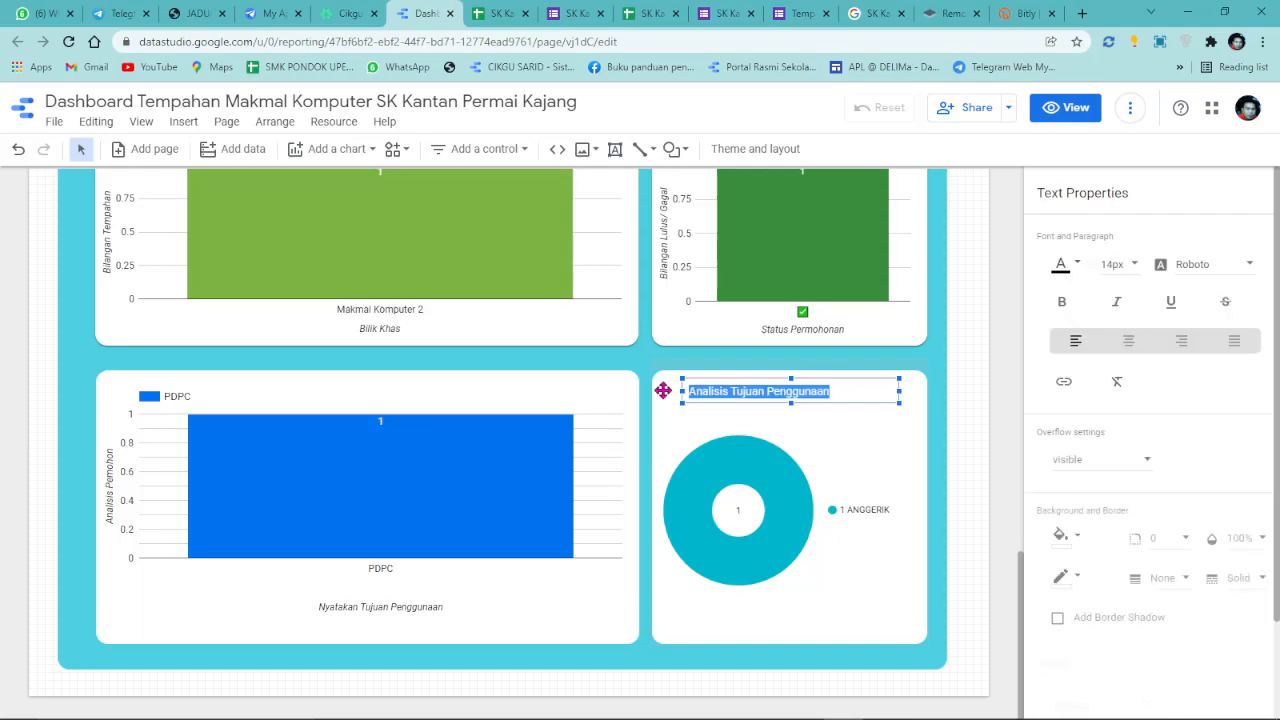
left_click(741, 391)
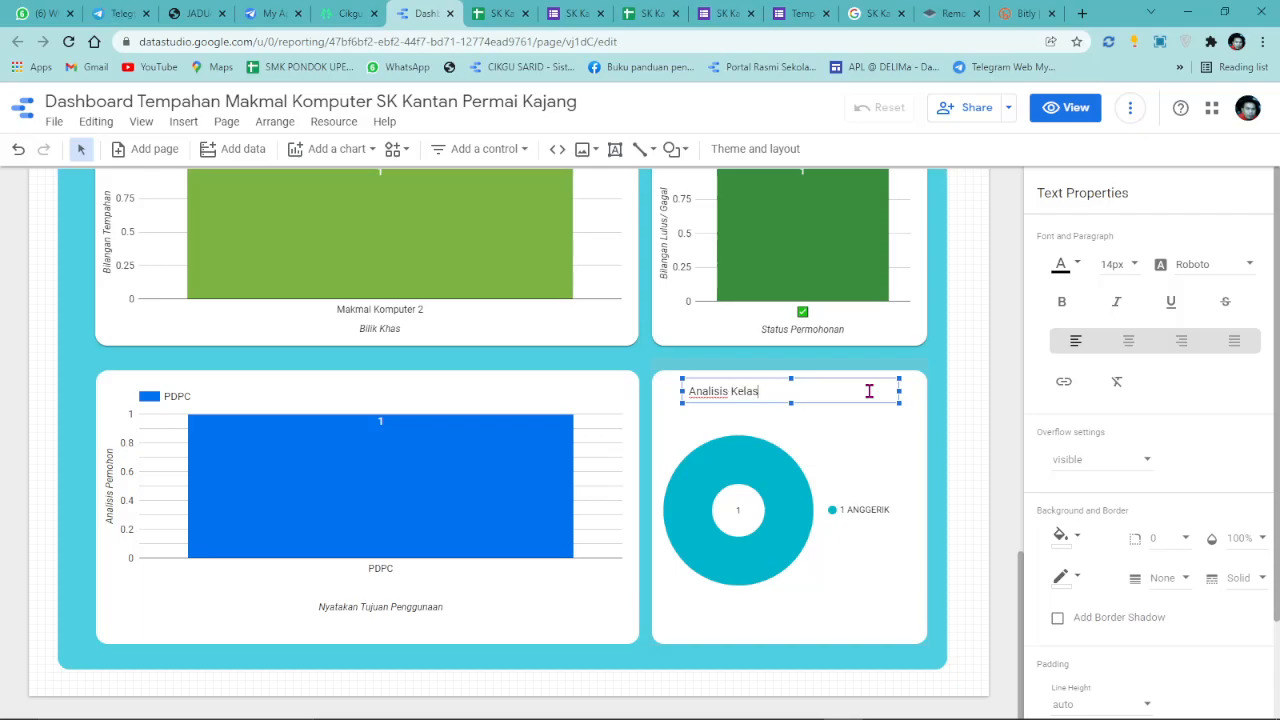
left_click(263, 394)
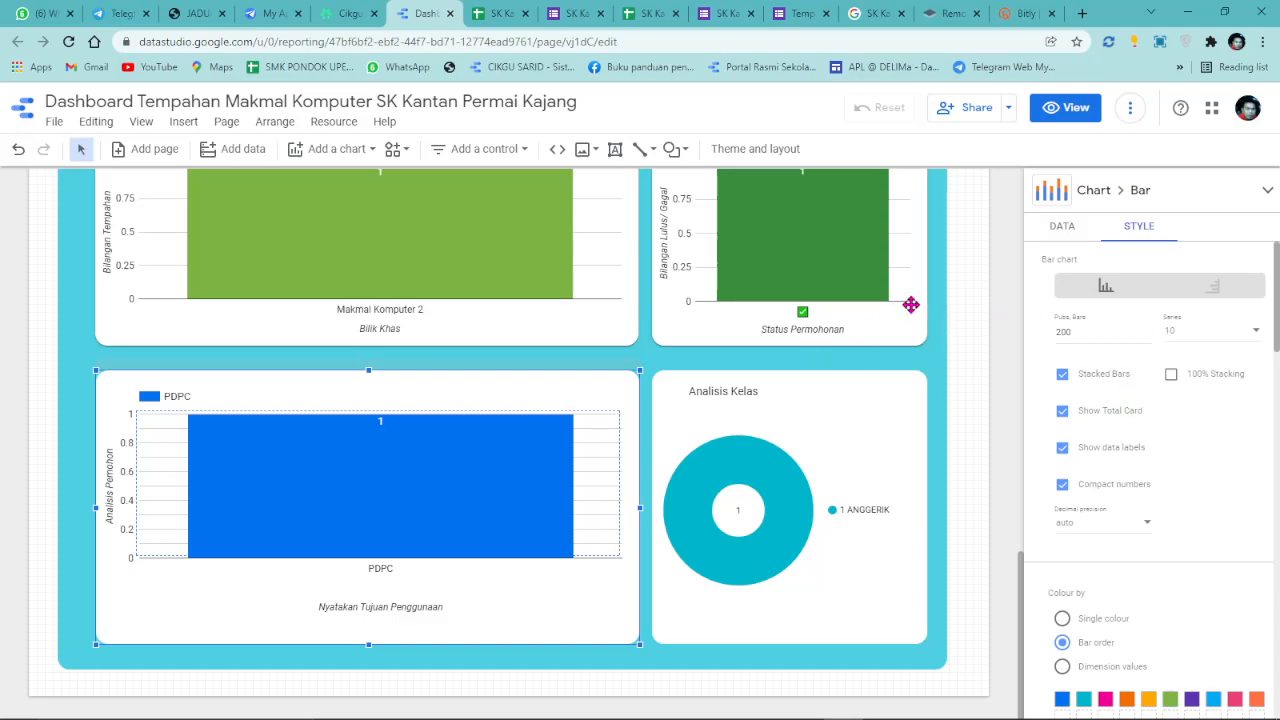
left_click(1058, 227)
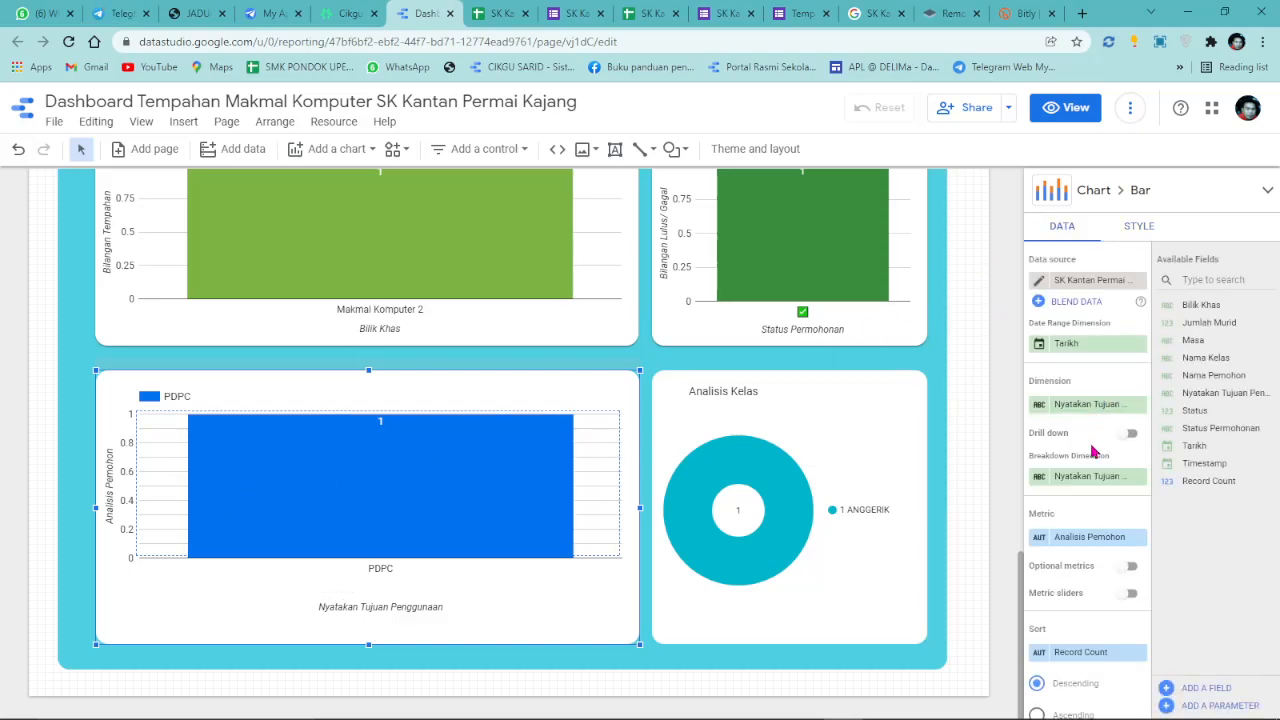
scroll(1092, 570, "down", 1)
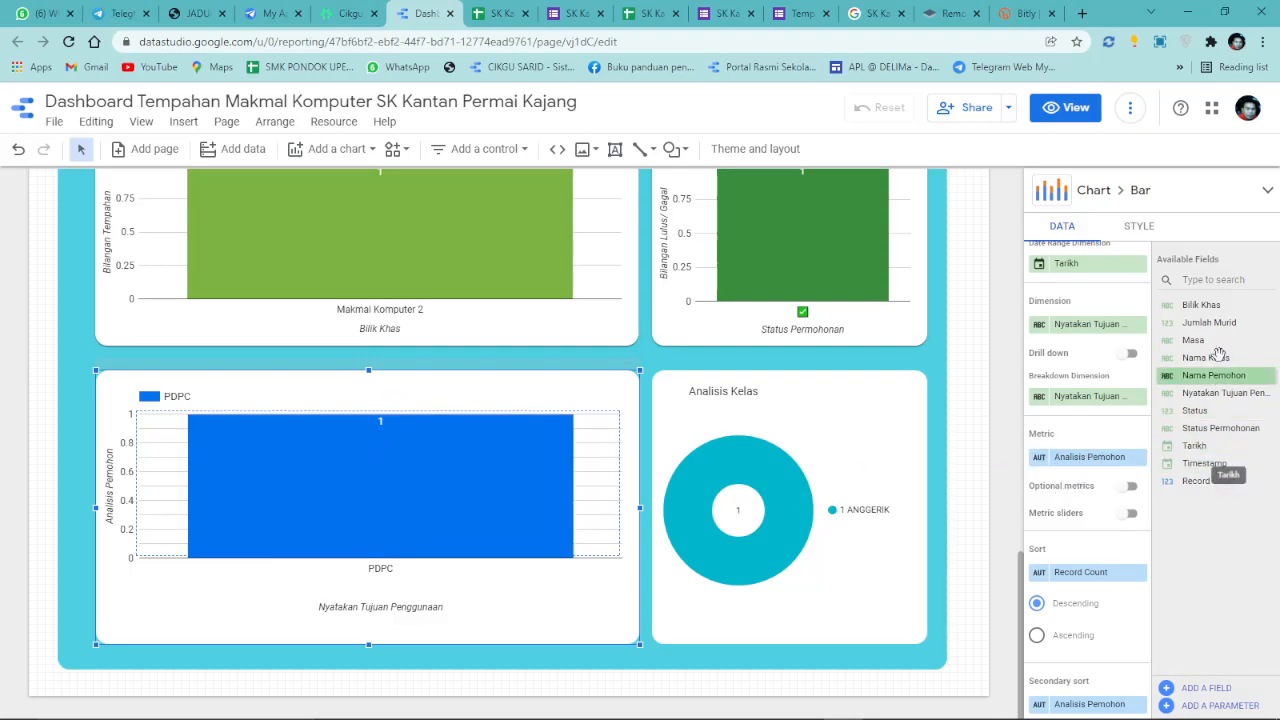
Set the purpose bar chart's metric to Jumlah Murid, showing 34, and switch to View mode.
left_click_drag(1209, 322, 1100, 457)
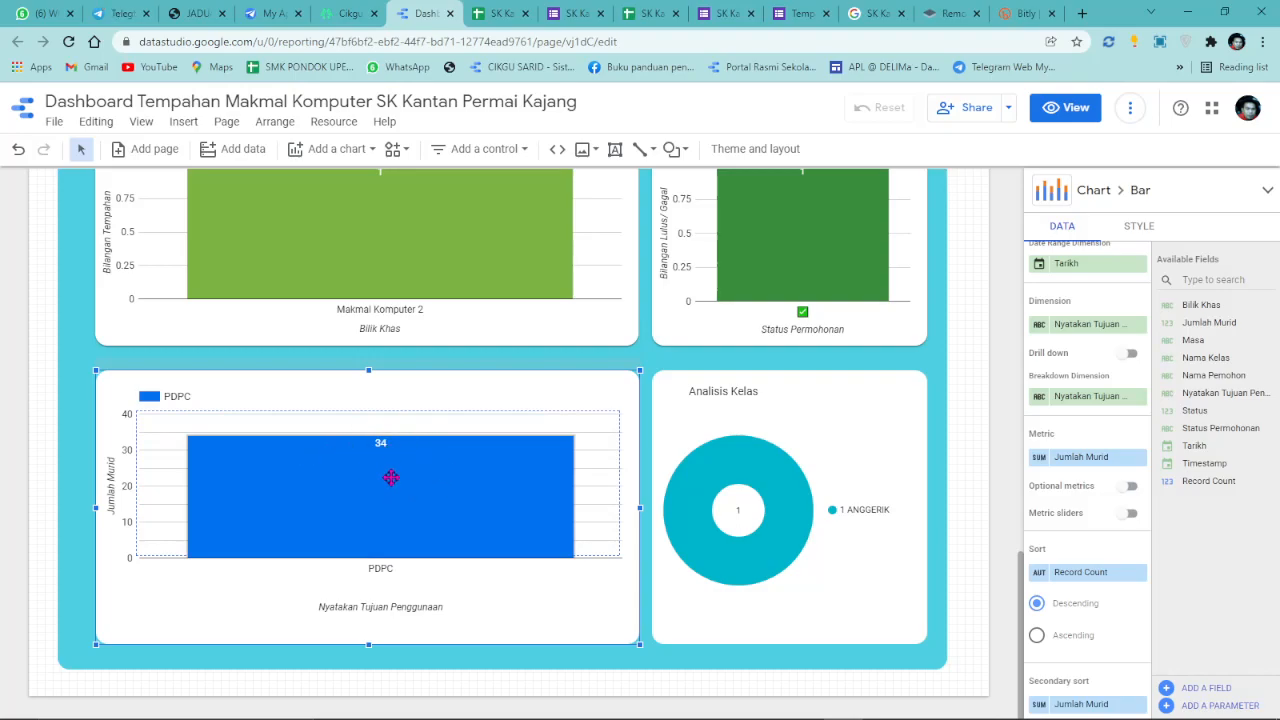
scroll(1113, 525, "up", 2)
scroll(614, 446, "up", 4)
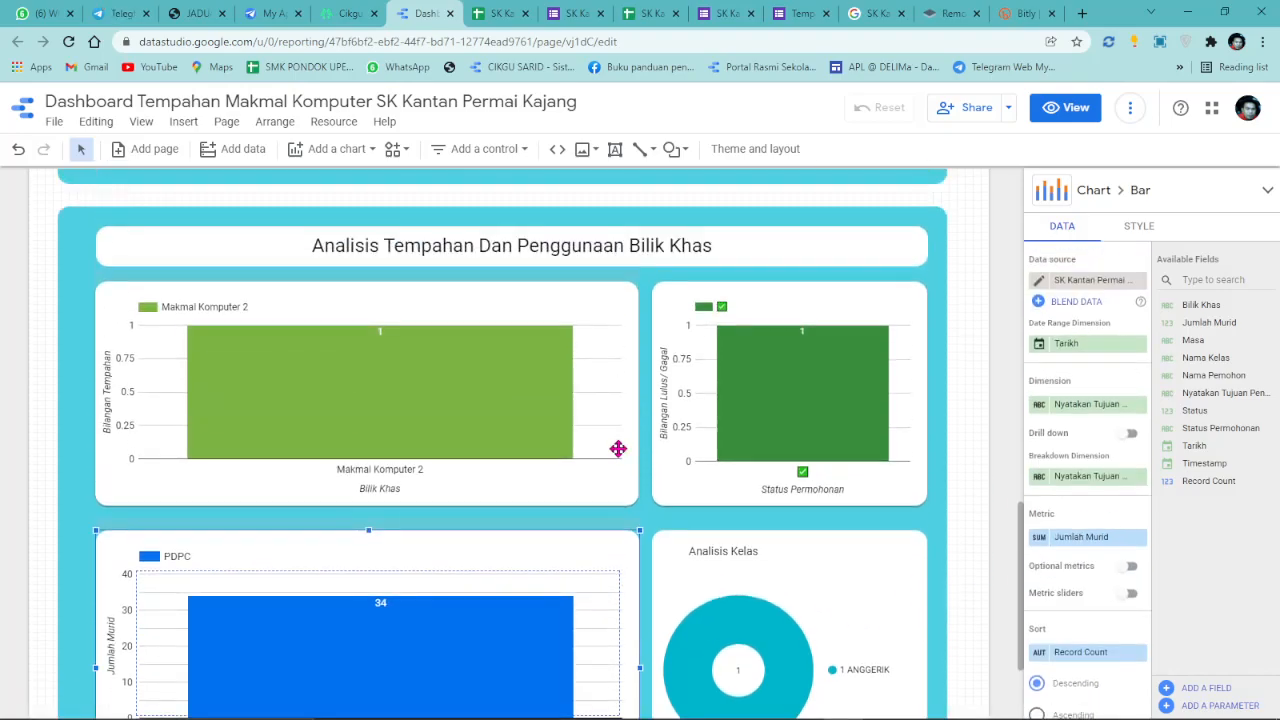
mouse_move(338, 585)
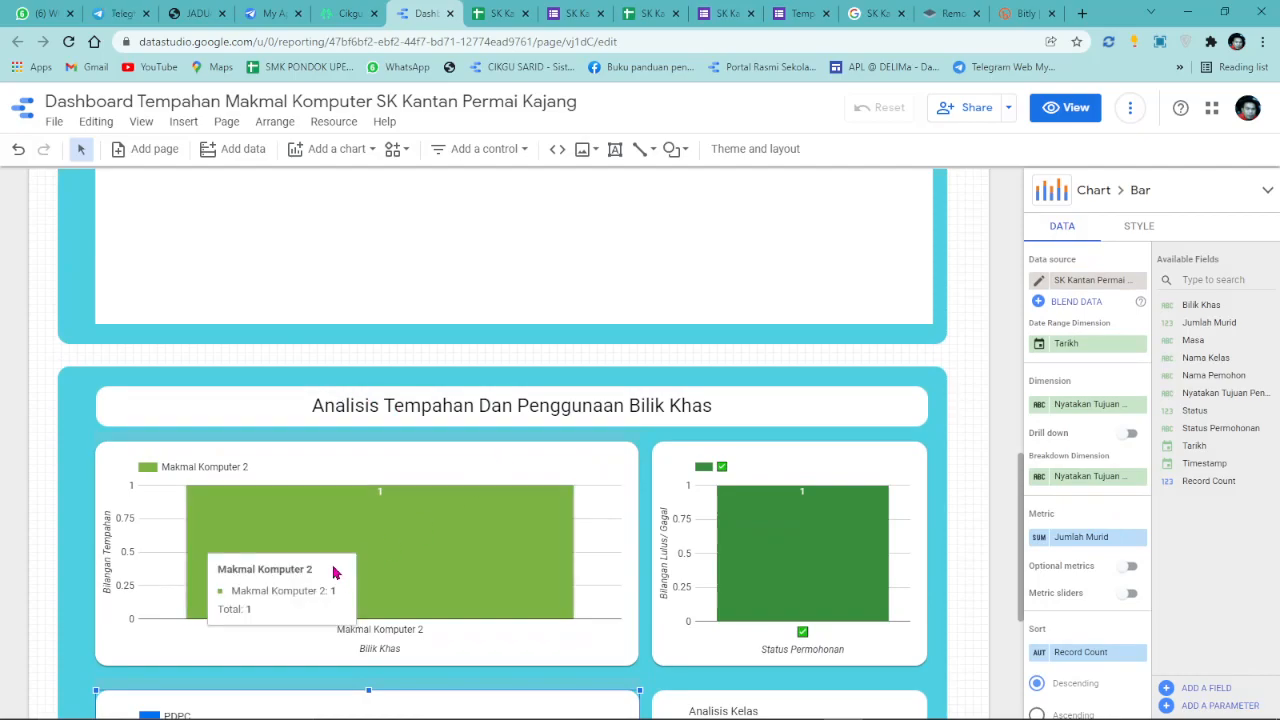
mouse_move(853, 544)
scroll(720, 294, "up", 6)
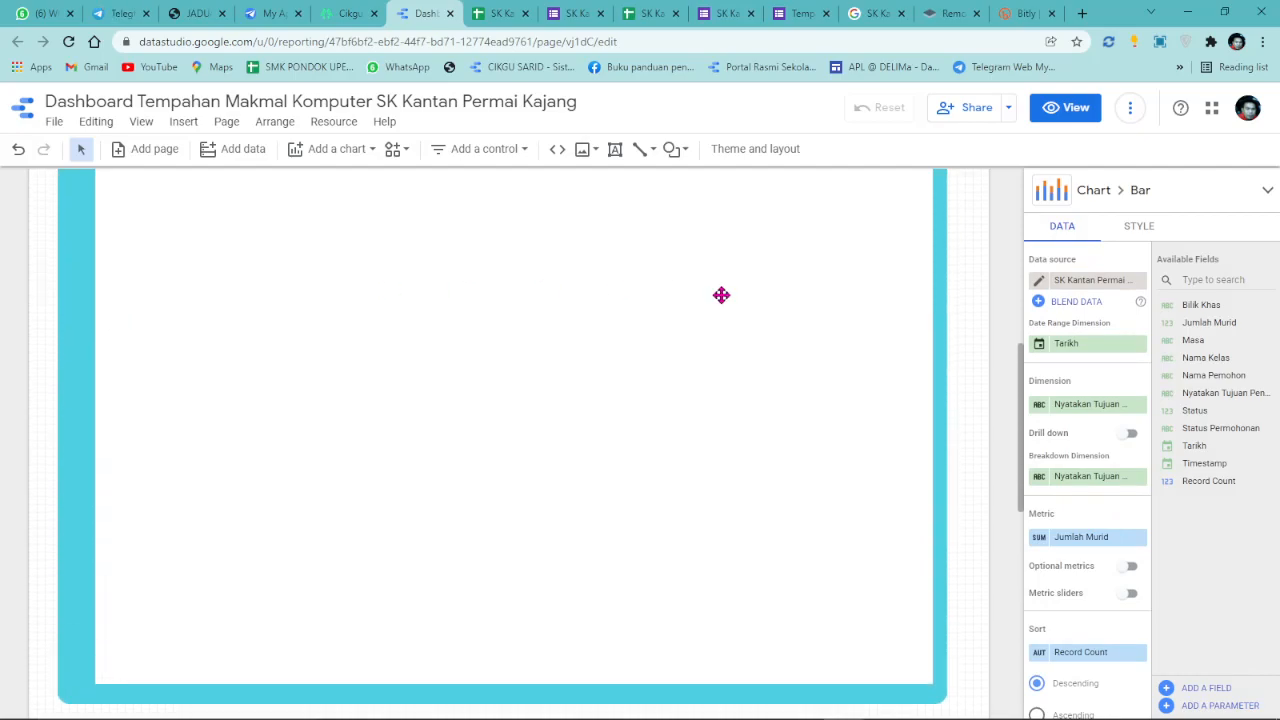
left_click(1040, 107)
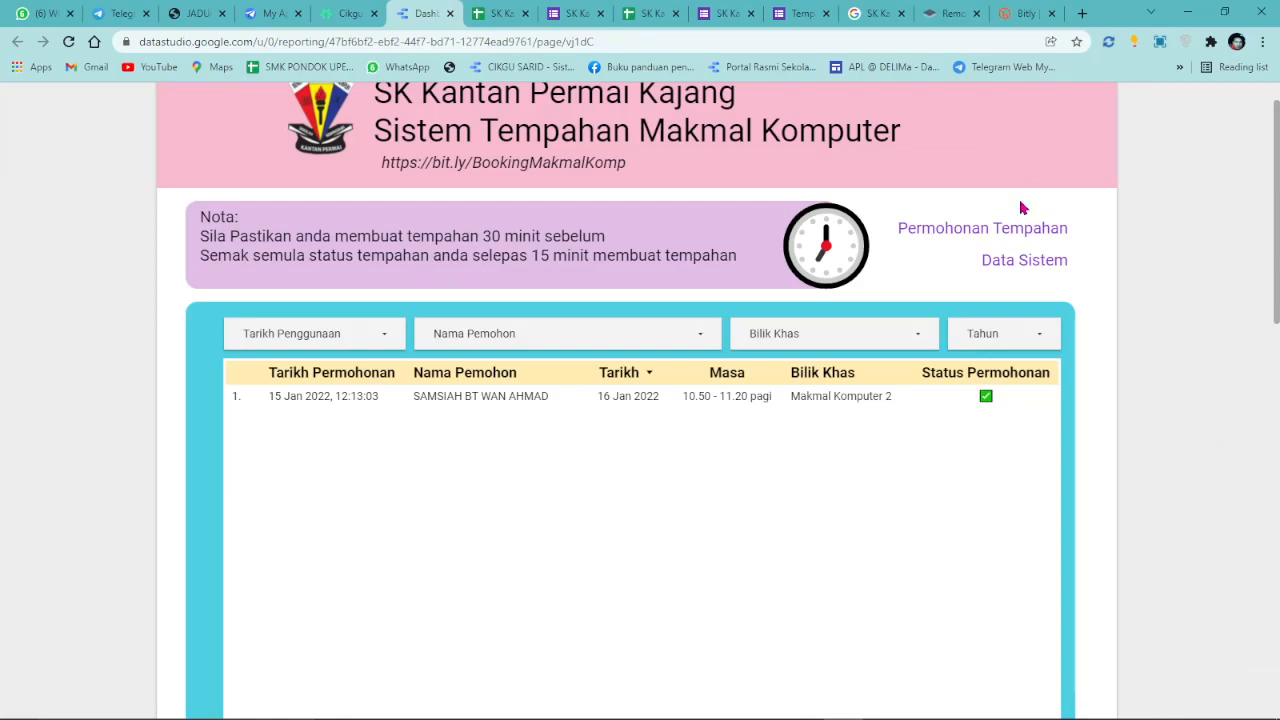
Close the extra browser tabs and open the booking form from the dashboard link.
left_click(505, 13)
left_click(527, 13)
left_click(527, 13)
left_click(527, 13)
left_click(527, 13)
left_click(527, 13)
left_click(527, 13)
left_click(527, 13)
left_click(527, 13)
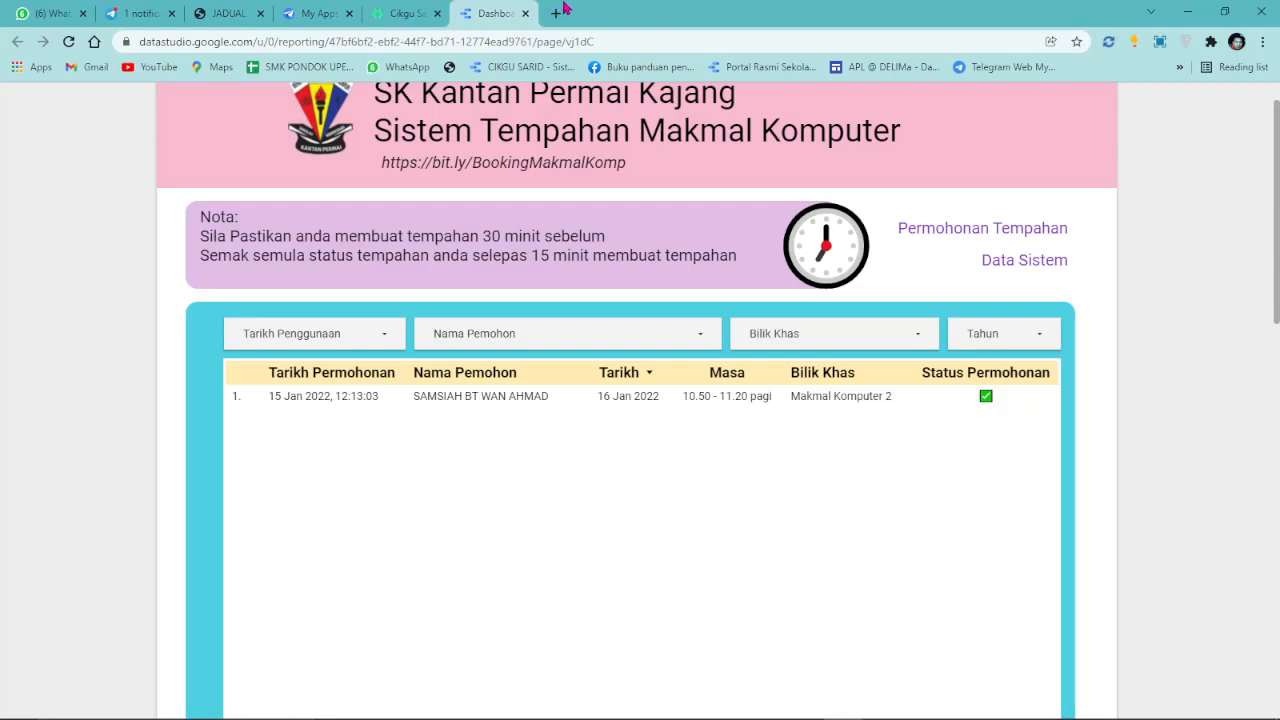
left_click(998, 229)
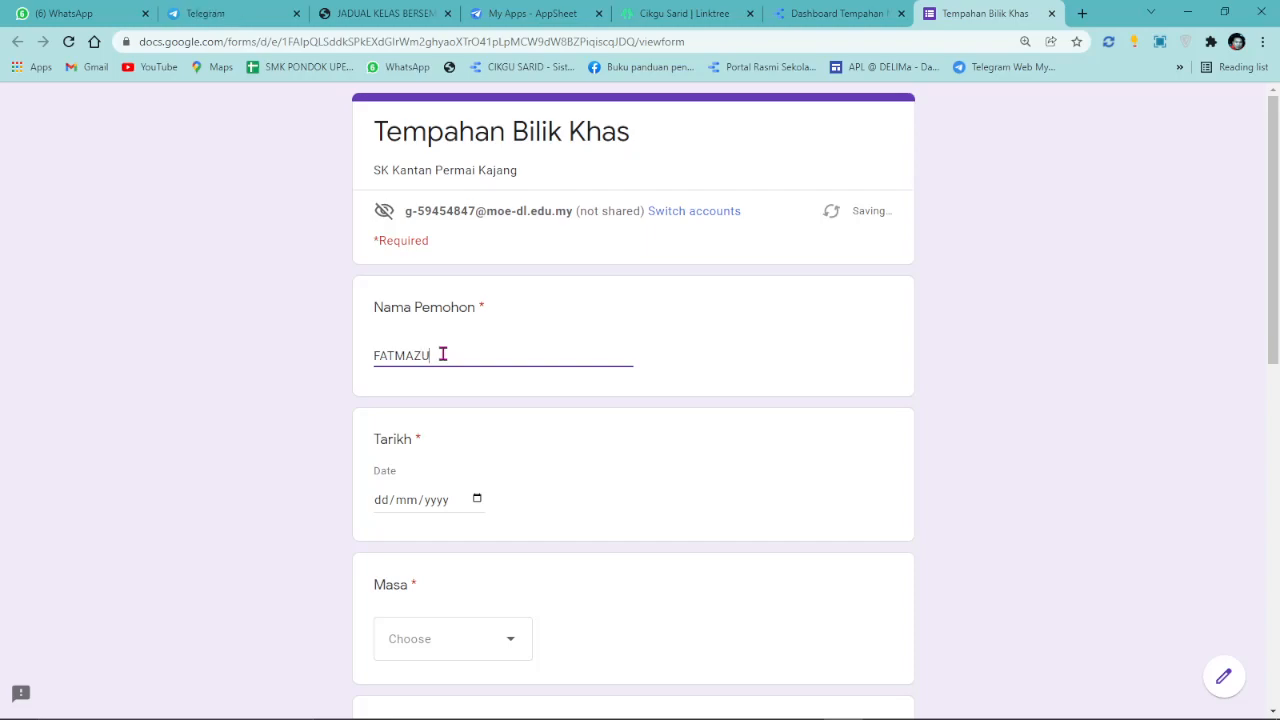
Book 16 January 2022, 11.50 - 12.20 tgh, in Makmal Komputer 1.
left_click(477, 500)
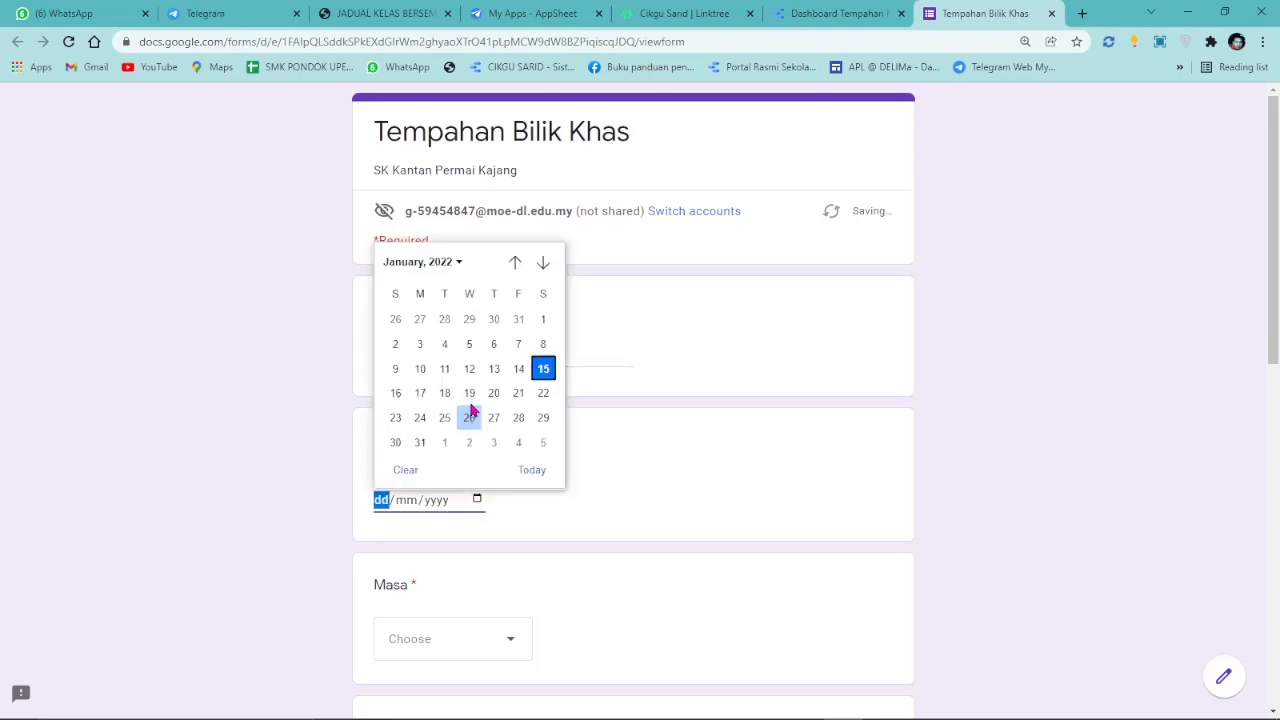
left_click(395, 393)
scroll(550, 490, "down", 3)
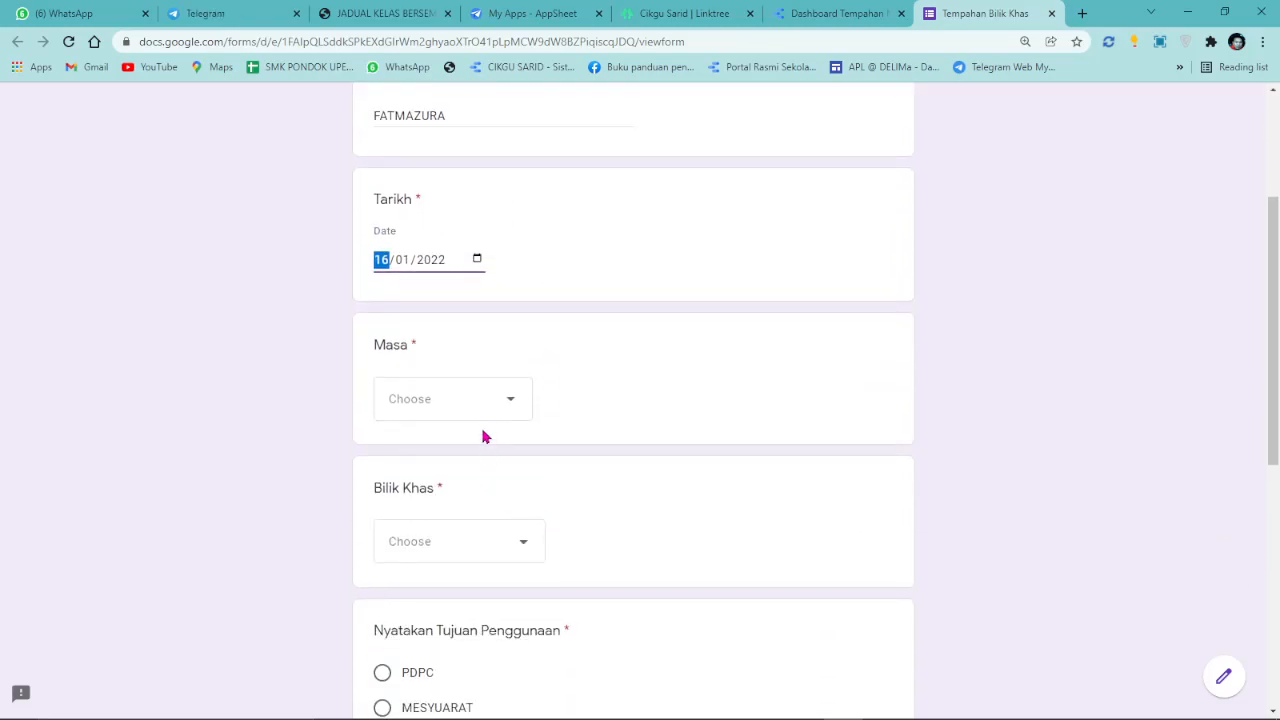
left_click(482, 405)
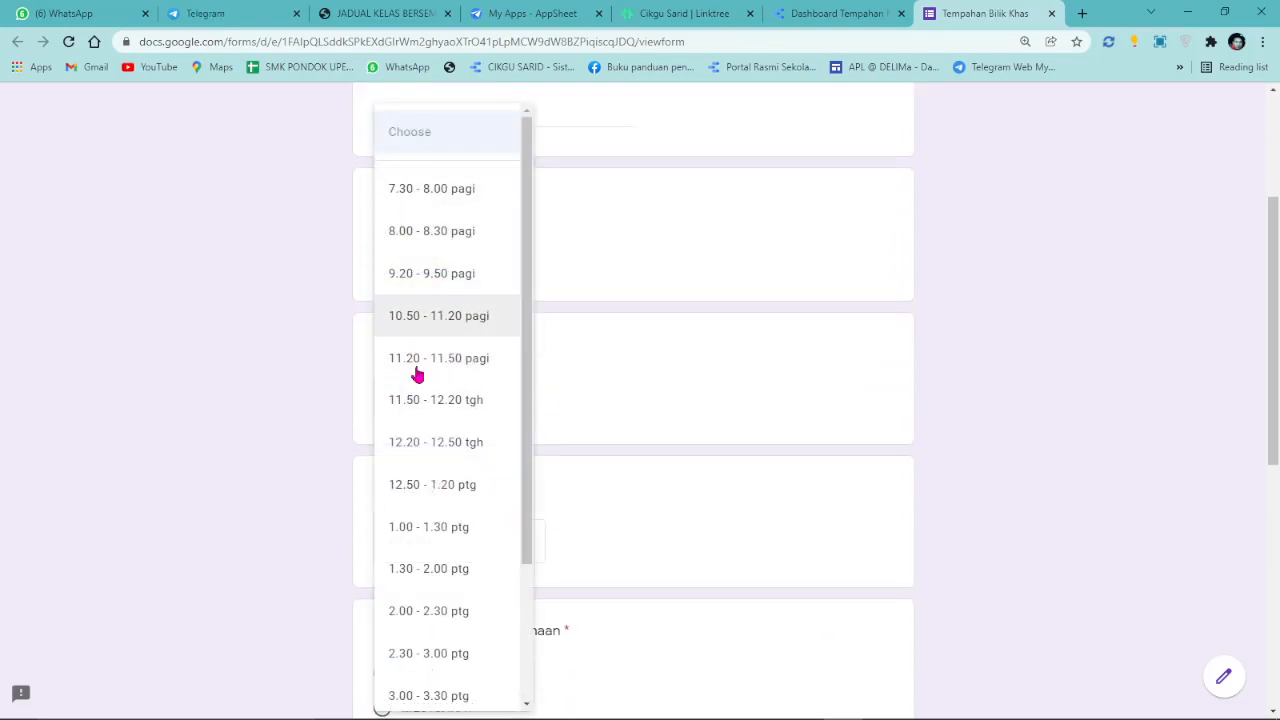
left_click(424, 403)
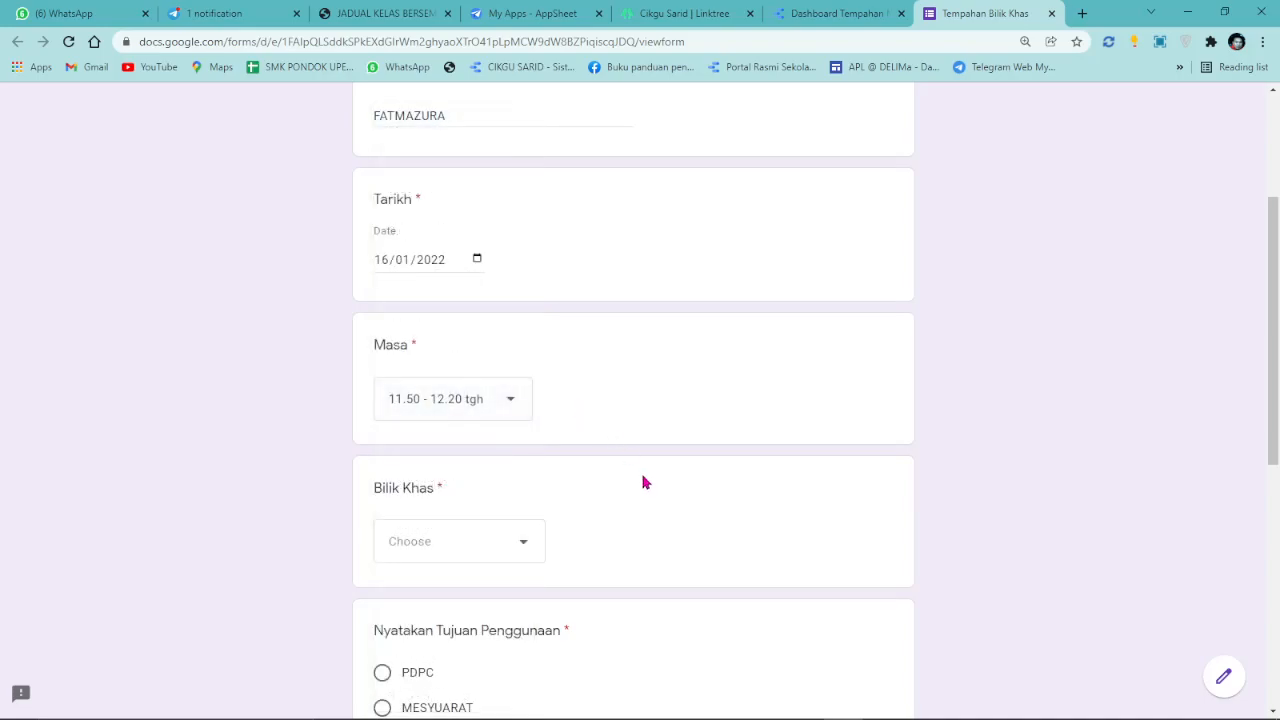
left_click(529, 546)
left_click(463, 601)
Choose PDPC, enter class 2 ANGGERIK with 28 pupils, and submit the booking.
scroll(655, 491, "down", 1)
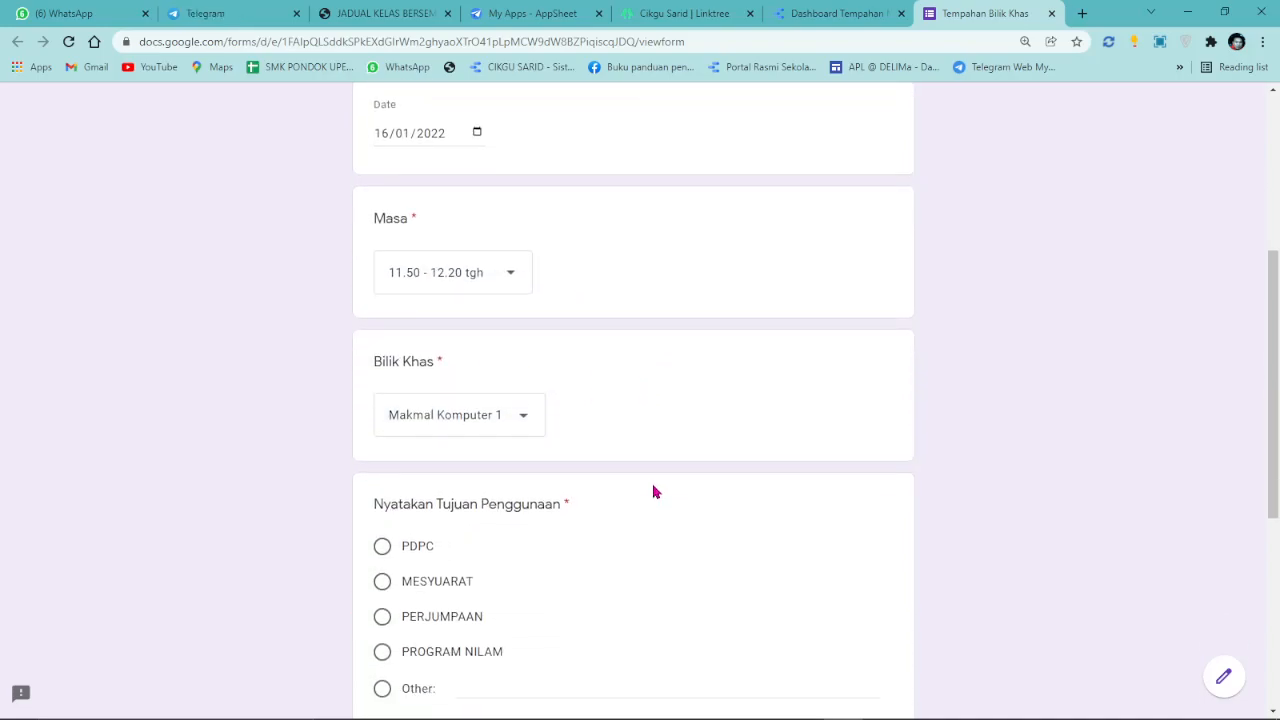
scroll(655, 491, "down", 1)
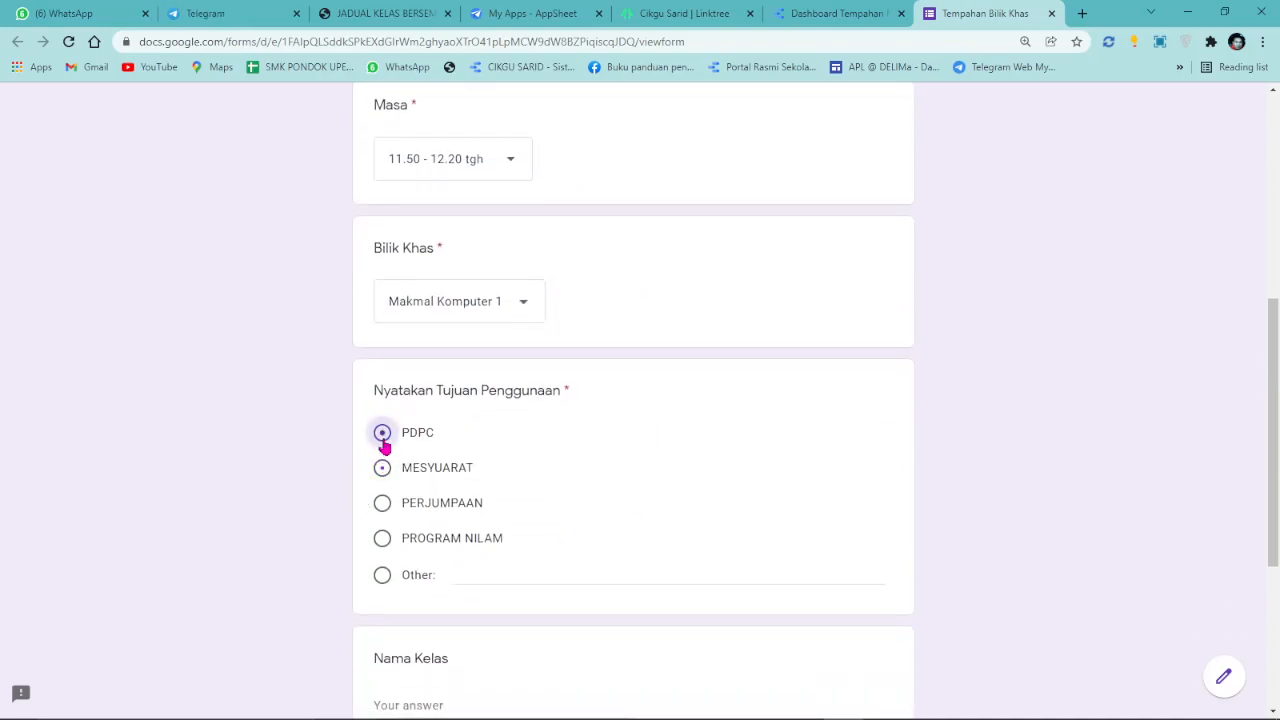
left_click(382, 432)
scroll(501, 482, "down", 3)
left_click(419, 389)
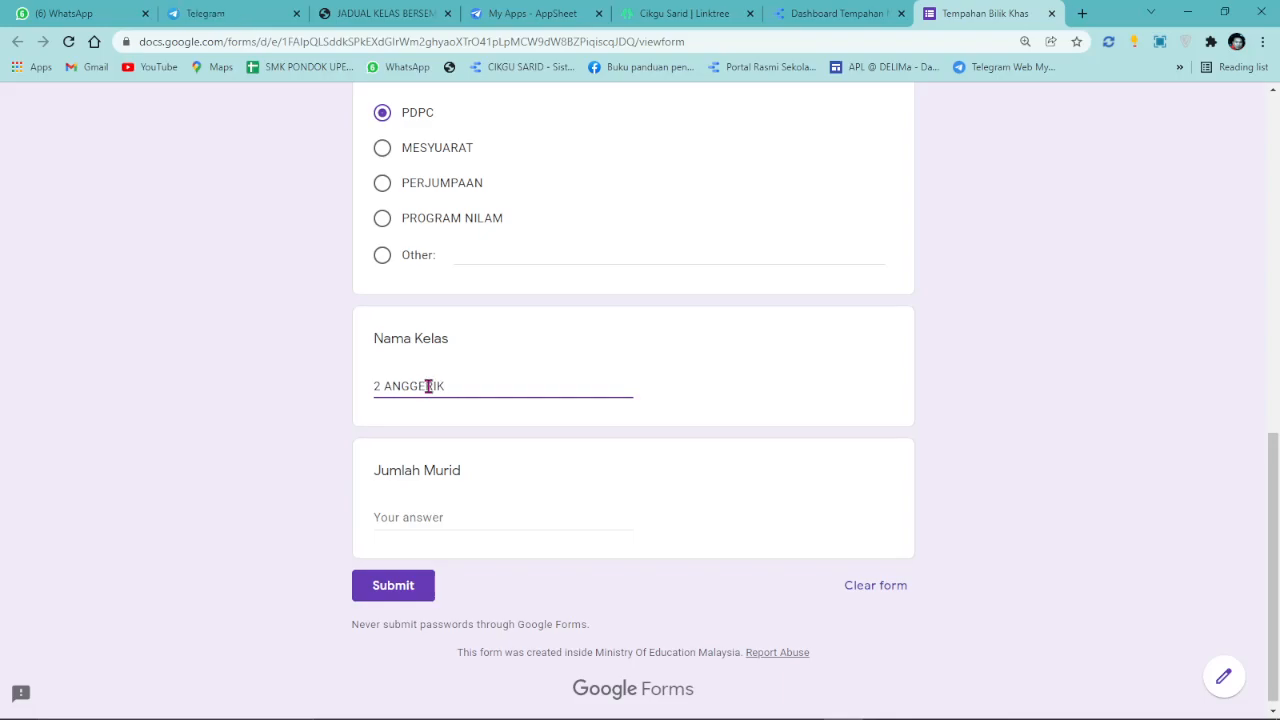
left_click(427, 520)
type("28")
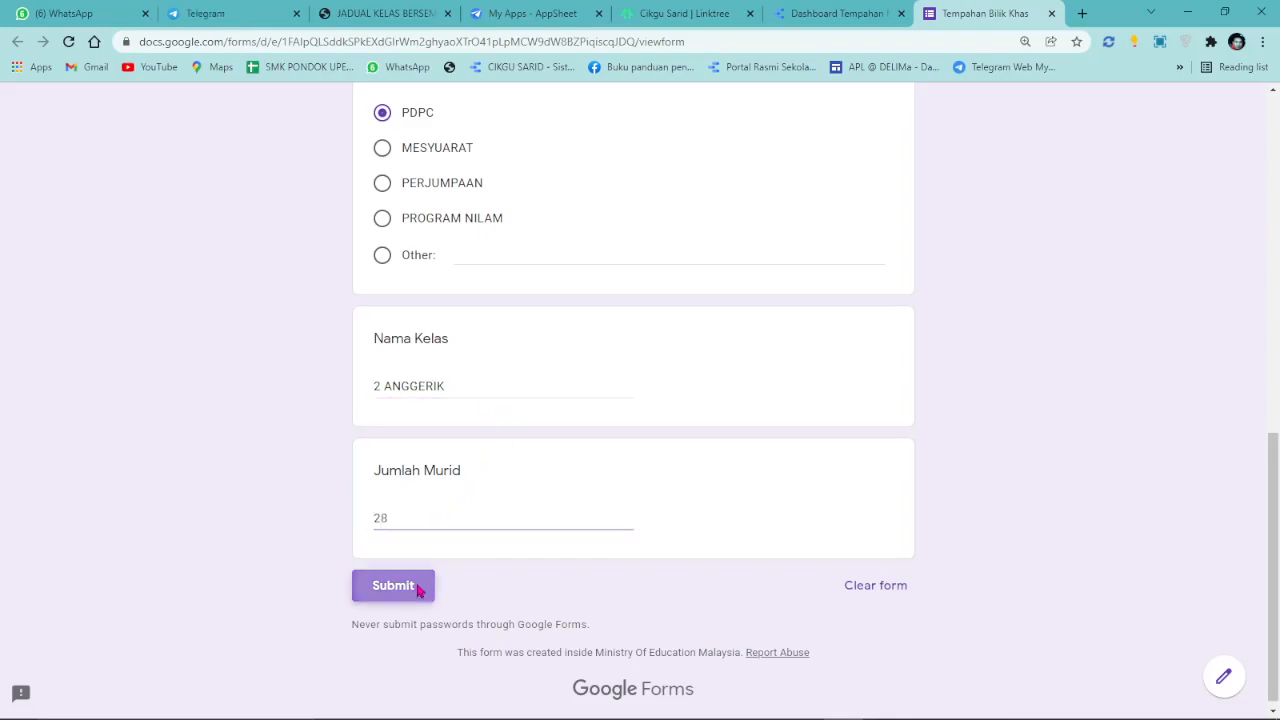
left_click(391, 586)
left_click(805, 12)
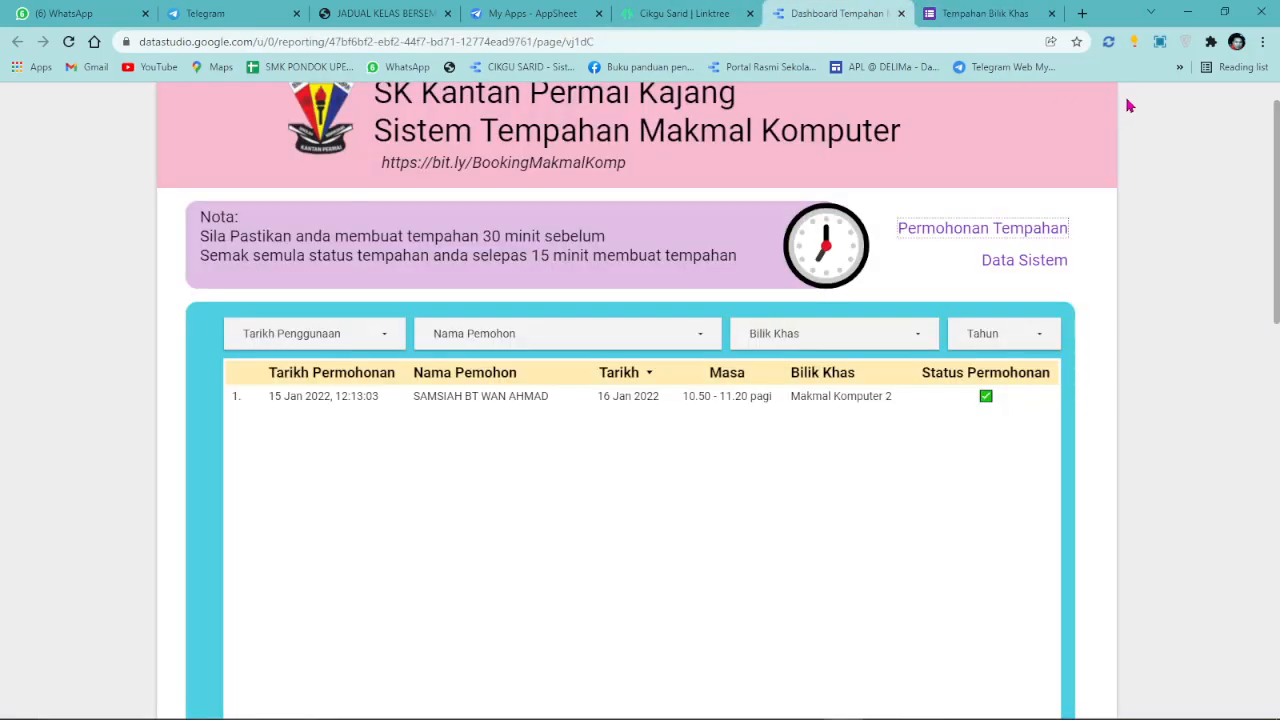
Refresh the report data and check the table and charts show both bookings, PDPC totalling 62.
left_click(1131, 108)
left_click(1146, 147)
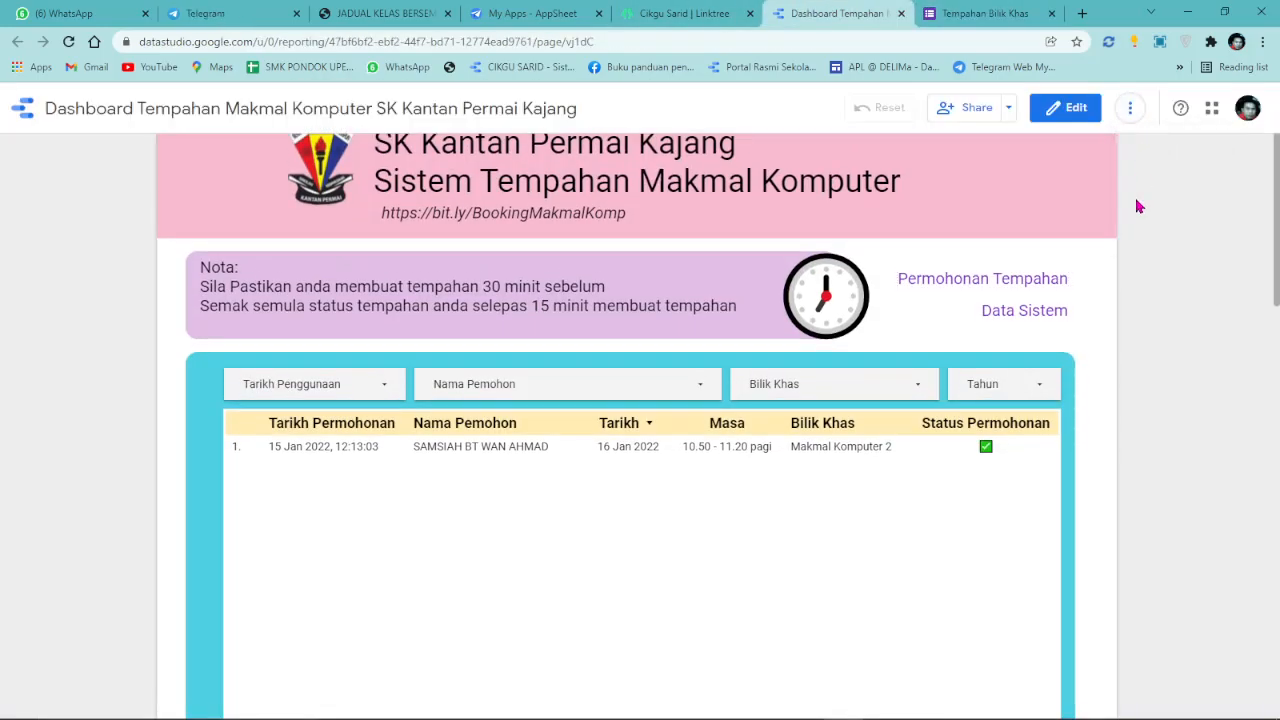
scroll(1137, 204, "down", 3)
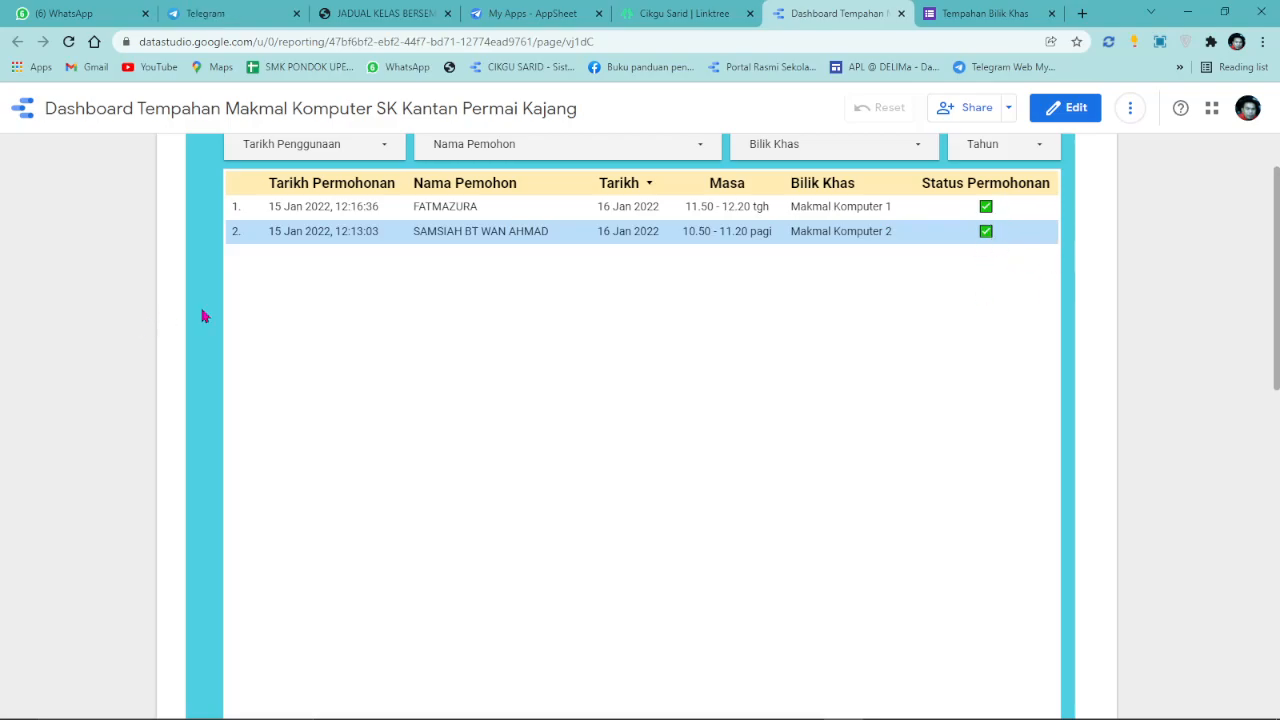
scroll(166, 319, "down", 5)
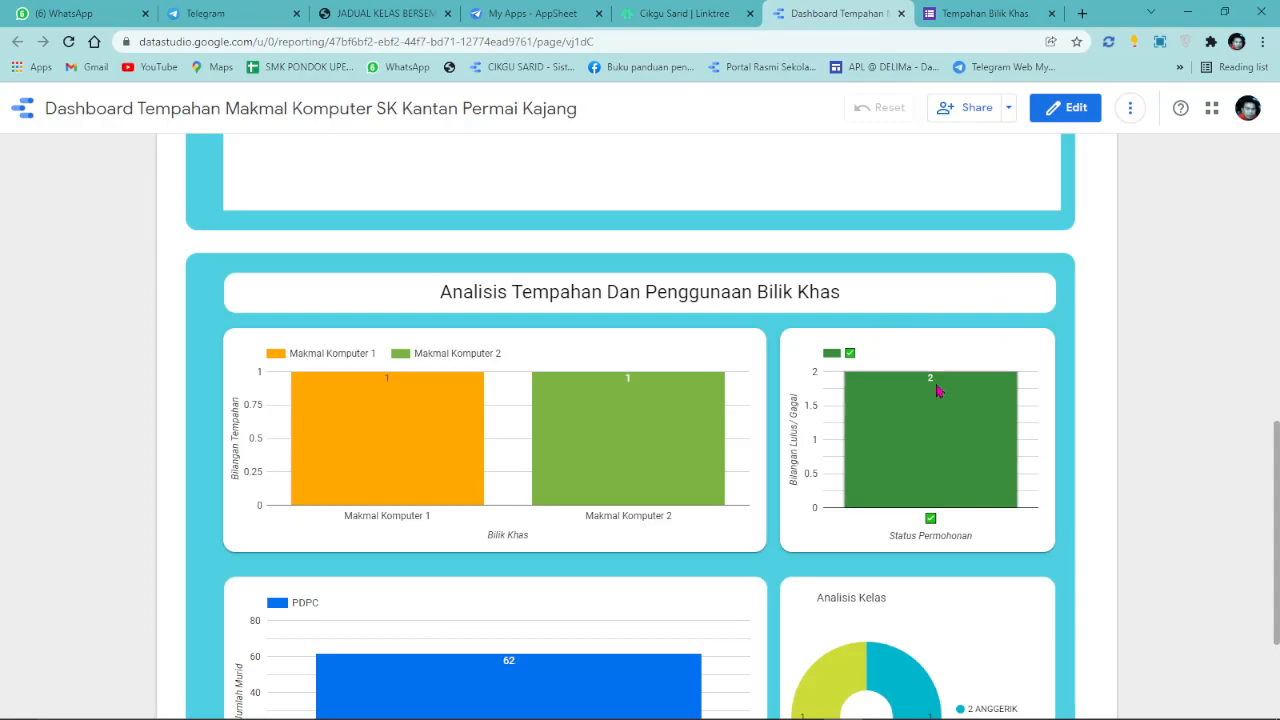
scroll(1146, 457, "down", 2)
mouse_move(921, 472)
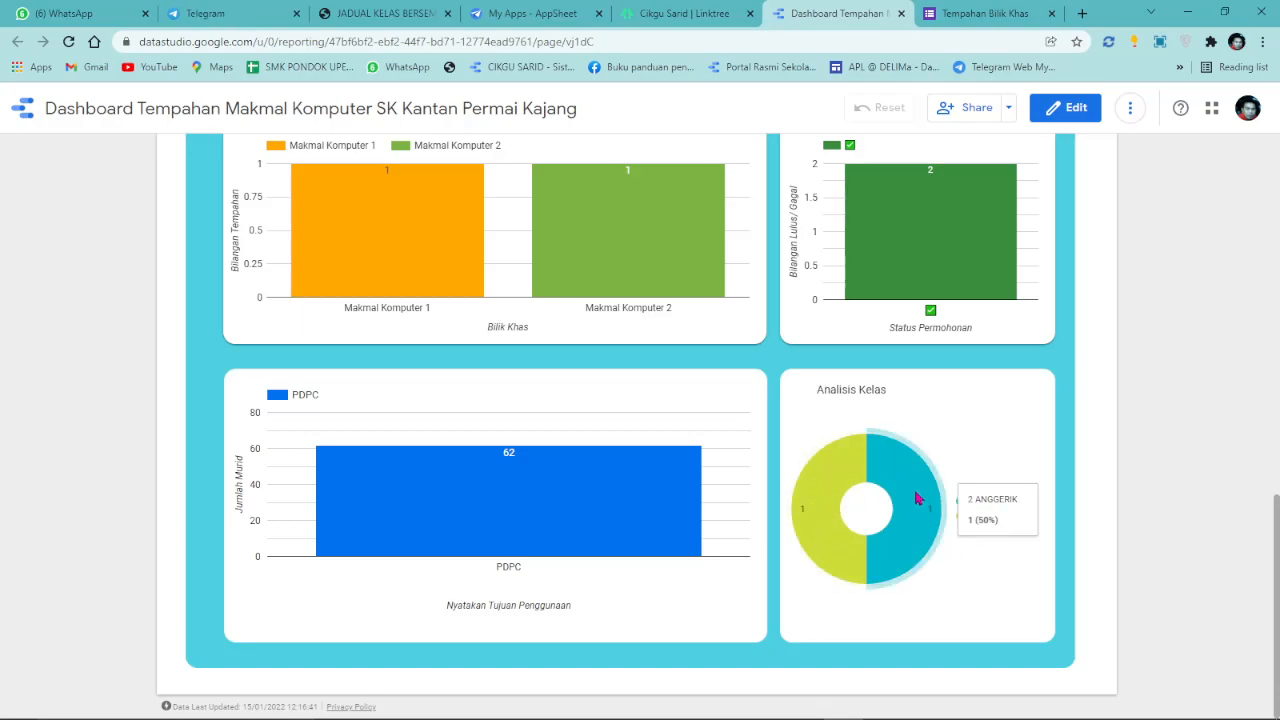
mouse_move(554, 497)
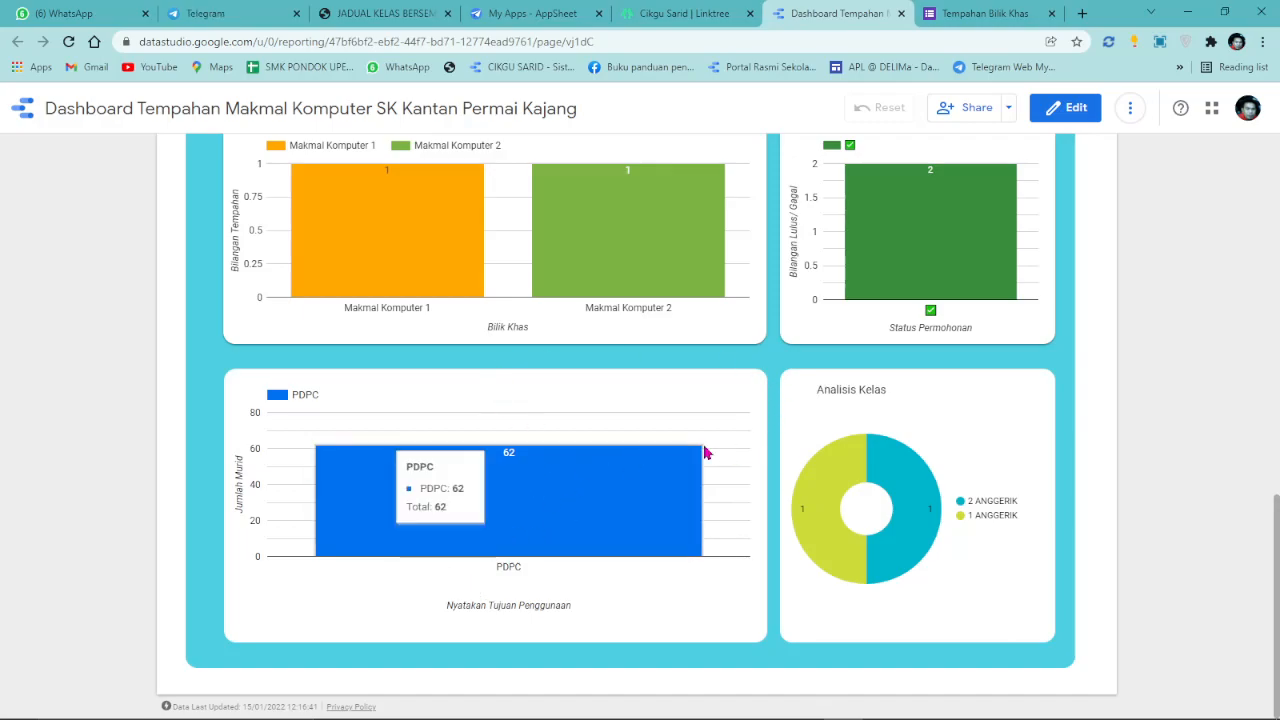
scroll(705, 449, "up", 1)
scroll(826, 323, "up", 6)
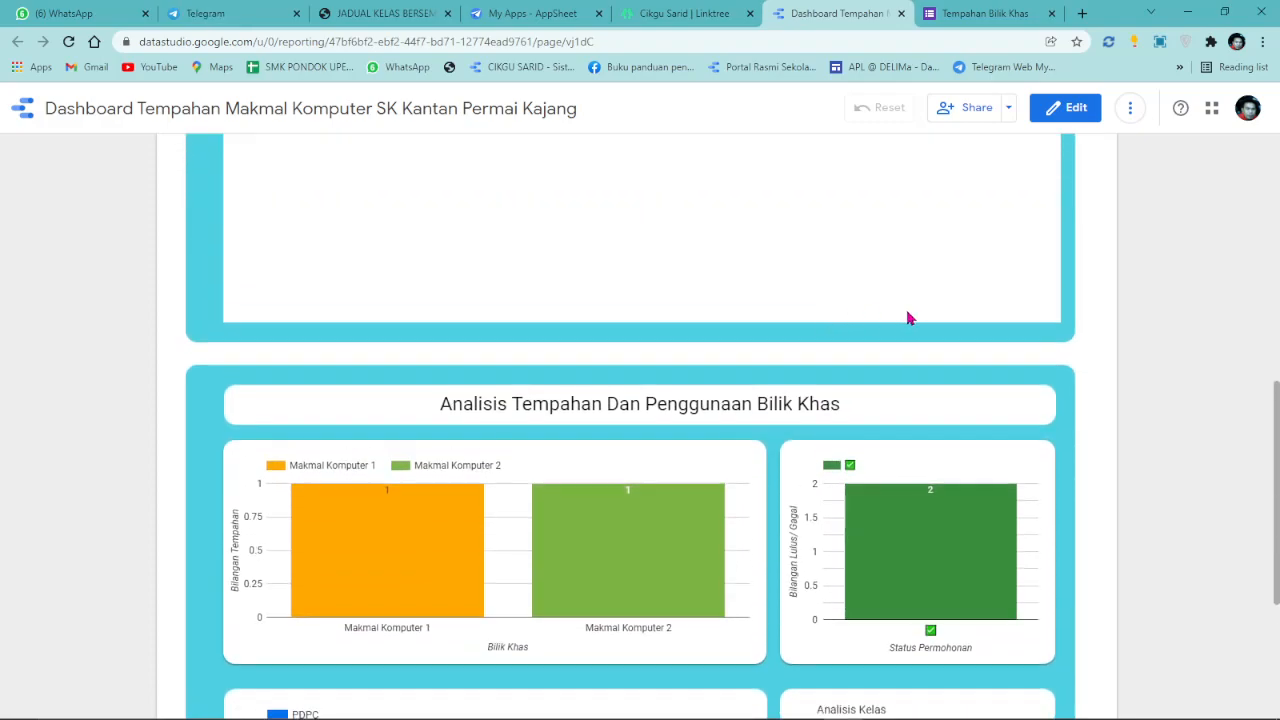
scroll(918, 333, "up", 3)
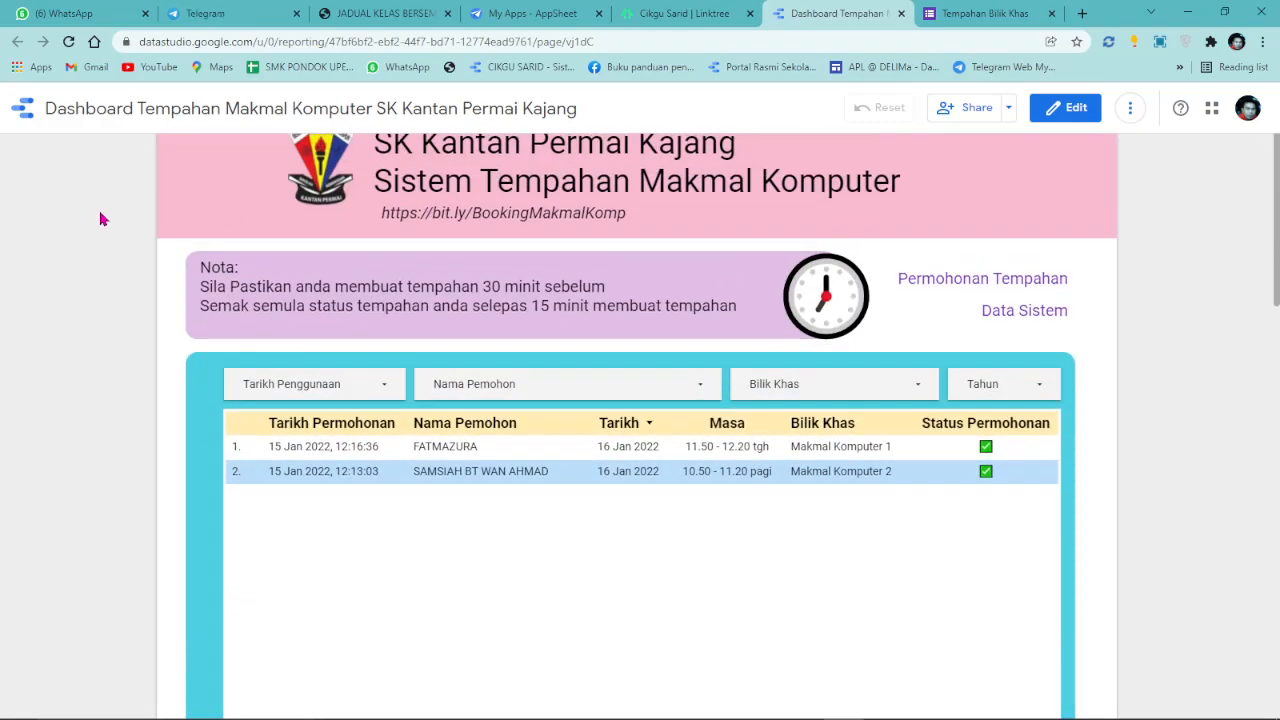
scroll(511, 391, "down", 10)
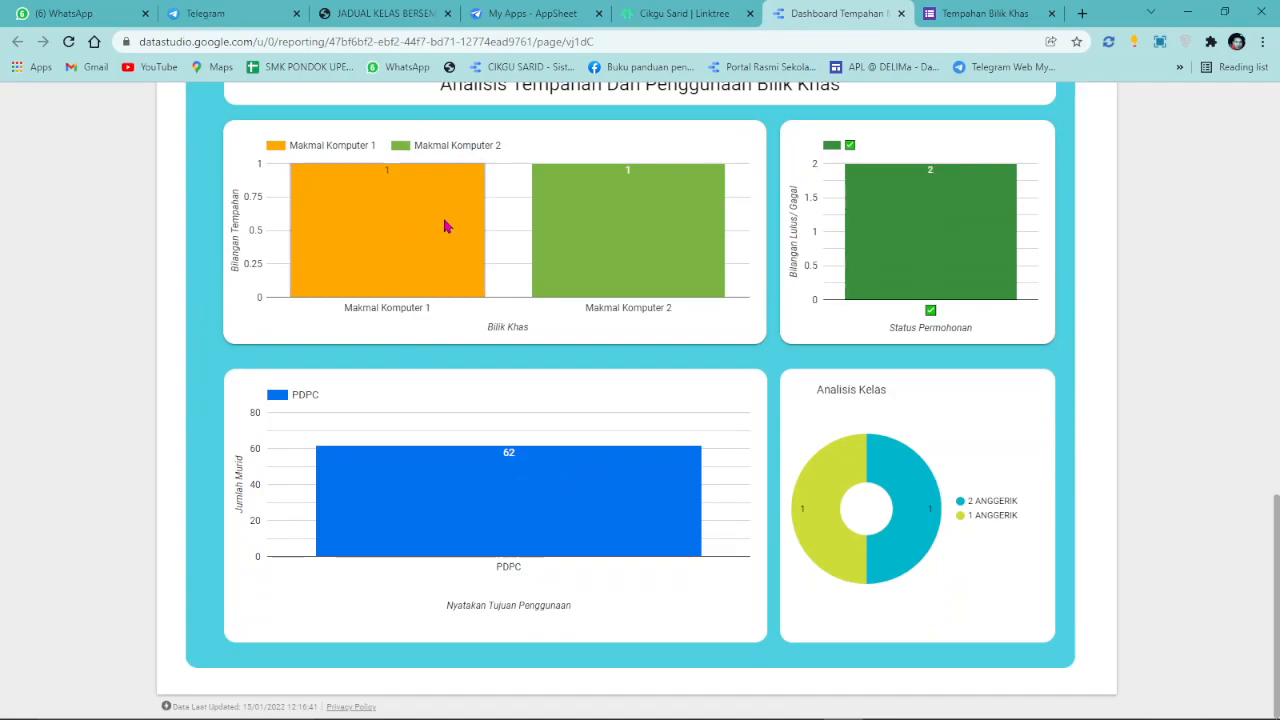
scroll(1143, 220, "up", 5)
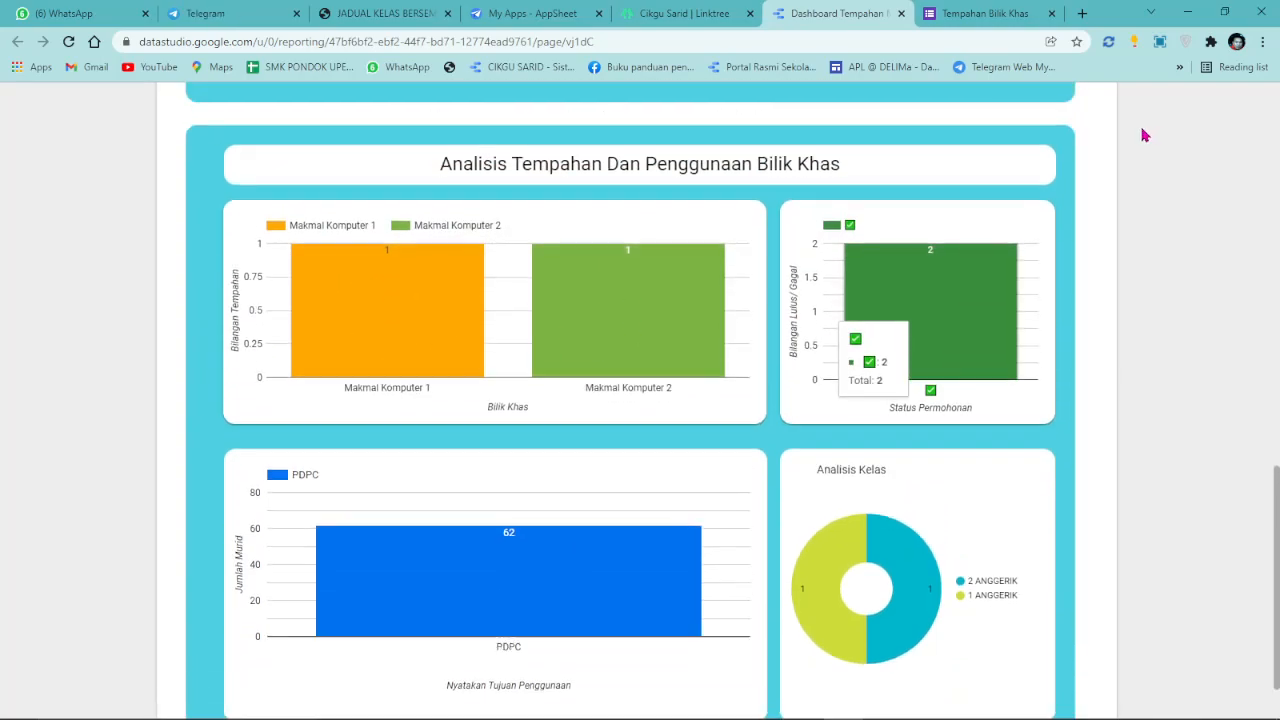
Change the Bilik Khas bar chart's metric to Jumlah Murid (34 and 28), then return to View mode.
left_click(1064, 107)
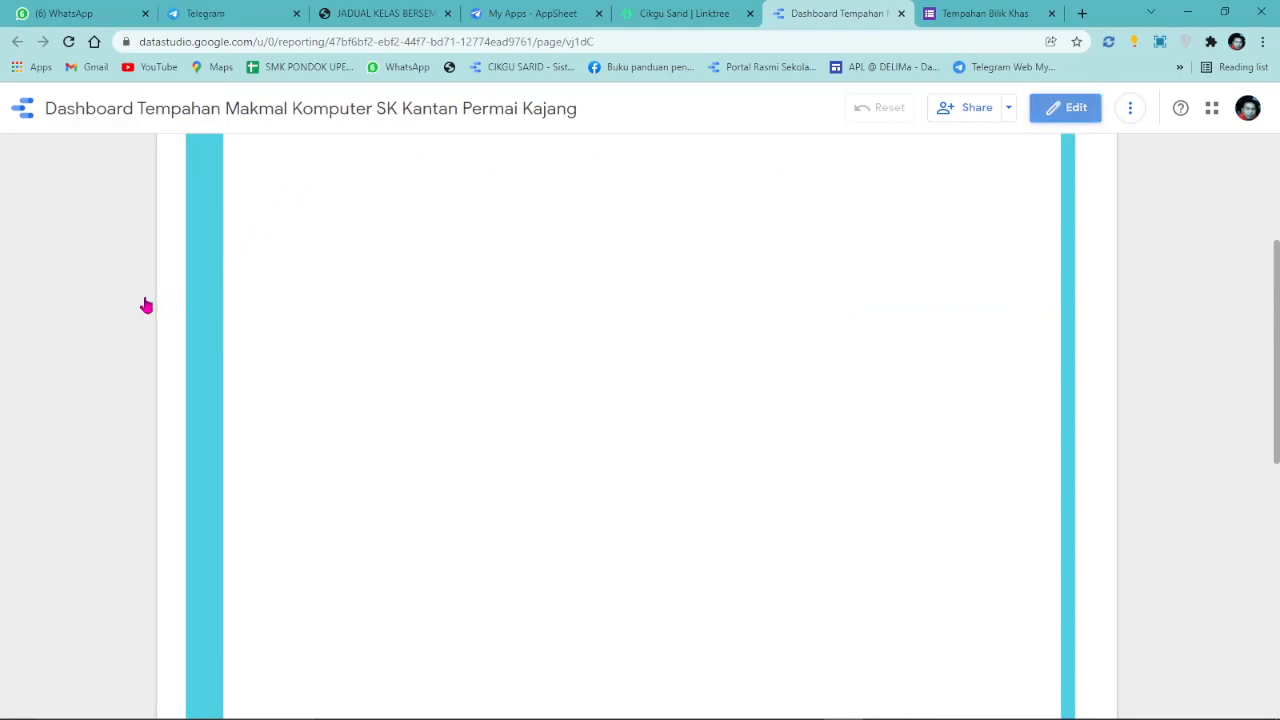
scroll(145, 300, "down", 6)
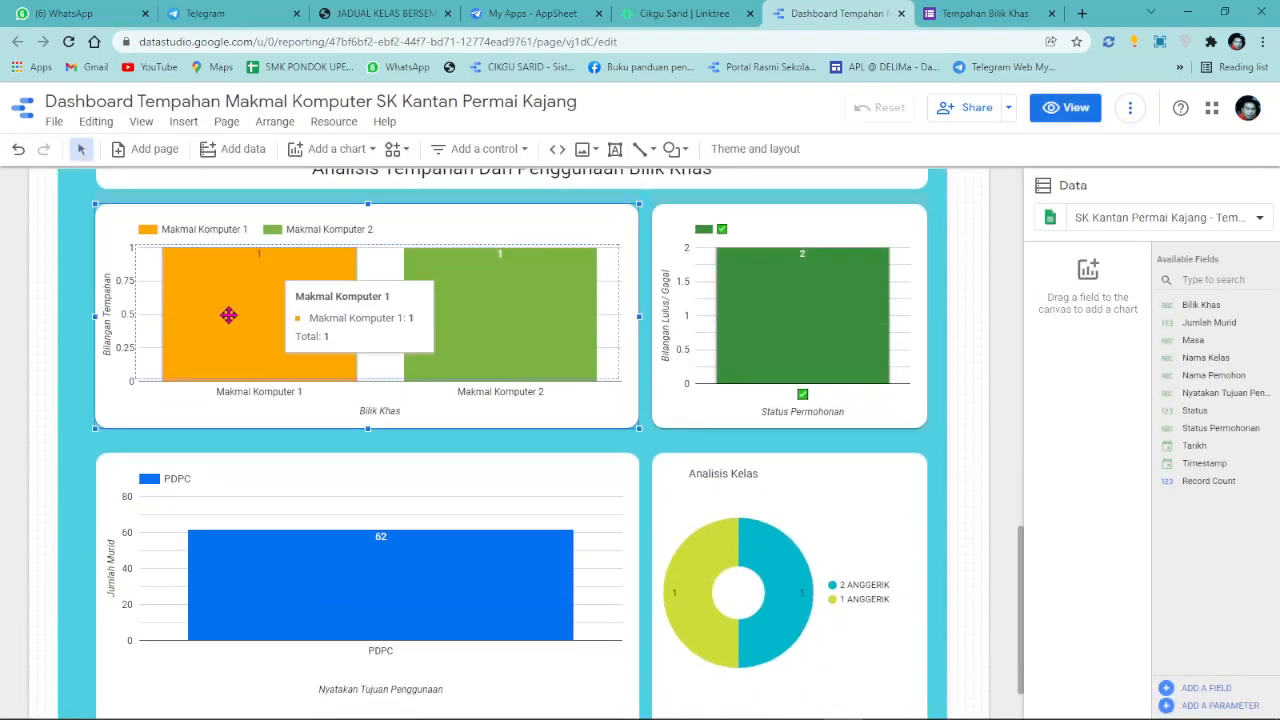
left_click(332, 314)
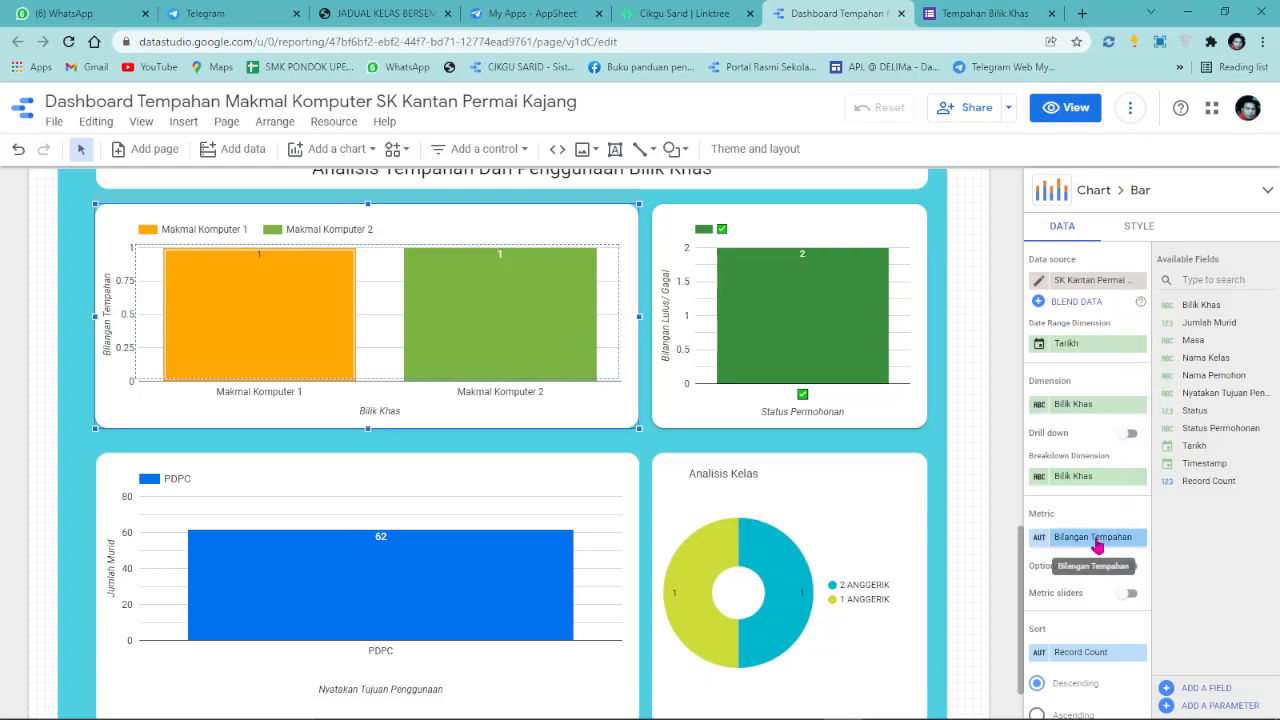
left_click_drag(1209, 323, 1110, 537)
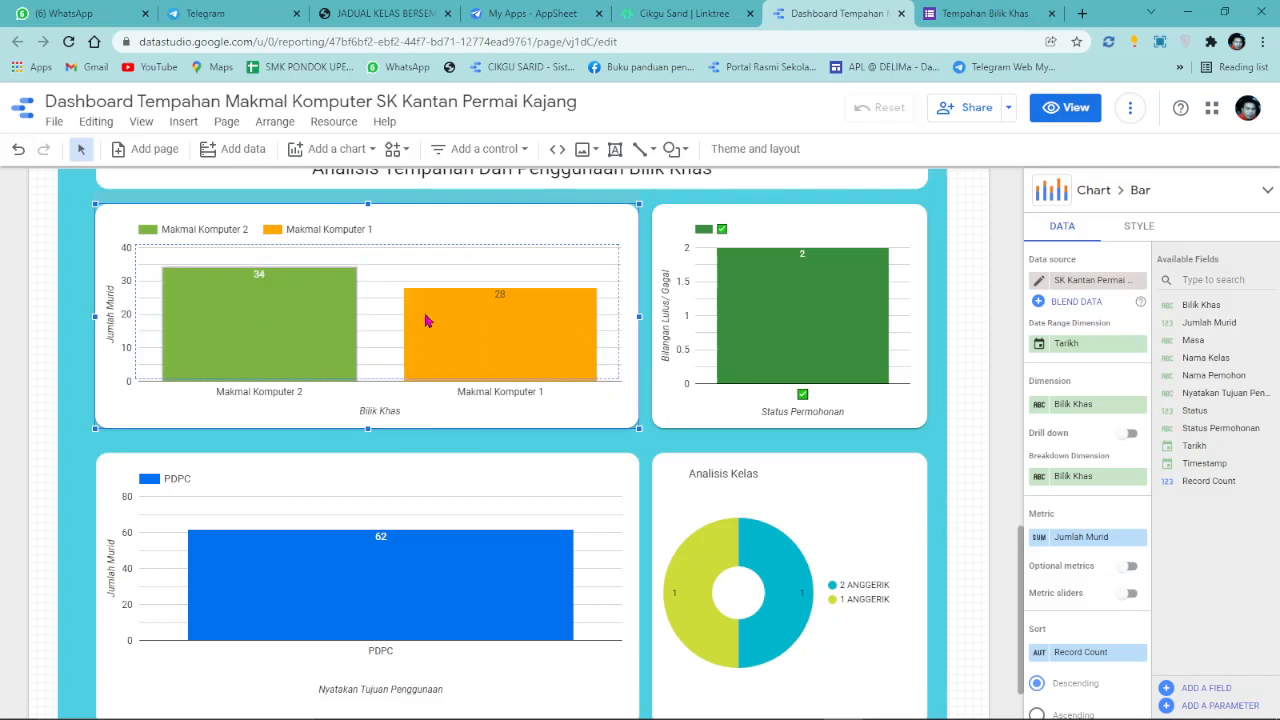
scroll(526, 457, "down", 1)
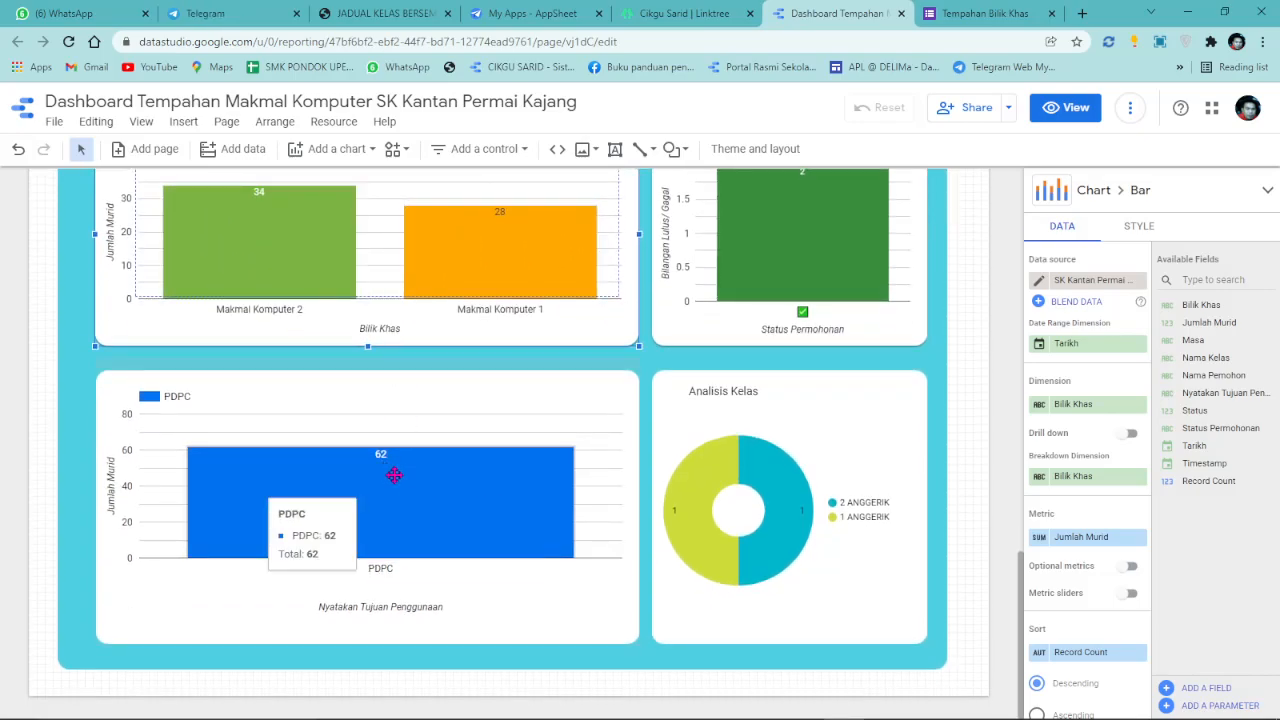
left_click(394, 475)
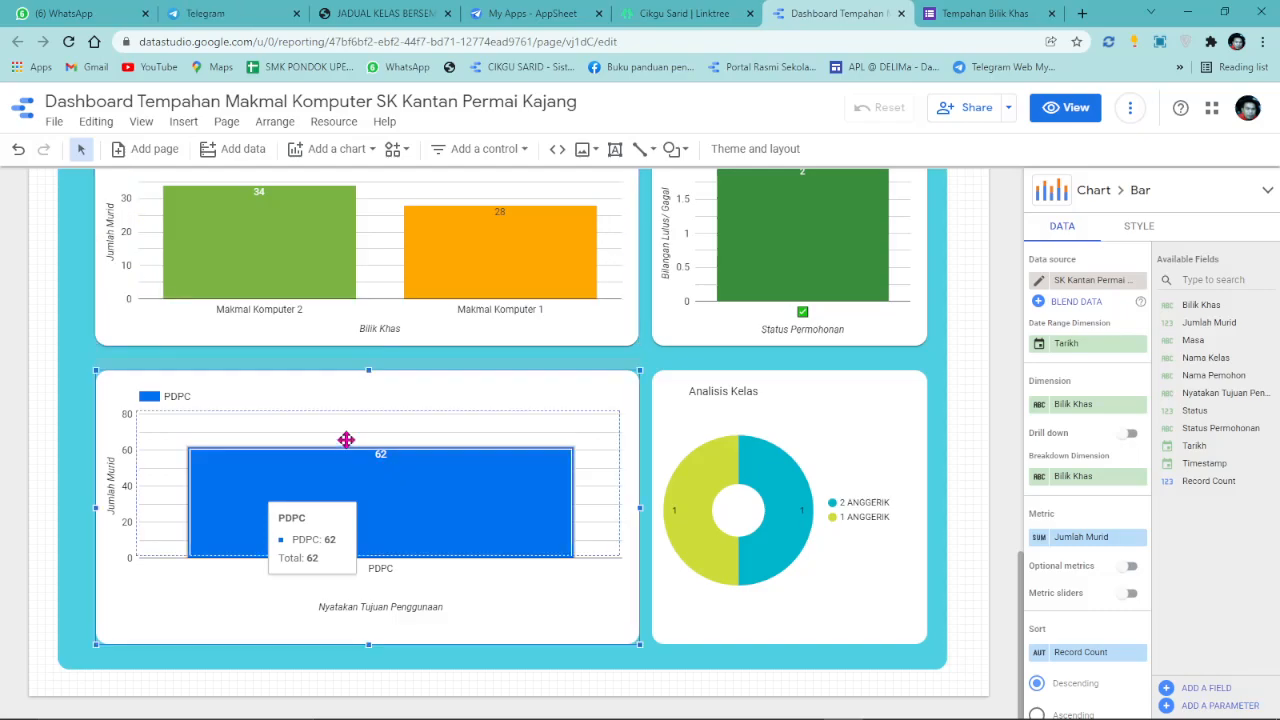
left_click(322, 274)
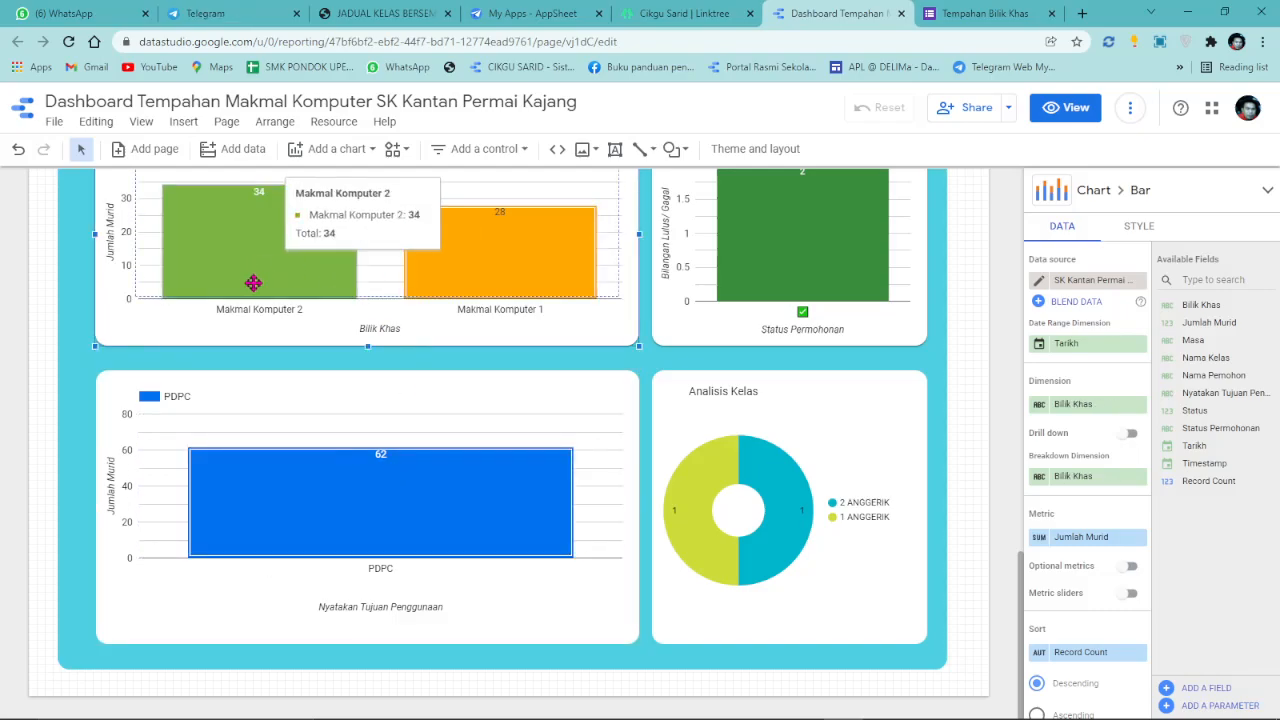
scroll(879, 292, "up", 3)
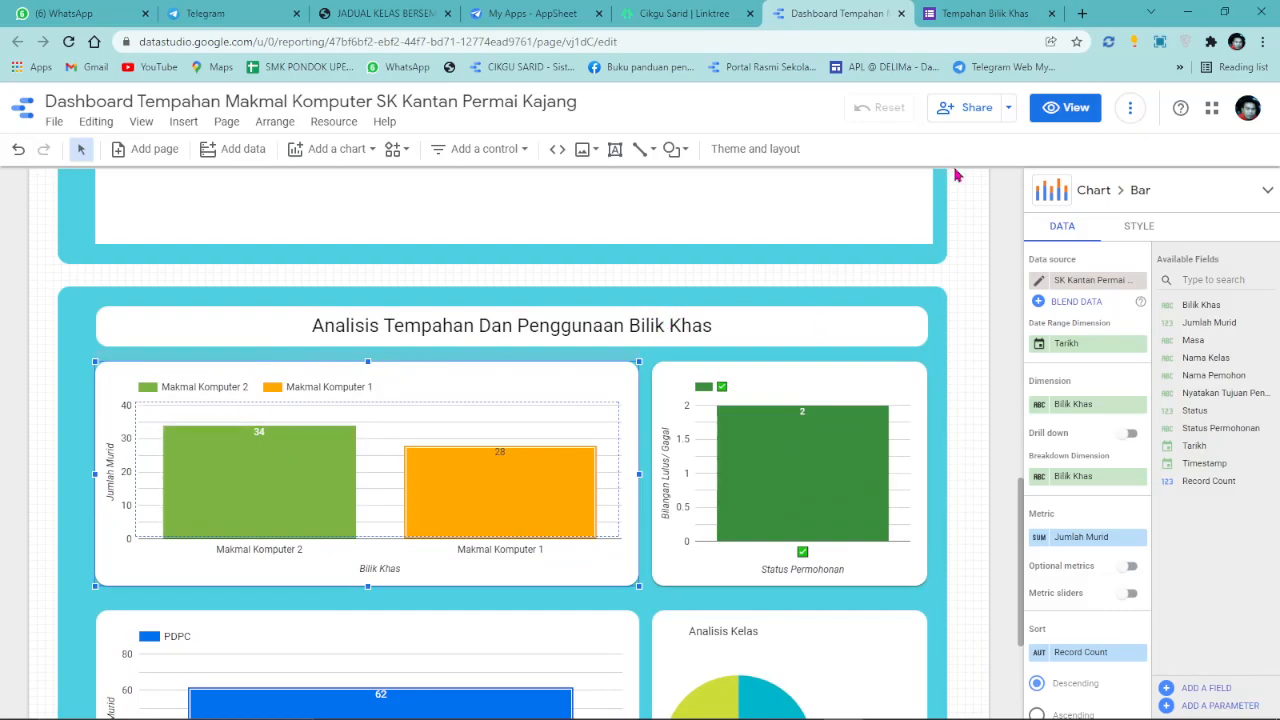
left_click(1050, 109)
scroll(1107, 280, "up", 10)
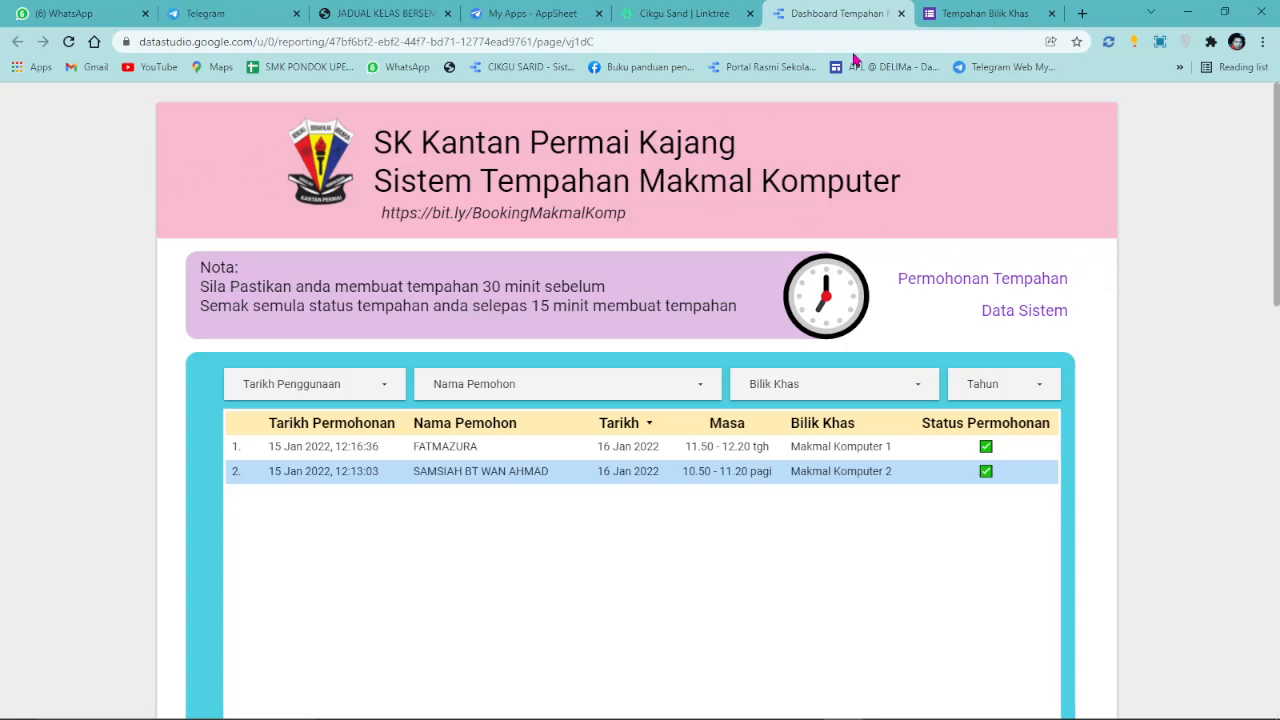
Enlarge and reposition the school logo beside the SK Kantan Permai Kajang title, previewing in View mode.
mouse_move(1047, 103)
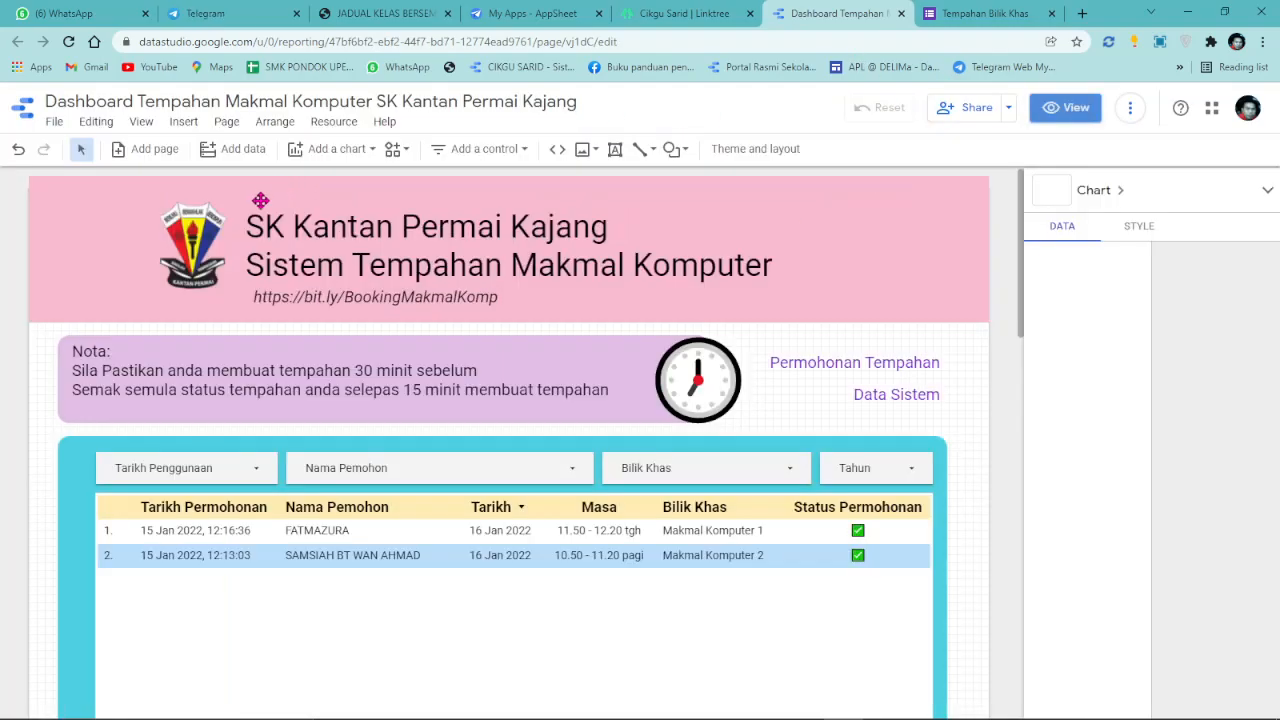
left_click(179, 262)
left_click_drag(147, 288, 129, 309)
left_click_drag(167, 256, 166, 255)
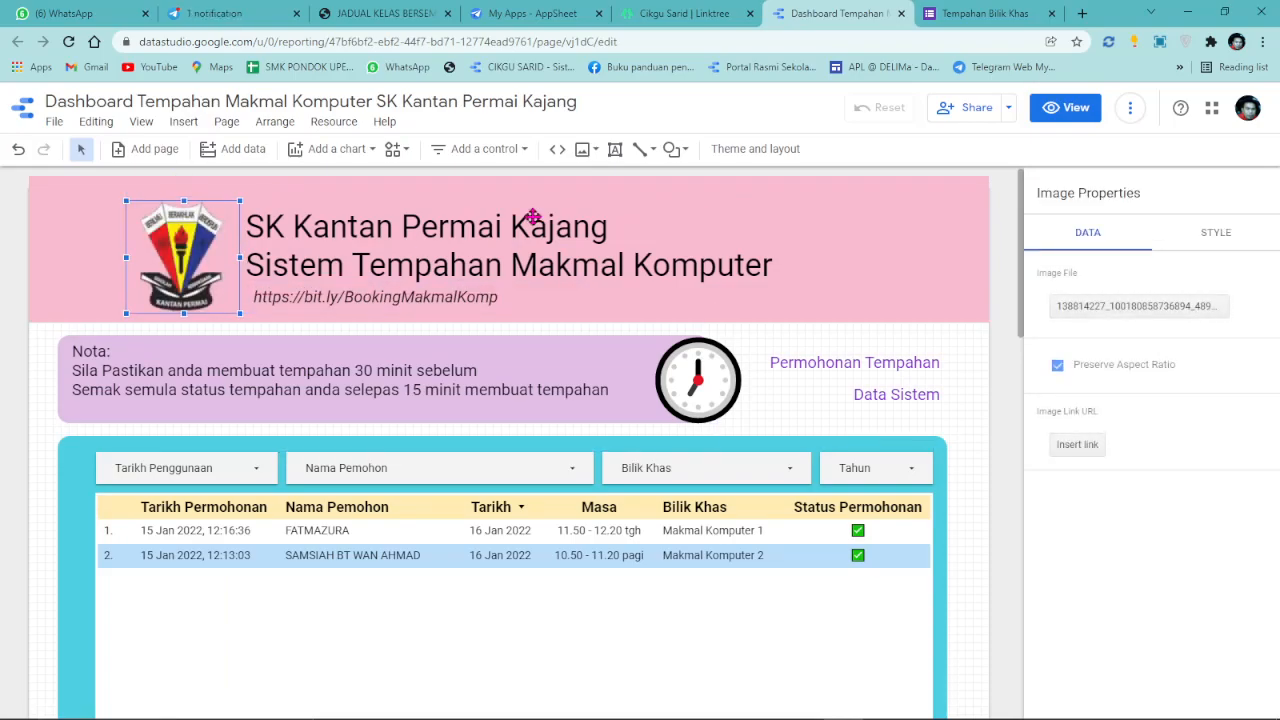
left_click(1063, 108)
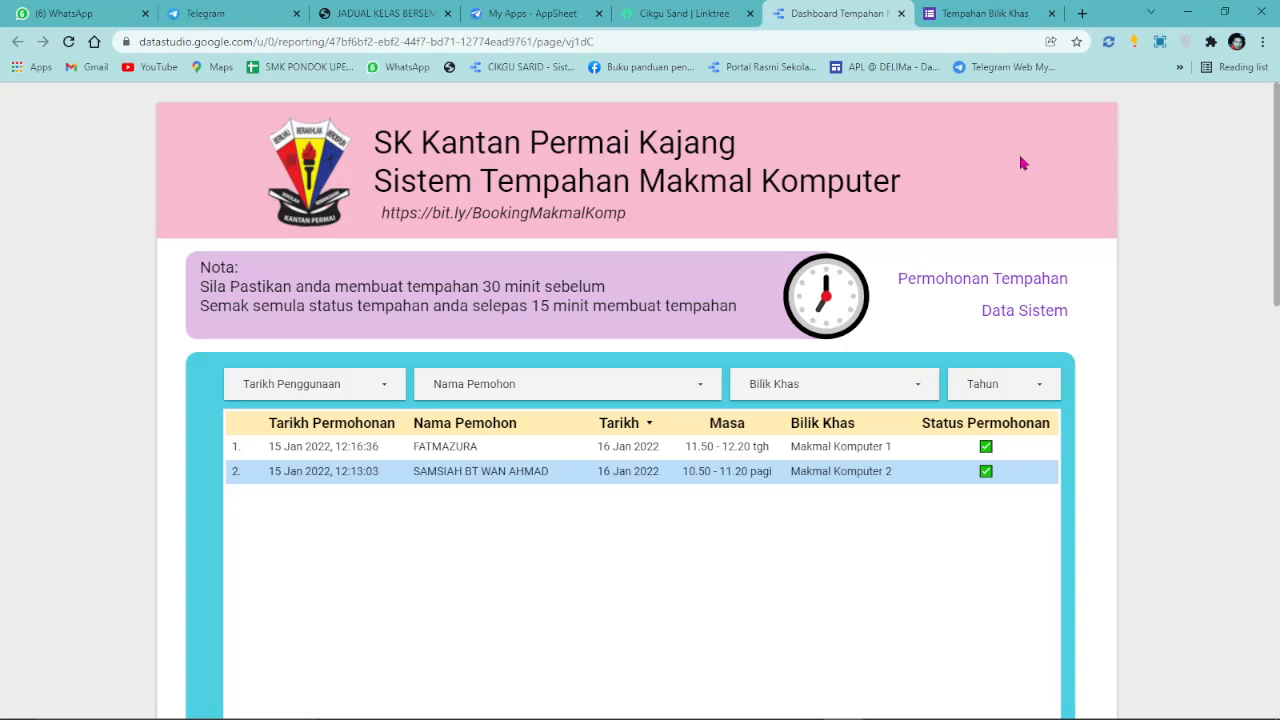
left_click(1066, 106)
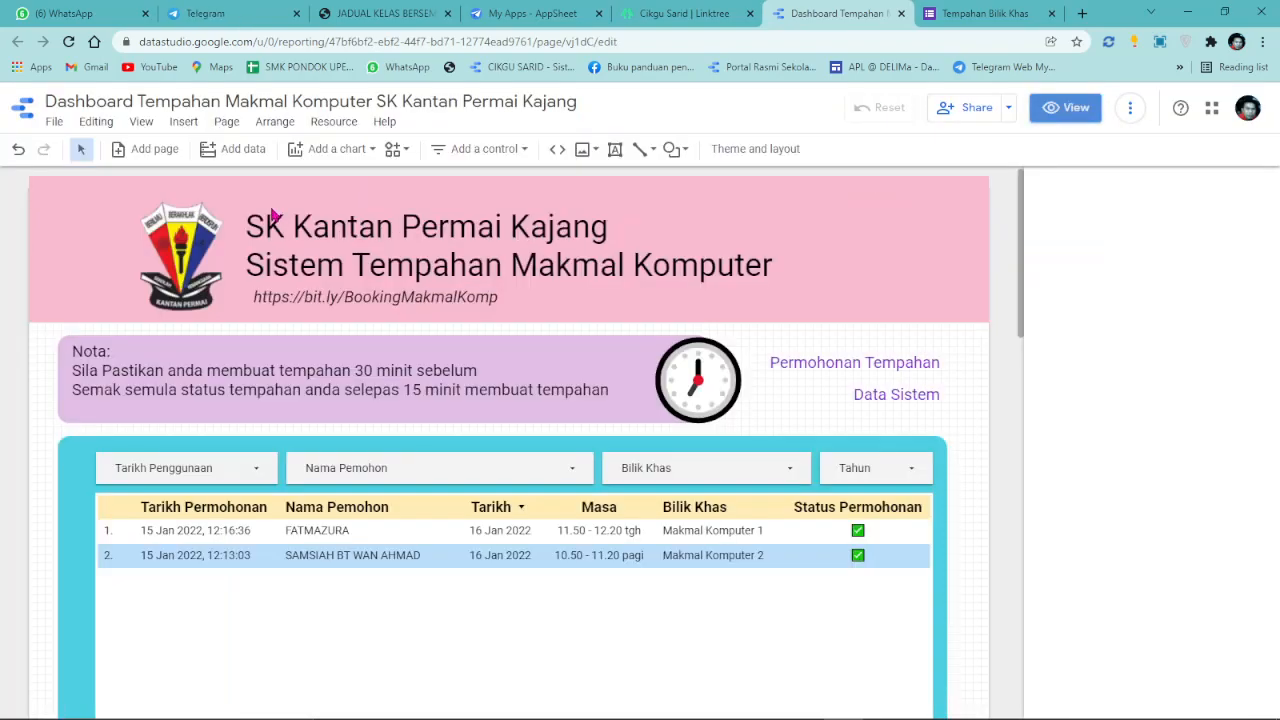
left_click_drag(124, 310, 131, 306)
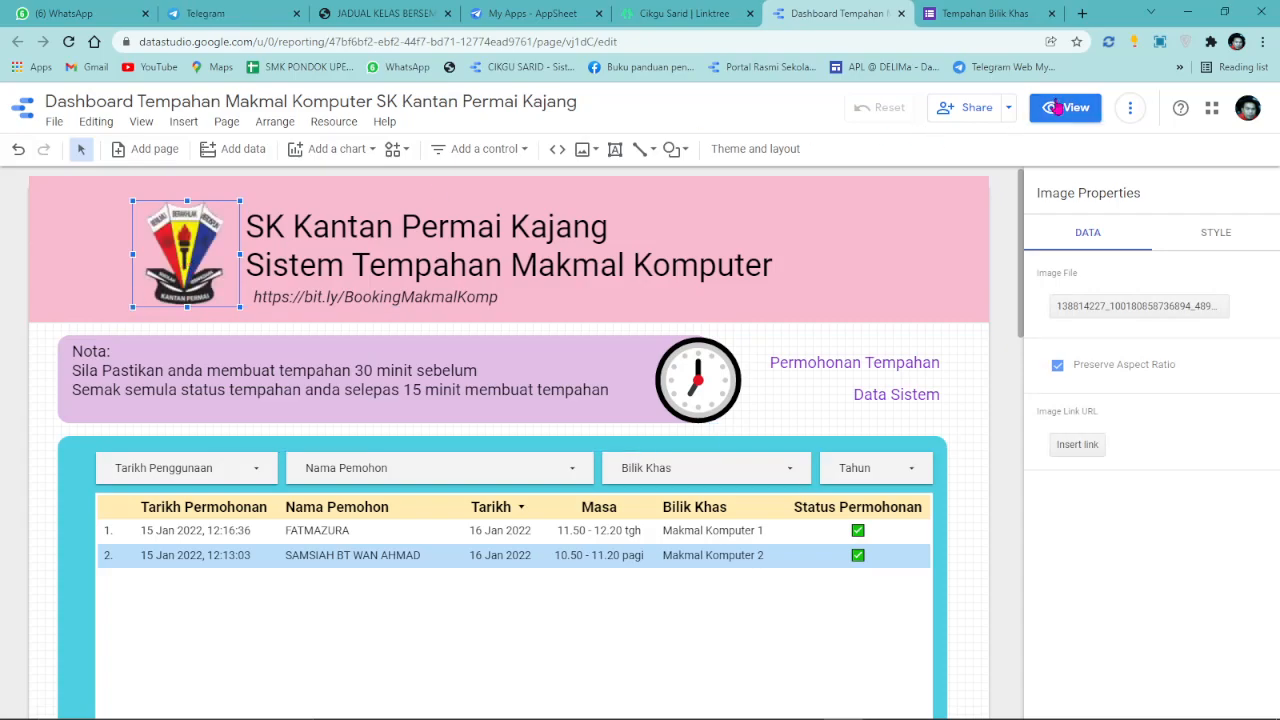
left_click(1066, 107)
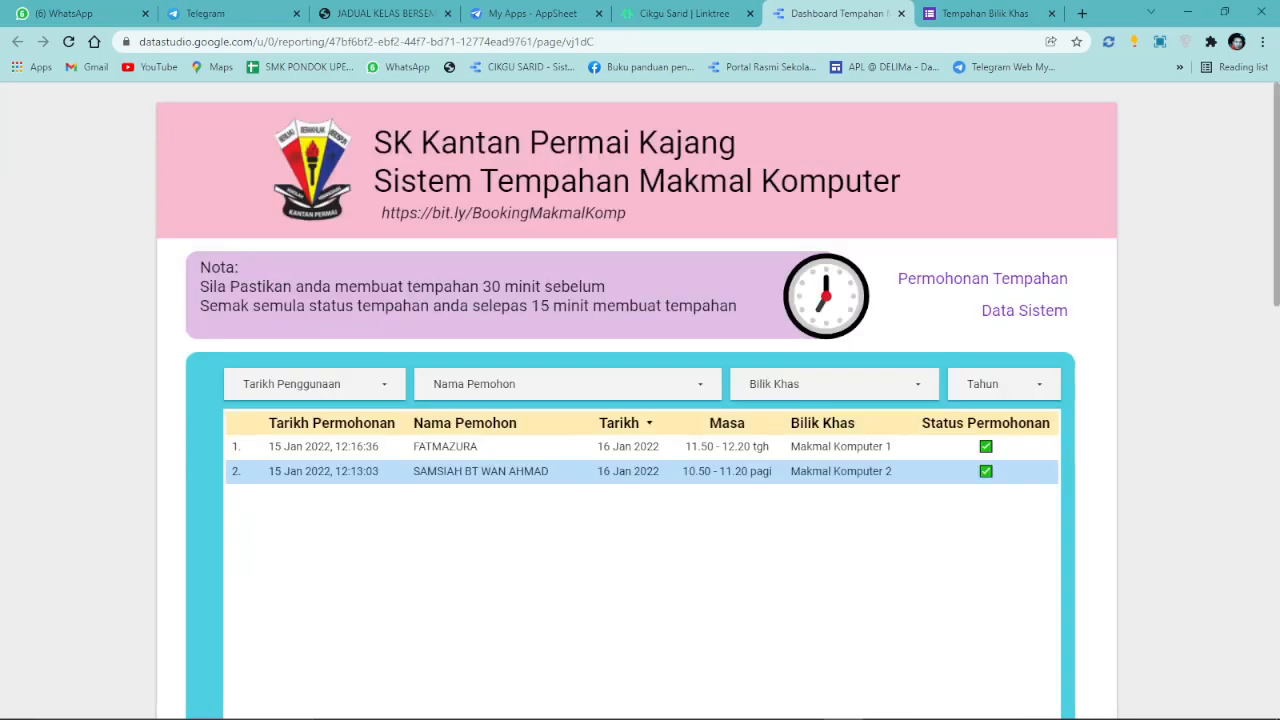